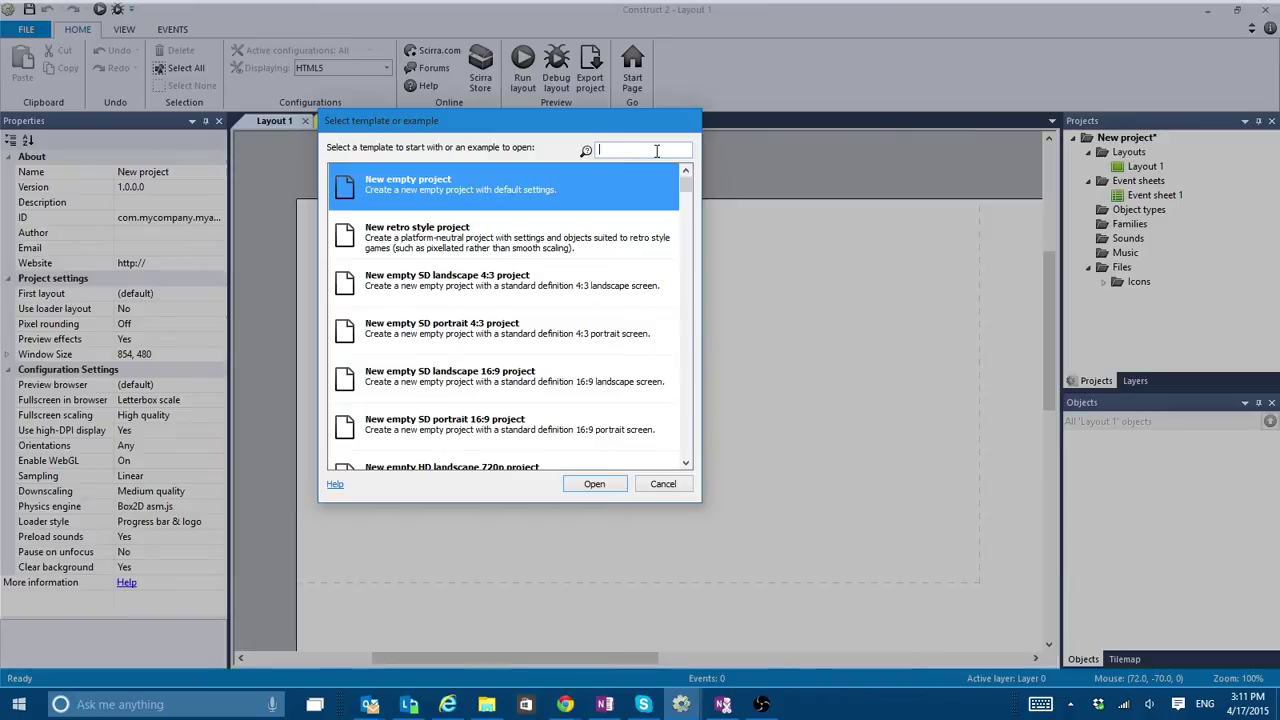
# Search the project templates and examples for "turret" and close the selection without opening one.
pyautogui.write('turret')
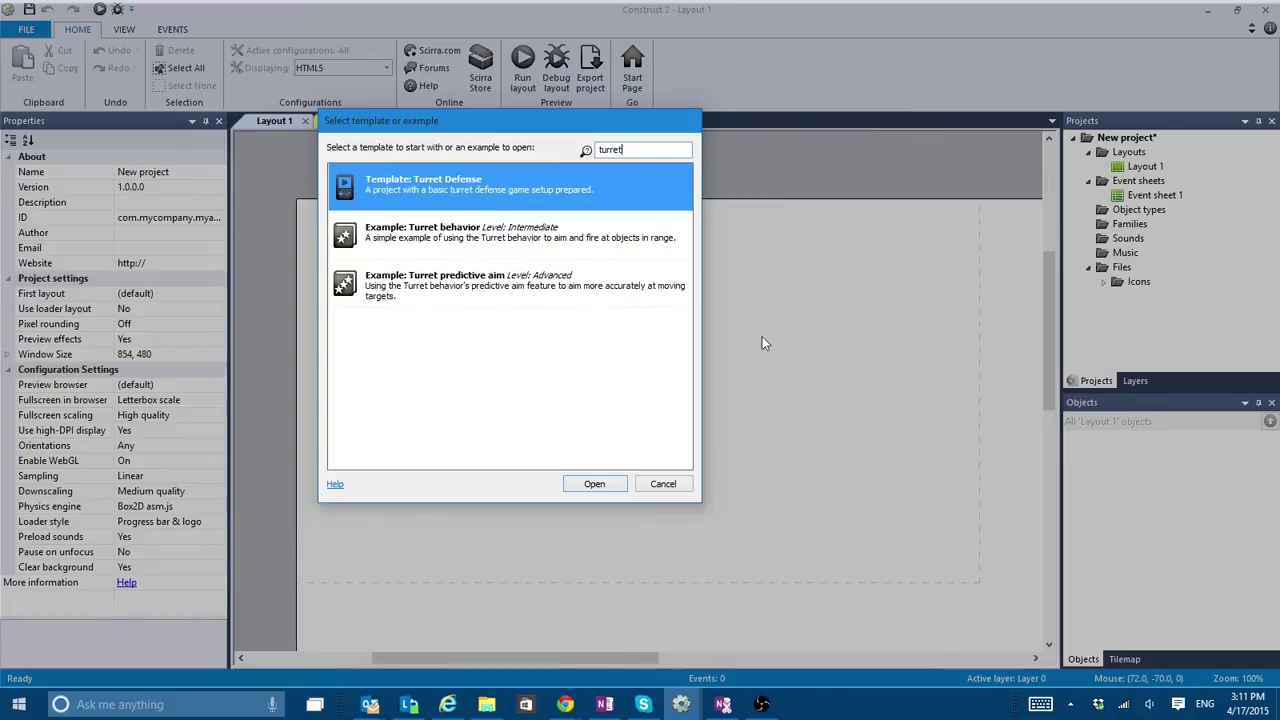
pyautogui.click(679, 488)
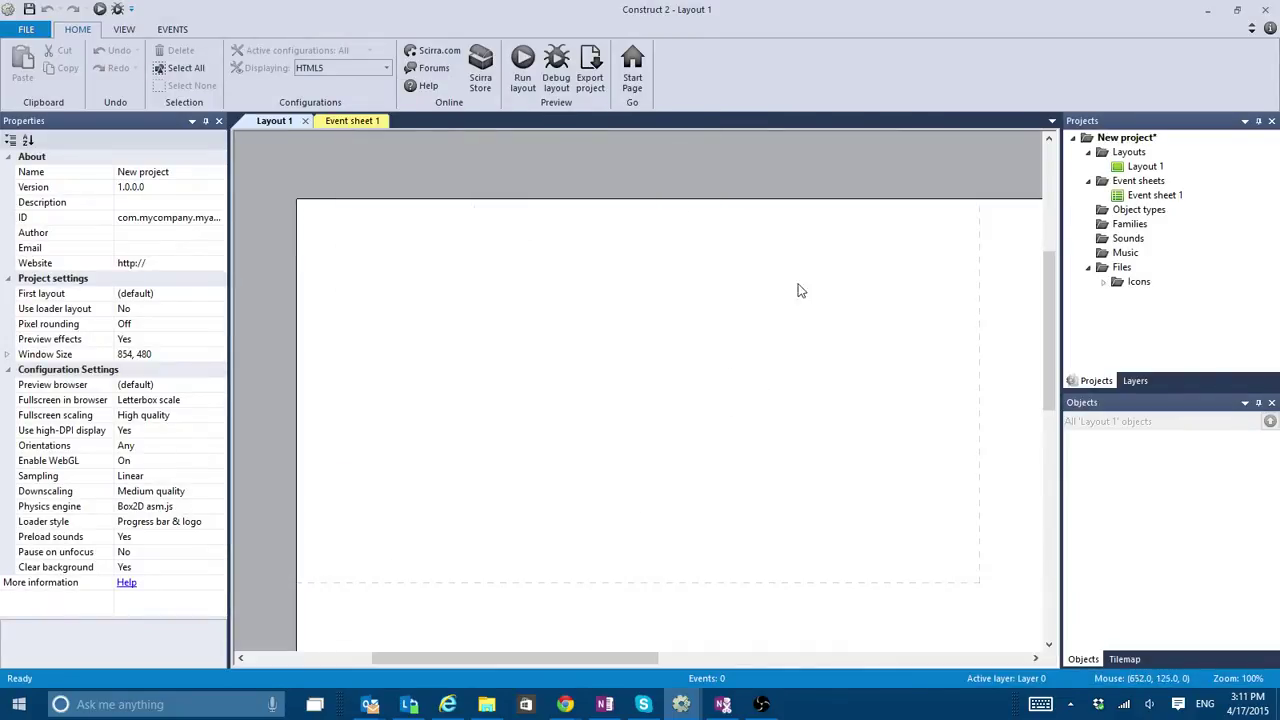
# Insert a sprite and draw a black diamond outline across its 250 x 250 image, filled with red.
pyautogui.doubleClick(640, 231)
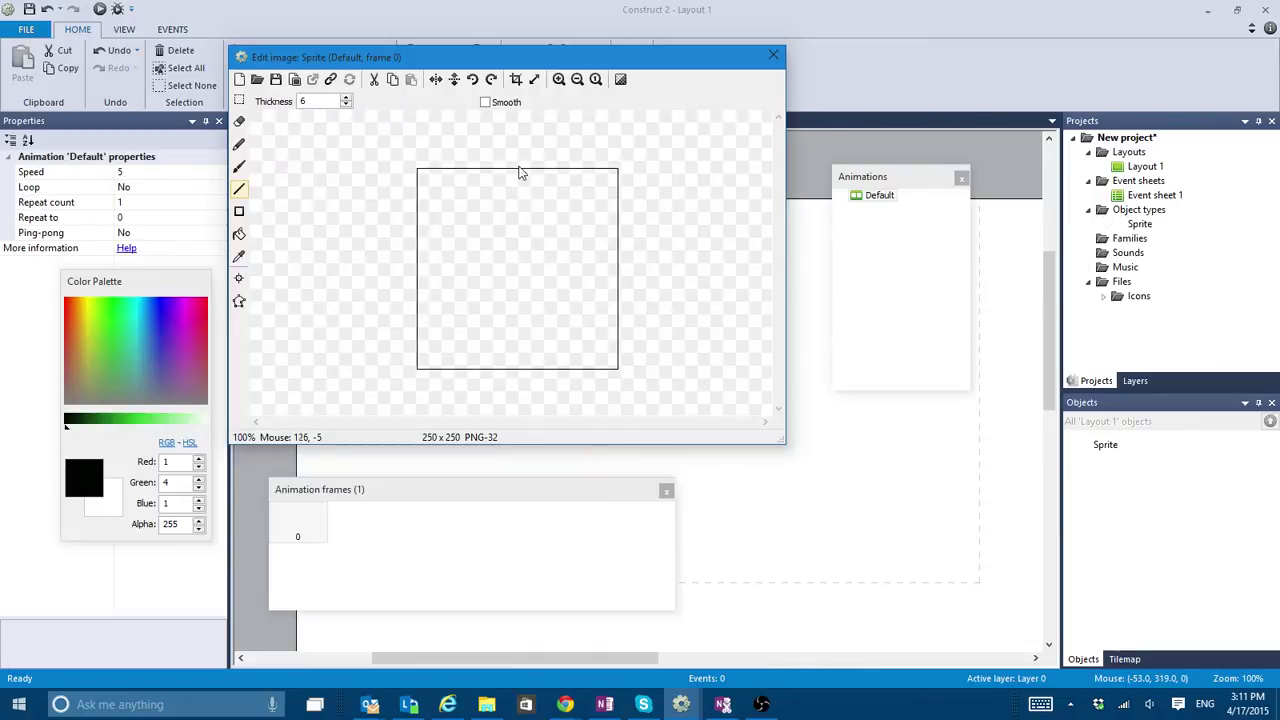
pyautogui.moveTo(517, 171)
pyautogui.mouseDown()
pyautogui.moveTo(414, 251)
pyautogui.moveTo(403, 278)
pyautogui.moveTo(420, 262)
pyautogui.moveTo(531, 397)
pyautogui.moveTo(517, 371)
pyautogui.moveTo(625, 270)
pyautogui.moveTo(525, 206)
pyautogui.moveTo(514, 169)
pyautogui.mouseUp()
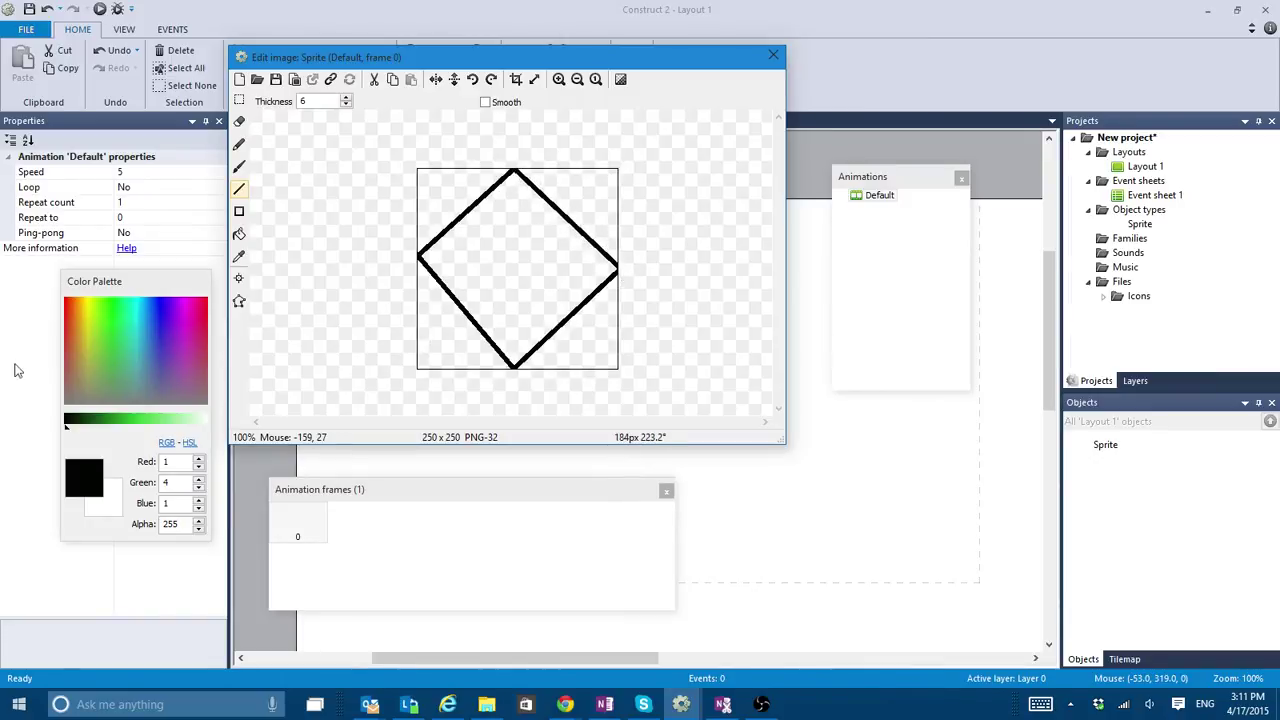
pyautogui.click(208, 307)
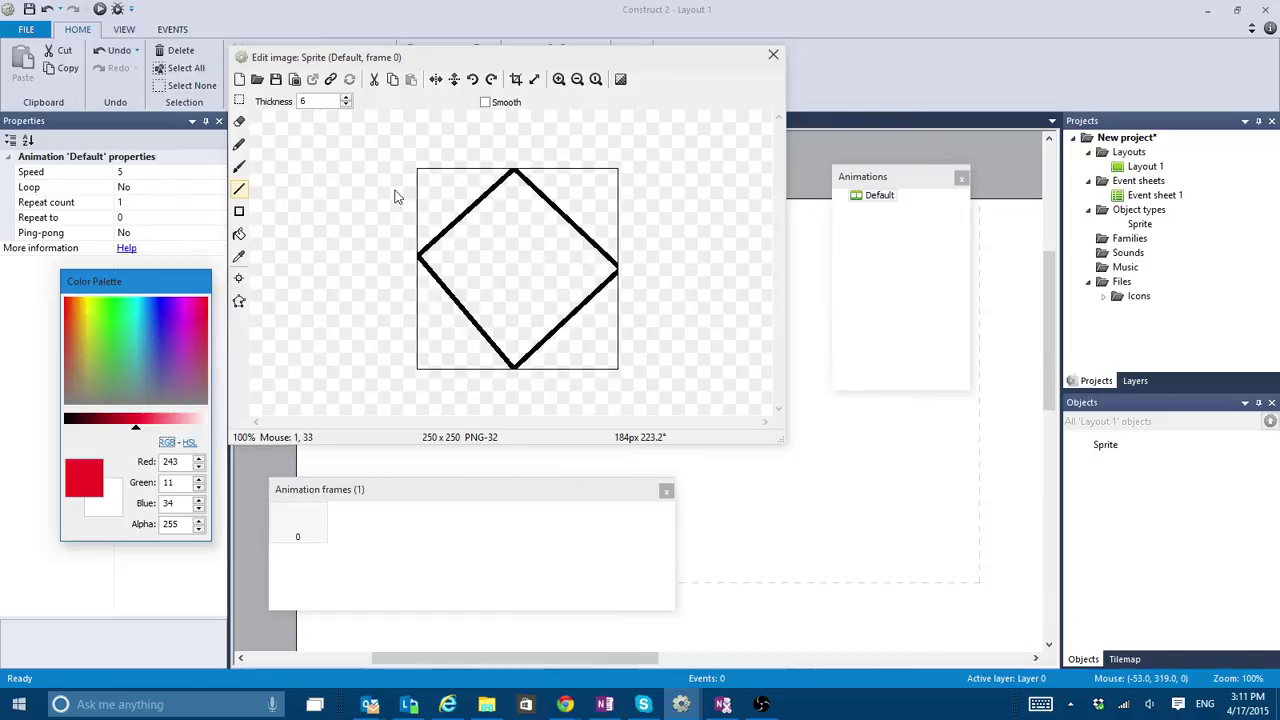
pyautogui.click(239, 233)
pyautogui.click(516, 266)
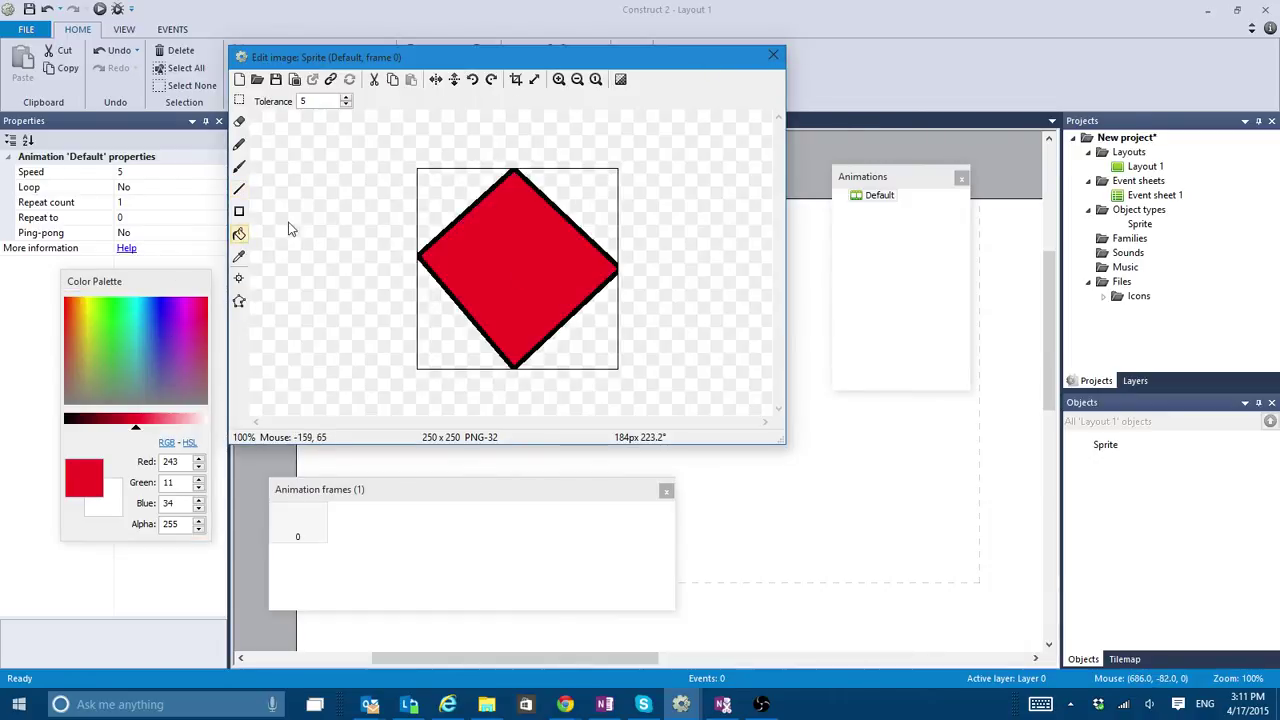
# Draw a black rectangular gun barrel with 6 px lines from the diamond's centre to its right corner, and close the image editor.
pyautogui.click(239, 188)
pyautogui.click(66, 419)
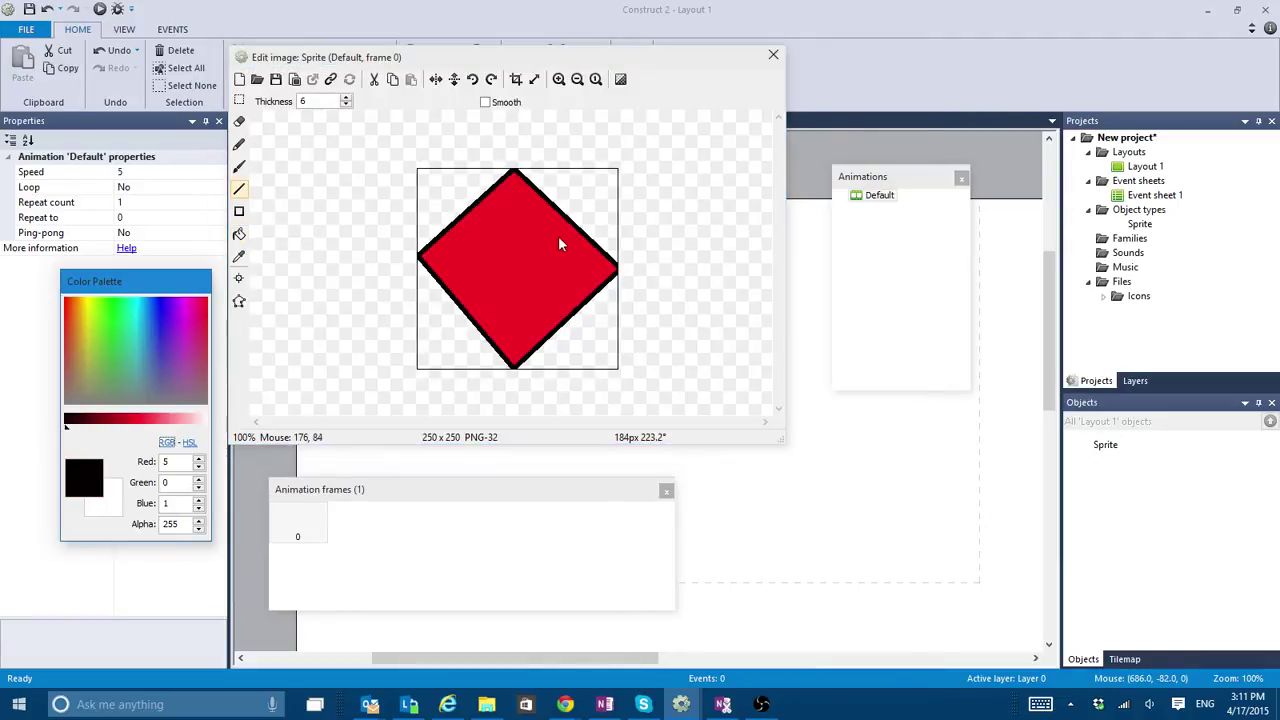
pyautogui.moveTo(517, 239)
pyautogui.mouseDown()
pyautogui.moveTo(640, 272)
pyautogui.moveTo(646, 242)
pyautogui.mouseUp()
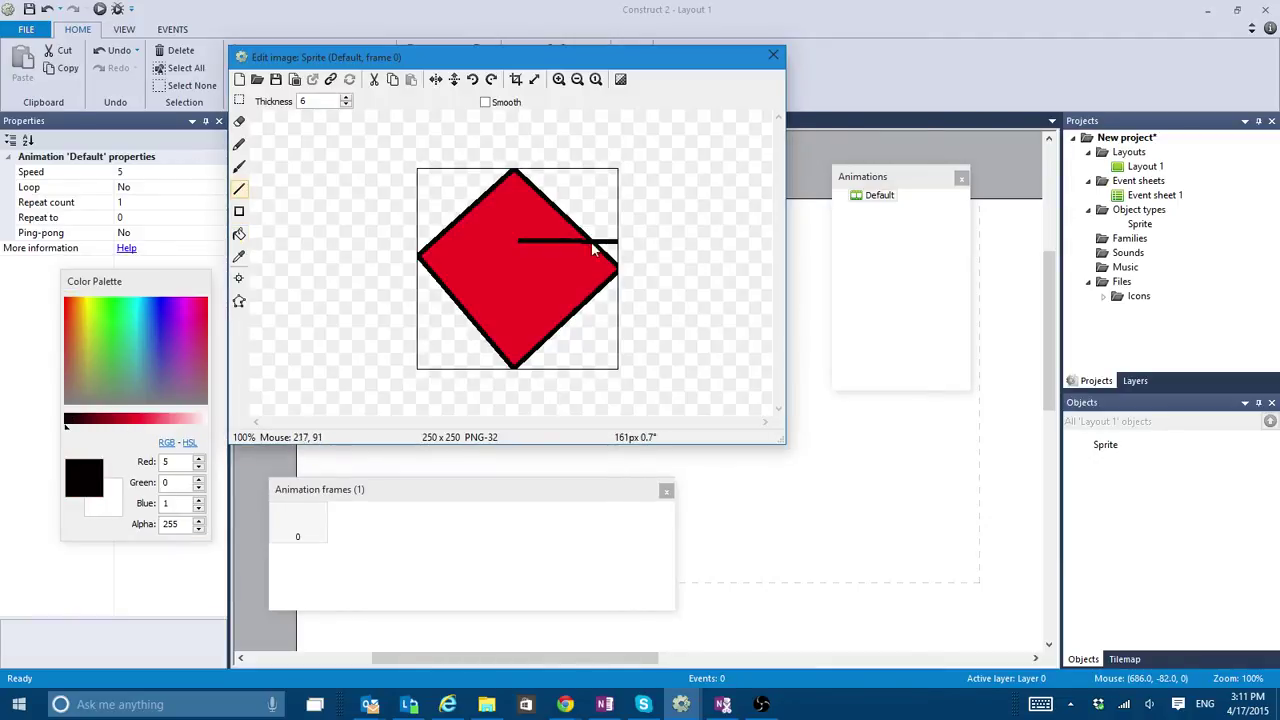
pyautogui.moveTo(519, 240)
pyautogui.mouseDown()
pyautogui.moveTo(518, 273)
pyautogui.moveTo(657, 277)
pyautogui.moveTo(616, 280)
pyautogui.mouseUp()
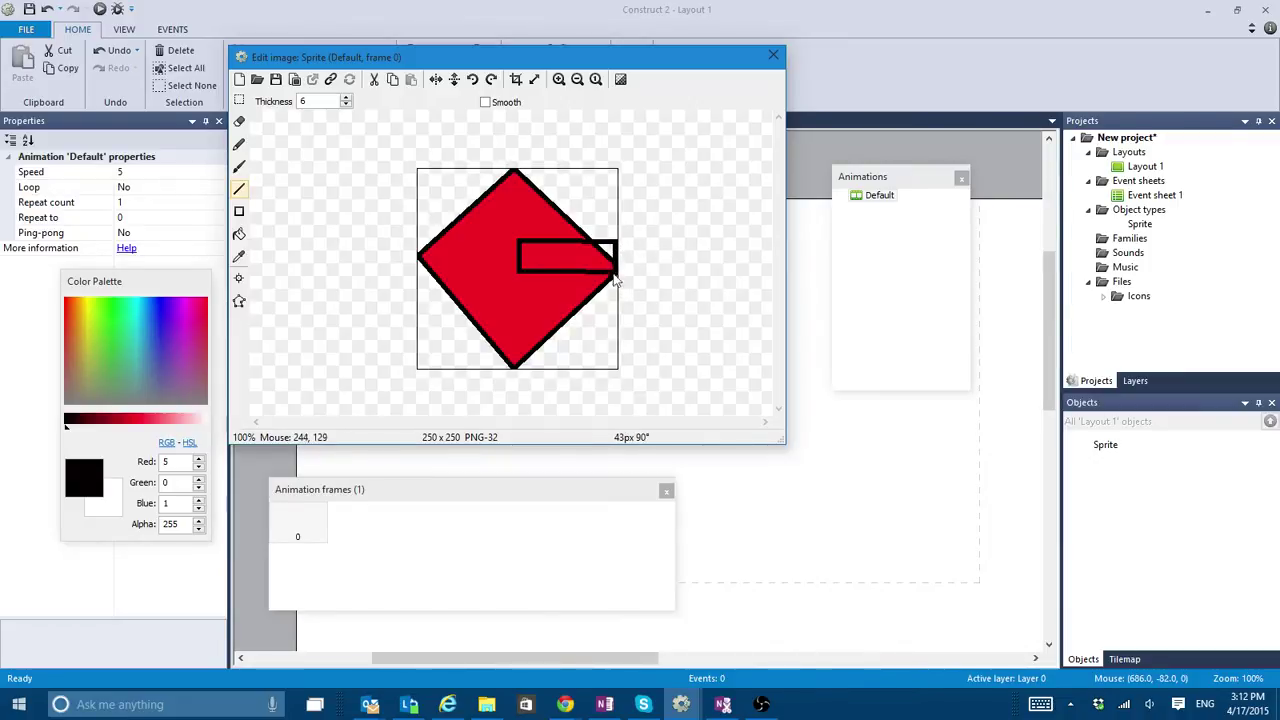
pyautogui.moveTo(540, 254); pyautogui.dragTo(619, 262)
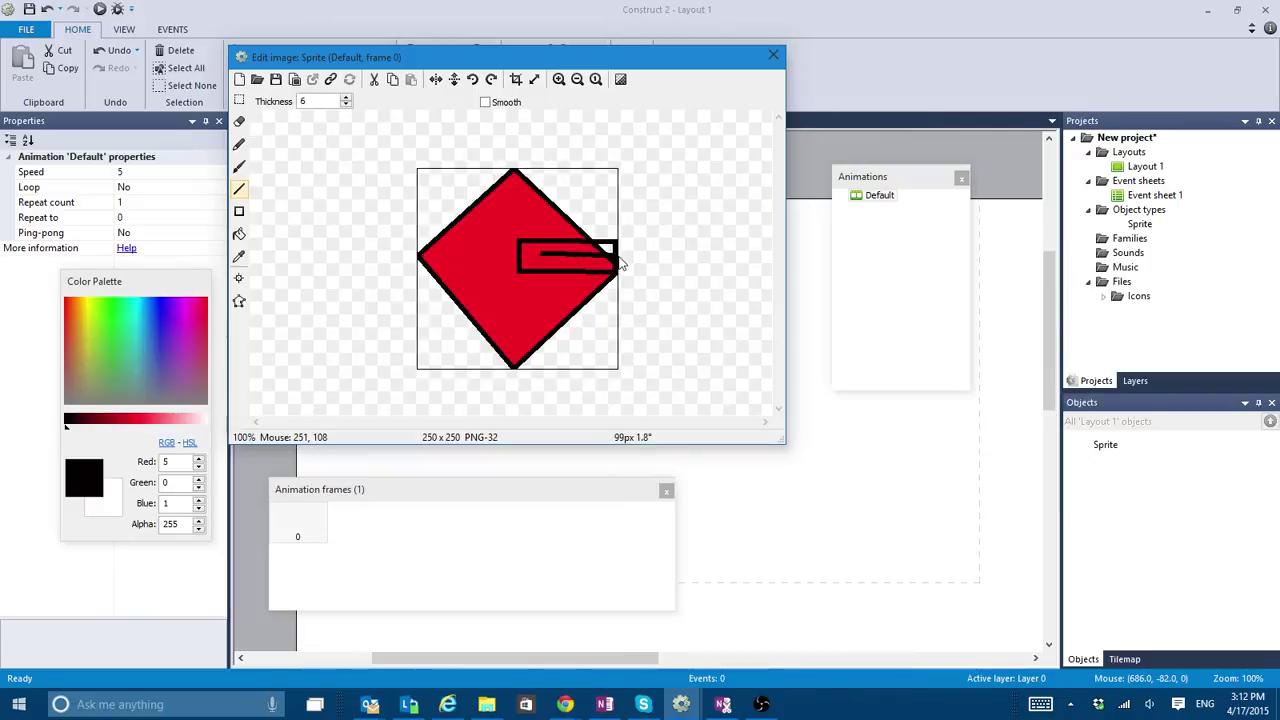
pyautogui.click(773, 55)
# Shrink the diamond sprite to about 90 x 83 and place it at about 191, 86 in the layout.
pyautogui.moveTo(546, 145); pyautogui.dragTo(471, 256)
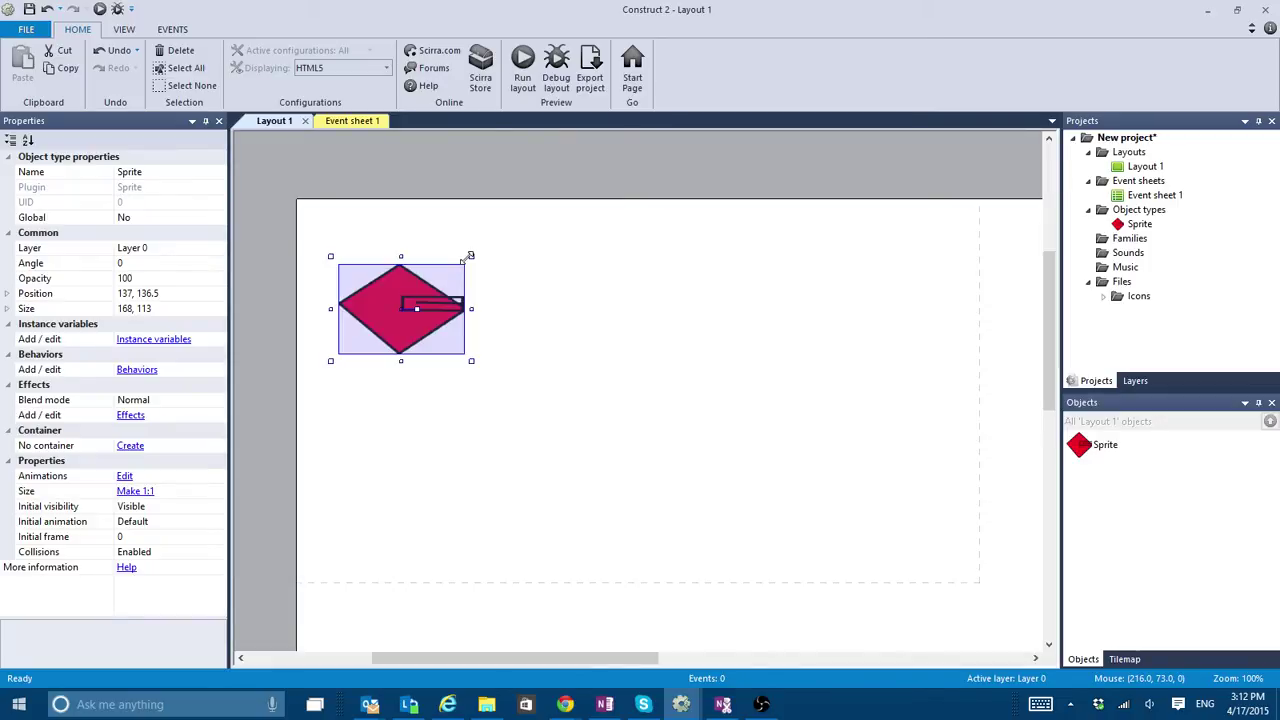
pyautogui.moveTo(467, 258); pyautogui.dragTo(419, 278)
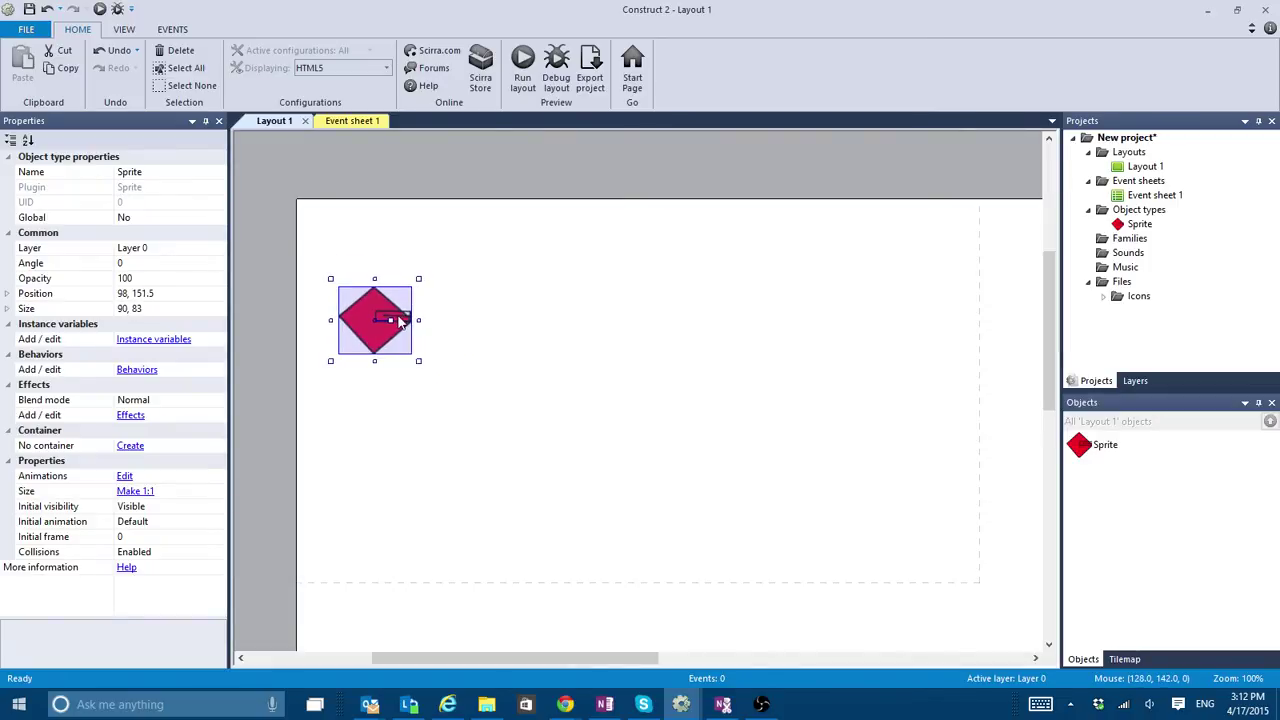
pyautogui.moveTo(395, 320); pyautogui.dragTo(469, 269)
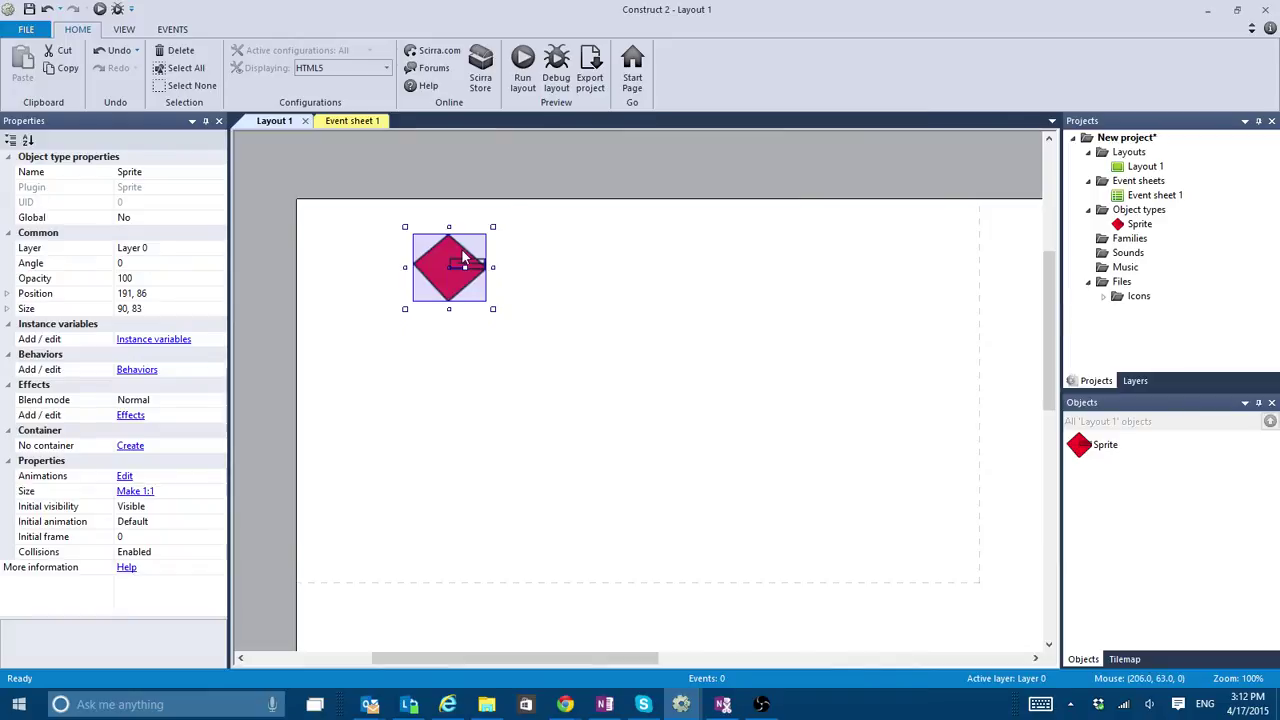
# Rename the red diamond sprite to Tower.
pyautogui.click(155, 176)
pyautogui.write('Two')
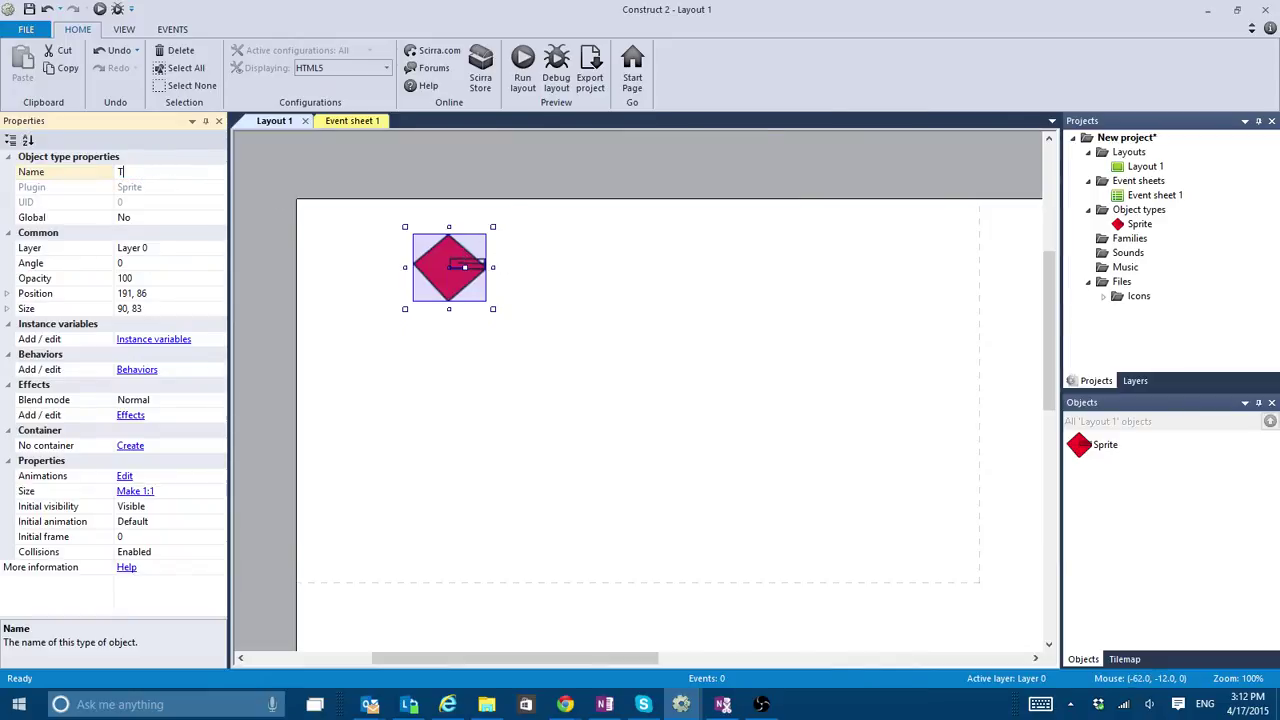
pyautogui.press('Return')
pyautogui.click(184, 174)
pyautogui.write('T')
pyautogui.press('Return')
# Add the Turret behavior to the Tower object.
pyautogui.click(141, 370)
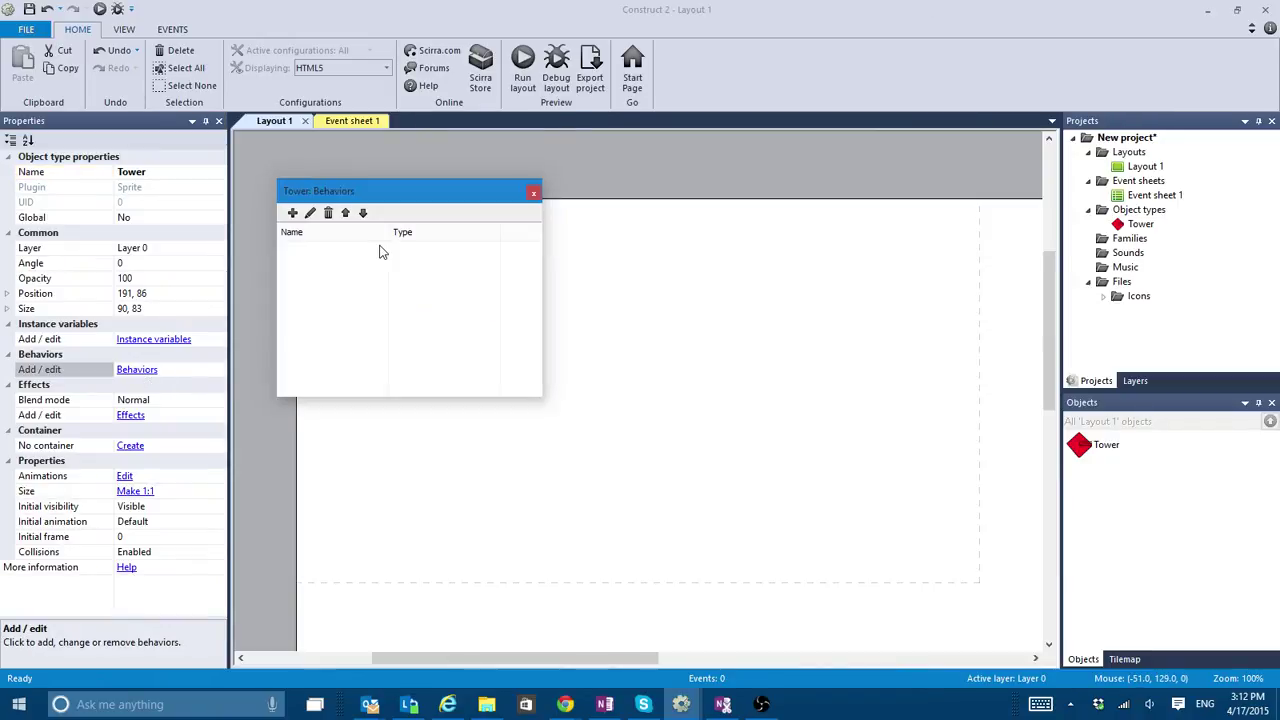
pyautogui.click(292, 212)
pyautogui.scroll(-5, 594, 303)
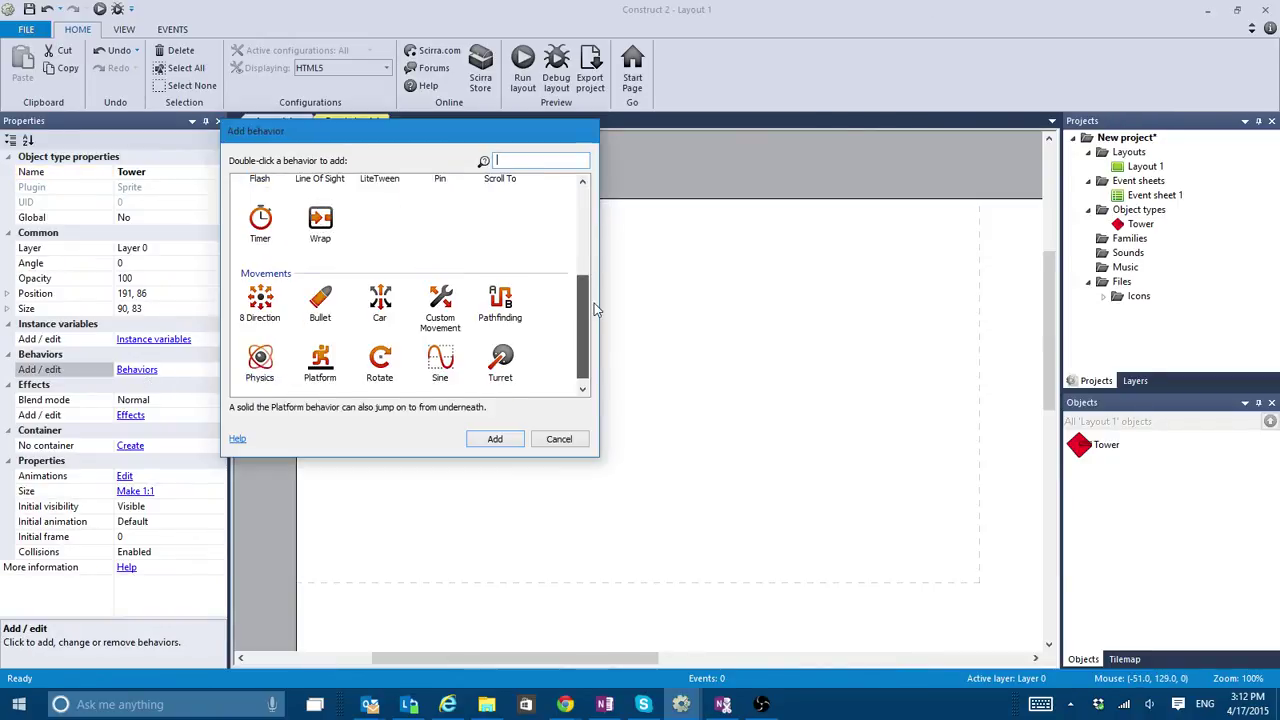
pyautogui.doubleClick(503, 357)
pyautogui.click(535, 193)
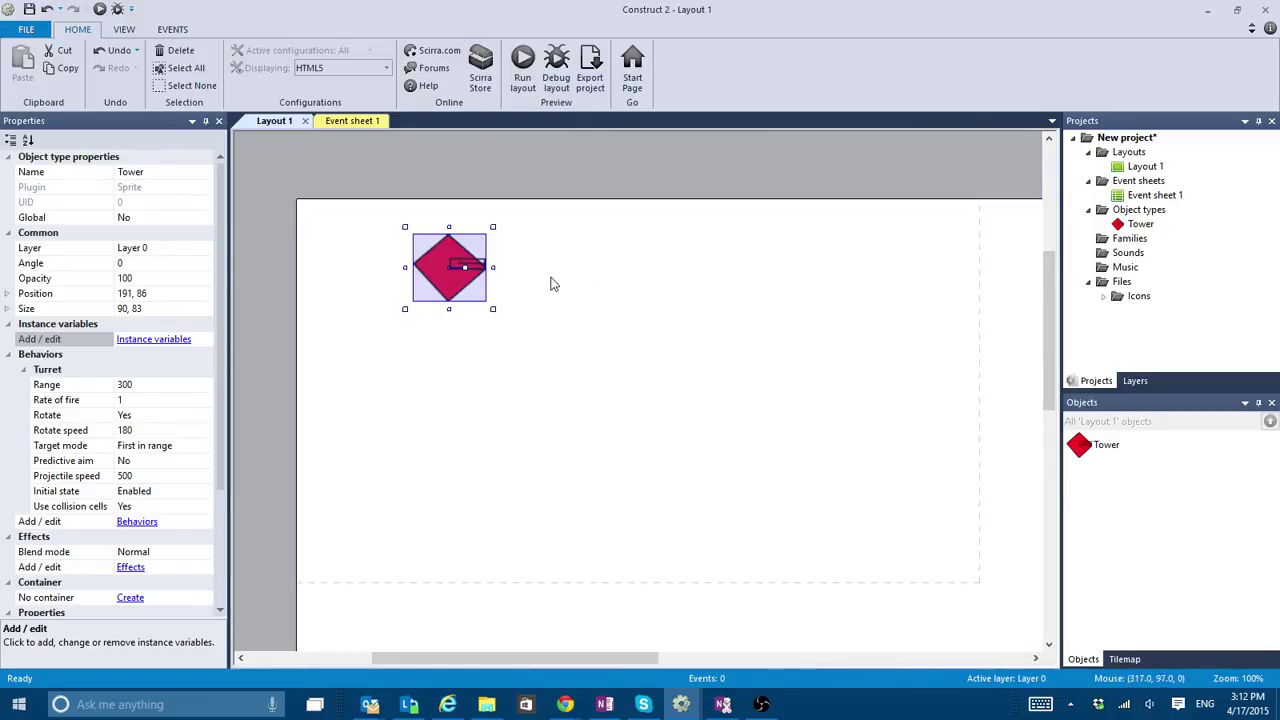
# Insert a second sprite beside the tower and fill its whole image with light blue.
pyautogui.doubleClick(601, 267)
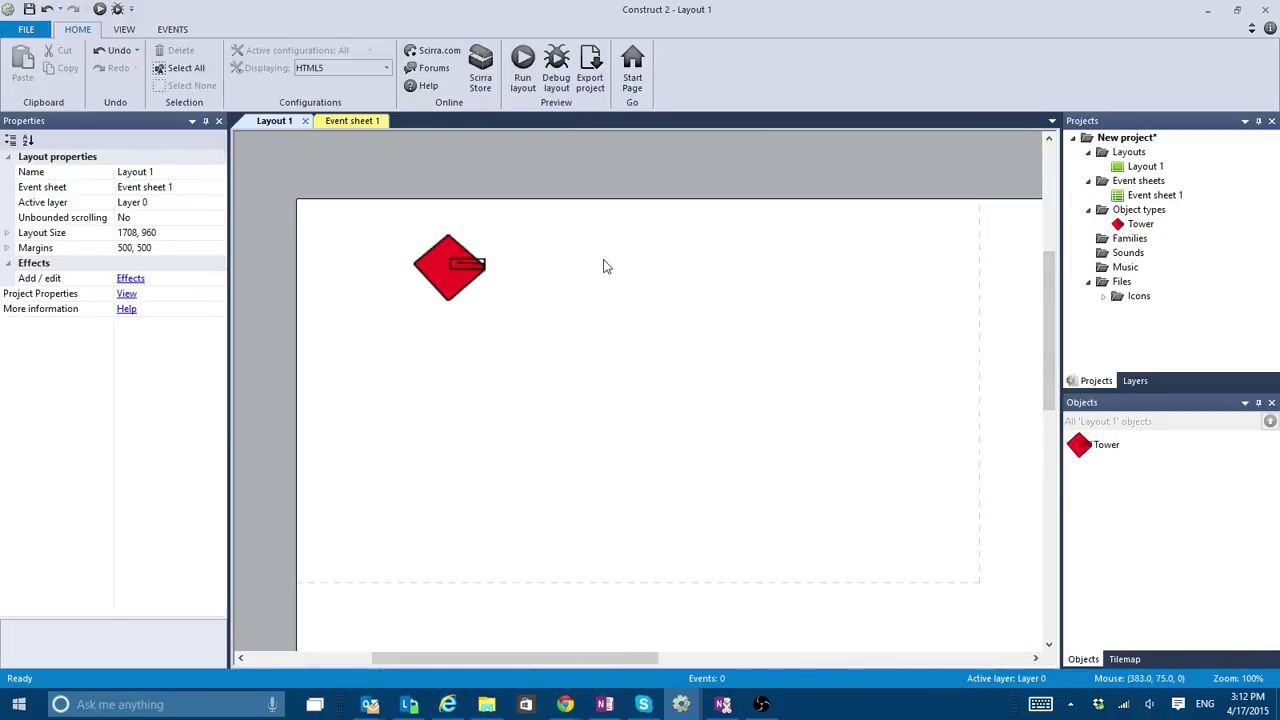
pyautogui.doubleClick(527, 310)
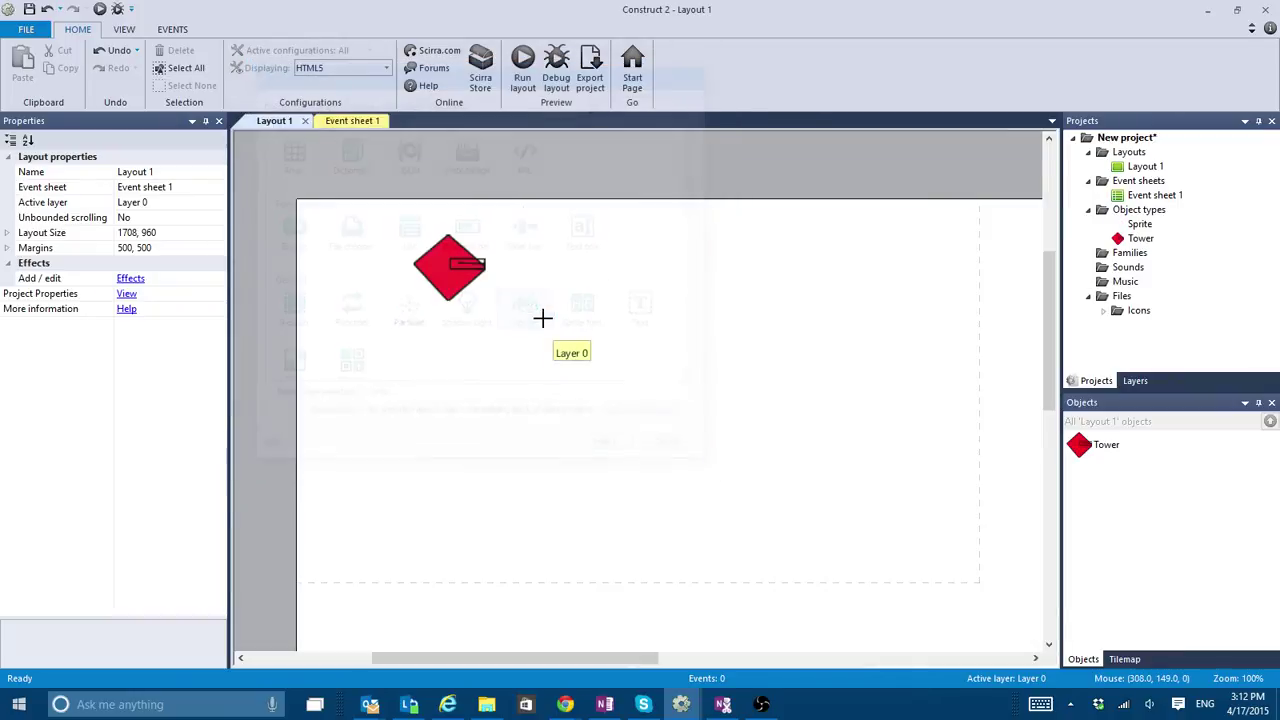
pyautogui.click(643, 249)
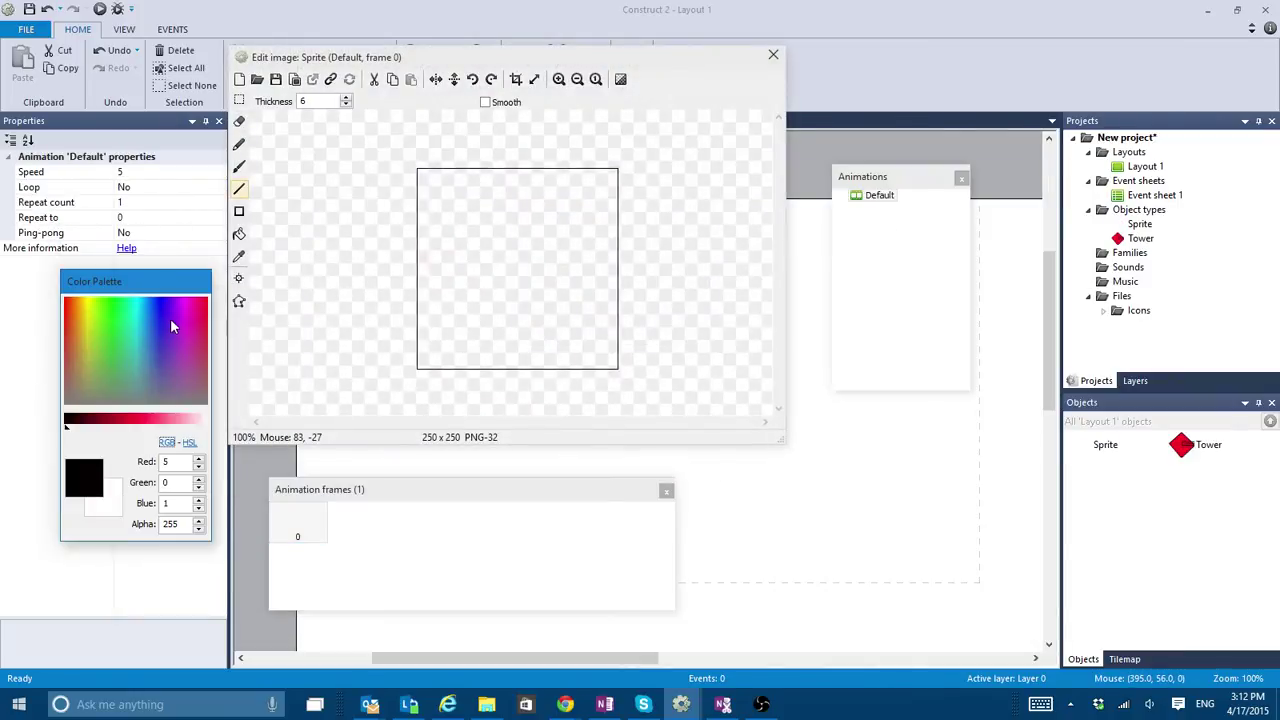
pyautogui.click(239, 234)
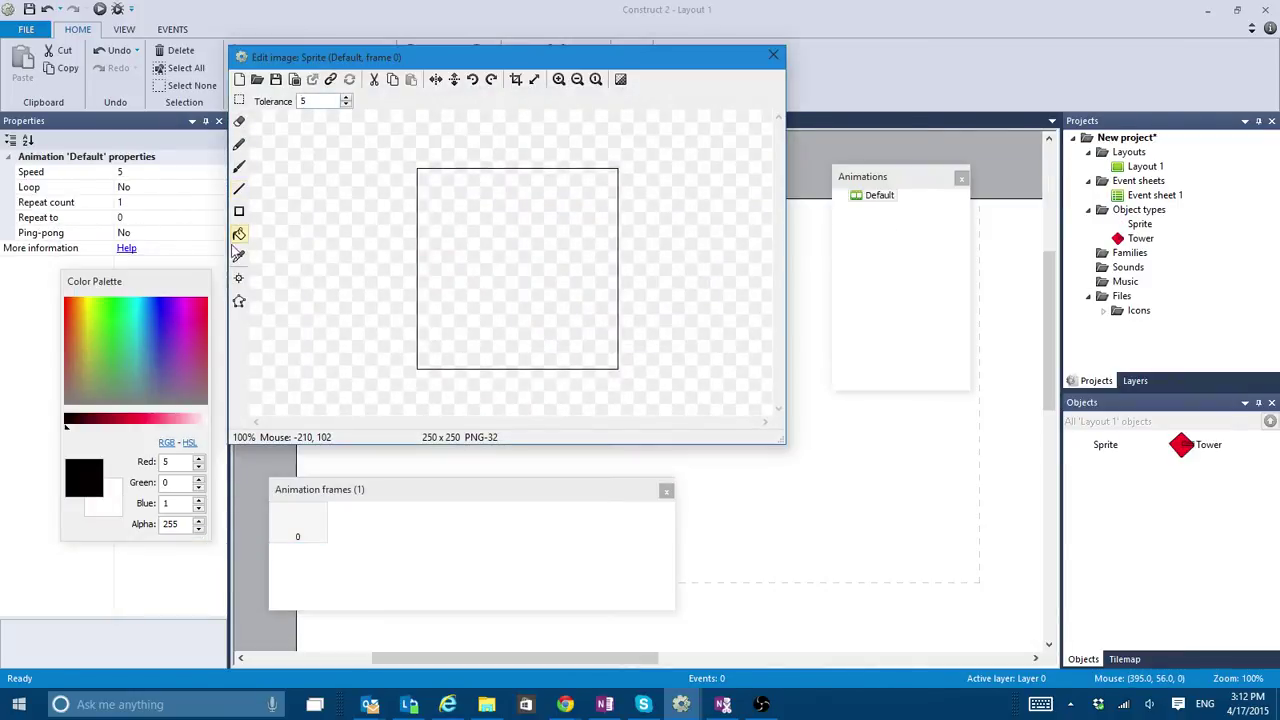
pyautogui.click(143, 309)
pyautogui.click(551, 263)
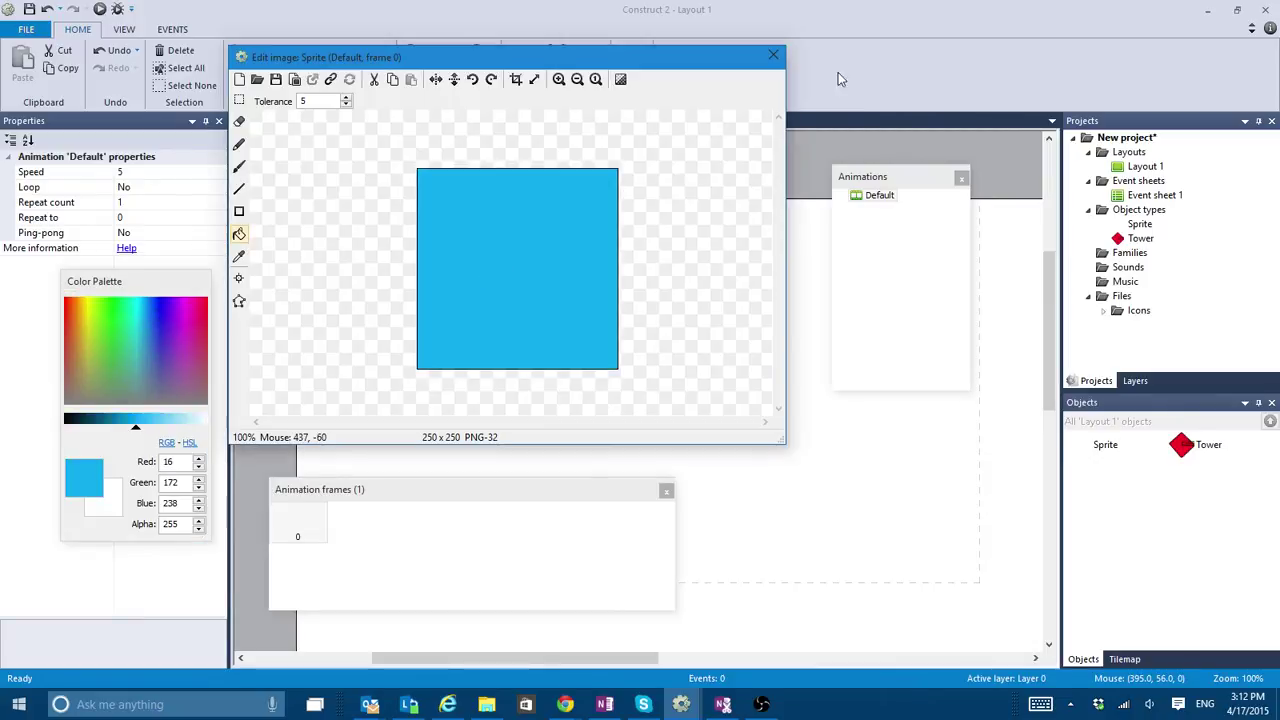
pyautogui.click(773, 55)
# Shrink the blue sprite to about 35 x 36 at about 402, 88 and run the layout.
pyautogui.moveTo(712, 143); pyautogui.dragTo(617, 270)
pyautogui.click(645, 205)
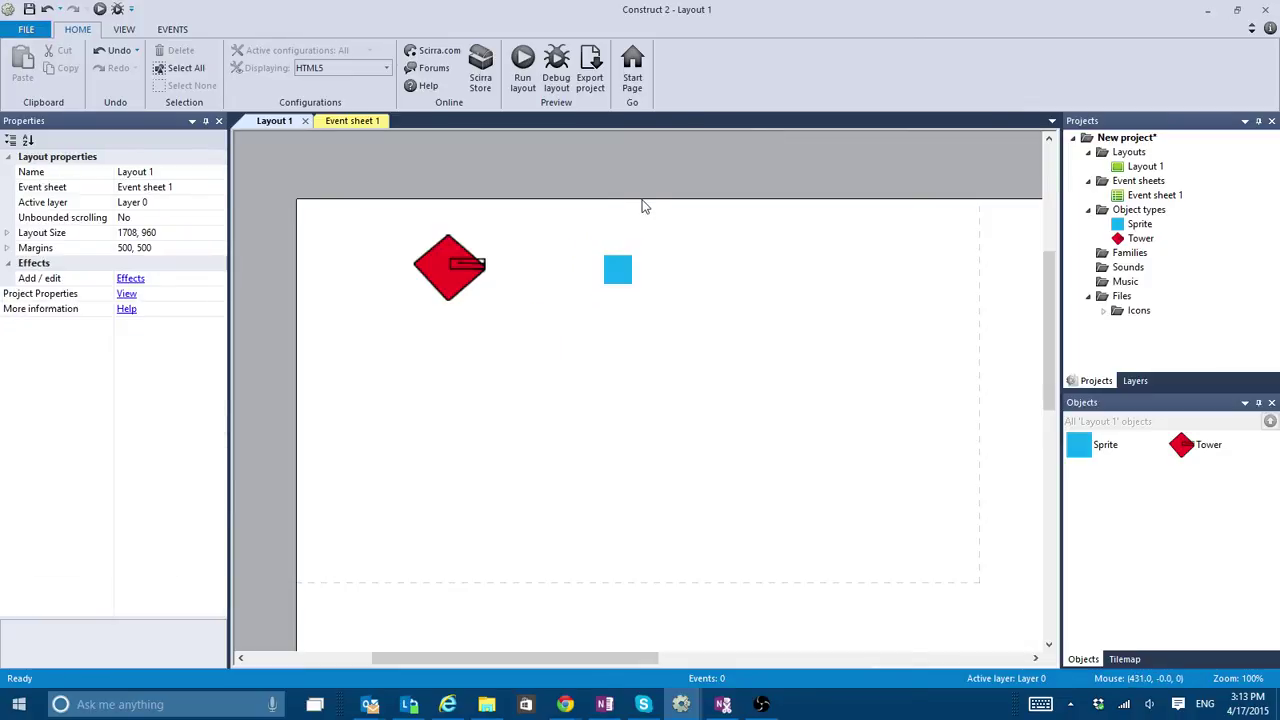
pyautogui.click(522, 72)
# Rename the blue square sprite to target.
pyautogui.click(618, 271)
pyautogui.click(166, 175)
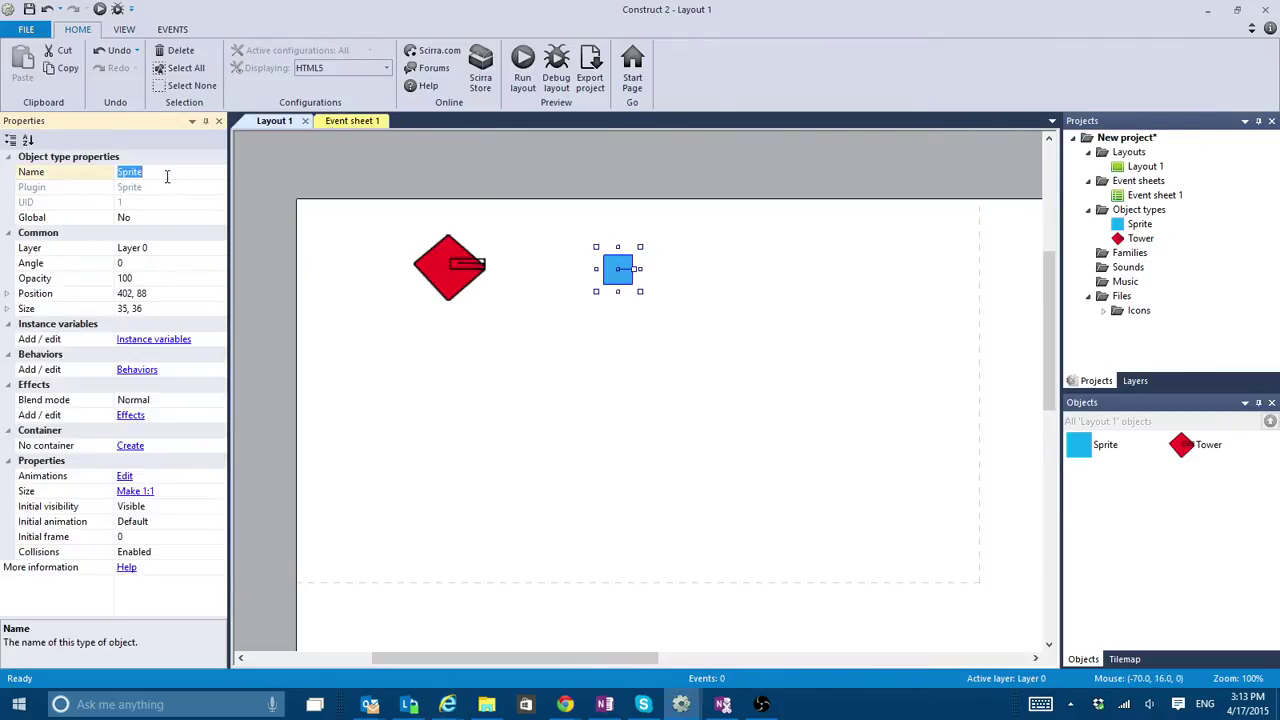
pyautogui.write('target')
pyautogui.press('Return')
# Add an event to Event sheet 1 with the System condition On start of layout.
pyautogui.click(350, 121)
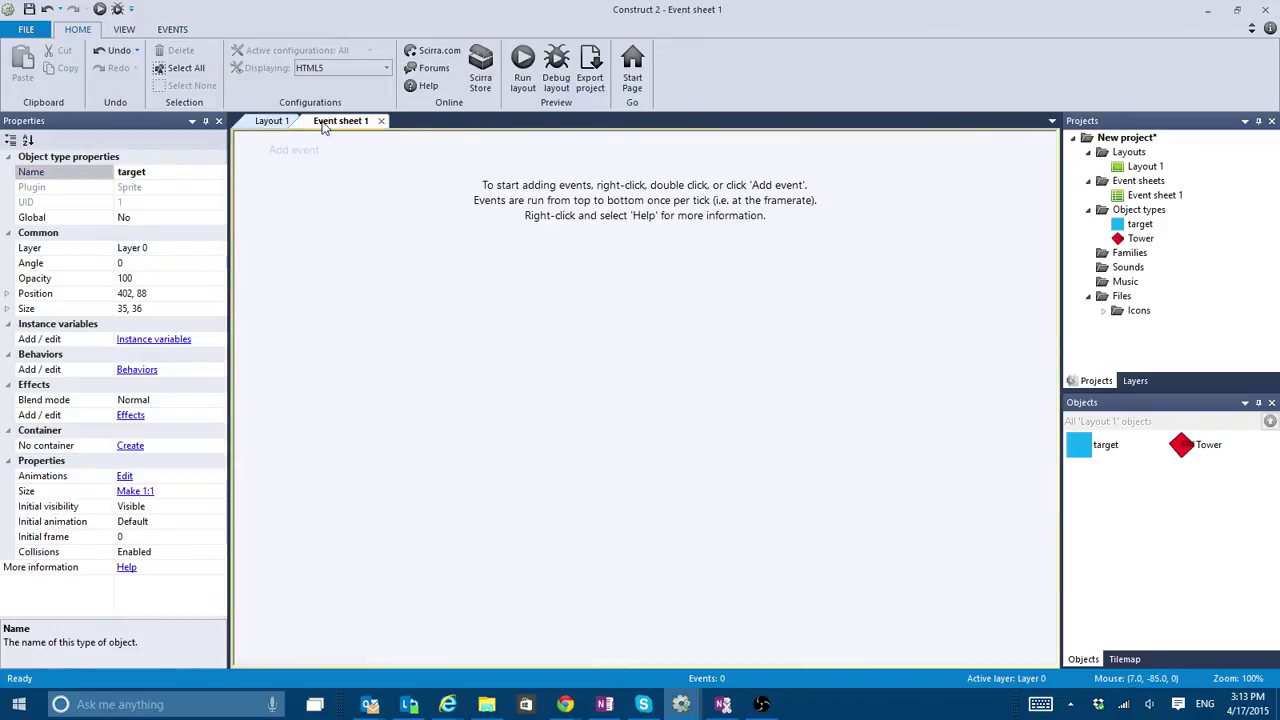
pyautogui.click(296, 150)
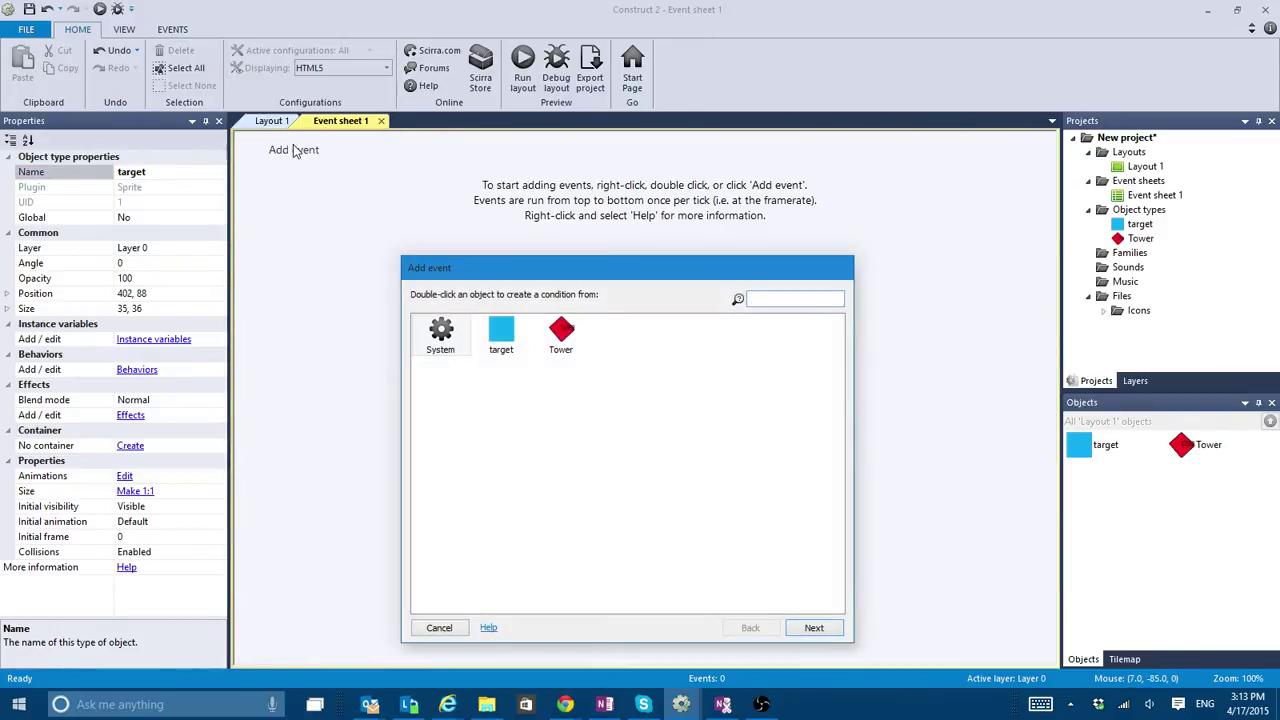
pyautogui.doubleClick(441, 334)
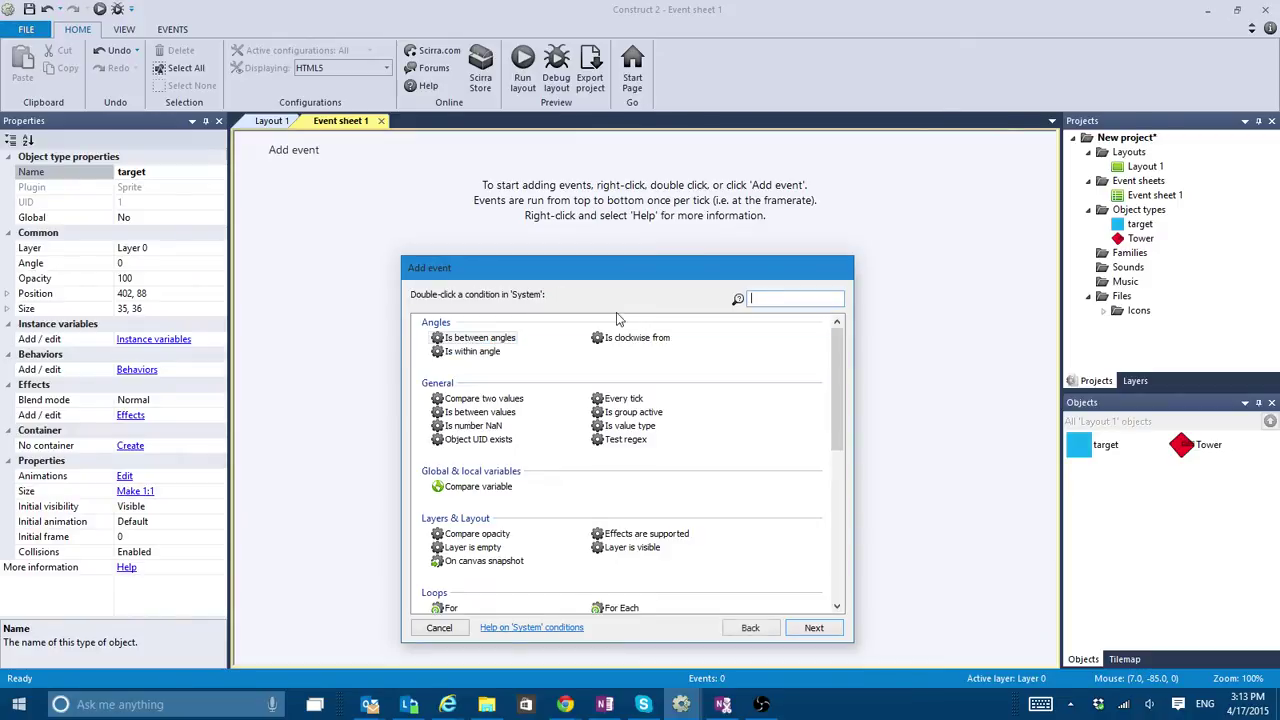
pyautogui.write('star')
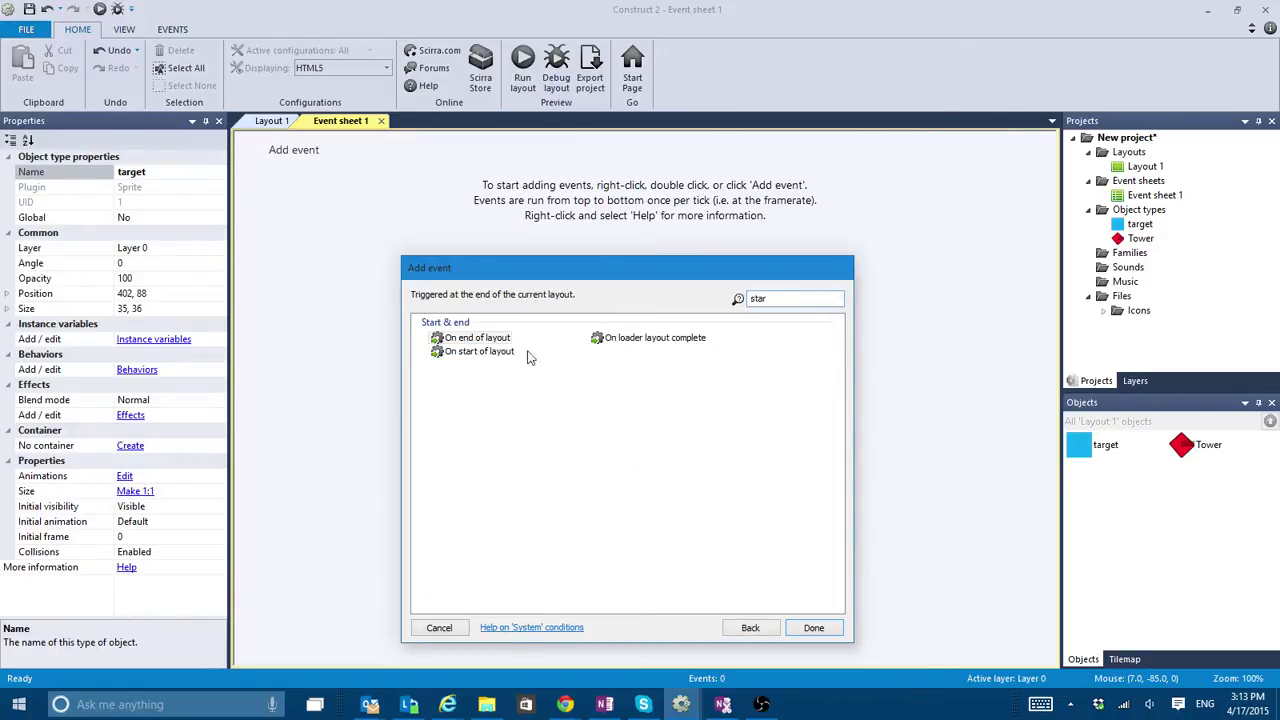
pyautogui.doubleClick(478, 351)
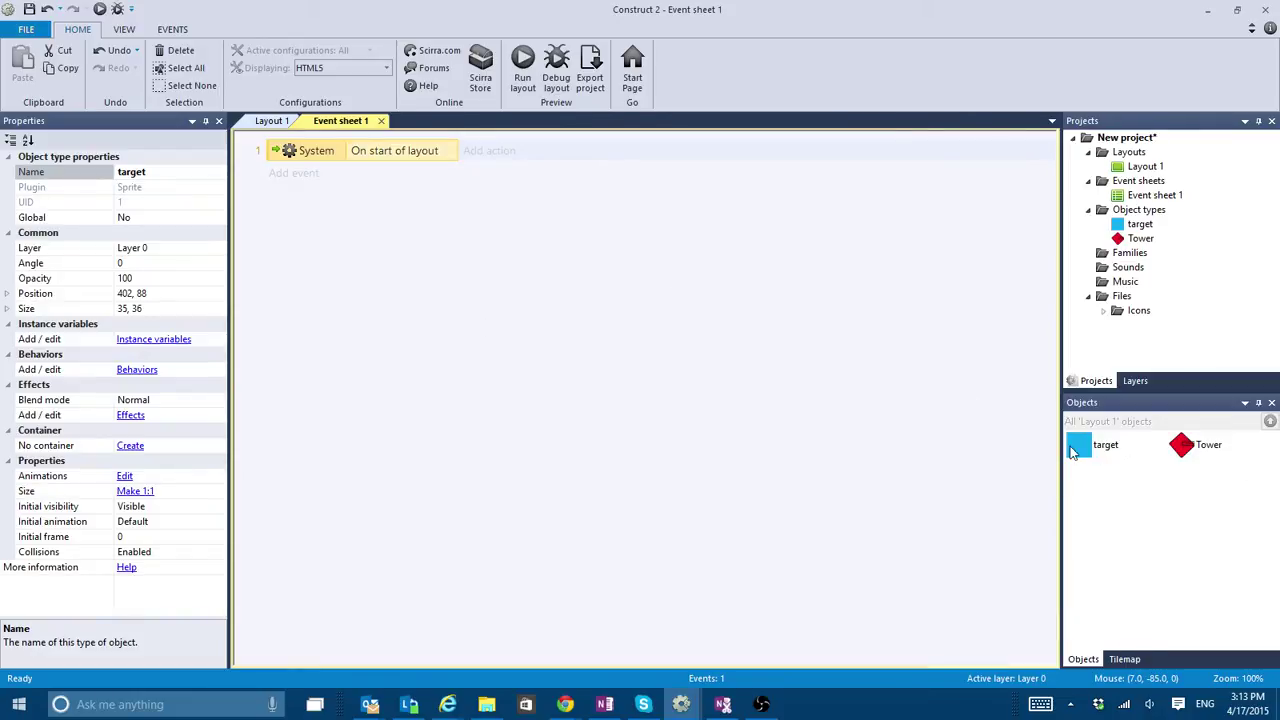
# Add the Tower's Turret action Acquire target to the On start of layout event, with target as the object.
pyautogui.click(479, 153)
pyautogui.doubleClick(566, 334)
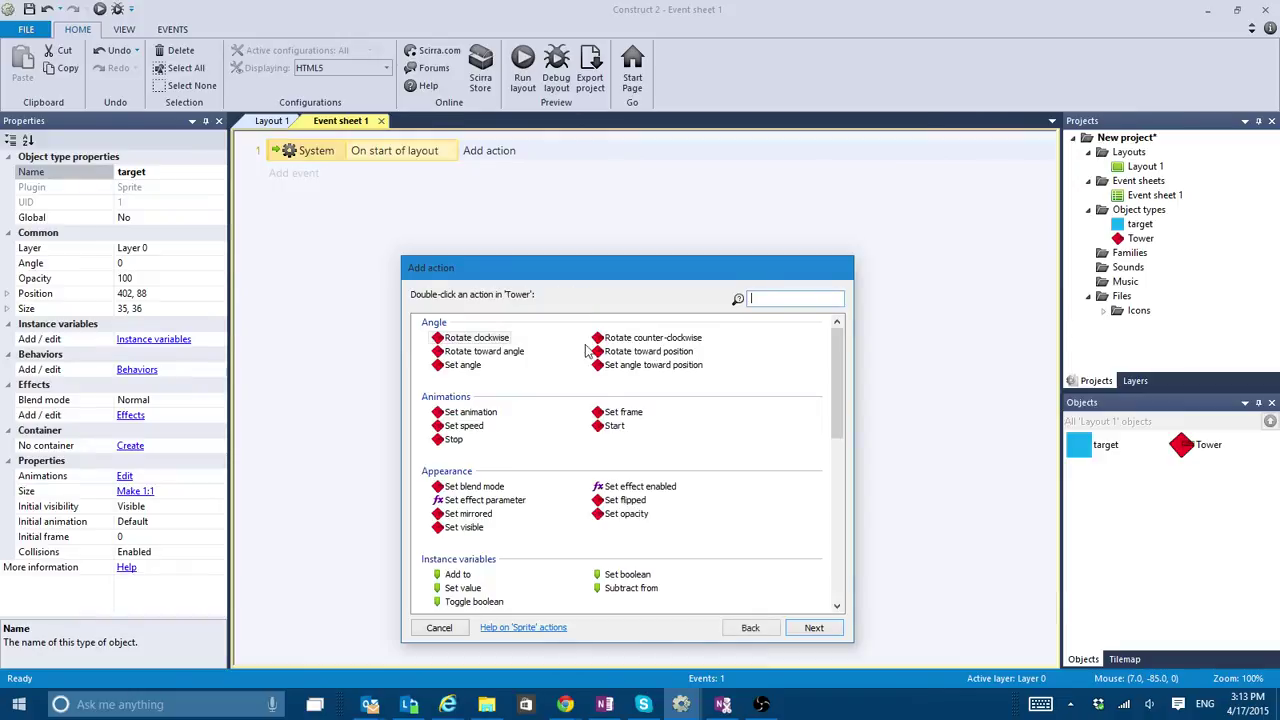
pyautogui.scroll(-10, 645, 397)
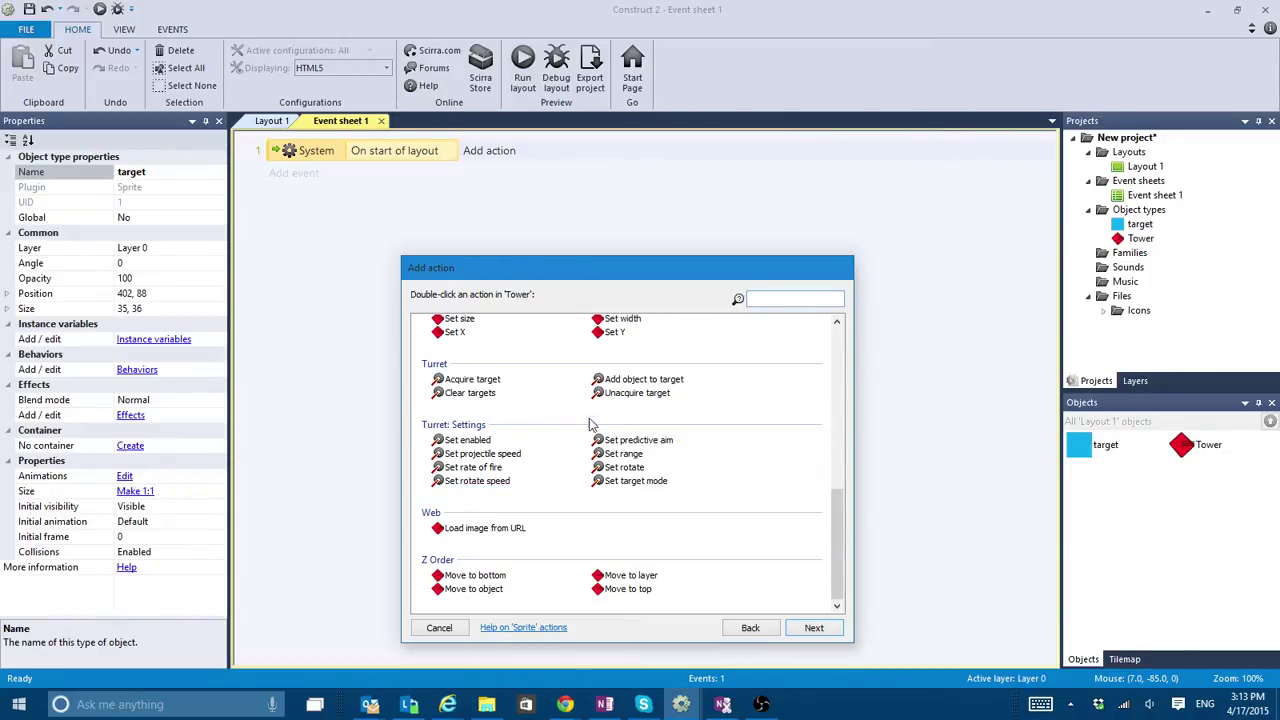
pyautogui.click(472, 381)
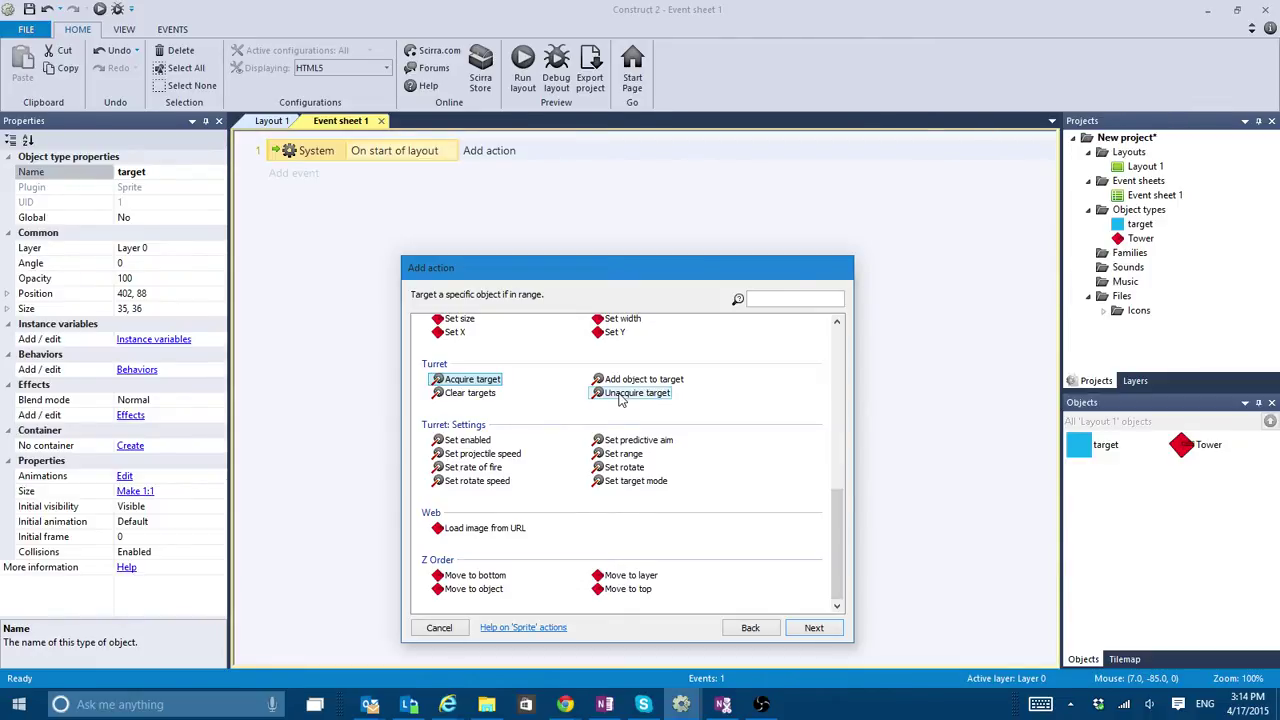
pyautogui.click(652, 395)
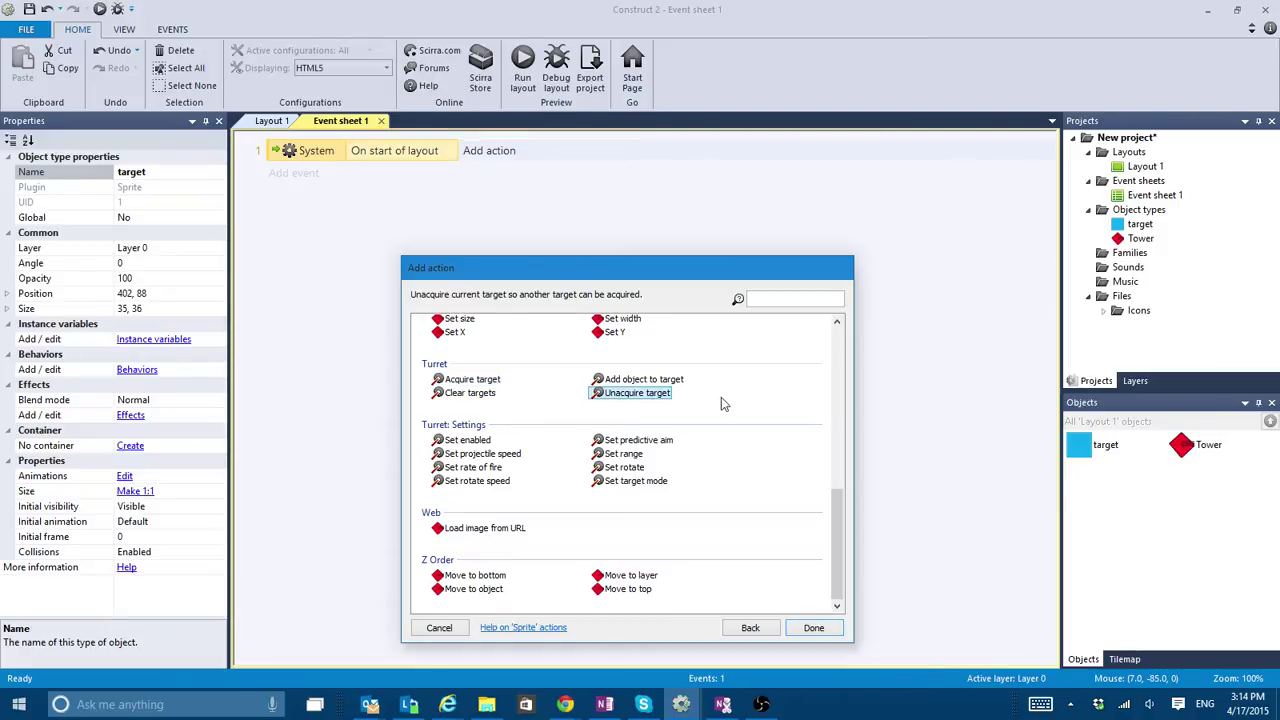
pyautogui.doubleClick(472, 383)
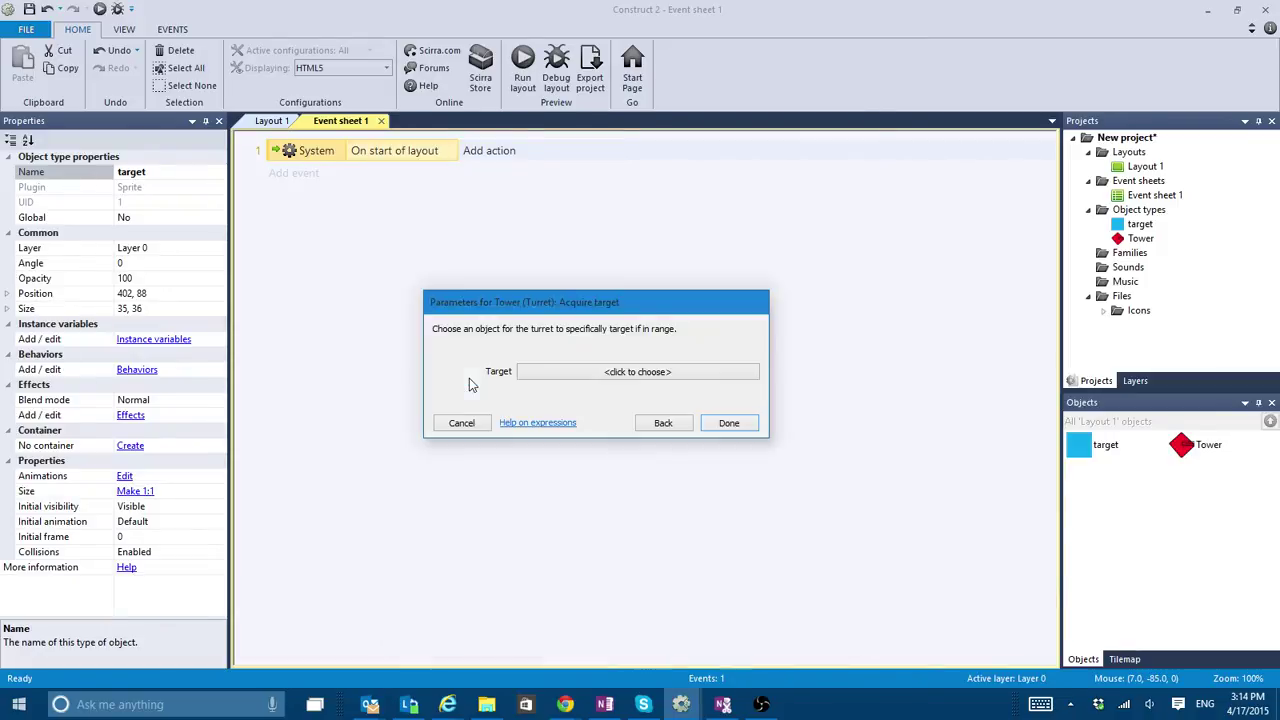
pyautogui.click(645, 376)
pyautogui.doubleClick(497, 332)
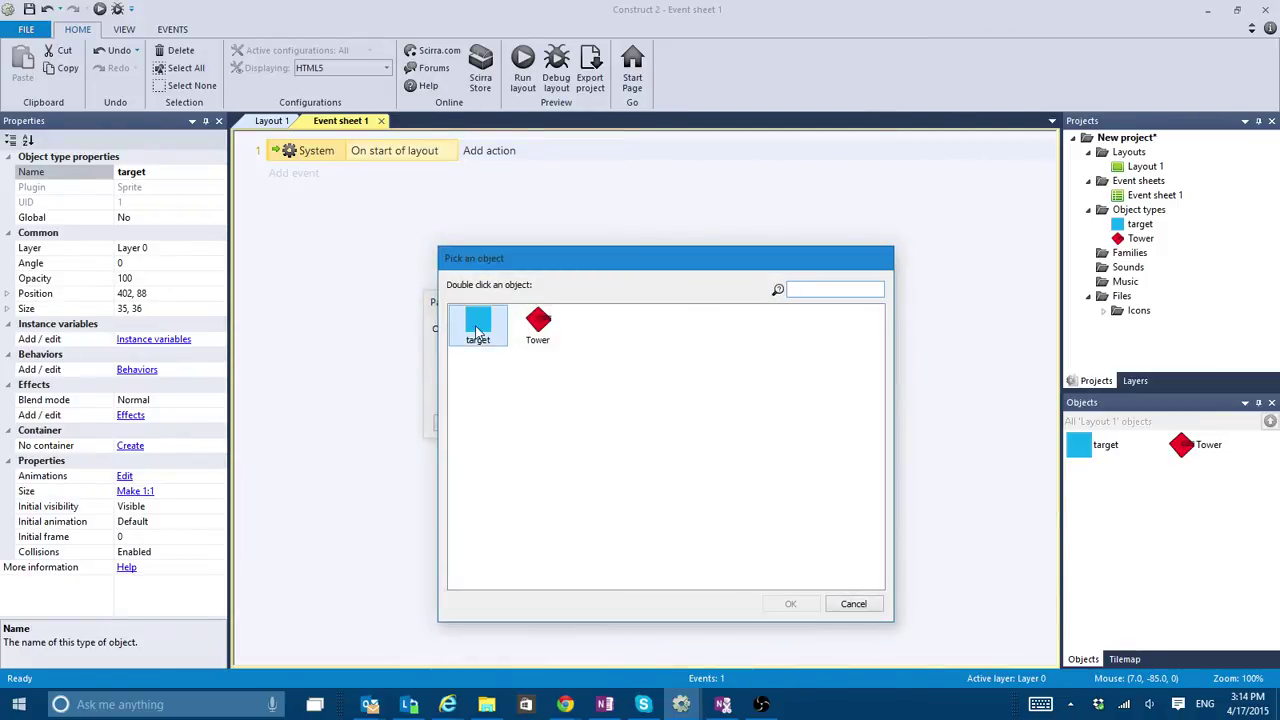
pyautogui.click(747, 440)
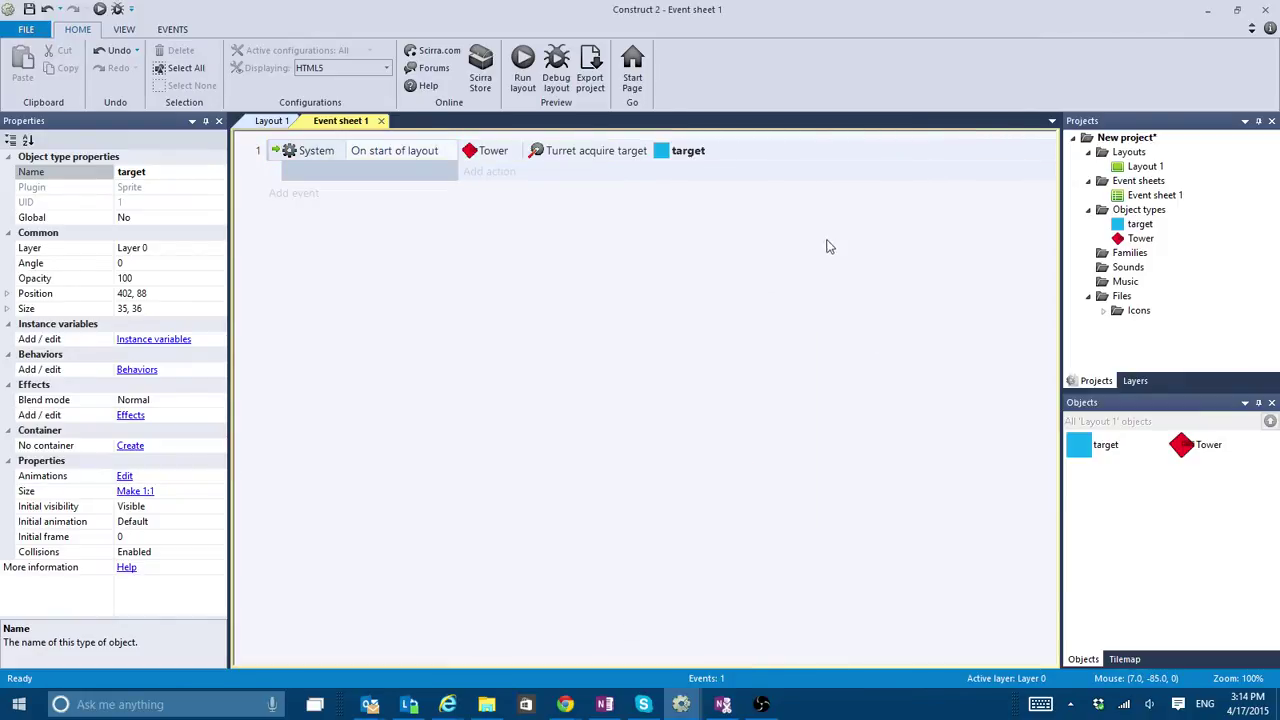
# Move the target square diagonally below the tower to about 335, 156, previewing the layout before and after the move.
pyautogui.click(523, 77)
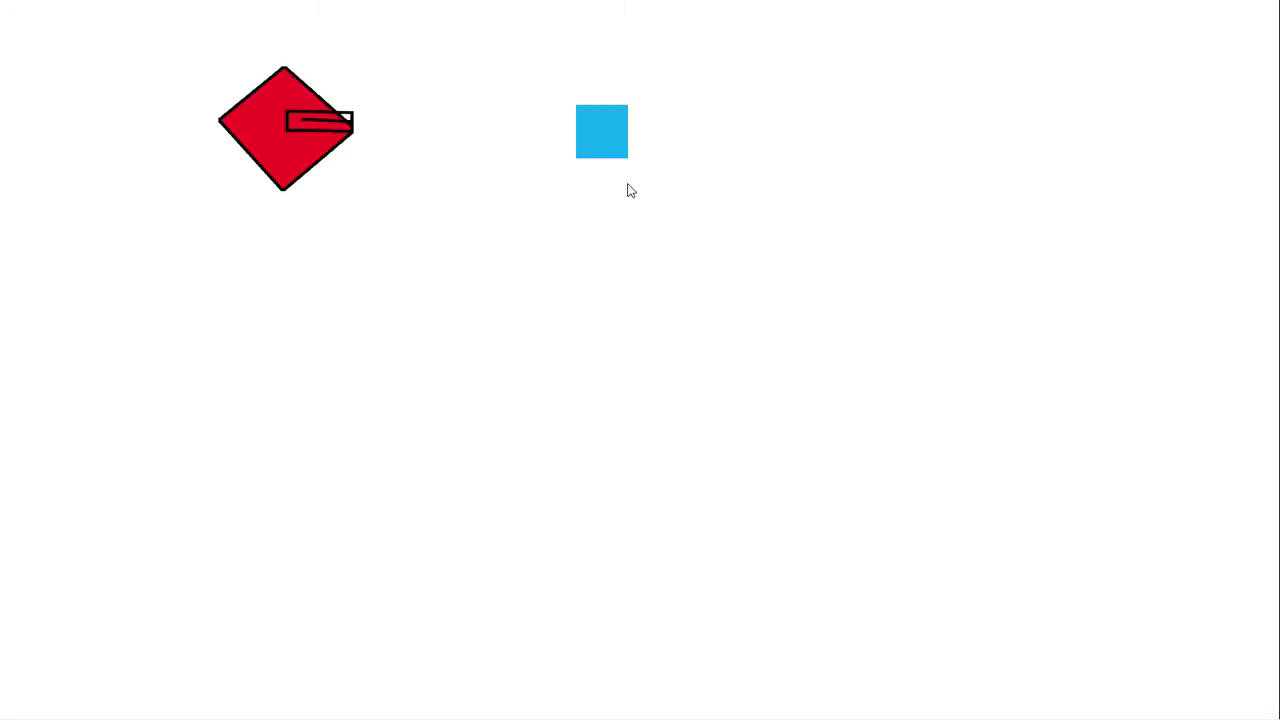
pyautogui.hotkey('alt', 'F4')
pyautogui.click(274, 120)
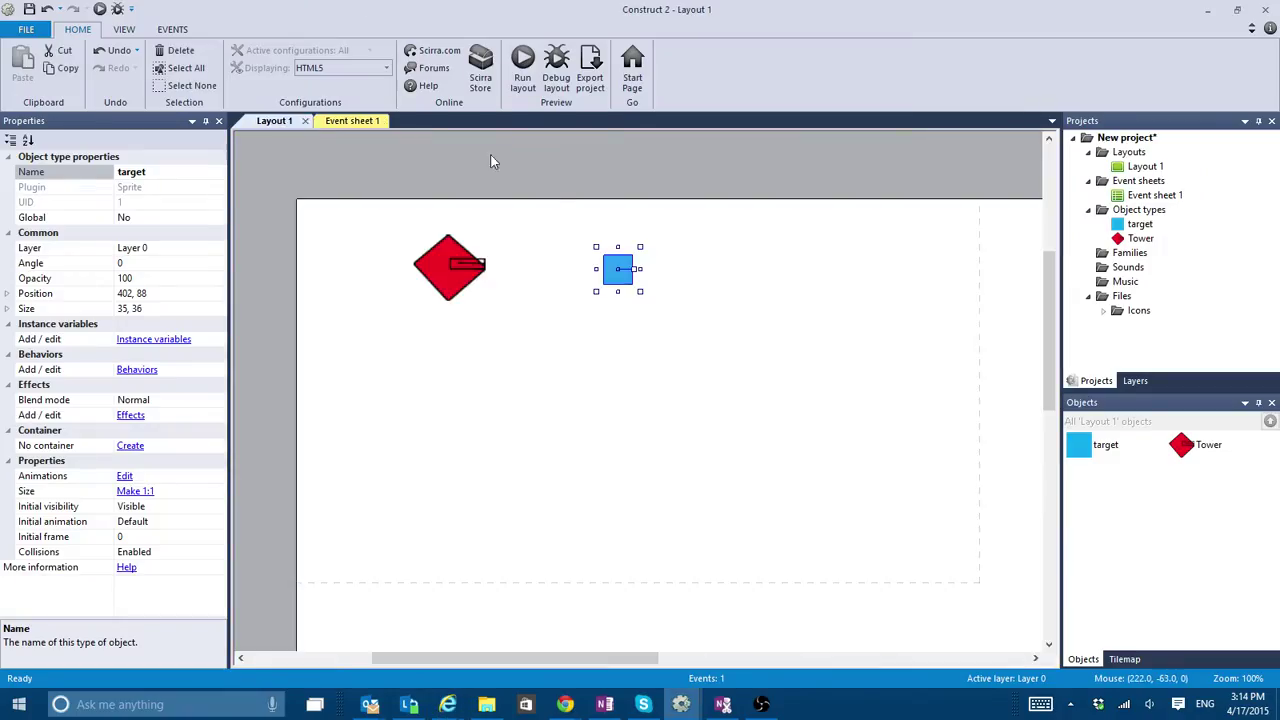
pyautogui.click(617, 268)
pyautogui.moveTo(614, 266); pyautogui.dragTo(591, 300)
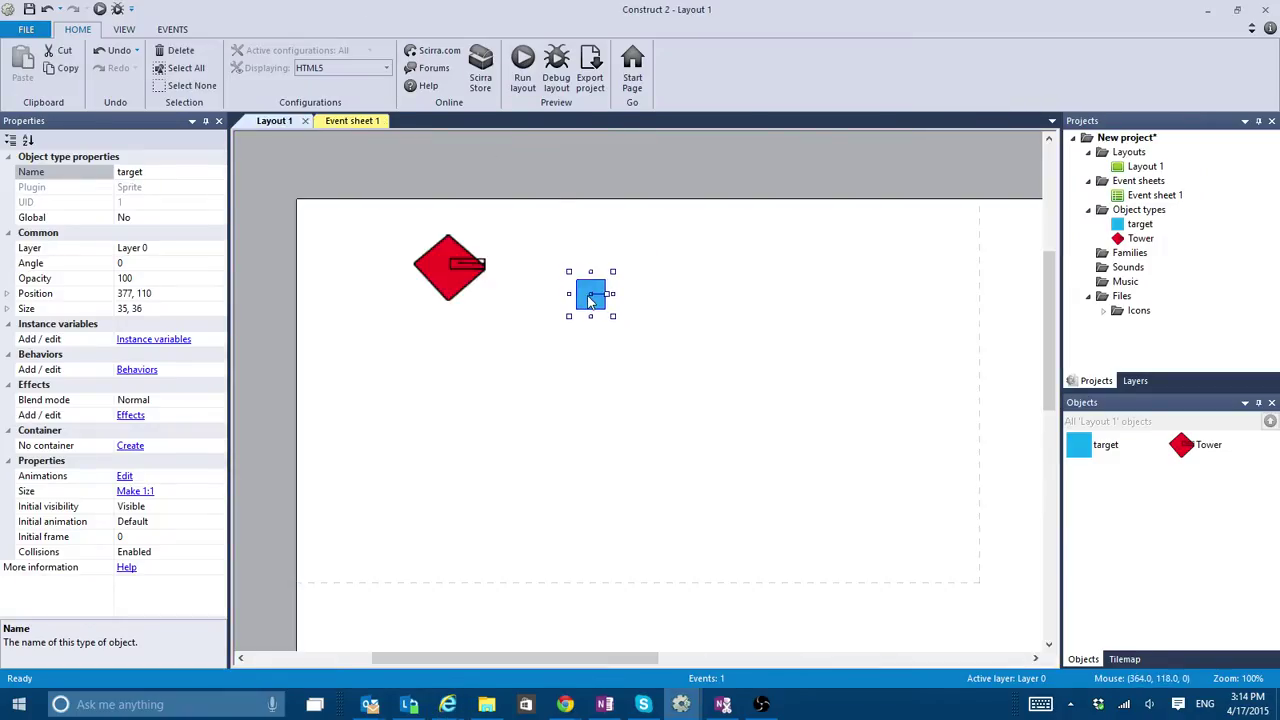
pyautogui.press('F5')
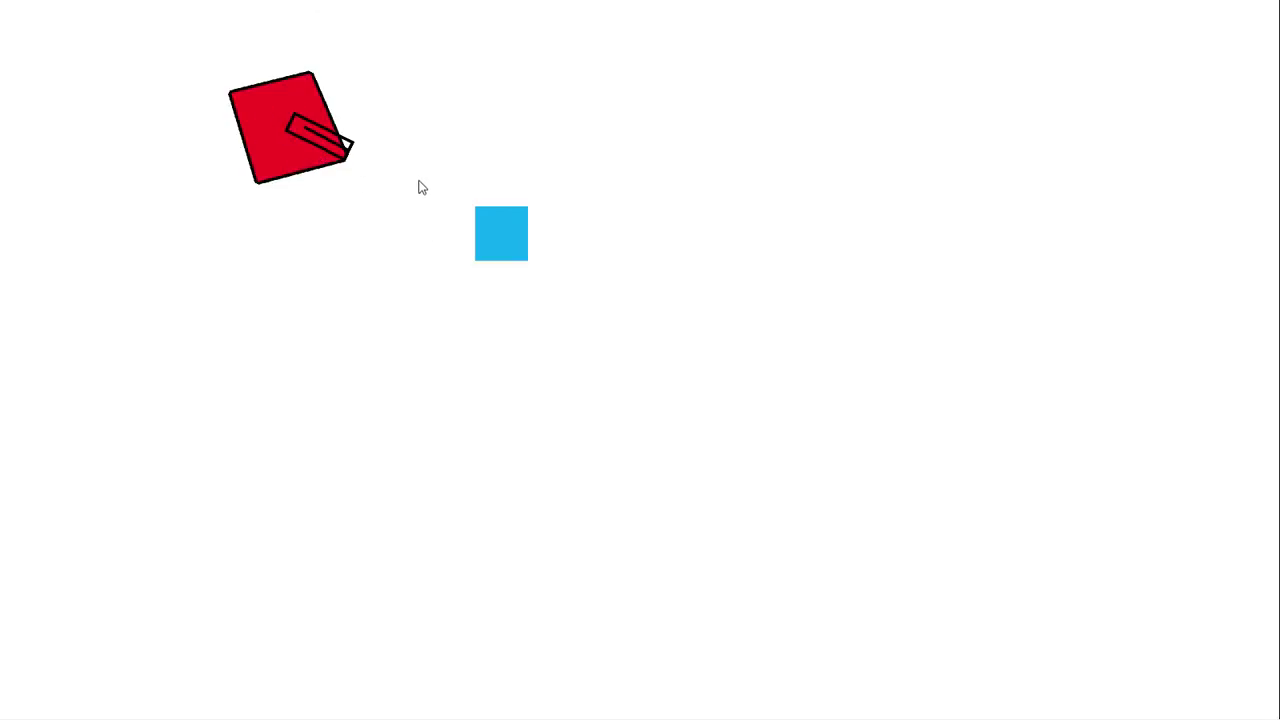
pyautogui.hotkey('alt', 'F4')
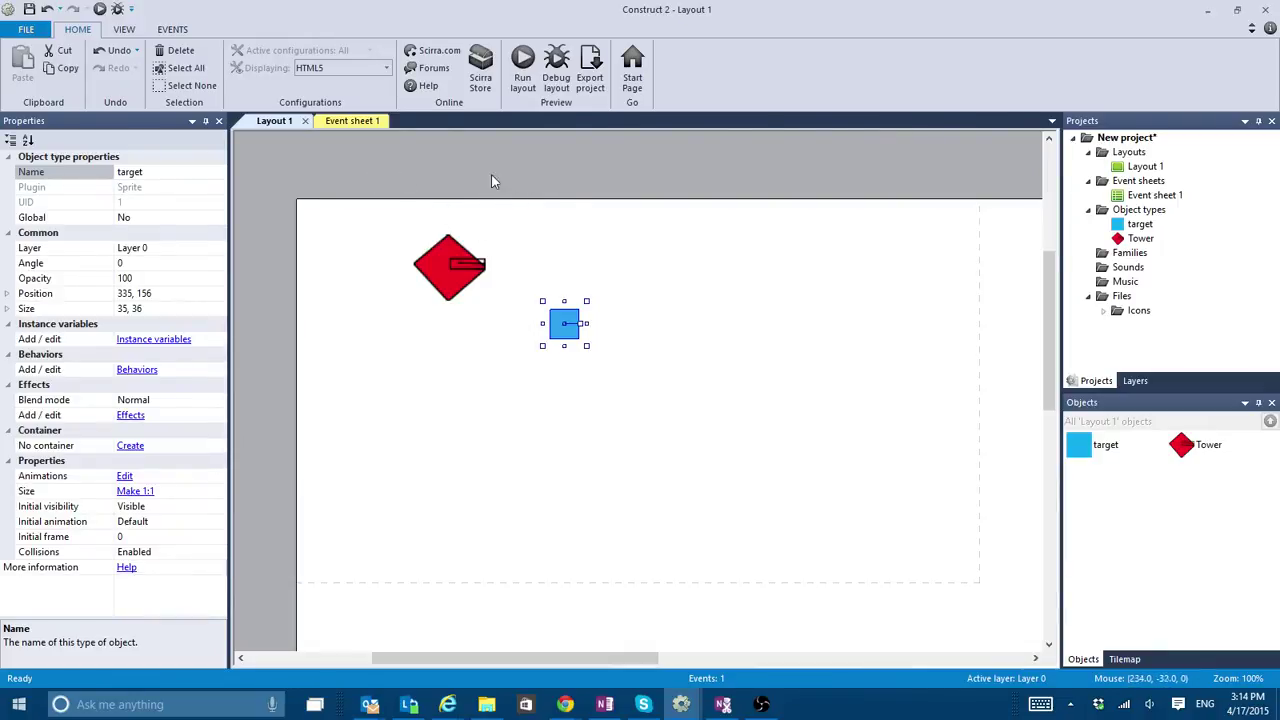
# Sample the red from the Tower's image and fill the unfilled corner of its barrel with it.
pyautogui.doubleClick(427, 262)
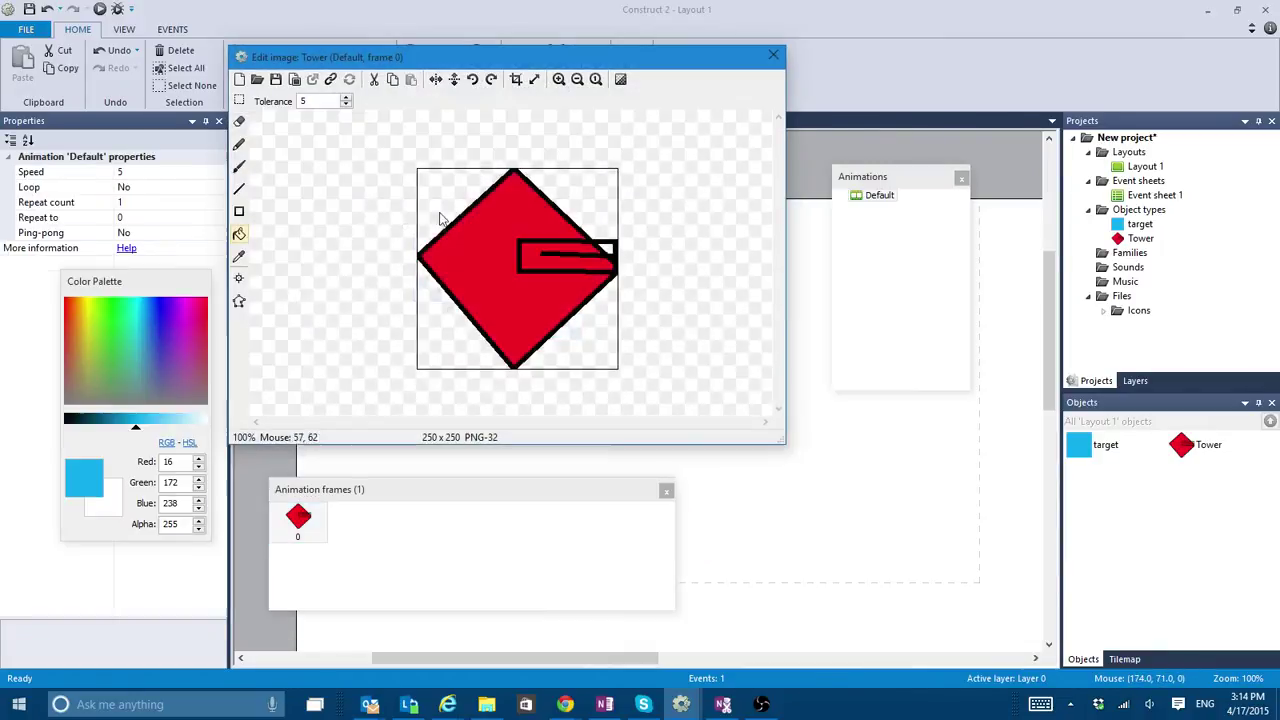
pyautogui.click(239, 256)
pyautogui.click(489, 253)
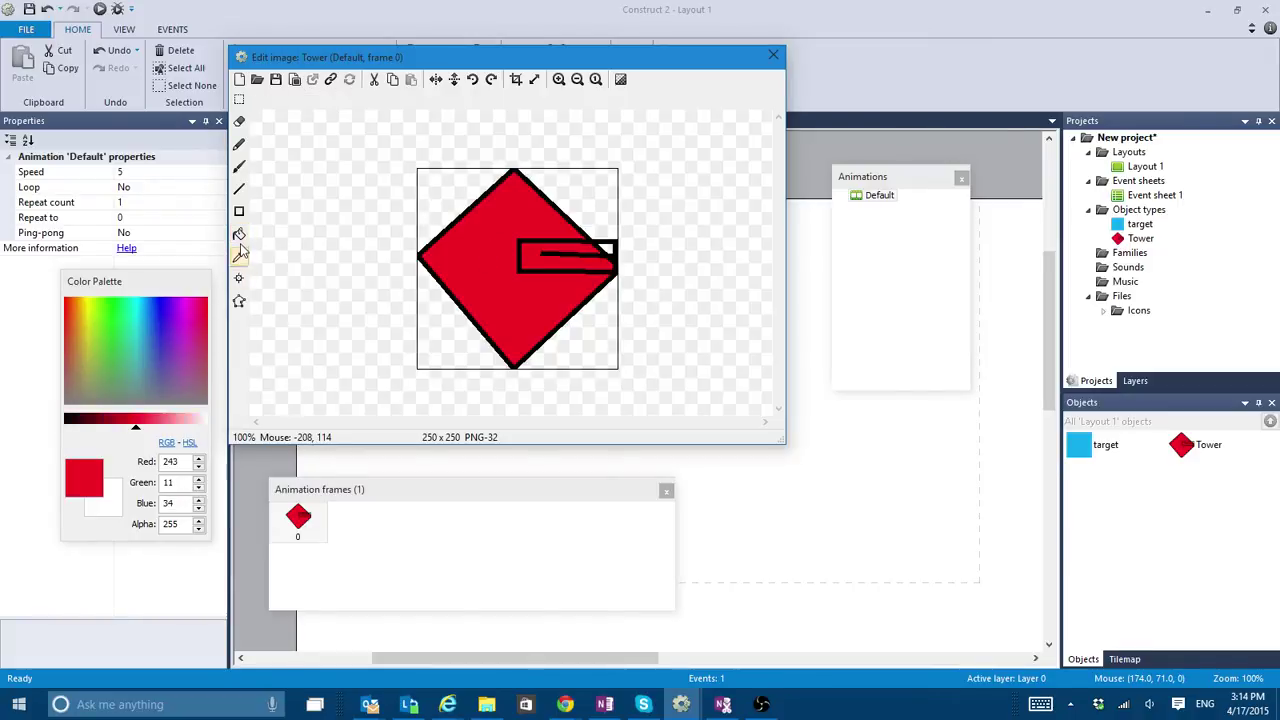
pyautogui.click(239, 234)
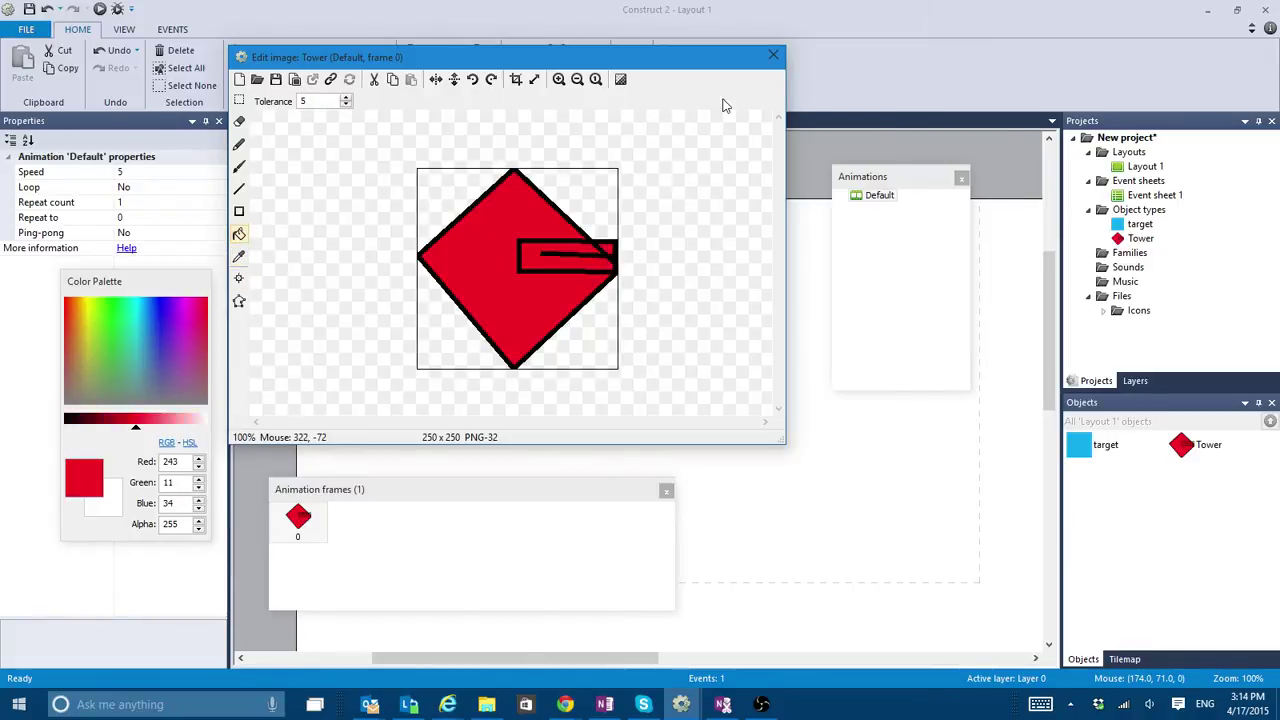
pyautogui.click(773, 55)
# Add an event with the Tower's Turret condition On shoot and check the Turret's Rate of fire property.
pyautogui.click(355, 121)
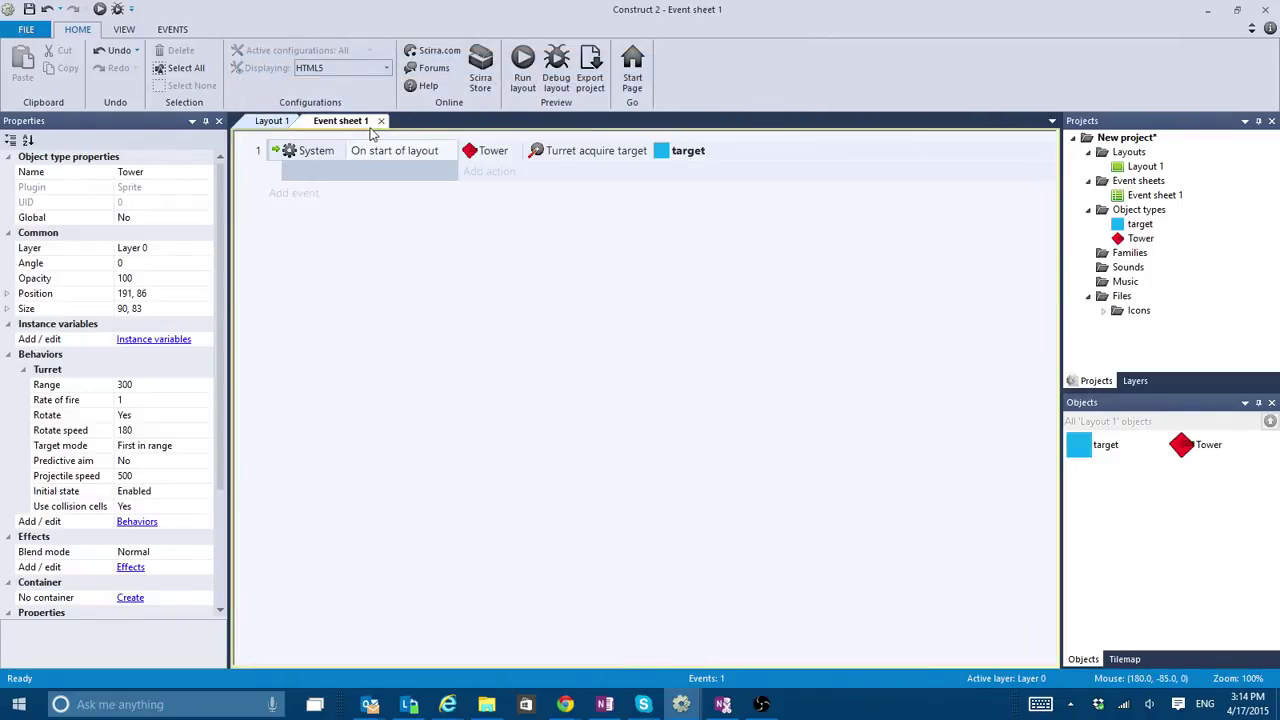
pyautogui.click(300, 194)
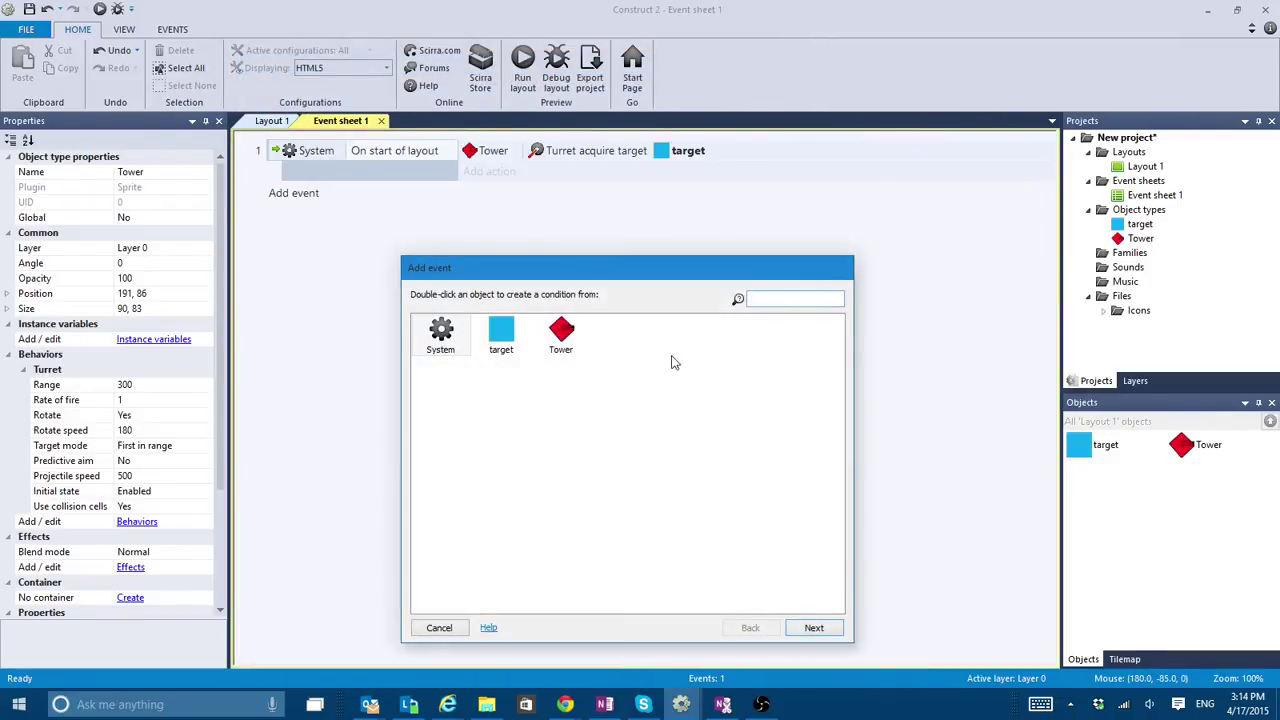
pyautogui.doubleClick(561, 333)
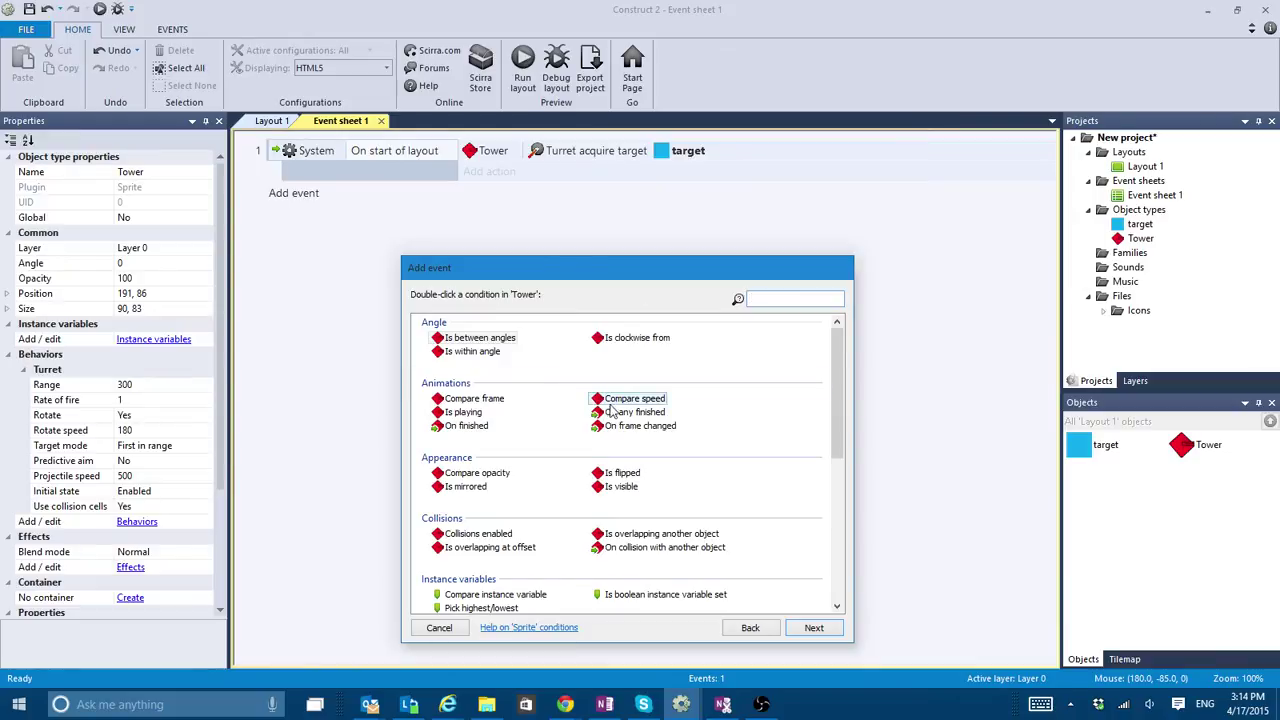
pyautogui.scroll(-10, 612, 410)
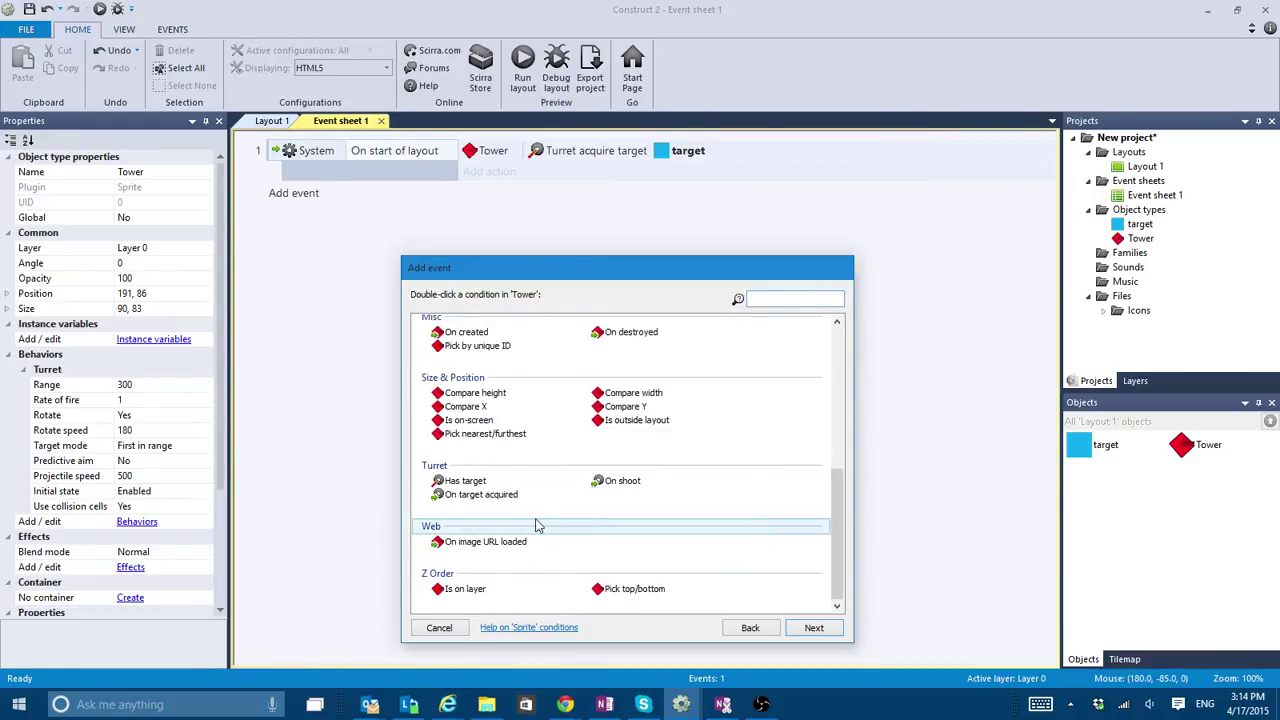
pyautogui.doubleClick(621, 481)
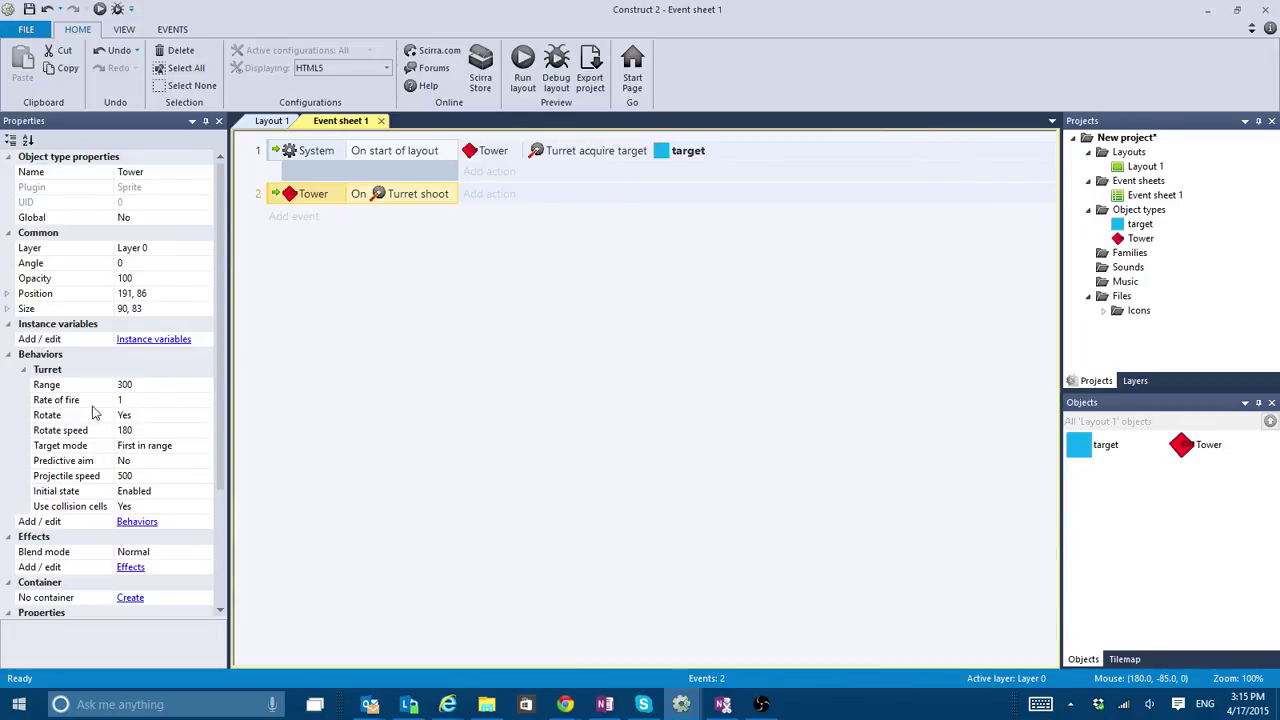
pyautogui.click(132, 400)
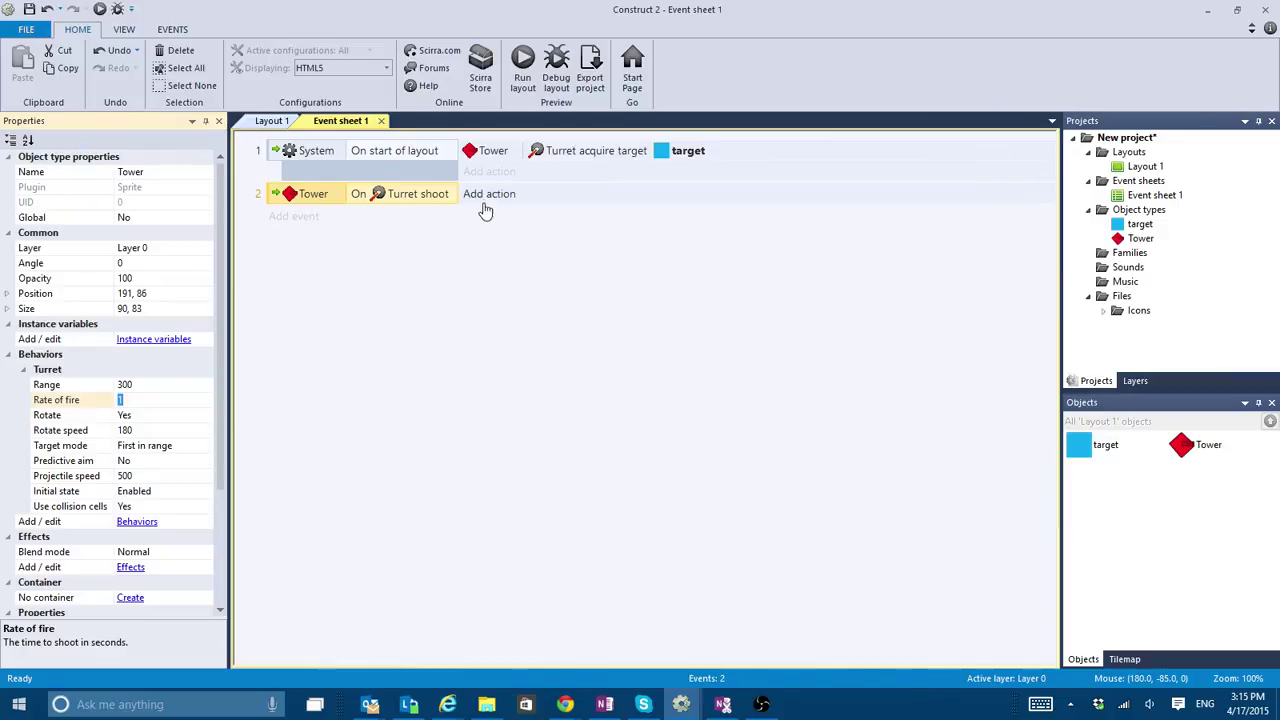
# Insert a new sprite in Layout 1 and fill its whole image with bright green (21, 233, 93).
pyautogui.click(272, 121)
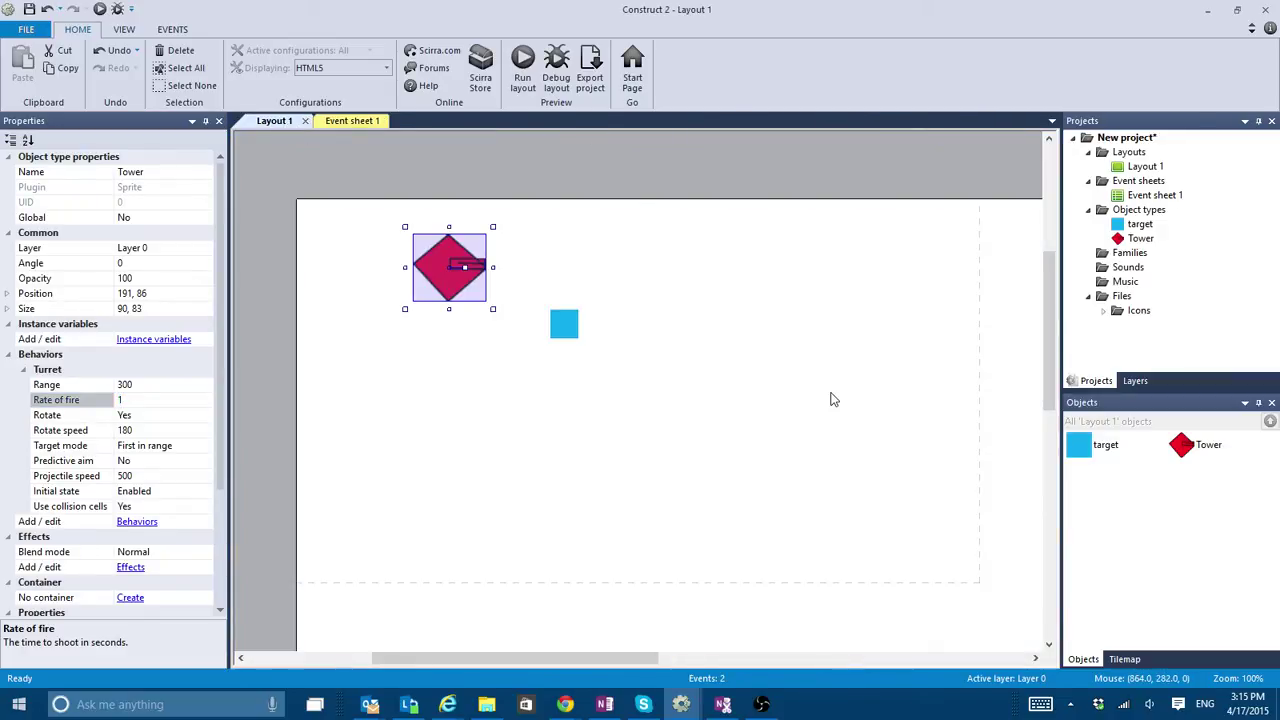
pyautogui.click(637, 211)
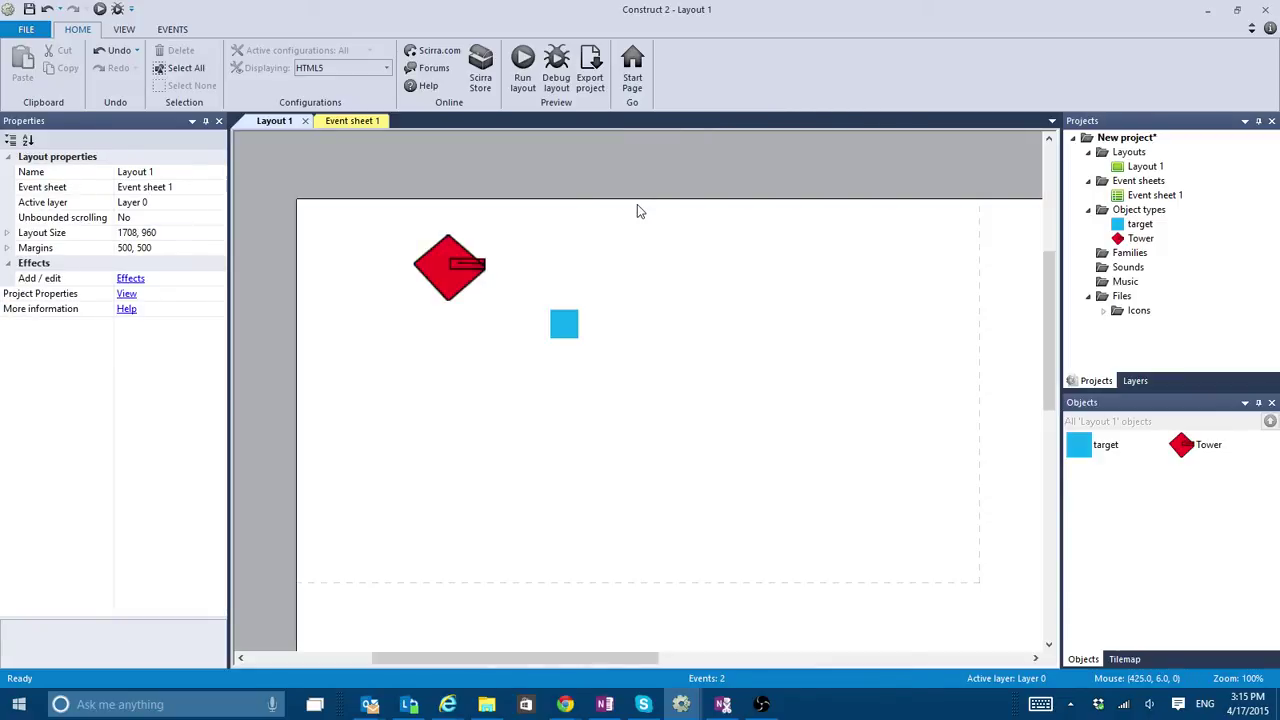
pyautogui.click(637, 211)
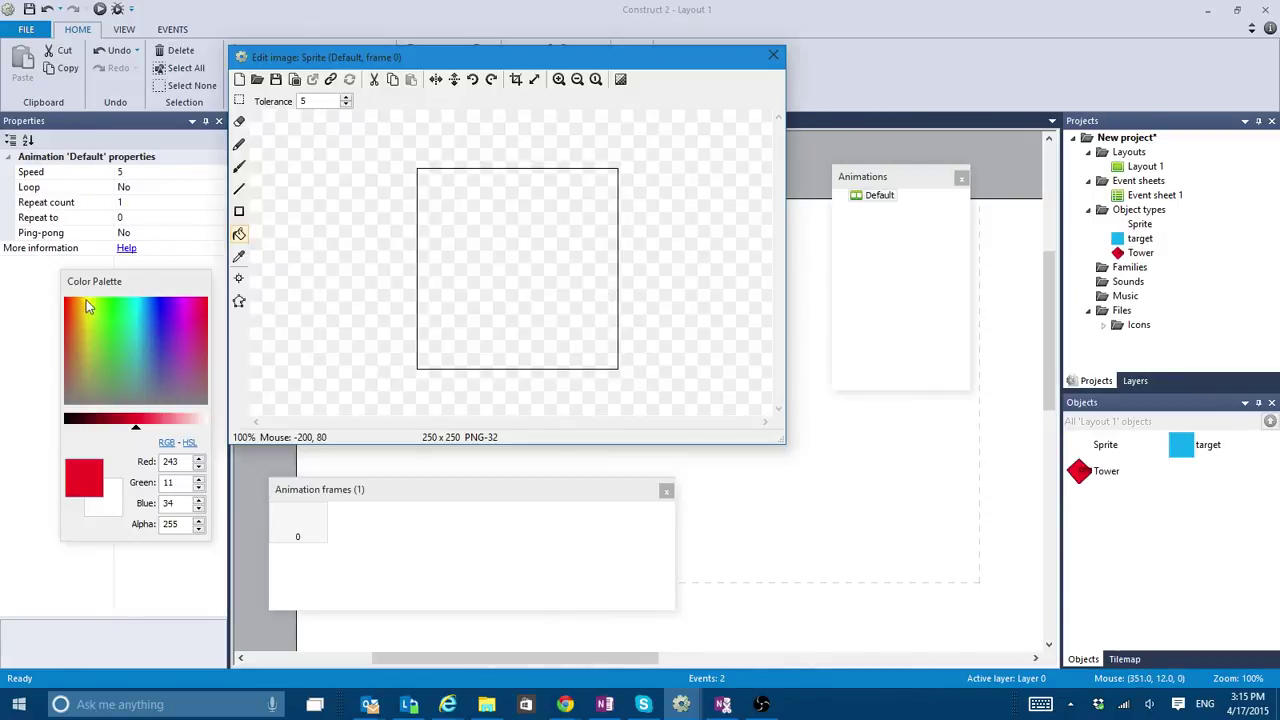
pyautogui.click(120, 314)
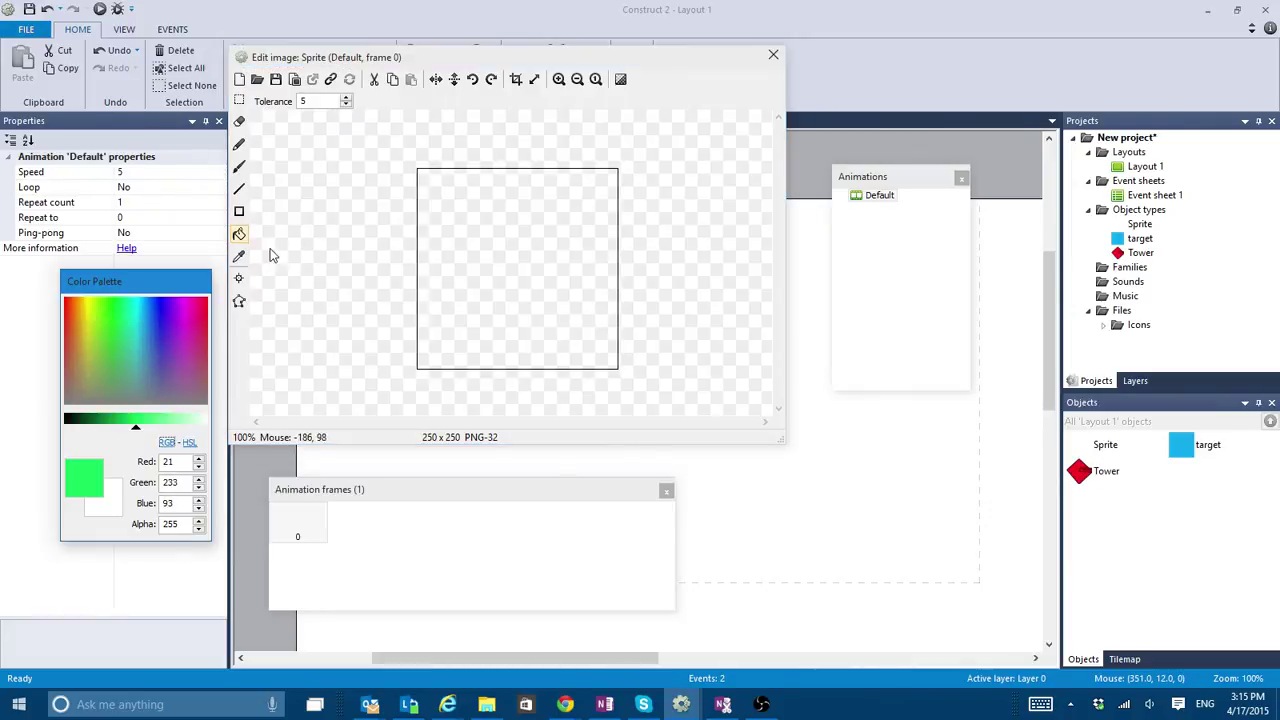
pyautogui.click(510, 260)
pyautogui.click(773, 55)
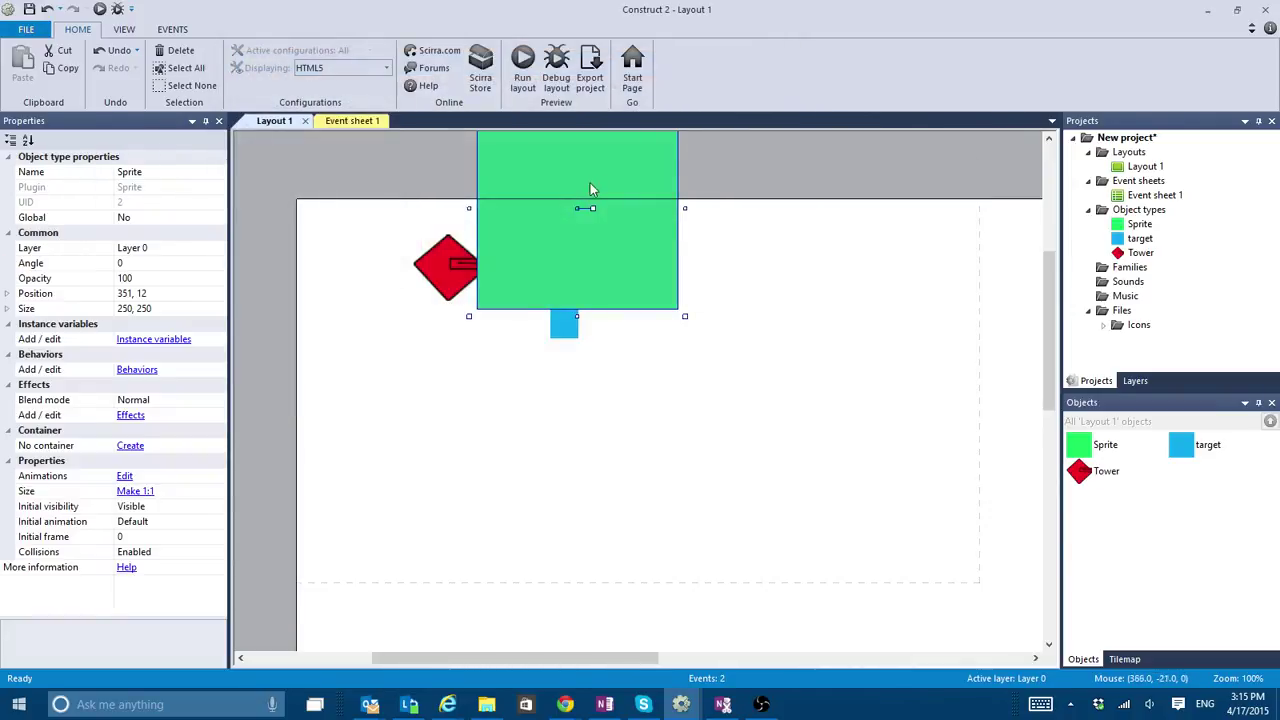
# Shrink the green sprite to about 12 x 7 and place it outside the layout above the tower, at about 202, -32.
pyautogui.moveTo(607, 257); pyautogui.dragTo(607, 292)
pyautogui.moveTo(681, 186); pyautogui.dragTo(460, 173)
pyautogui.click(493, 171)
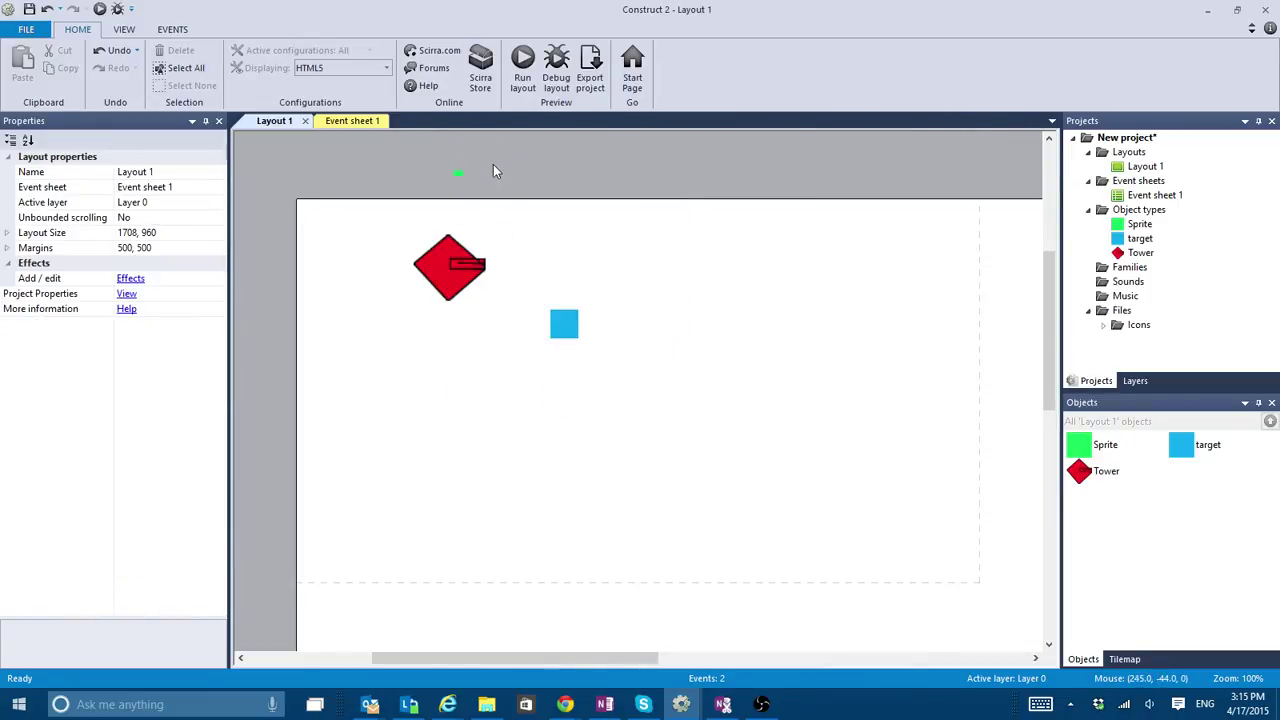
# Add the Bullet behavior to the small green sprite.
pyautogui.click(458, 174)
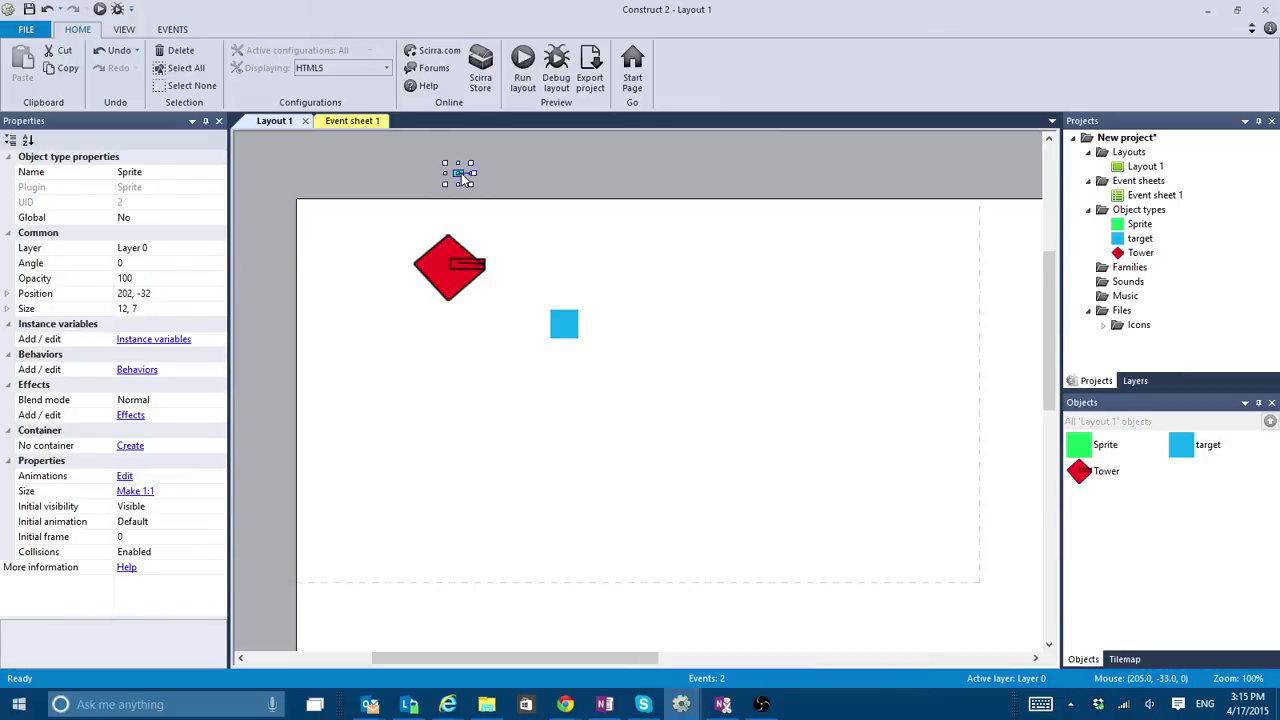
pyautogui.click(140, 370)
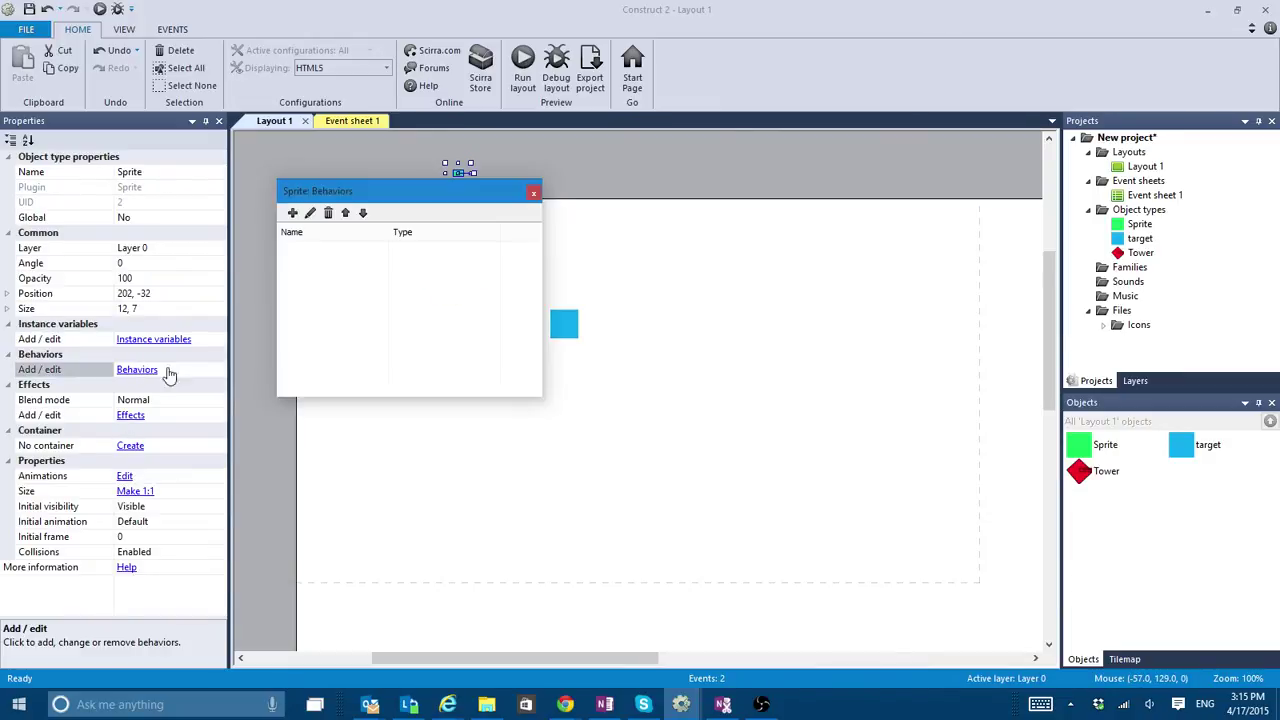
pyautogui.click(292, 212)
pyautogui.scroll(-3, 475, 320)
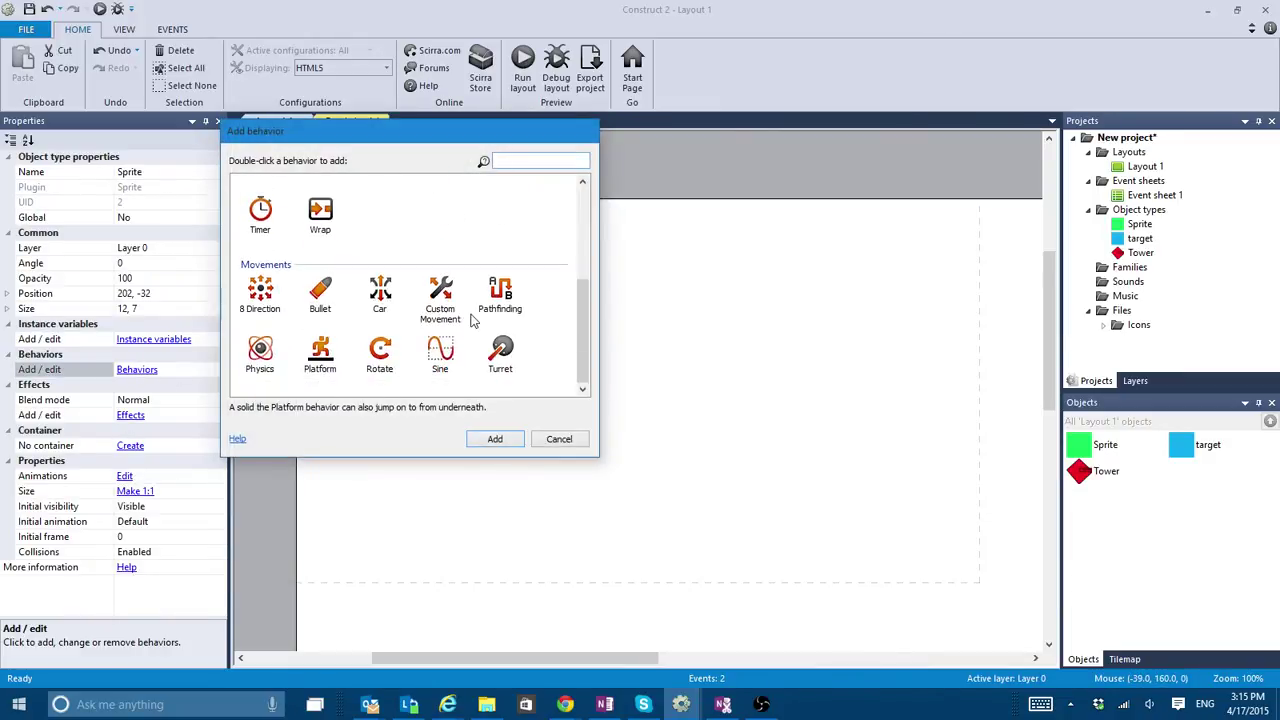
pyautogui.doubleClick(320, 295)
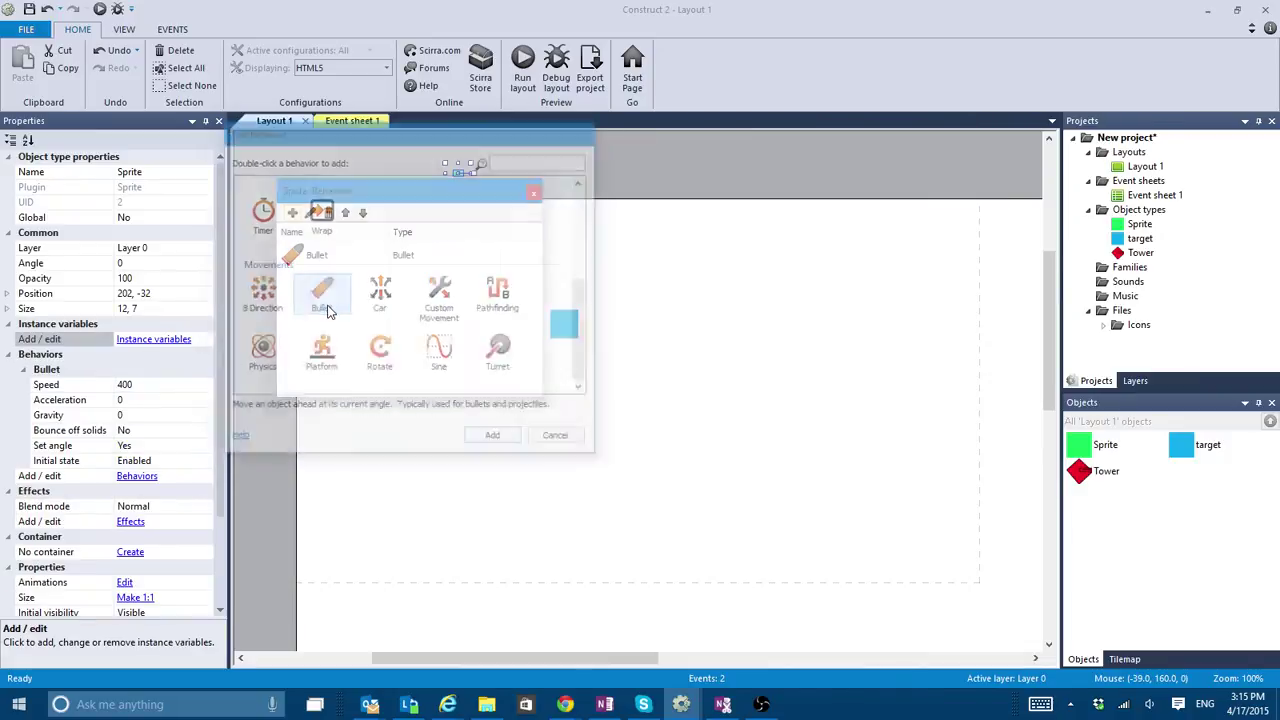
pyautogui.click(534, 193)
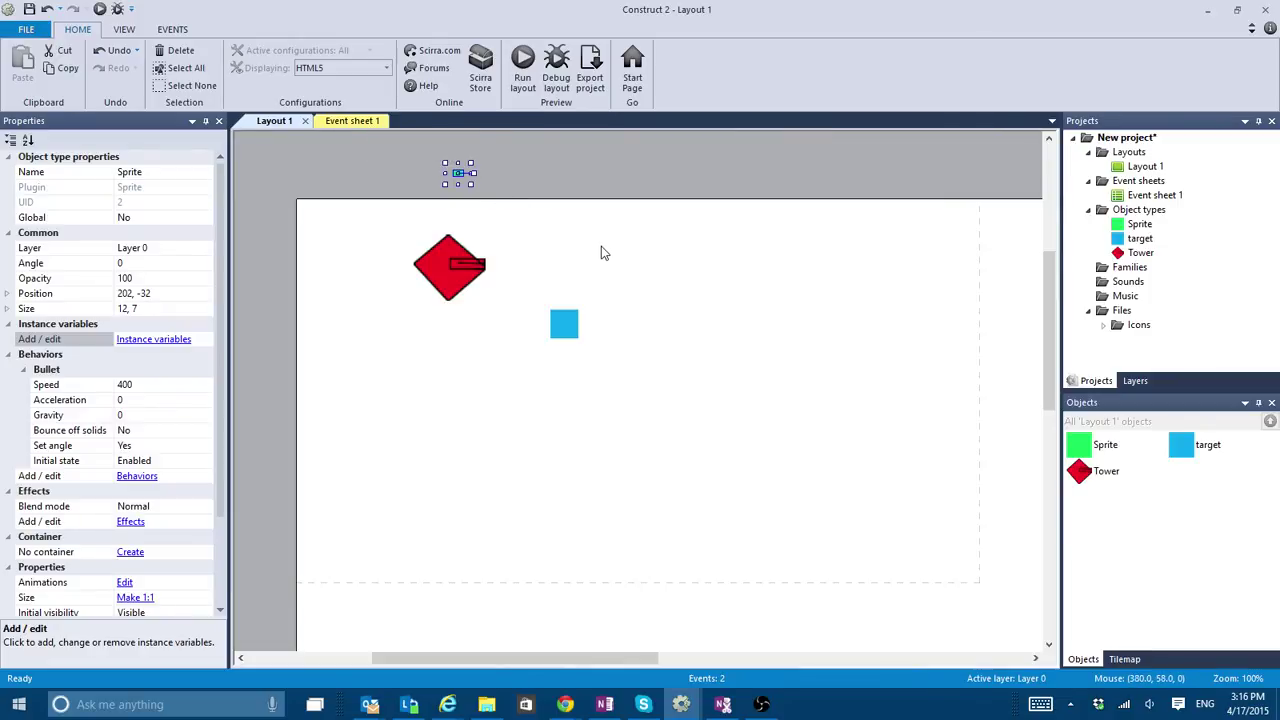
pyautogui.click(355, 121)
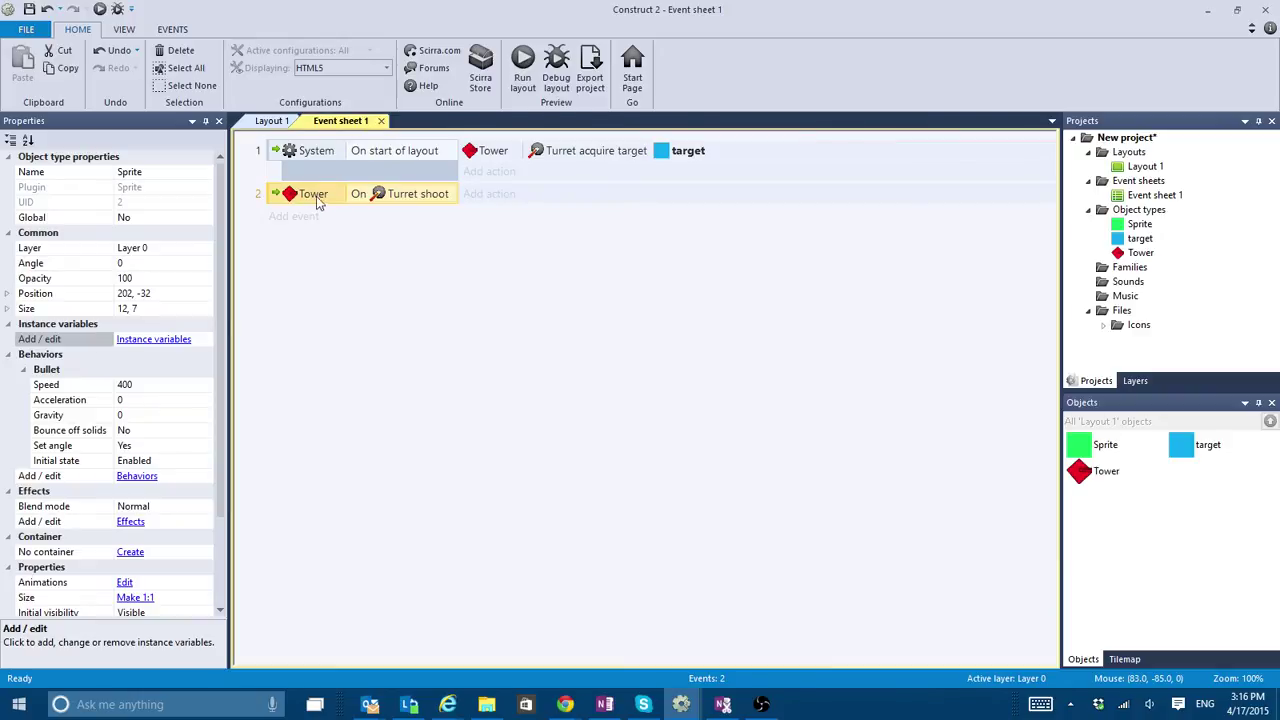
pyautogui.click(478, 196)
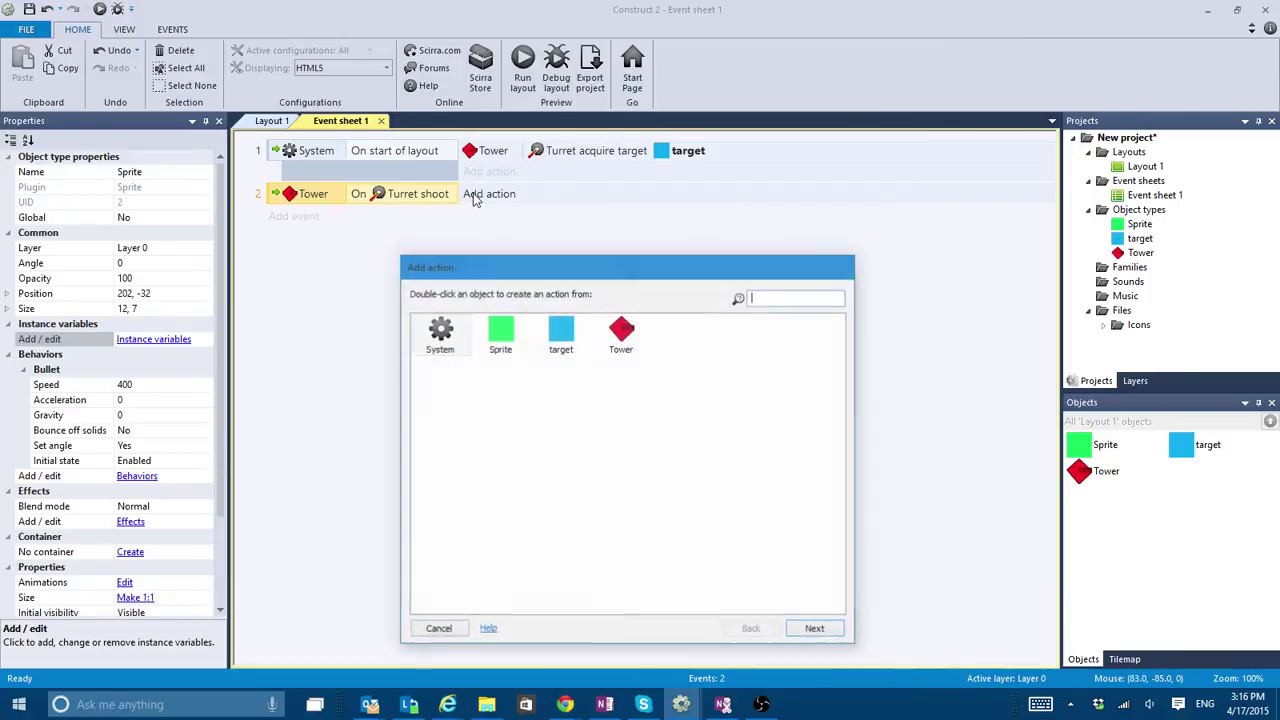
pyautogui.doubleClick(614, 340)
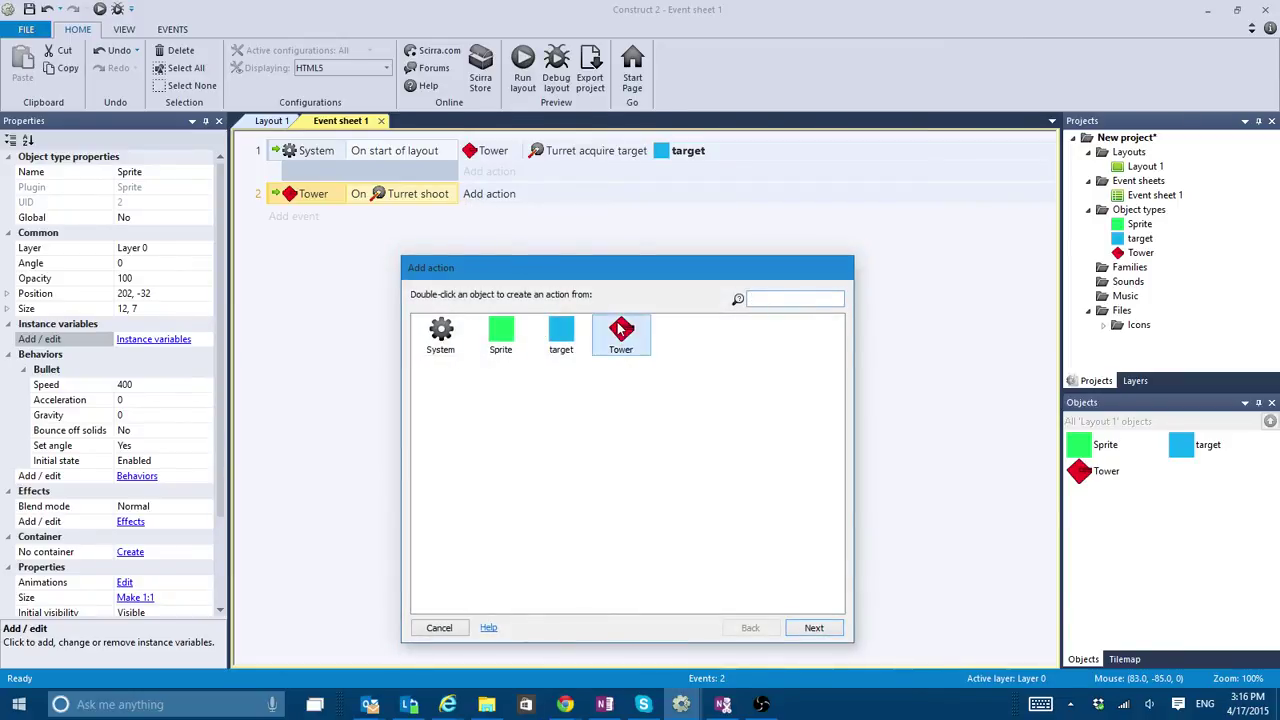
pyautogui.click(439, 627)
# Rename the small green sprite as bullet.
pyautogui.click(1092, 455)
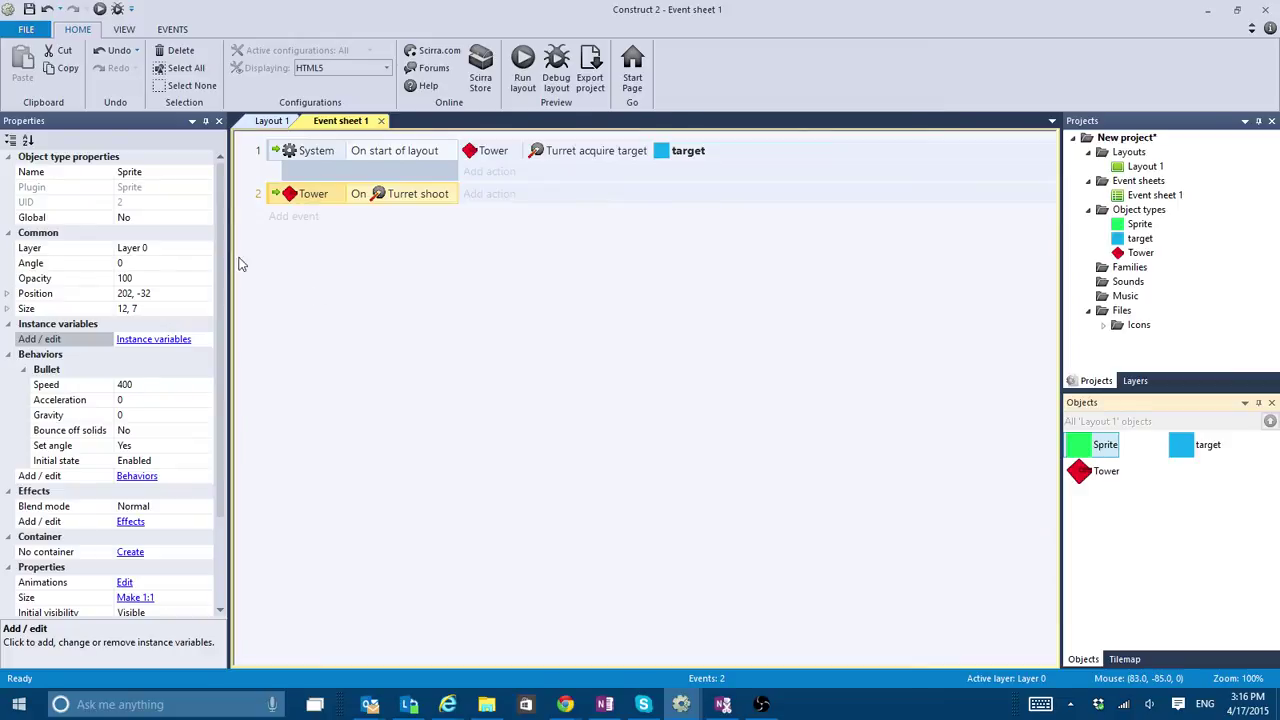
pyautogui.click(178, 177)
pyautogui.write('bu')
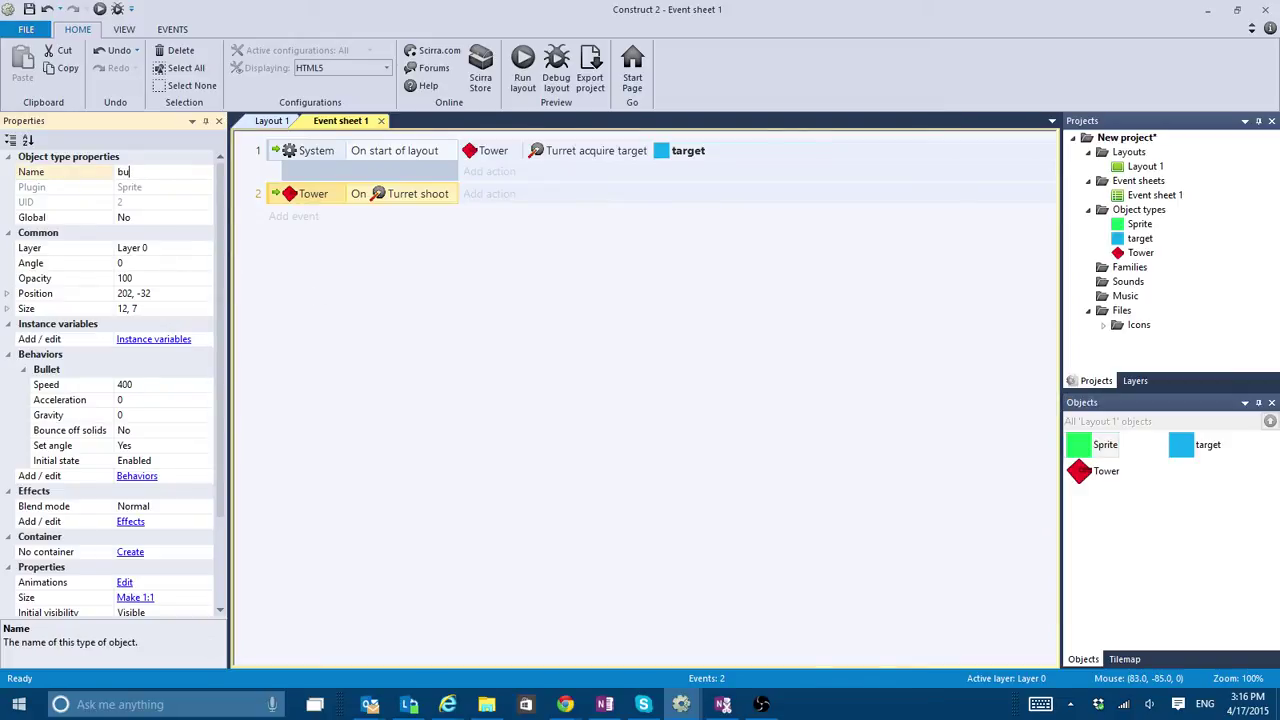
pyautogui.write('llet')
pyautogui.press('Return')
# Add a Tower action to the On Turret shoot event that spawns bullet on layer 0 at image point 0.
pyautogui.click(489, 193)
pyautogui.doubleClick(617, 330)
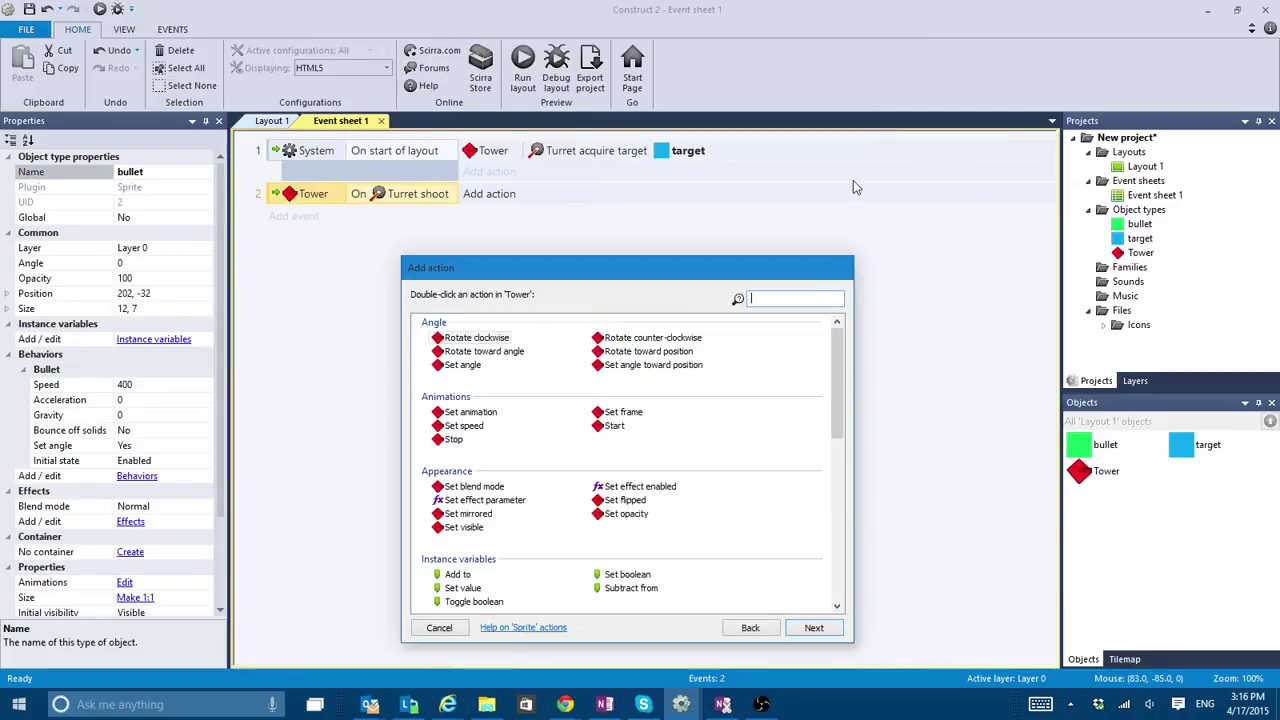
pyautogui.write('spaw')
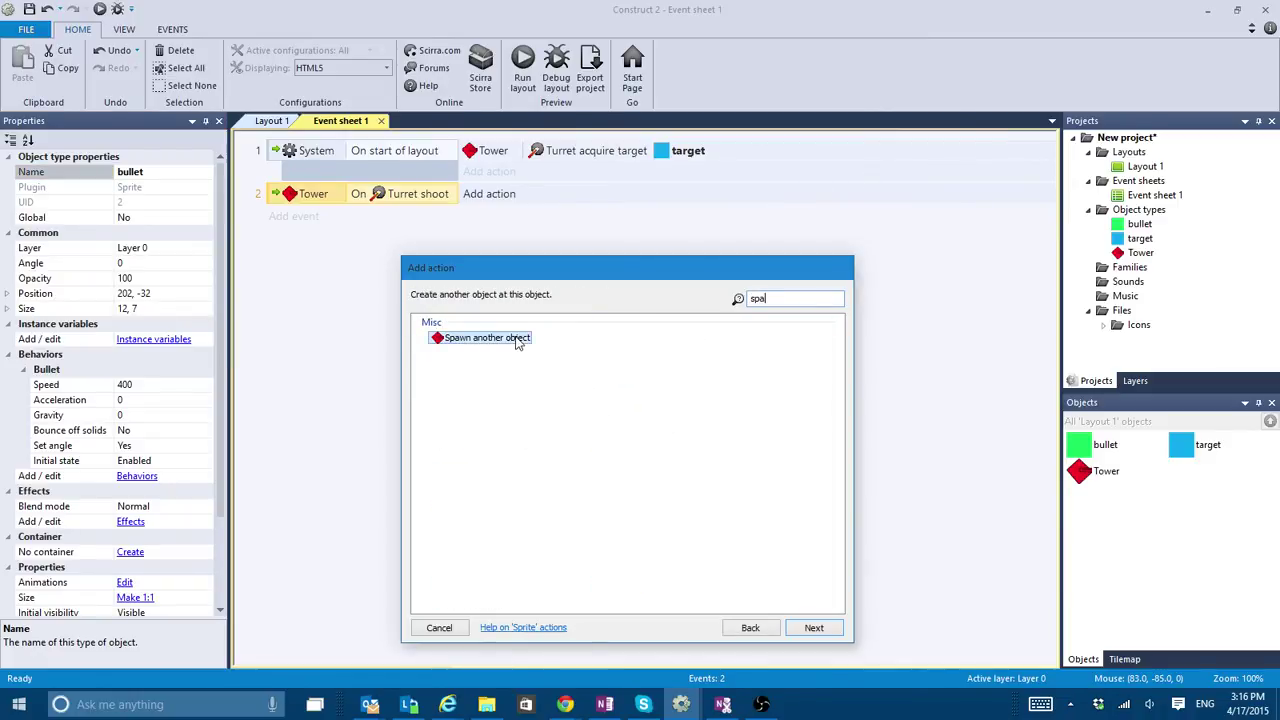
pyautogui.doubleClick(487, 421)
pyautogui.click(609, 376)
pyautogui.doubleClick(477, 325)
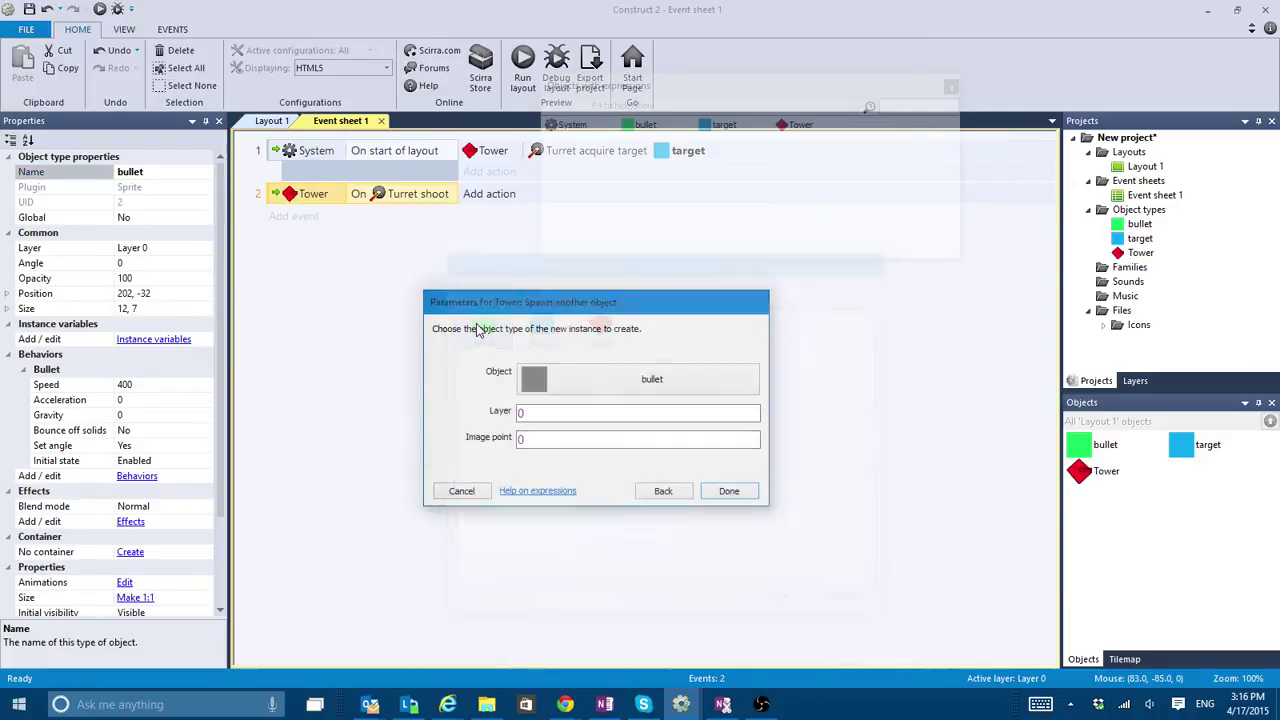
pyautogui.click(720, 493)
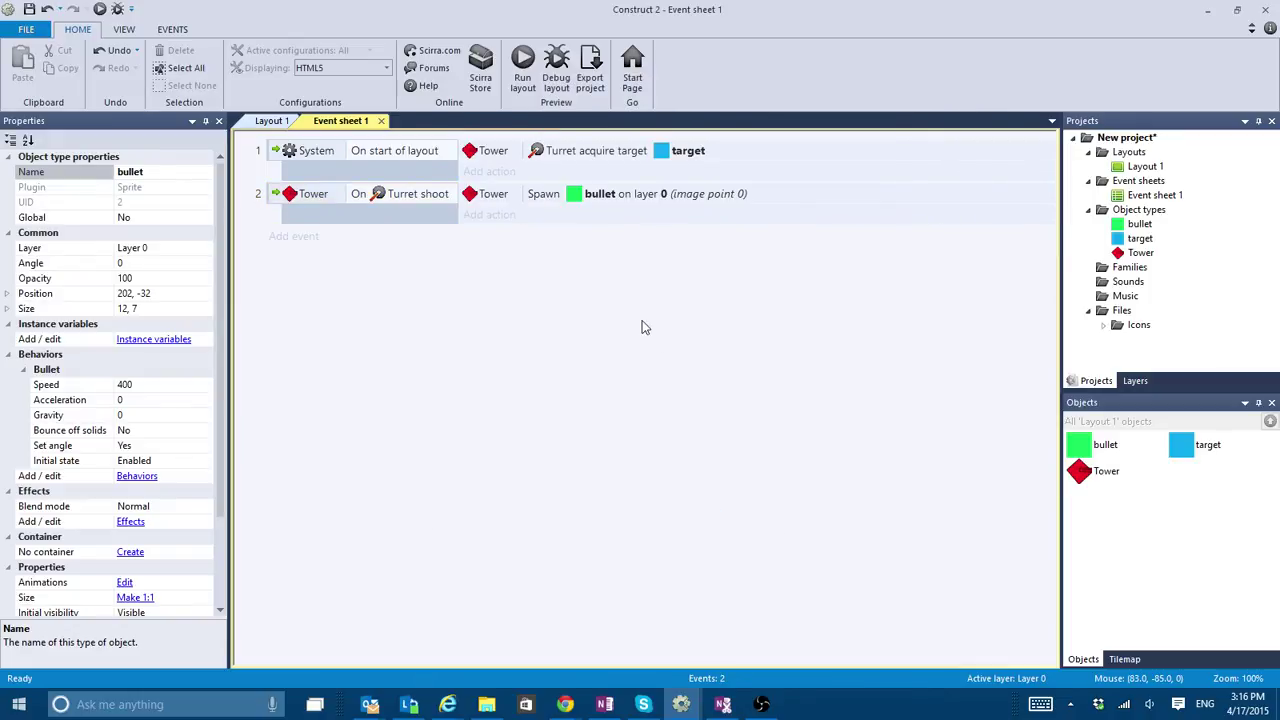
# Preview the layout to check where the bullets leave the tower, and return to the event sheet.
pyautogui.press('F5')
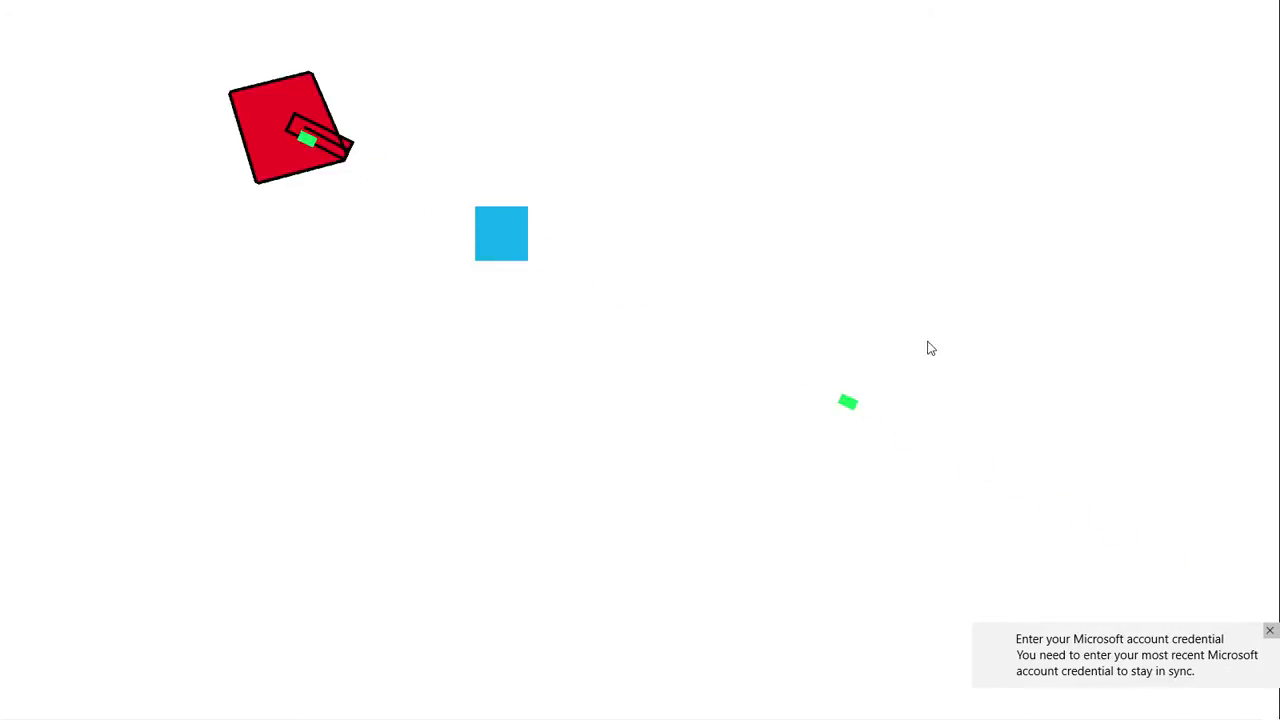
pyautogui.click(1269, 630)
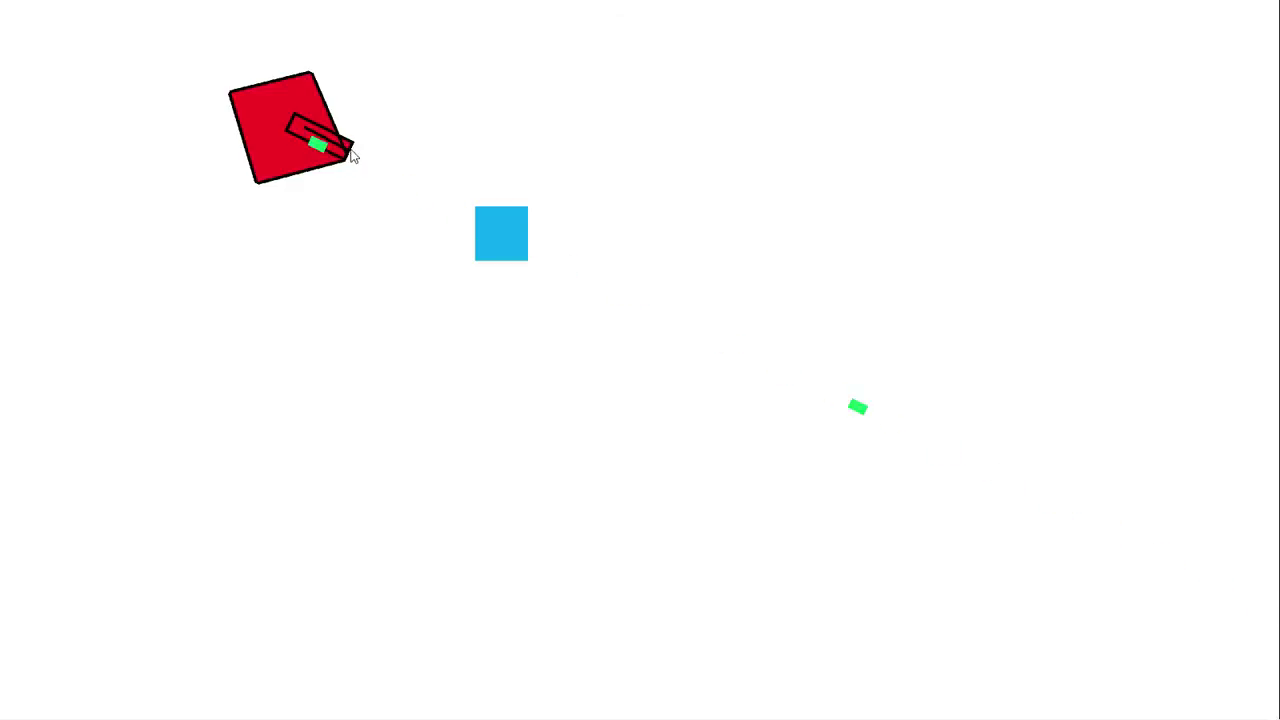
pyautogui.hotkey('alt', 'Tab')
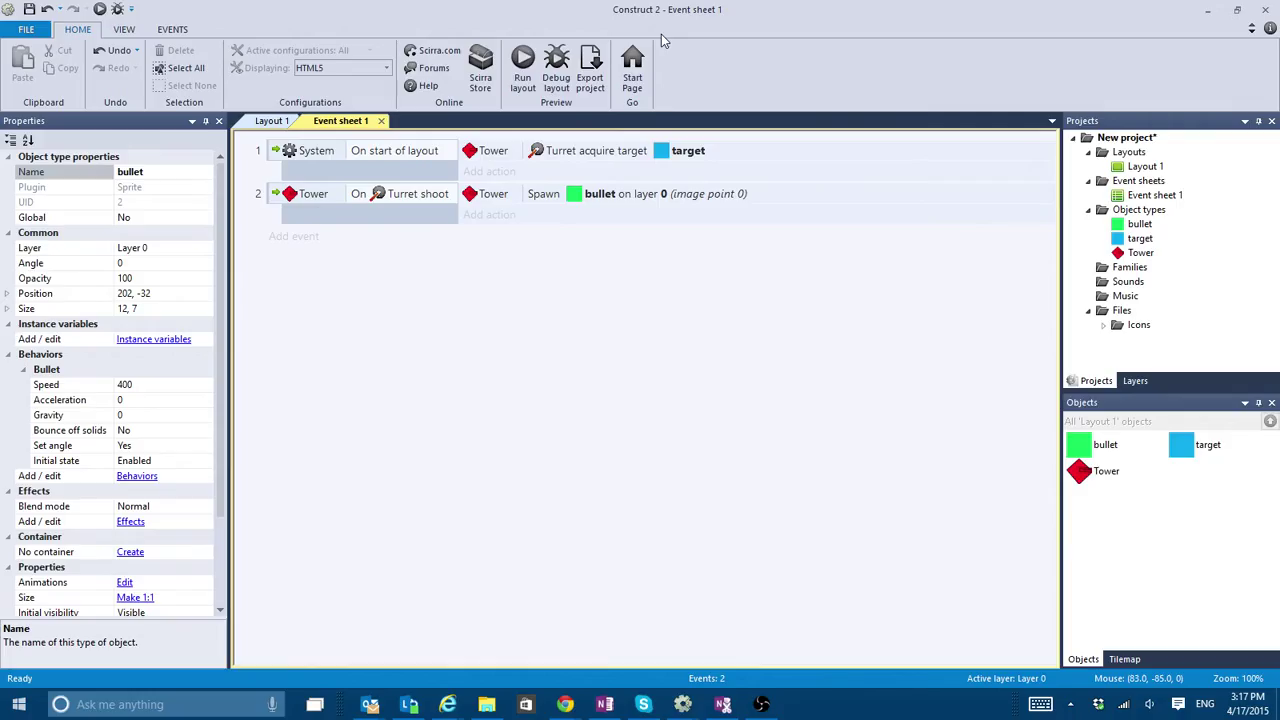
# Add an image point to the Tower sprite at the tip of its gun barrel, at about 248, 111.
pyautogui.doubleClick(1086, 470)
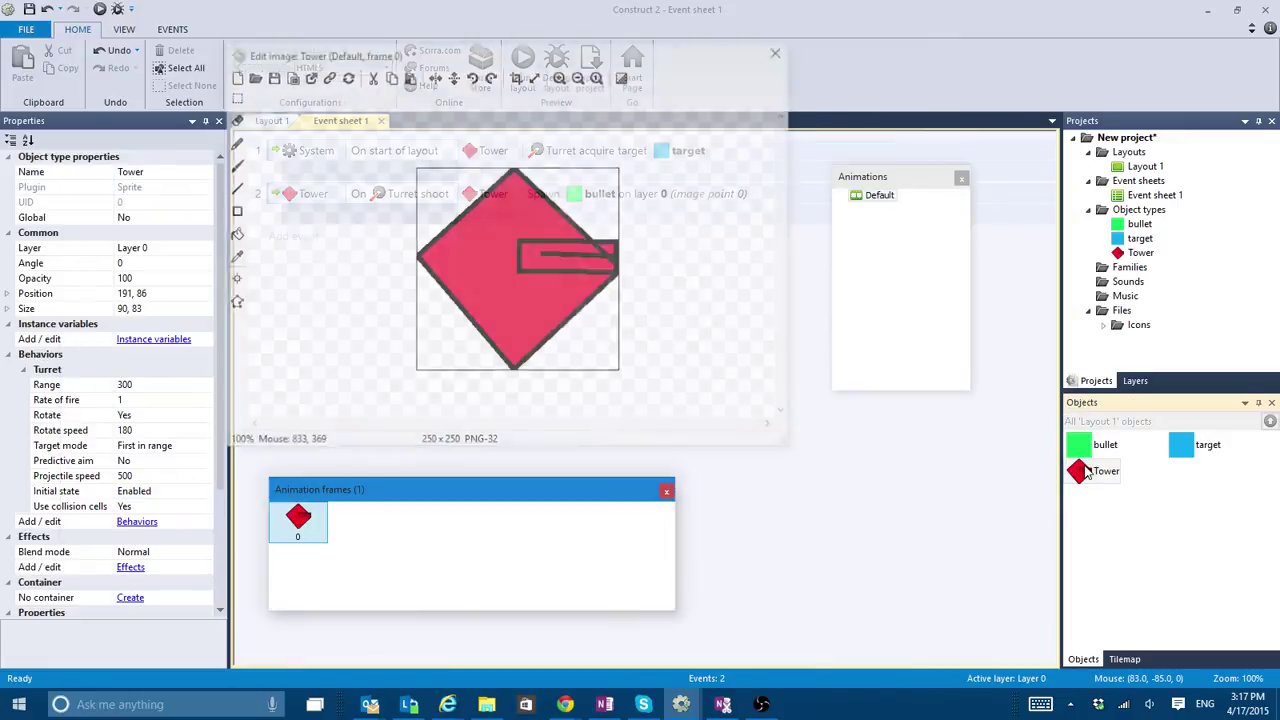
pyautogui.click(239, 279)
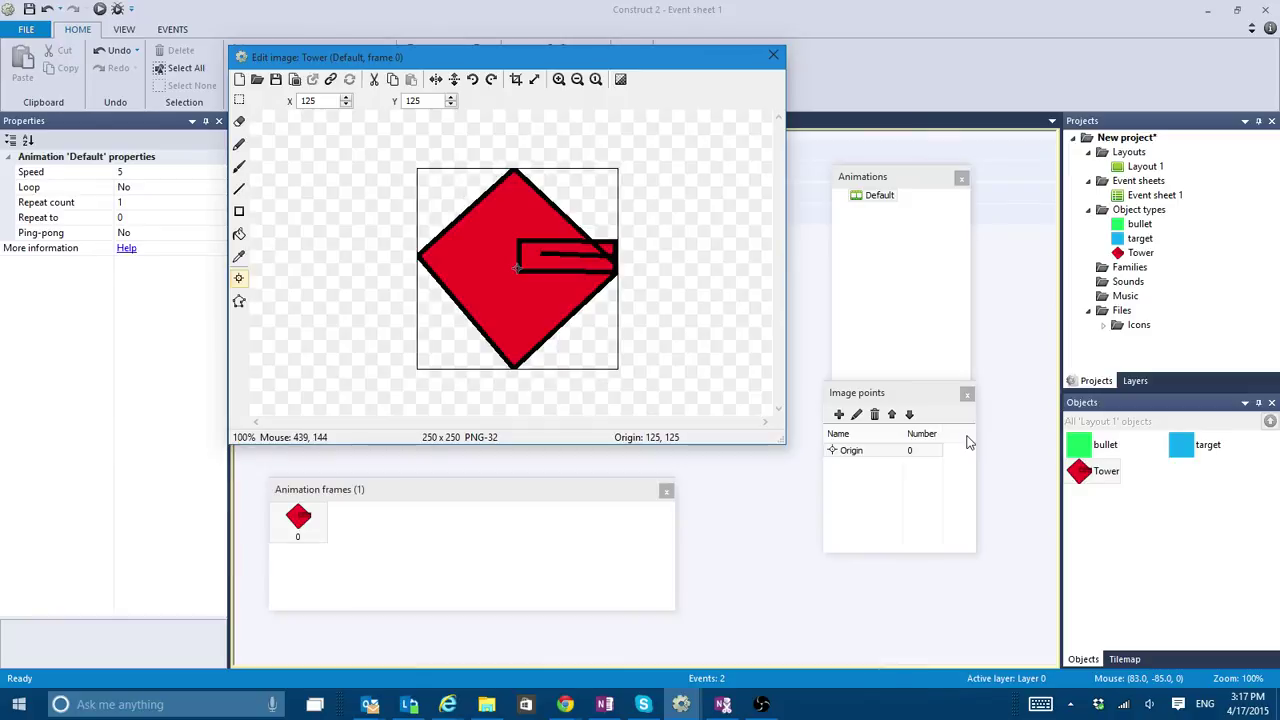
pyautogui.click(838, 415)
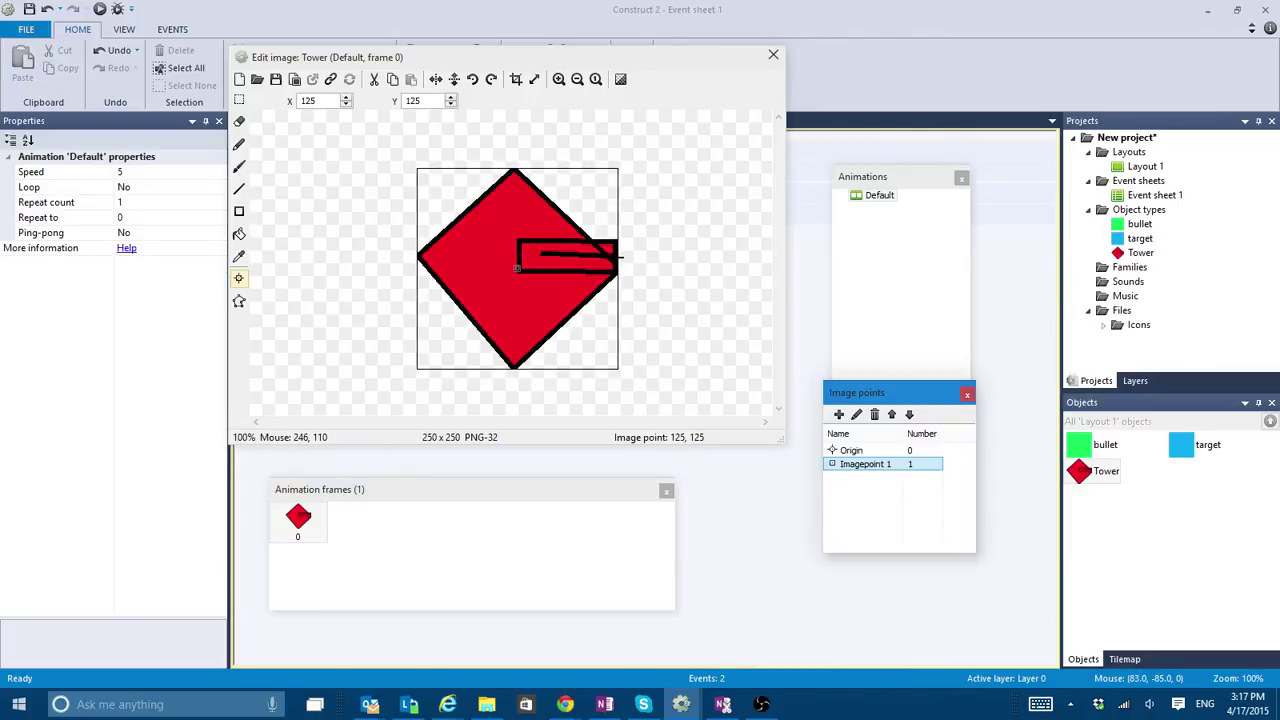
pyautogui.click(617, 257)
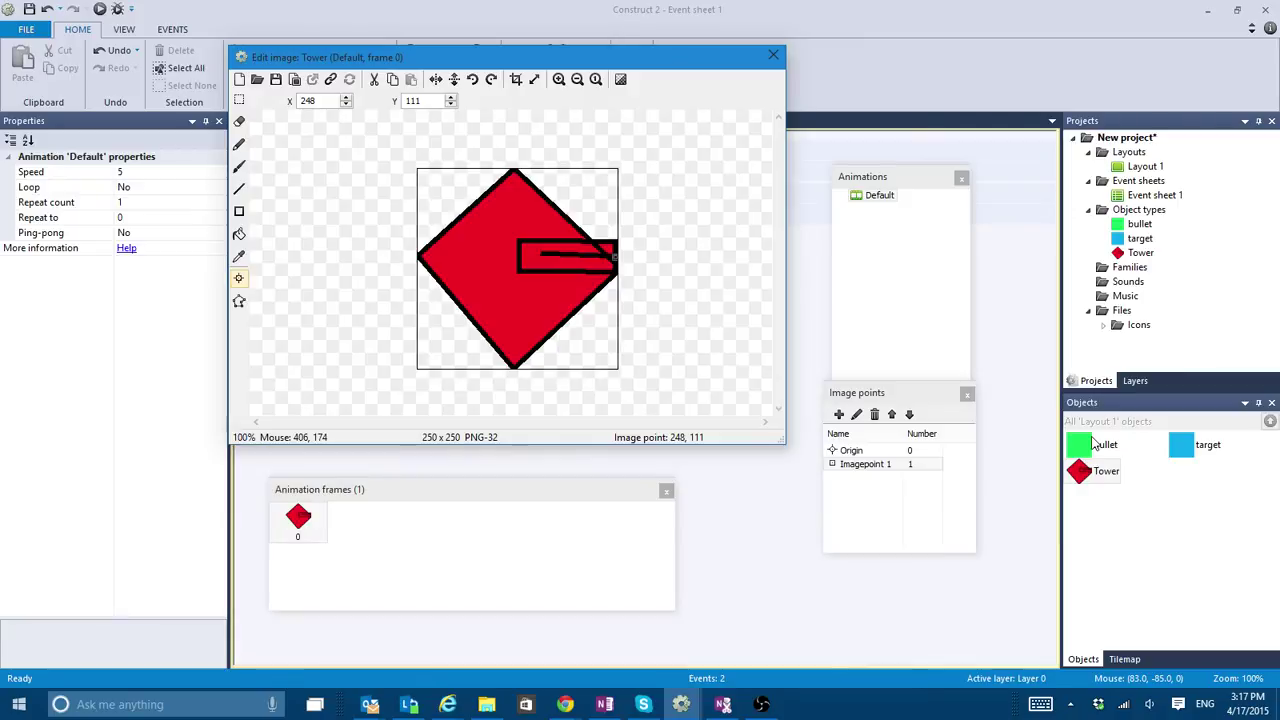
# Paint over the stray black lines inside the Tower's barrel with a size 14 brush in the red sampled from its body.
pyautogui.click(239, 168)
pyautogui.click(239, 256)
pyautogui.click(500, 268)
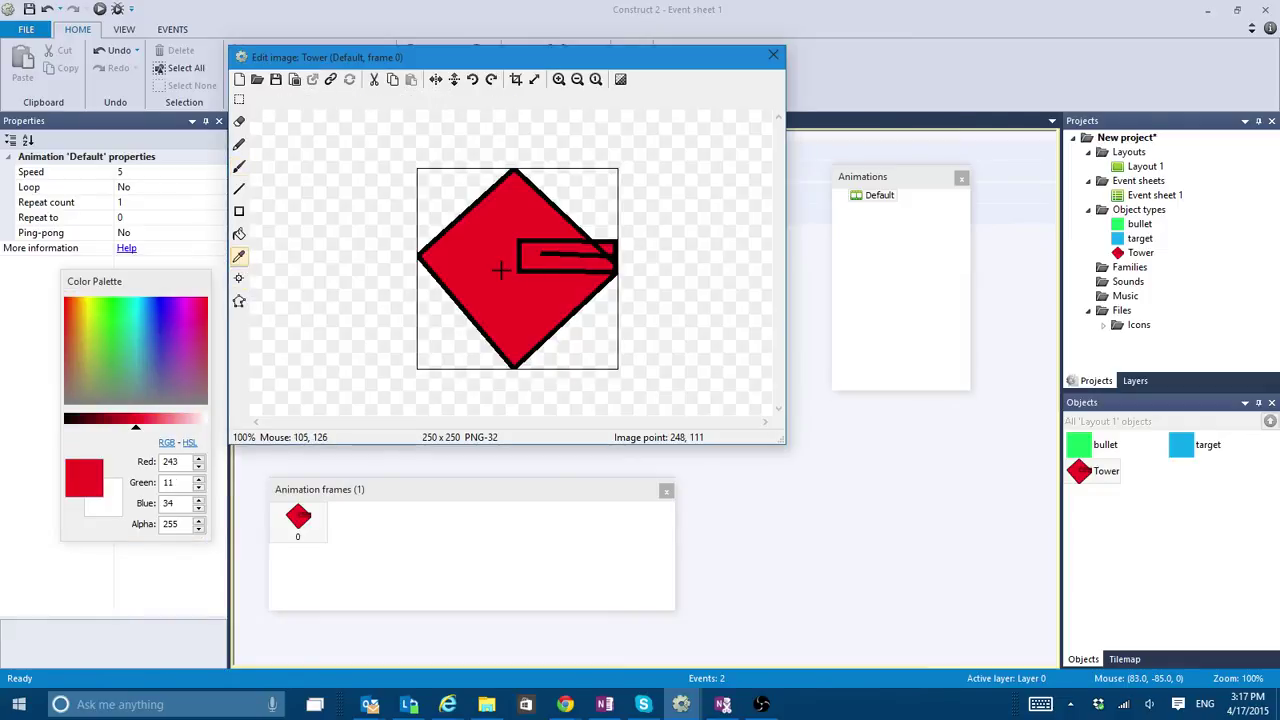
pyautogui.click(239, 166)
pyautogui.click(596, 250)
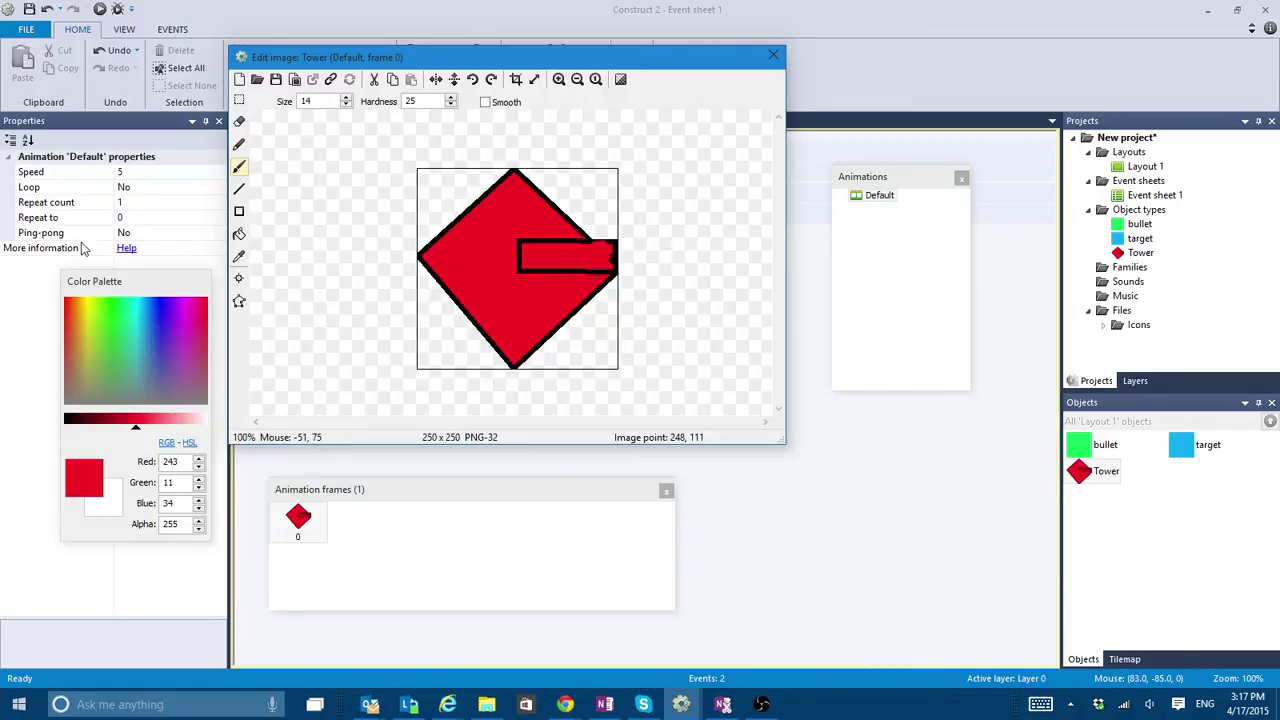
# Touch up the upper edge of the Tower's barrel with near-black (10, 0, 1) and close the image editor.
pyautogui.click(70, 422)
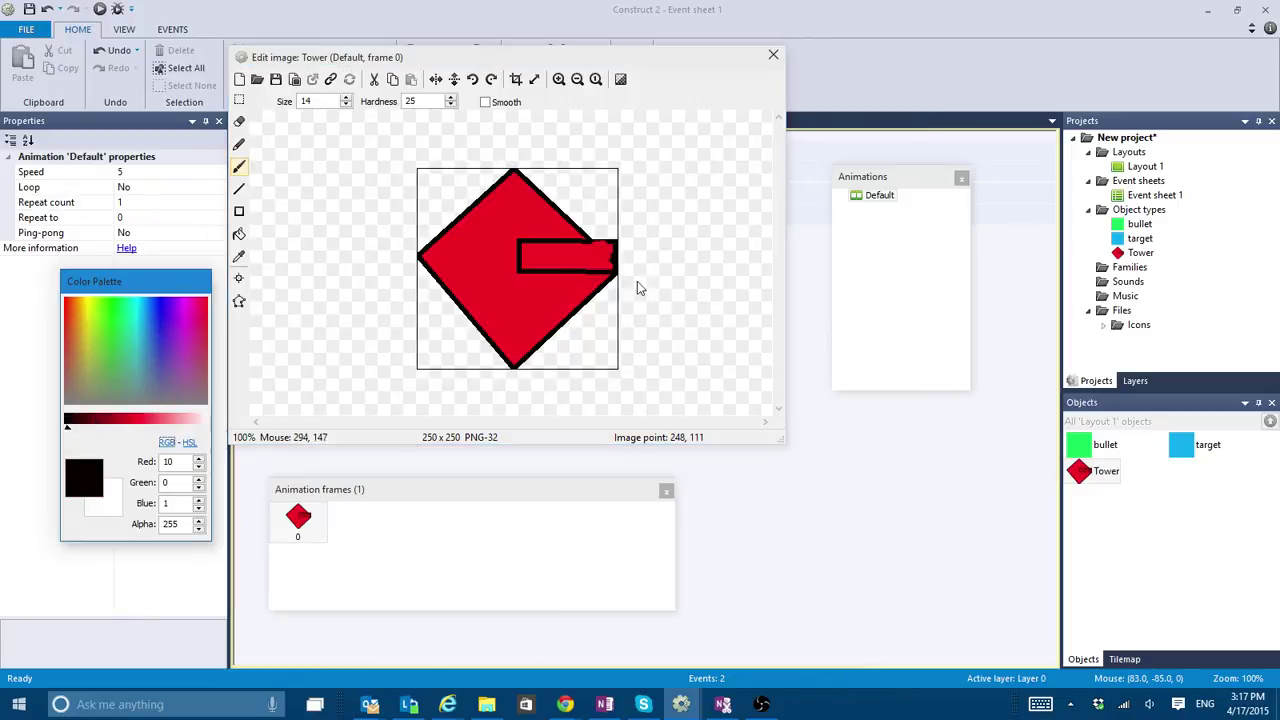
pyautogui.click(595, 241)
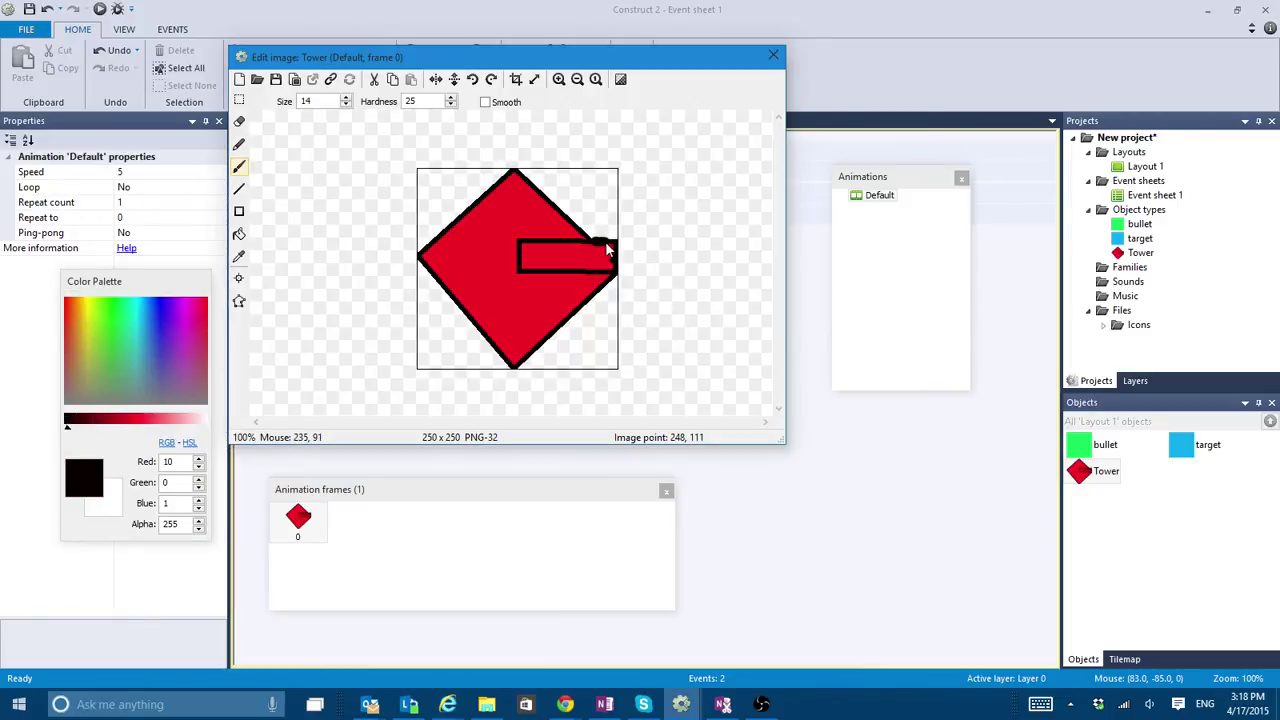
pyautogui.moveTo(607, 248); pyautogui.dragTo(600, 249)
pyautogui.click(775, 55)
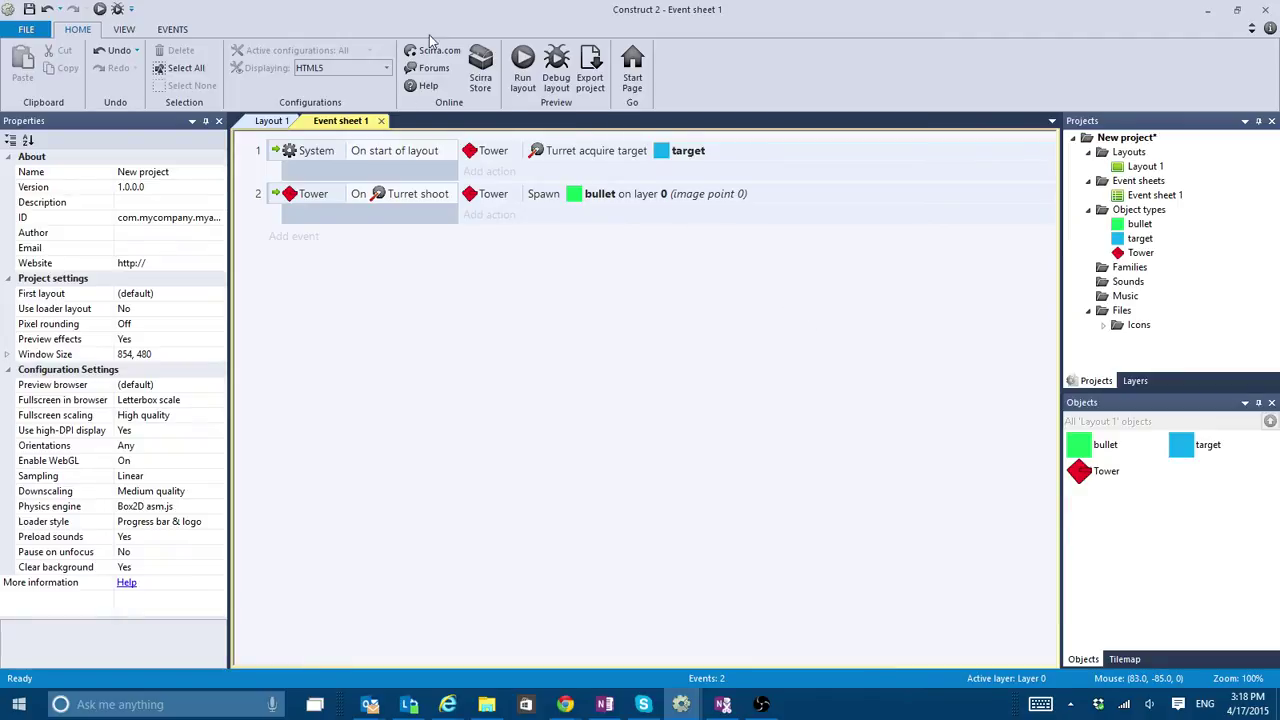
# Set the image point of the Tower's Spawn bullet action to 1 and preview the layout.
pyautogui.click(523, 62)
pyautogui.doubleClick(636, 198)
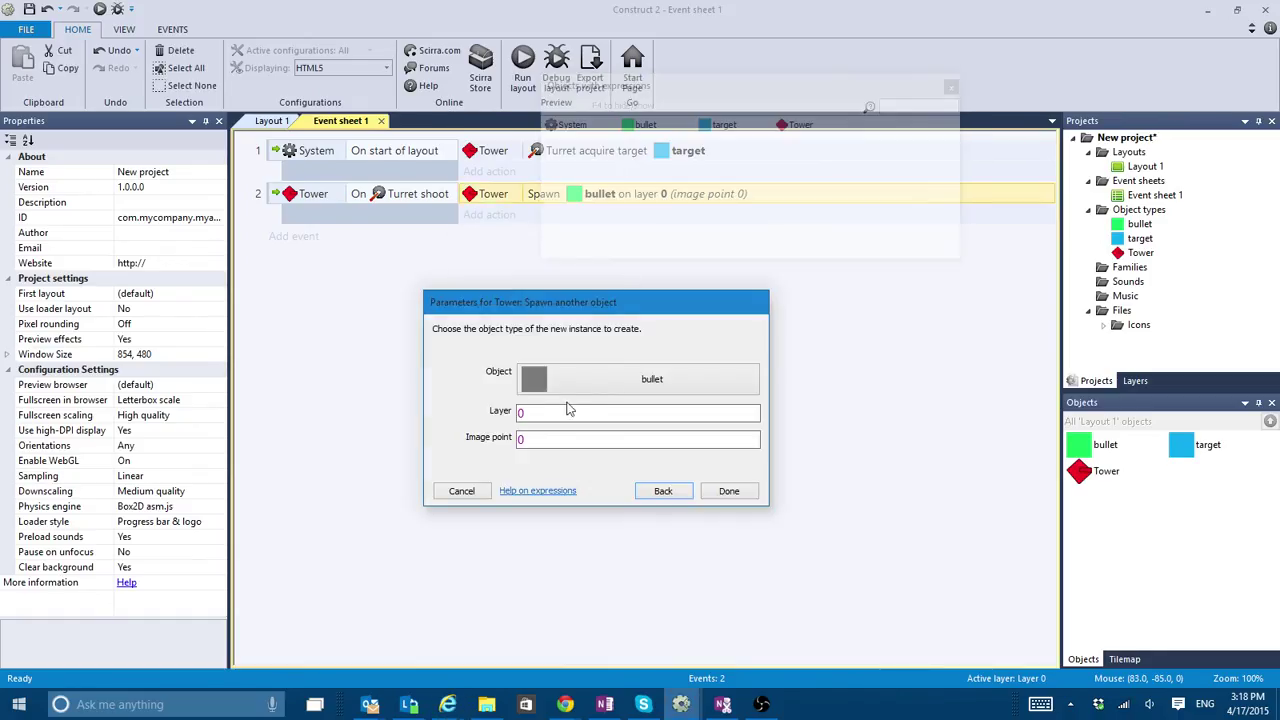
pyautogui.moveTo(533, 444); pyautogui.dragTo(511, 440)
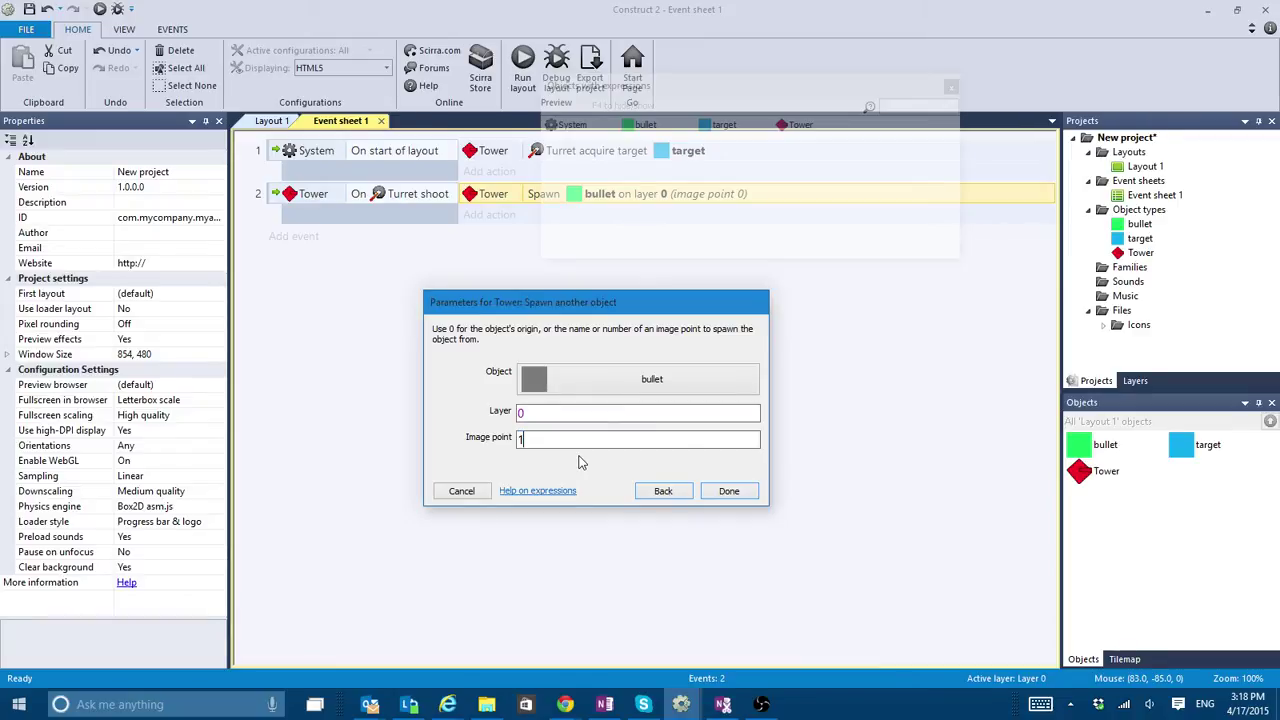
pyautogui.press('Return')
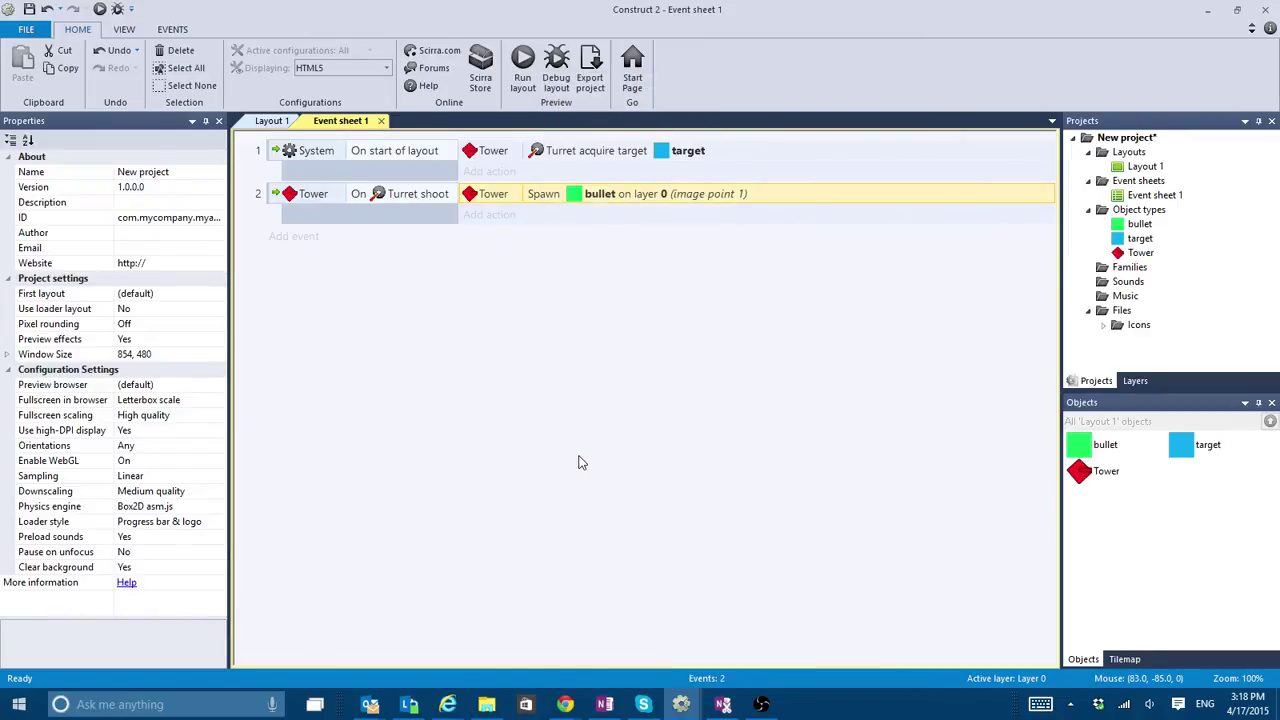
pyautogui.press('F5')
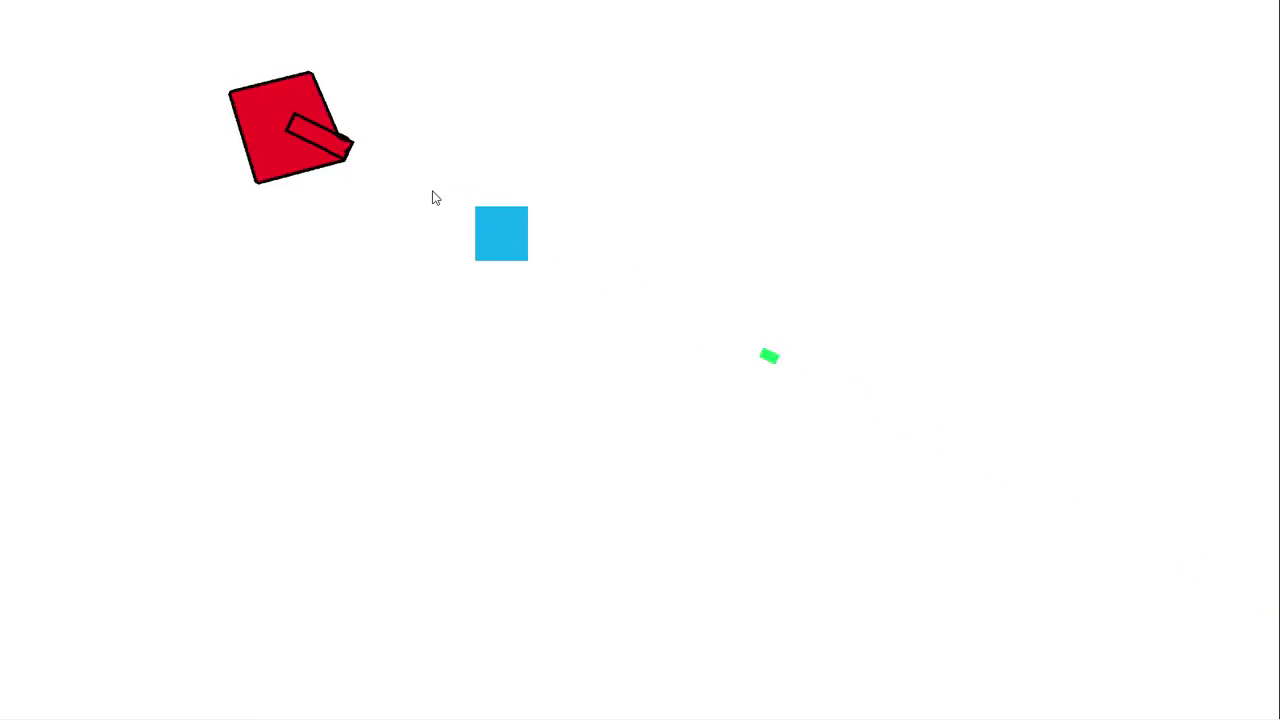
pyautogui.hotkey('alt', 'Tab')
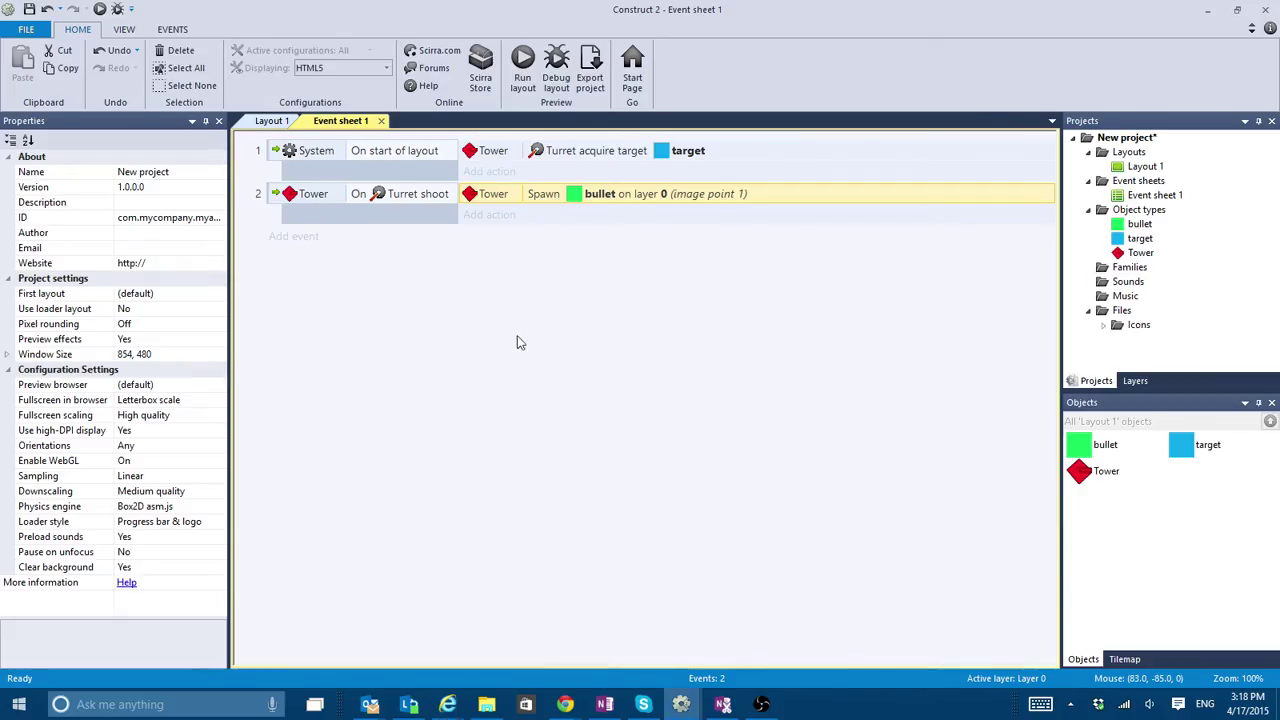
# Add the 8 Direction behavior to the target sprite.
pyautogui.click(1179, 453)
pyautogui.click(136, 370)
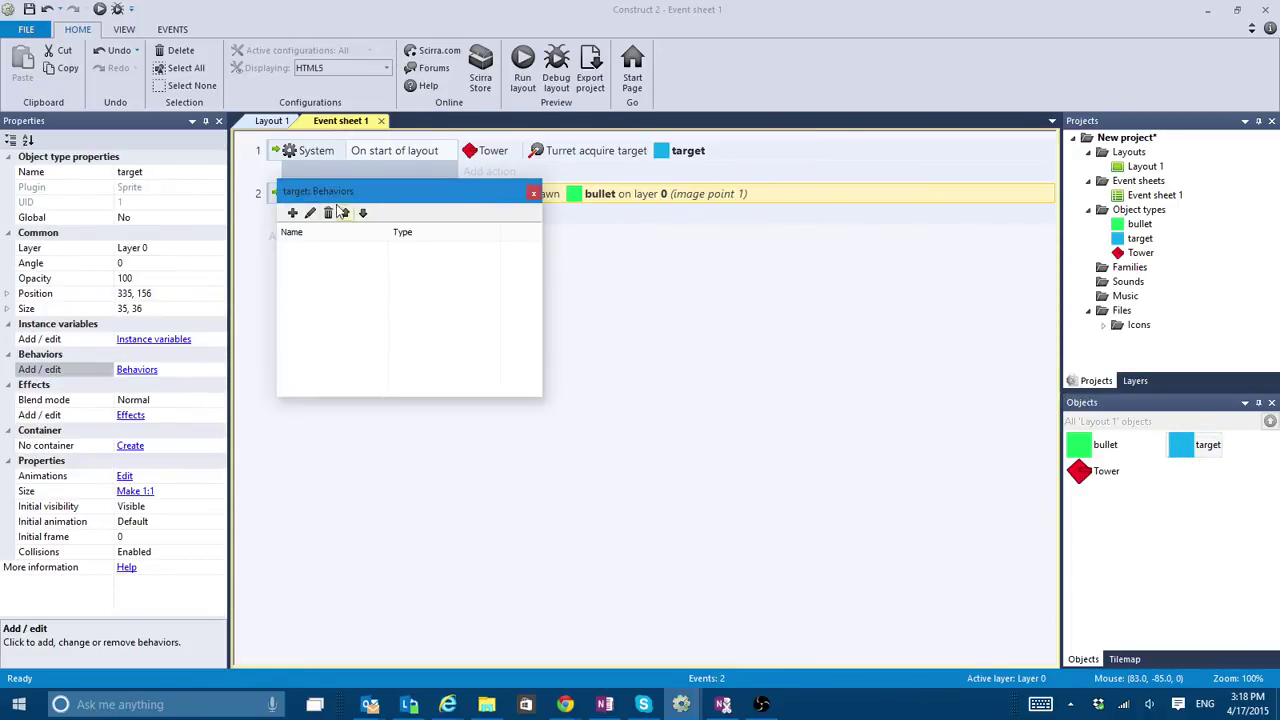
pyautogui.click(292, 212)
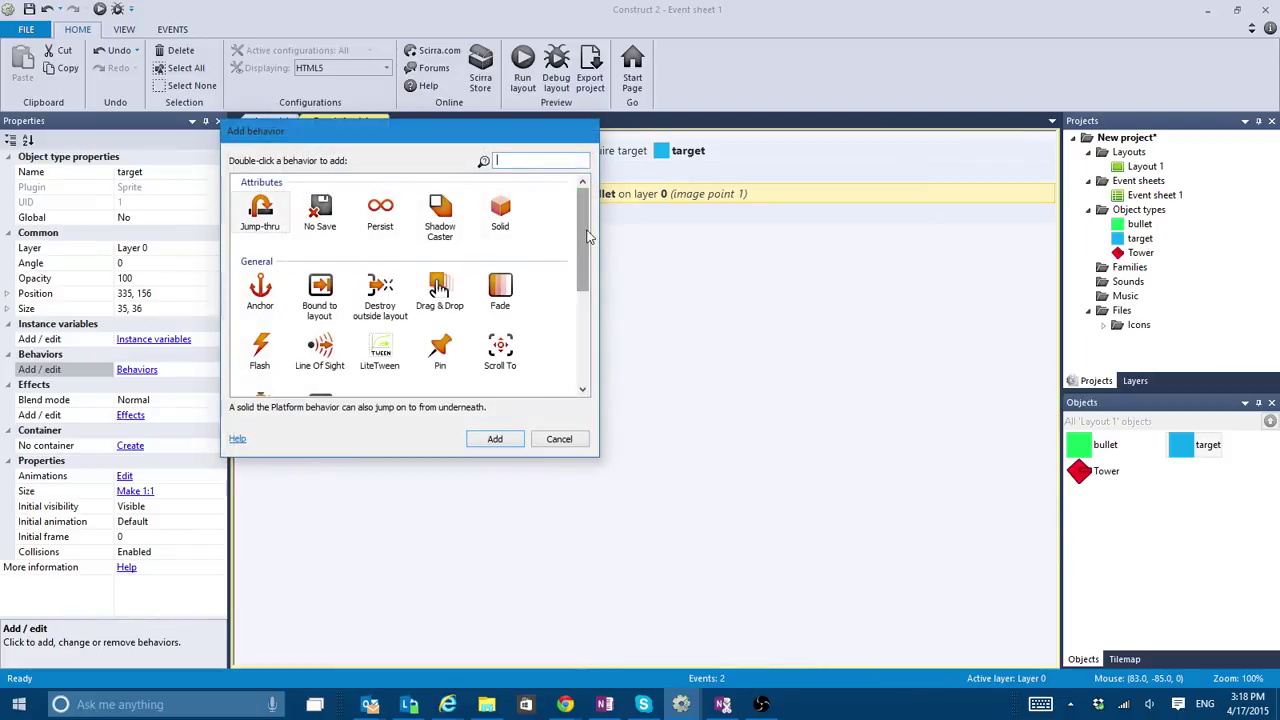
pyautogui.scroll(-5, 585, 250)
pyautogui.doubleClick(257, 292)
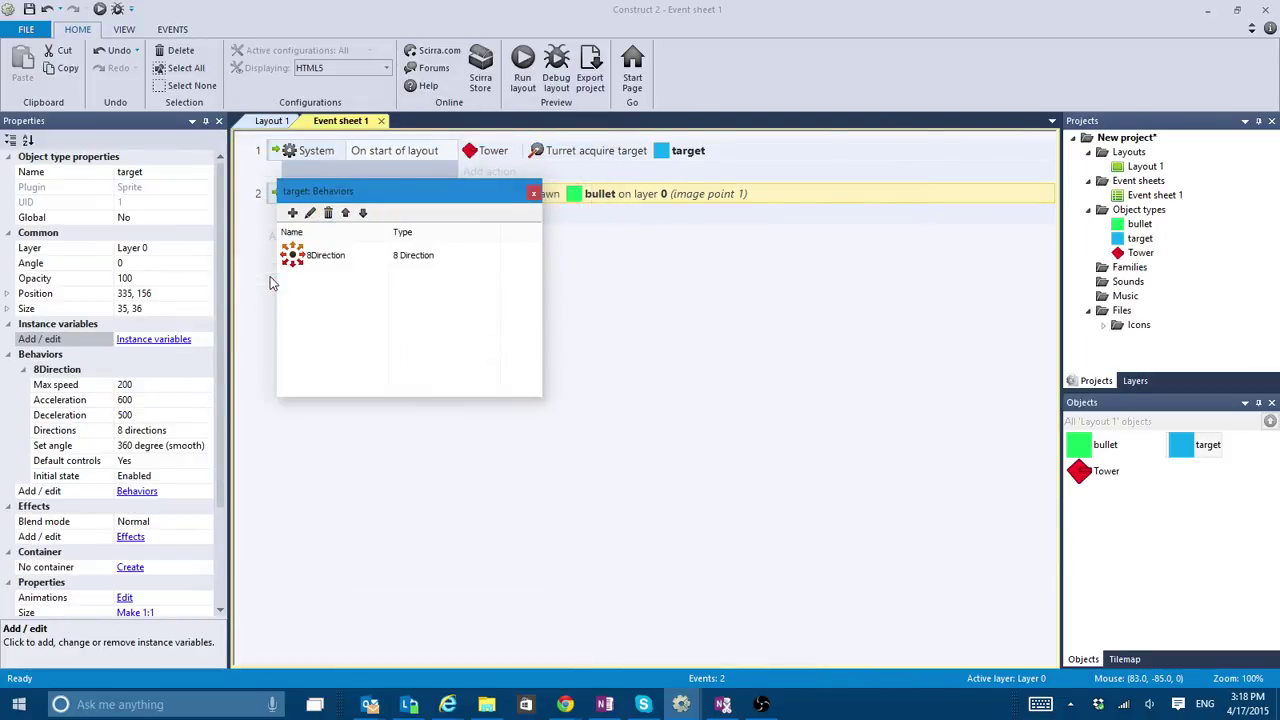
pyautogui.click(533, 193)
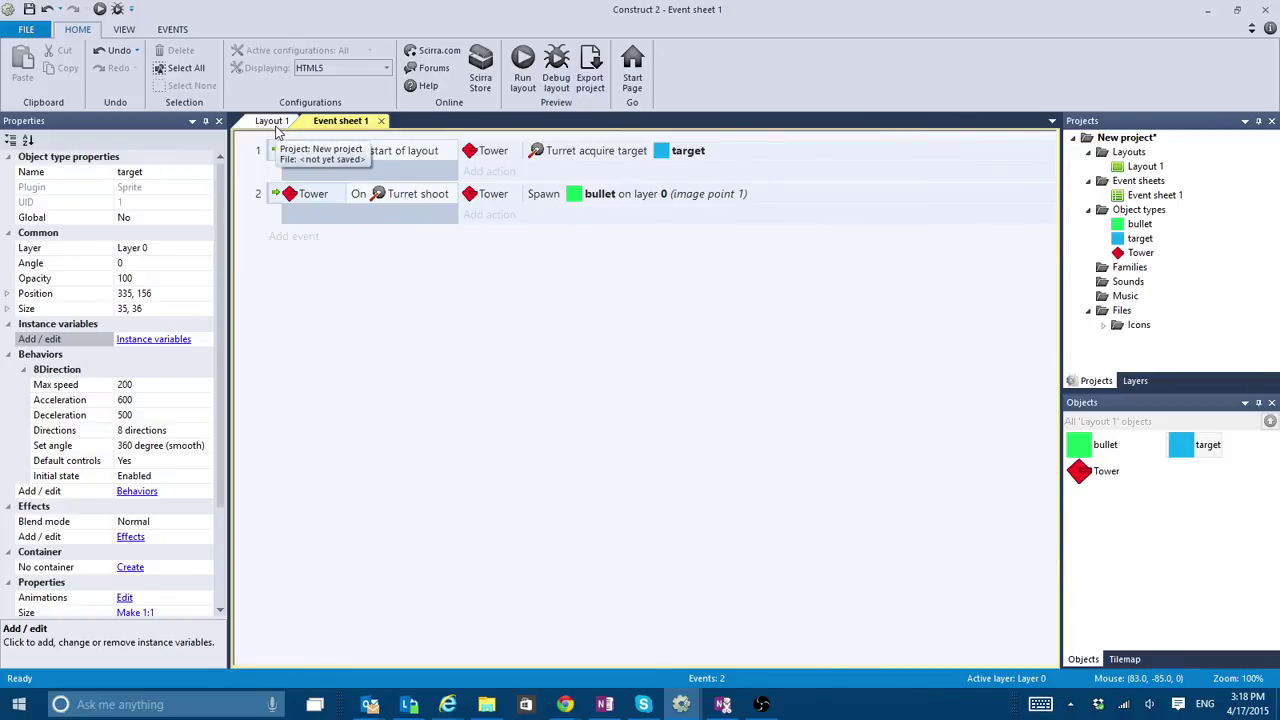
# Preview Layout 1 and move the target around the tower to check its aim, and close the preview.
pyautogui.click(272, 121)
pyautogui.press('F5')
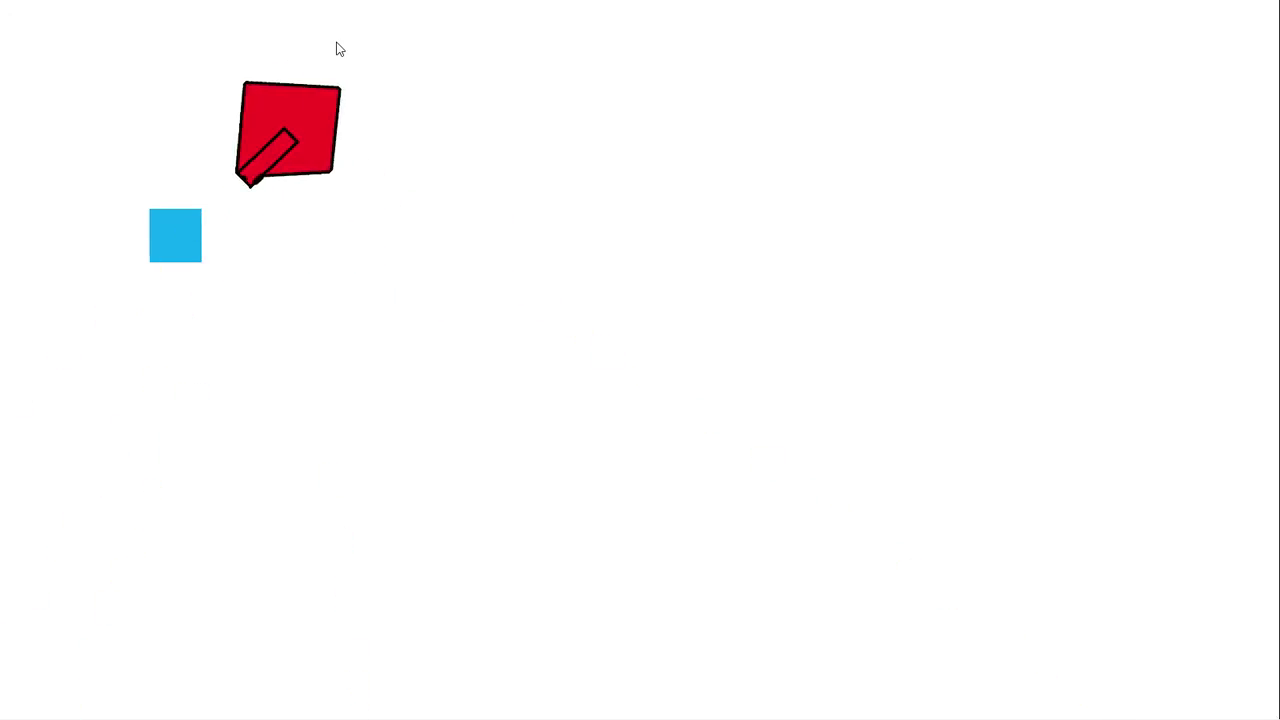
pyautogui.hotkey('alt', 'F4')
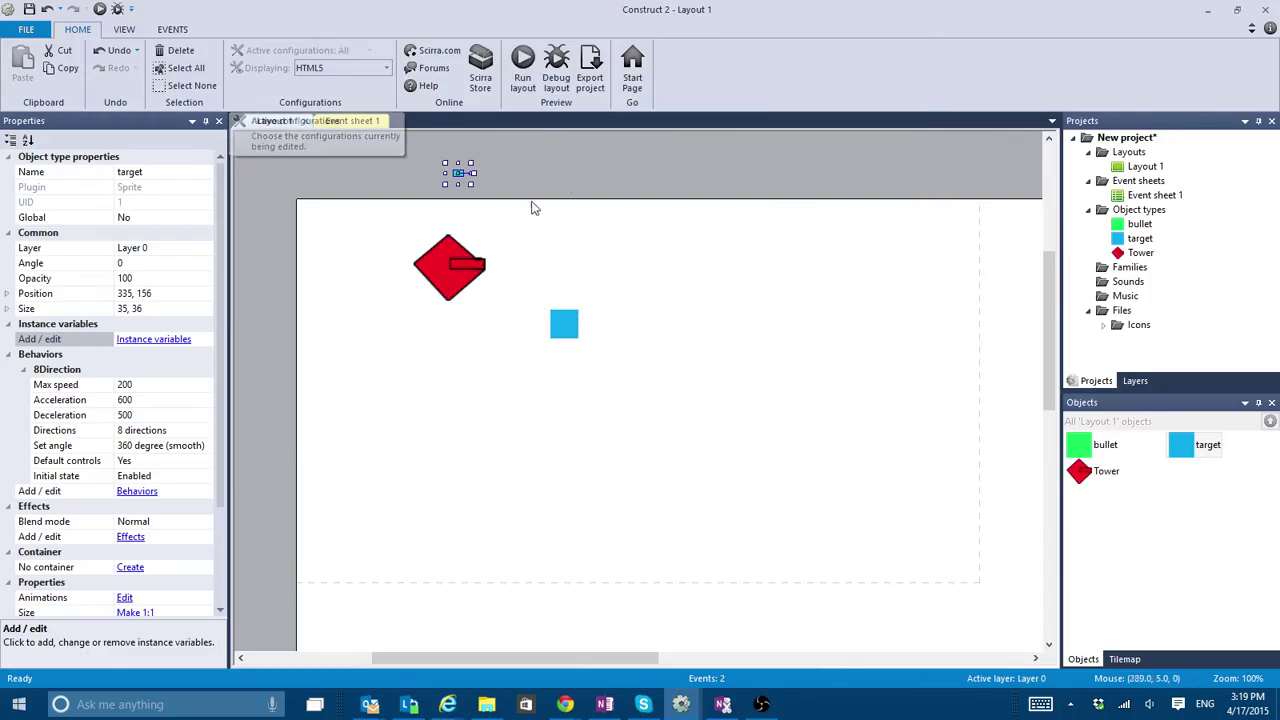
# Add the Flash behavior to the target sprite and close its behaviors list.
pyautogui.click(562, 318)
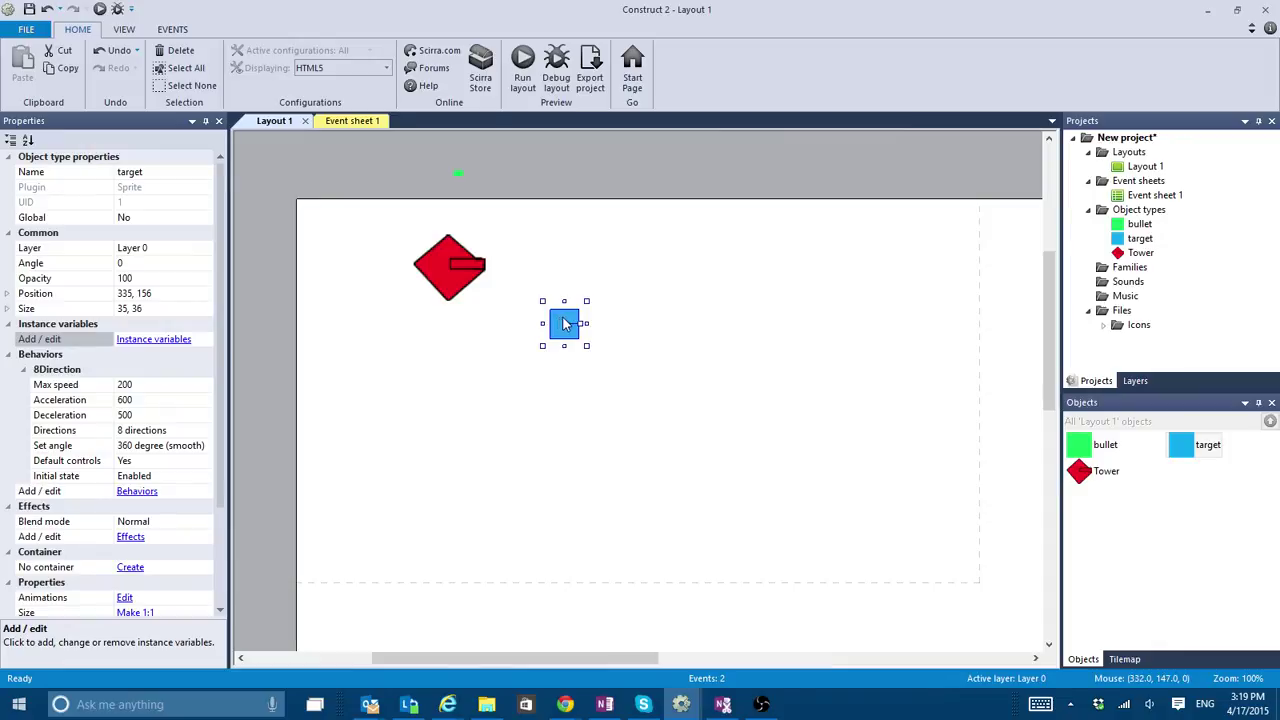
pyautogui.click(137, 491)
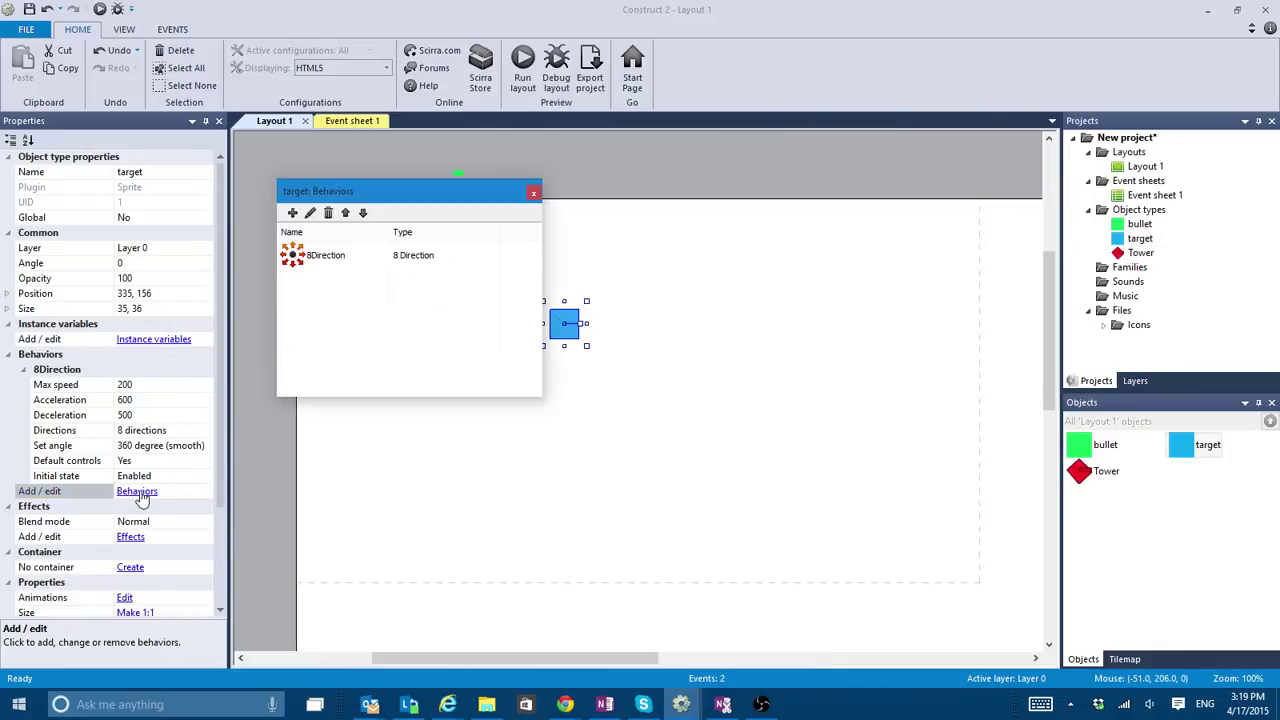
pyautogui.click(292, 213)
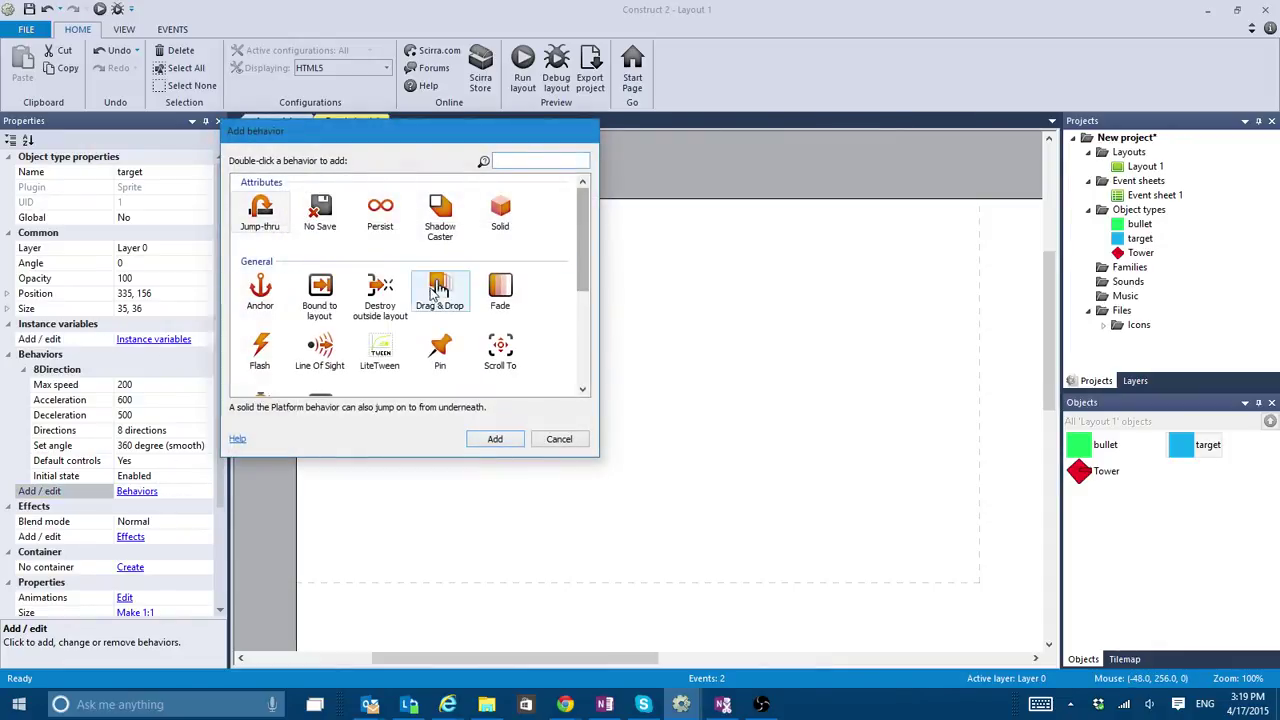
pyautogui.doubleClick(263, 348)
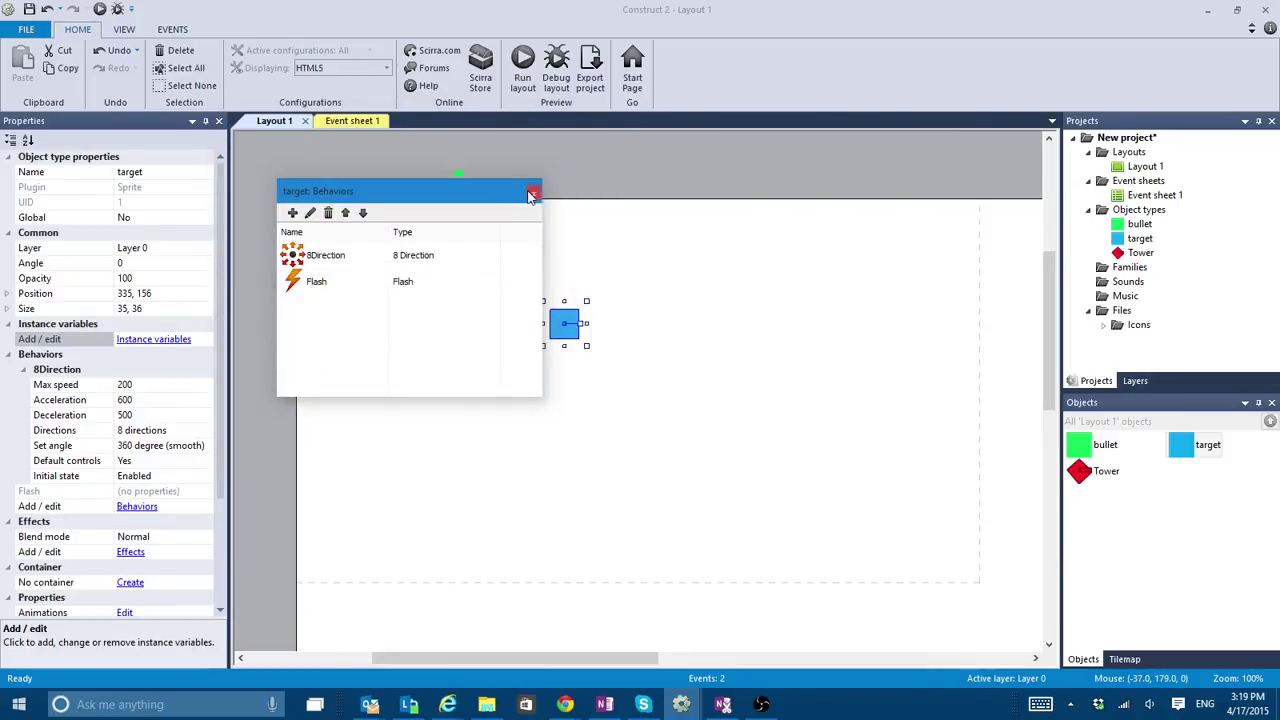
pyautogui.click(532, 194)
# Add an event to Event sheet 1 with the bullet condition On collision with another object, choosing target as the object.
pyautogui.click(362, 121)
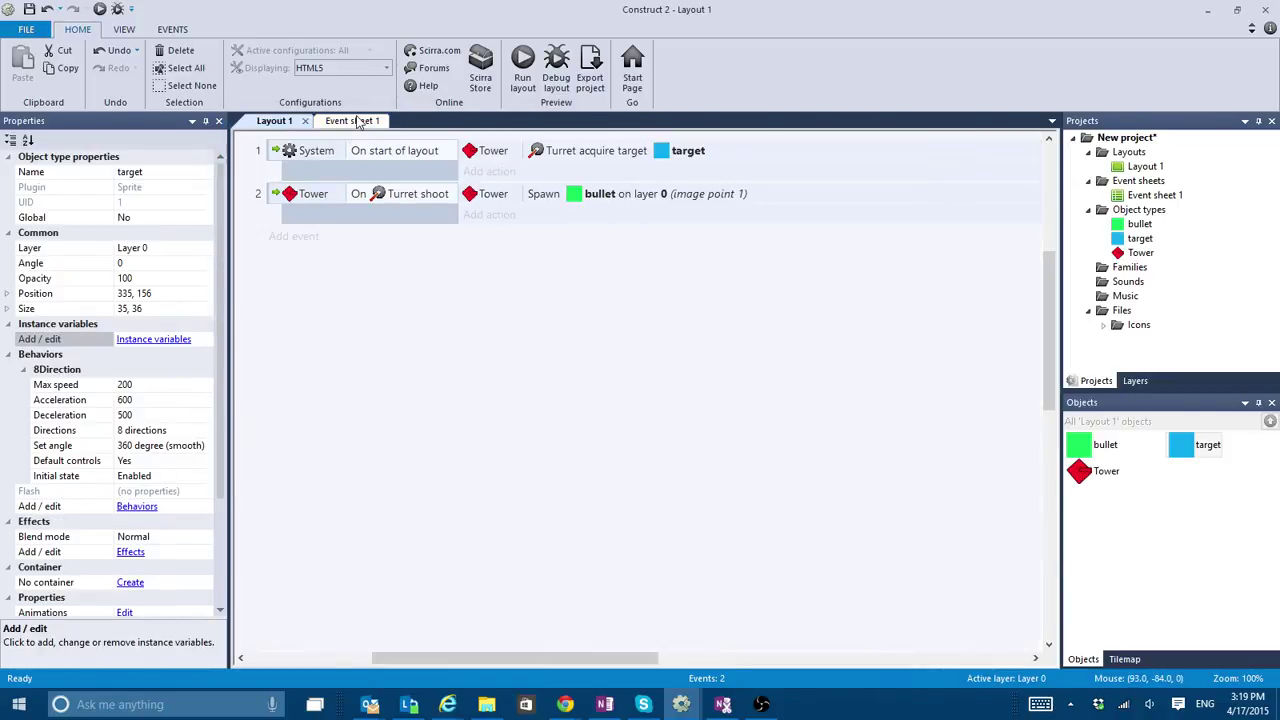
pyautogui.click(275, 241)
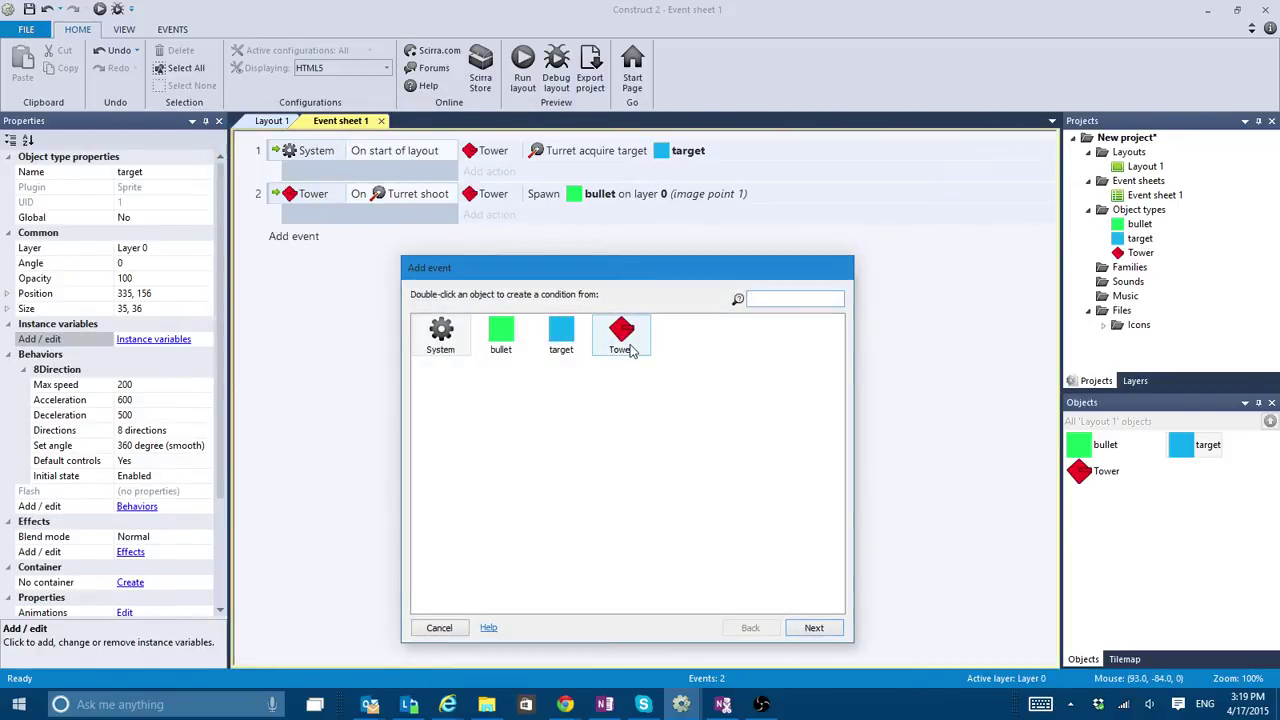
pyautogui.doubleClick(501, 344)
pyautogui.click(776, 297)
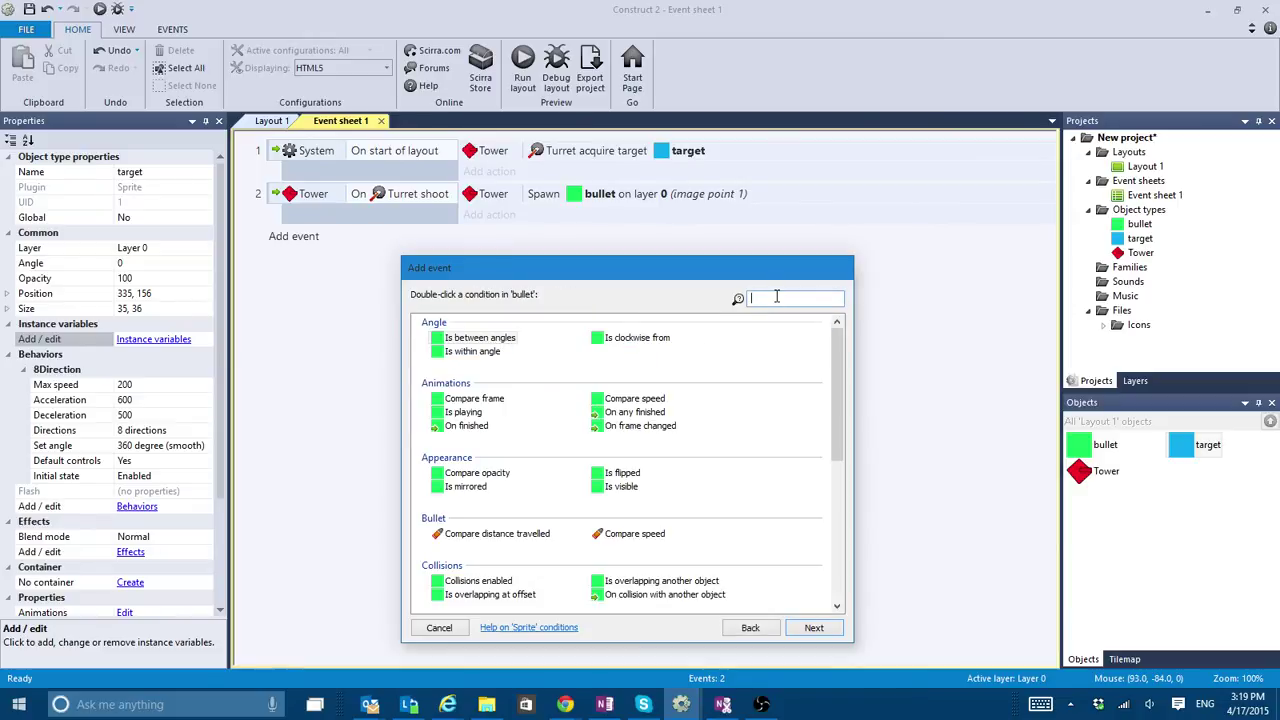
pyautogui.write('col')
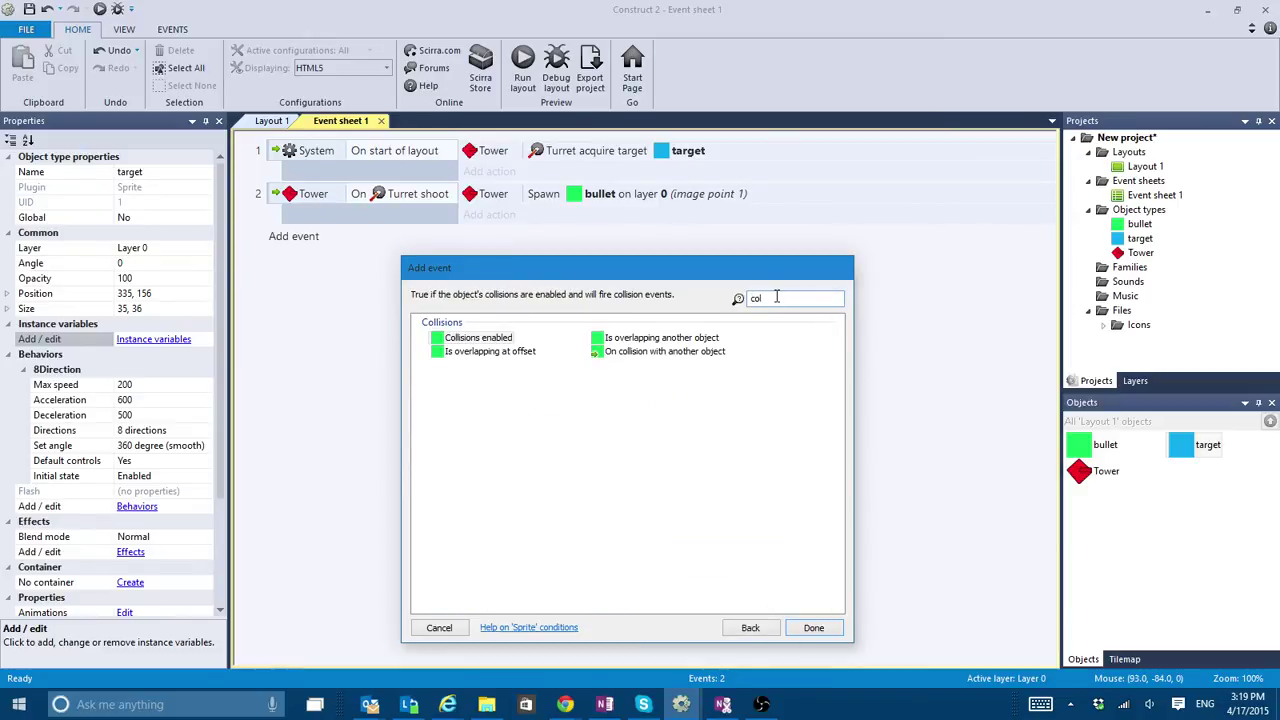
pyautogui.doubleClick(664, 351)
pyautogui.click(617, 369)
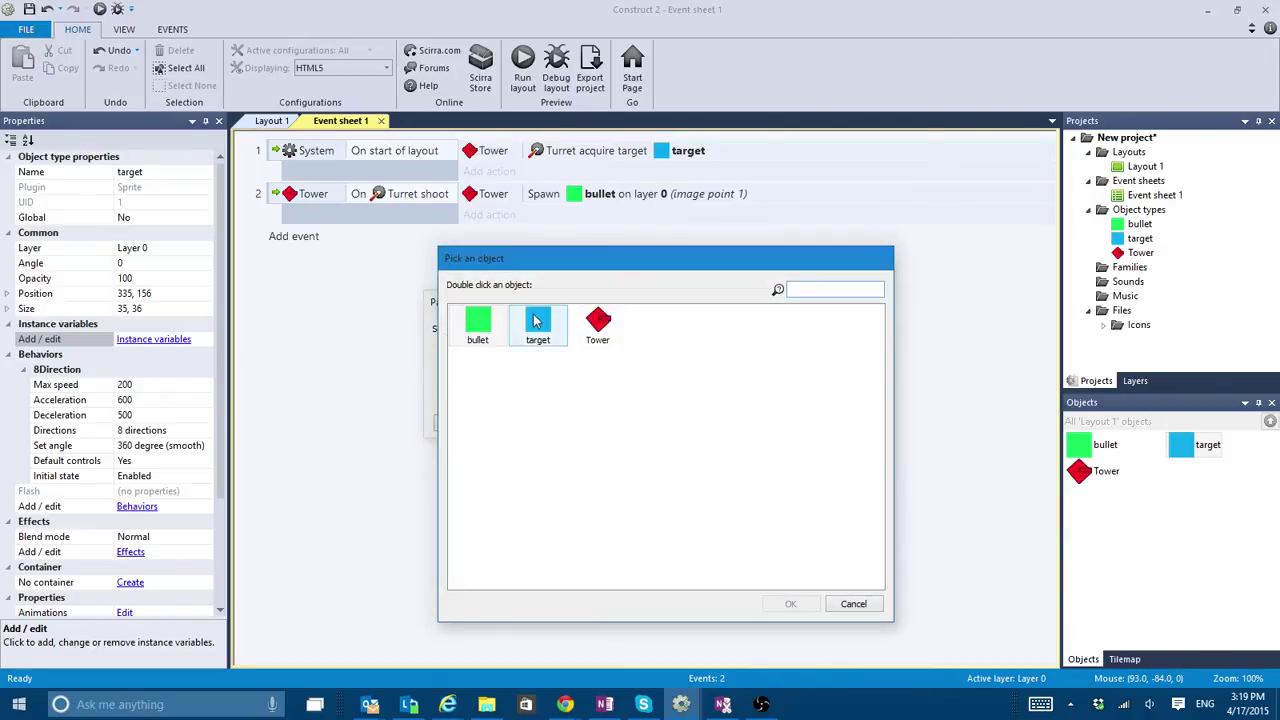
pyautogui.doubleClick(538, 320)
pyautogui.click(736, 444)
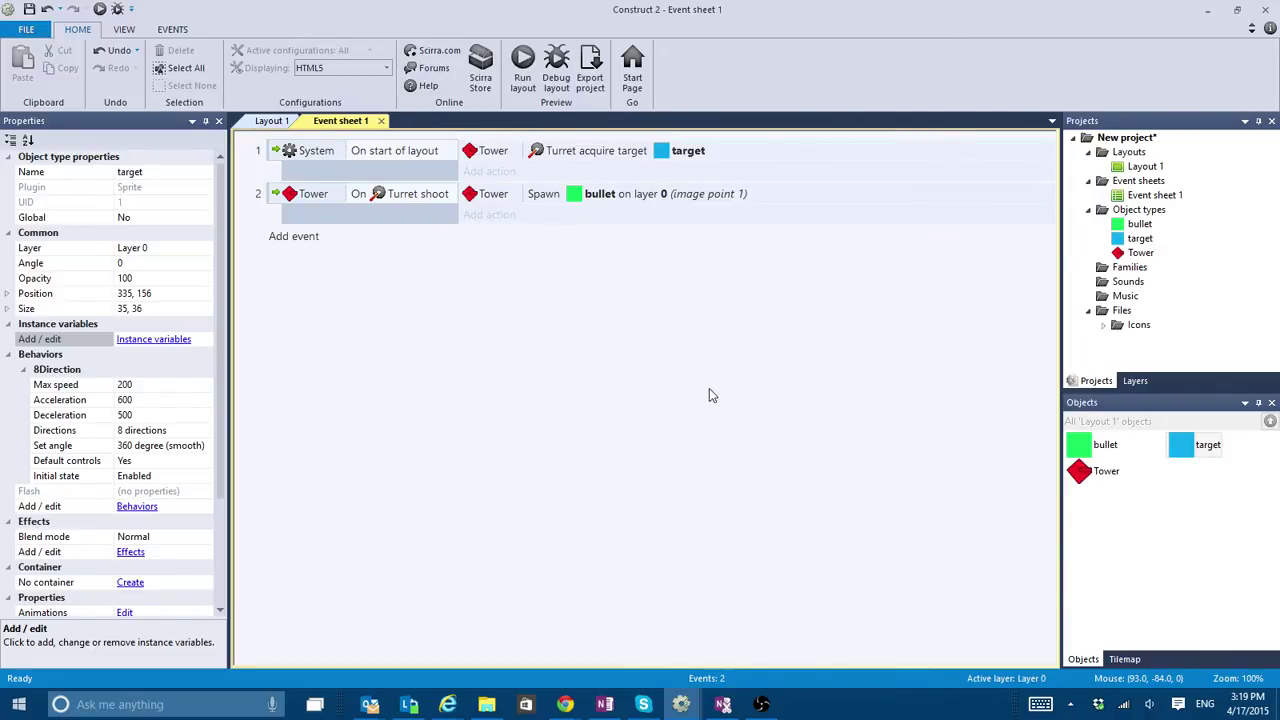
# Add a target Flash action to the bullet collision event with 0.1 on time, 0.1 off time and 0.2 seconds duration.
pyautogui.click(507, 240)
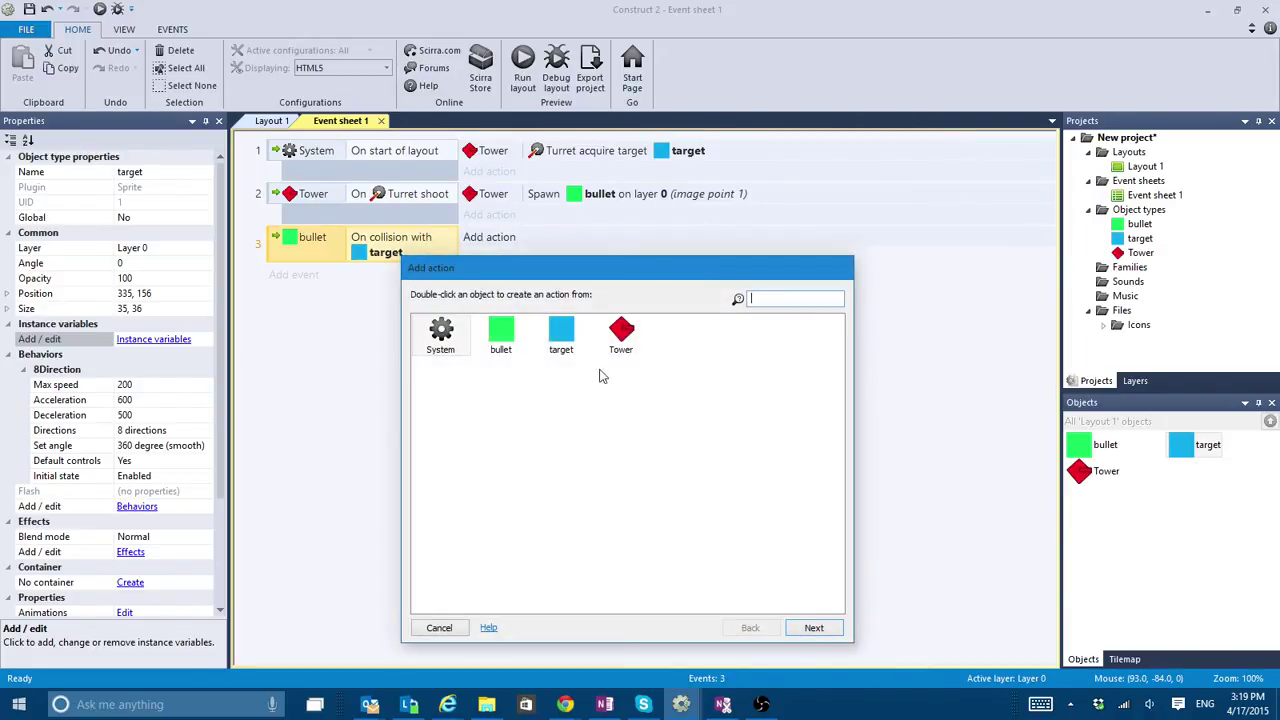
pyautogui.doubleClick(561, 335)
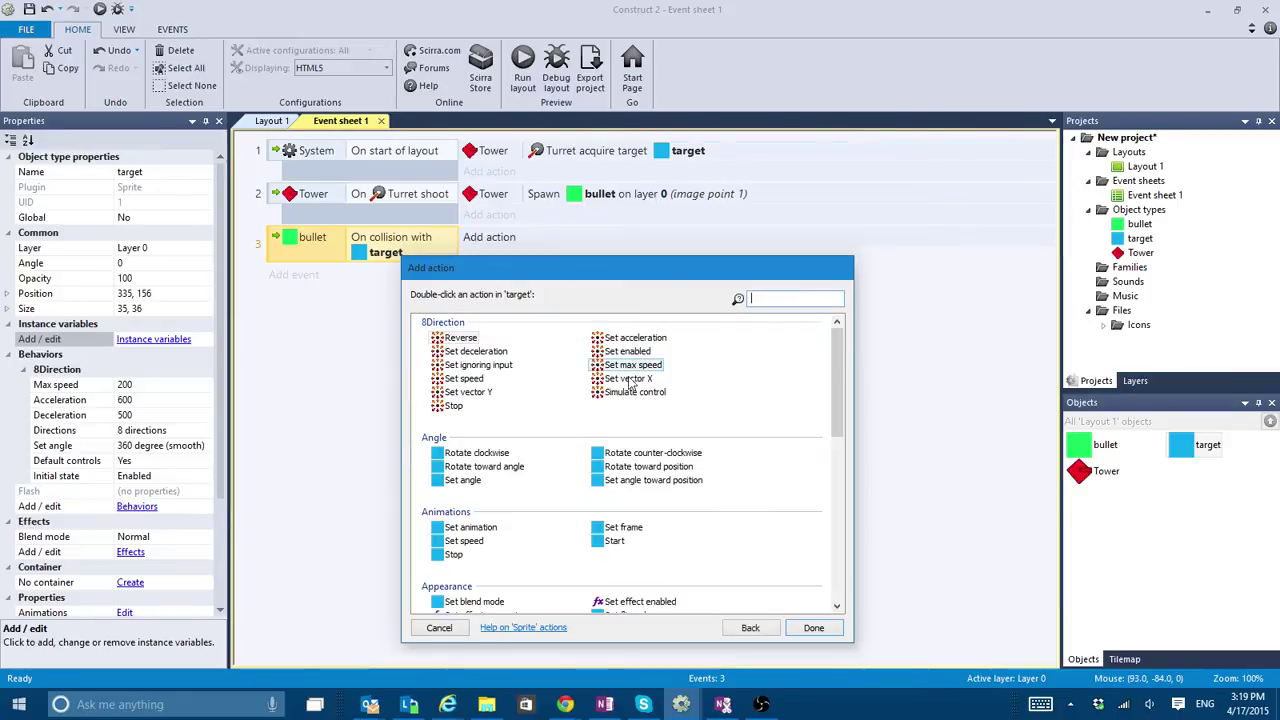
pyautogui.scroll(-5, 646, 433)
pyautogui.scroll(-3, 646, 433)
pyautogui.scroll(3, 650, 410)
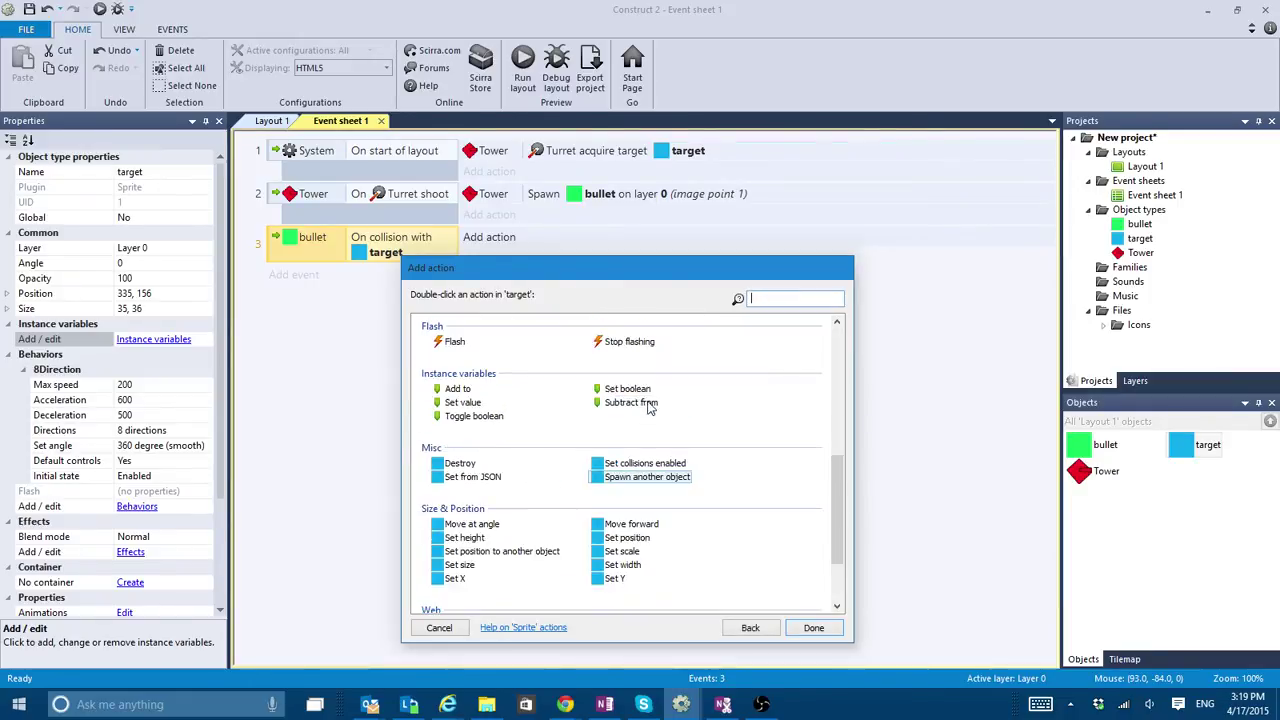
pyautogui.doubleClick(456, 410)
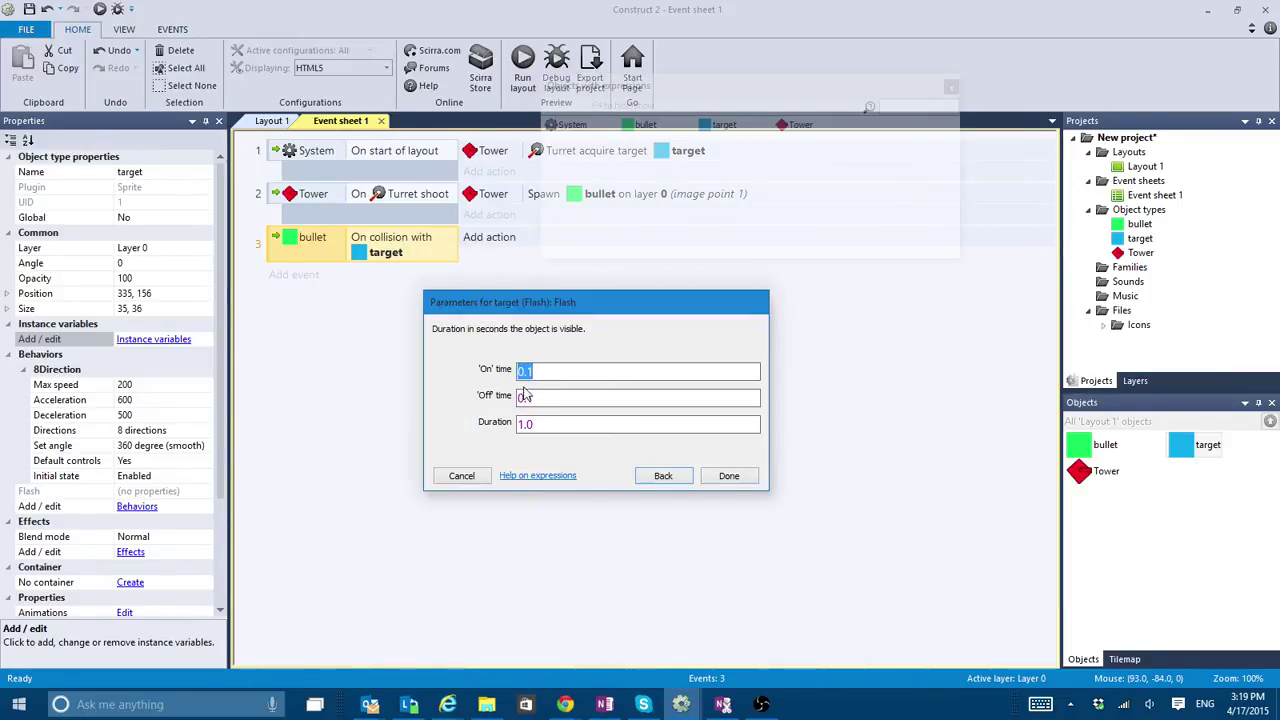
pyautogui.doubleClick(543, 425)
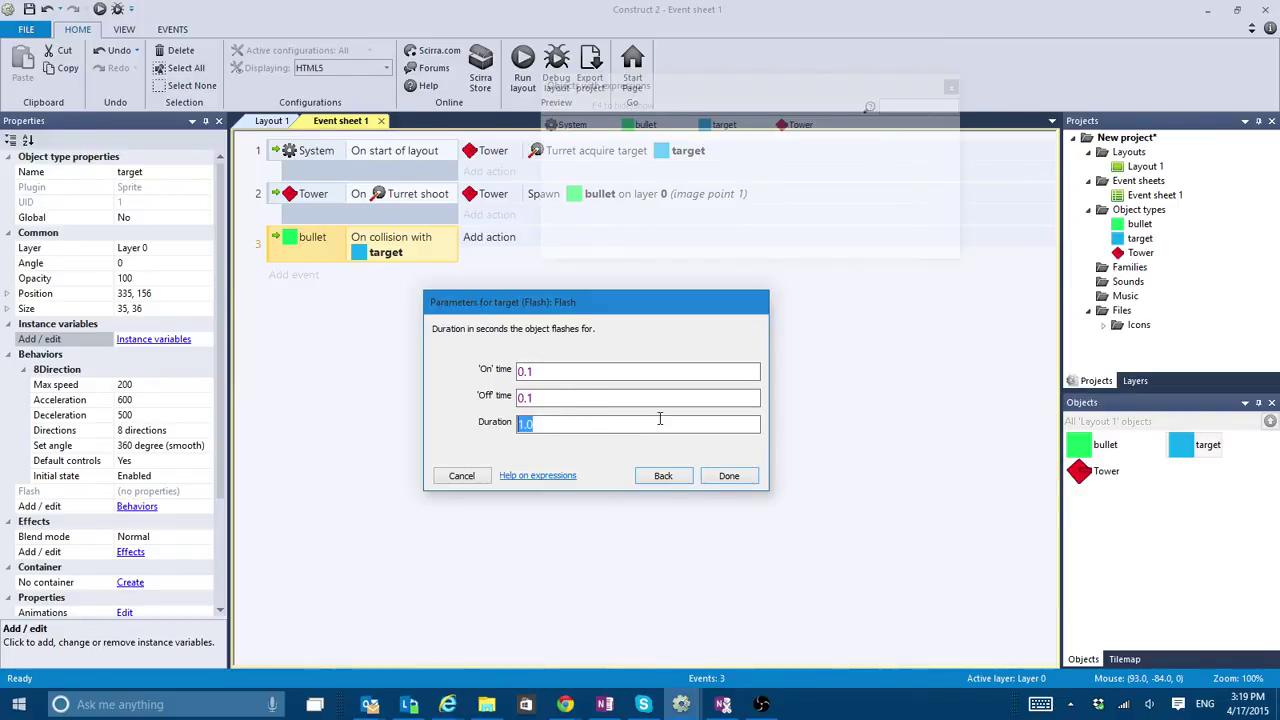
pyautogui.write('0.2')
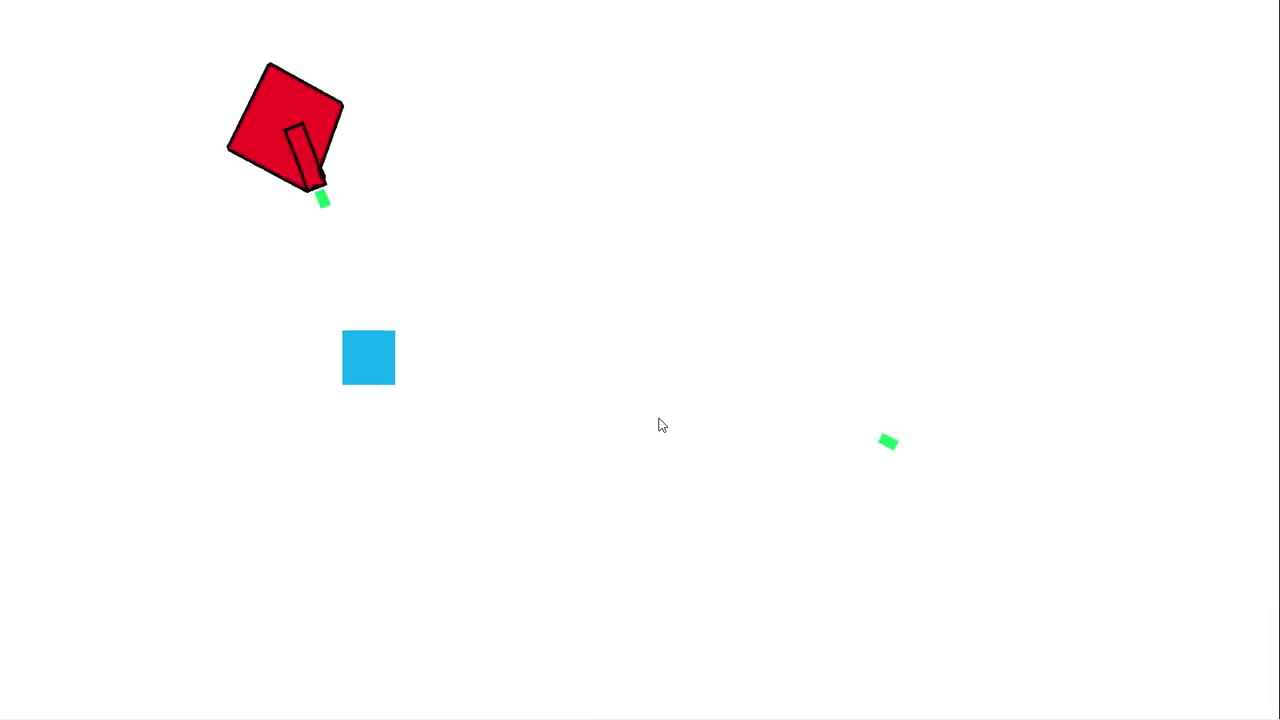
# Move the target through the Tower's line of fire in the preview to test the flash on bullet hits, and close the preview.
pyautogui.press('Right')
pyautogui.press('Right')
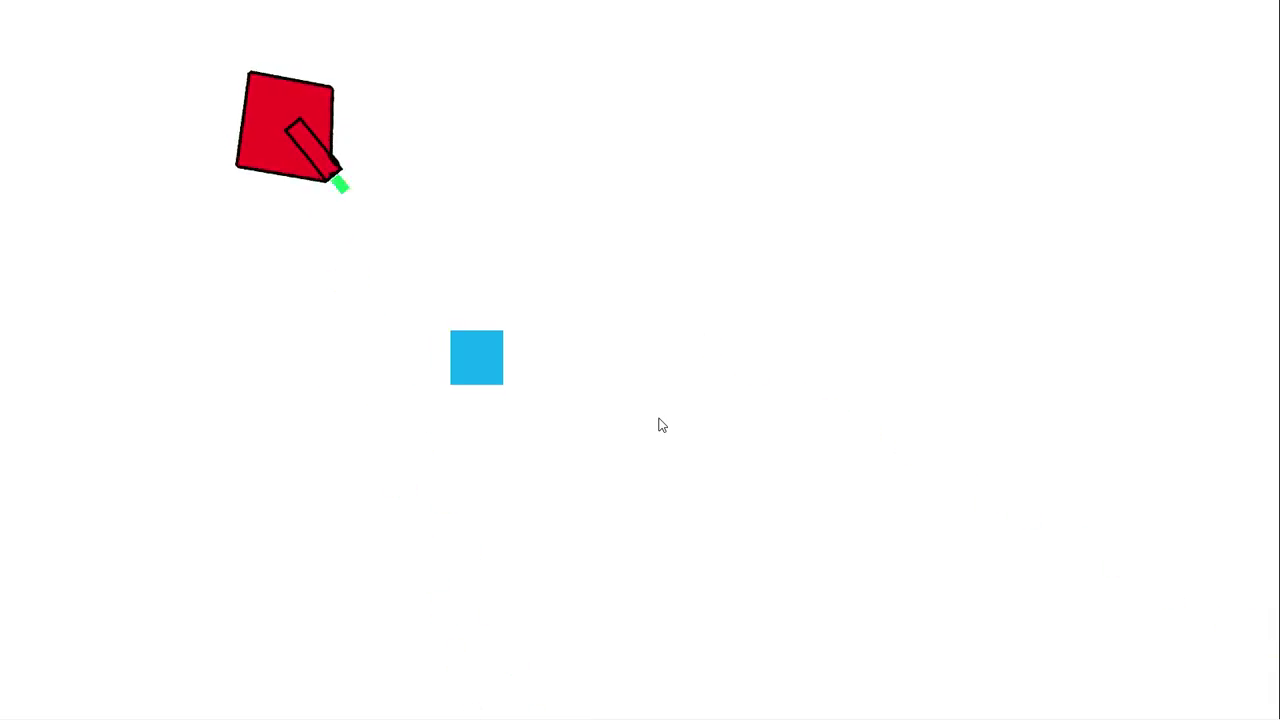
pyautogui.press('Left')
pyautogui.press('Right')
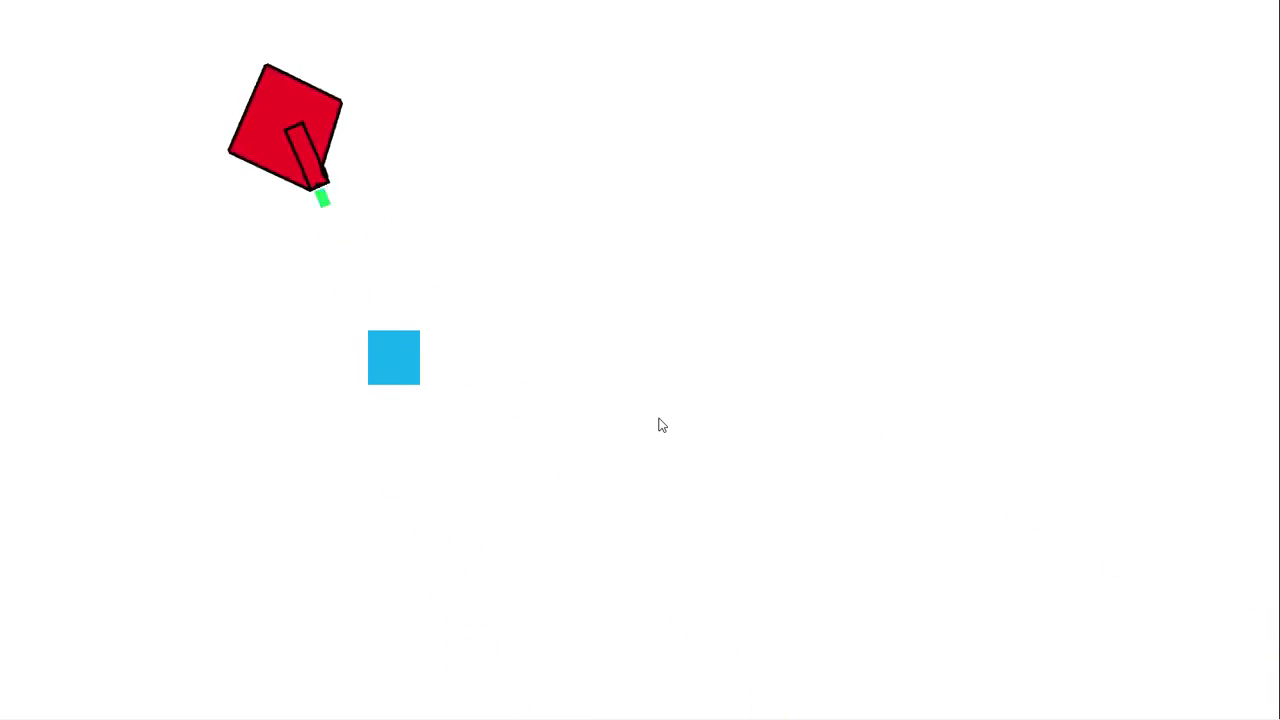
pyautogui.press('Up')
pyautogui.press('Left')
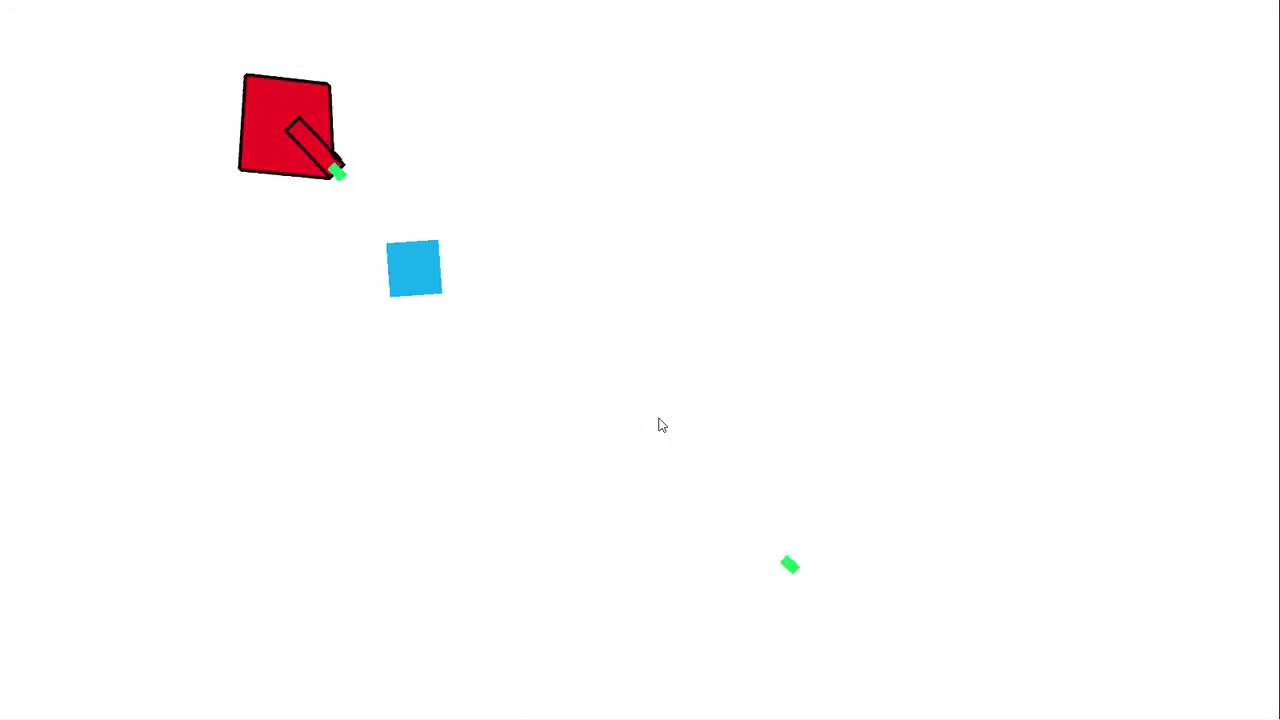
pyautogui.press('Down')
pyautogui.press('Down')
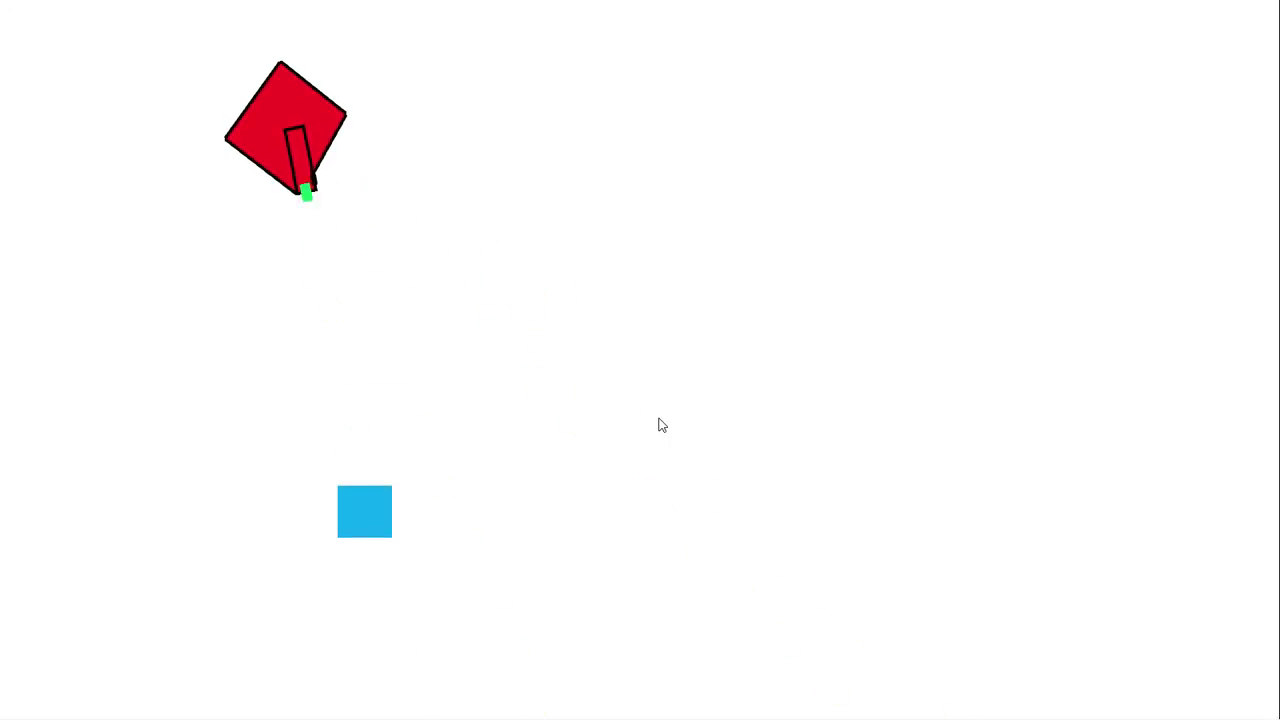
pyautogui.press('Right')
pyautogui.press('Up')
pyautogui.press('Right')
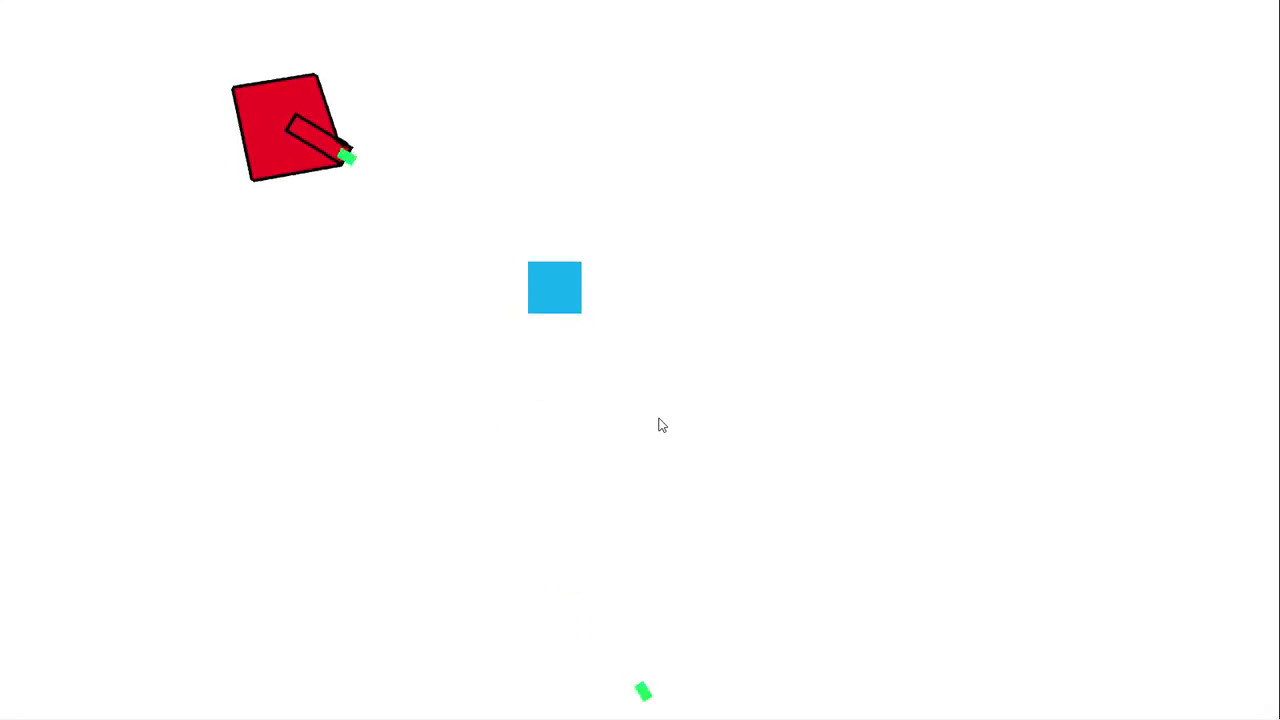
pyautogui.press('Up')
pyautogui.press('Down')
pyautogui.press('Left')
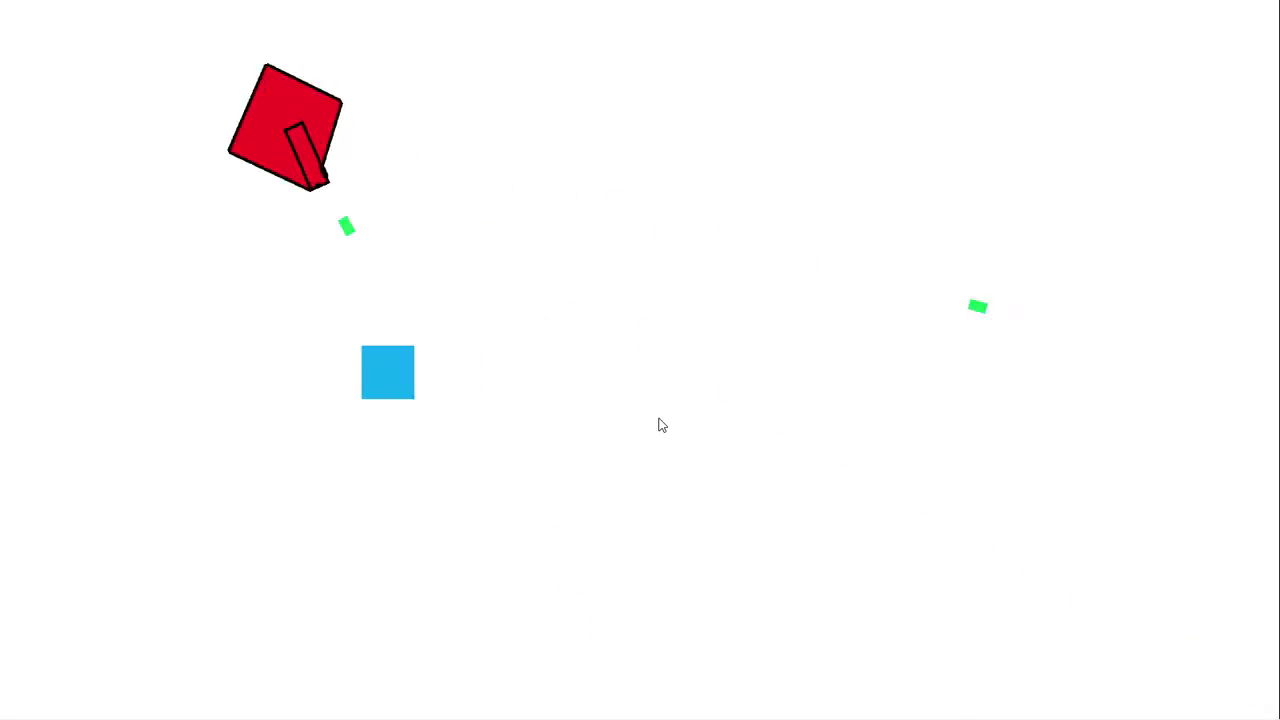
pyautogui.press('Right')
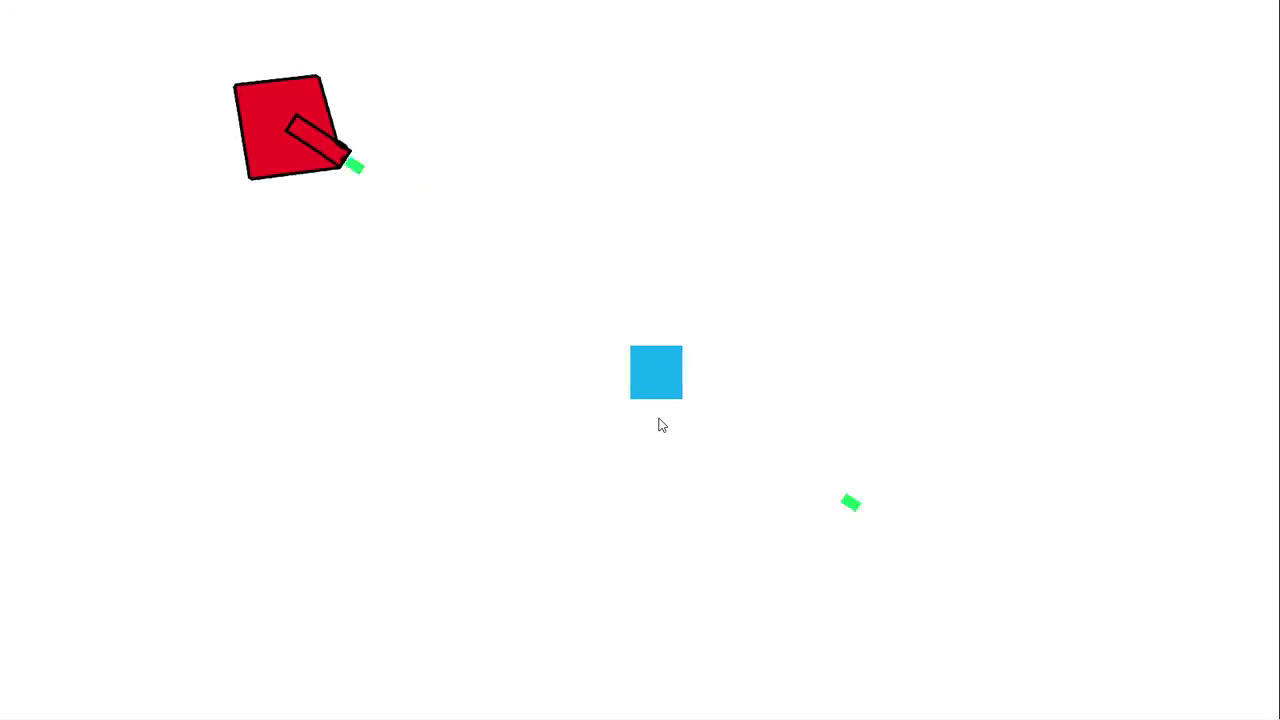
pyautogui.hotkey('alt', 'F4')
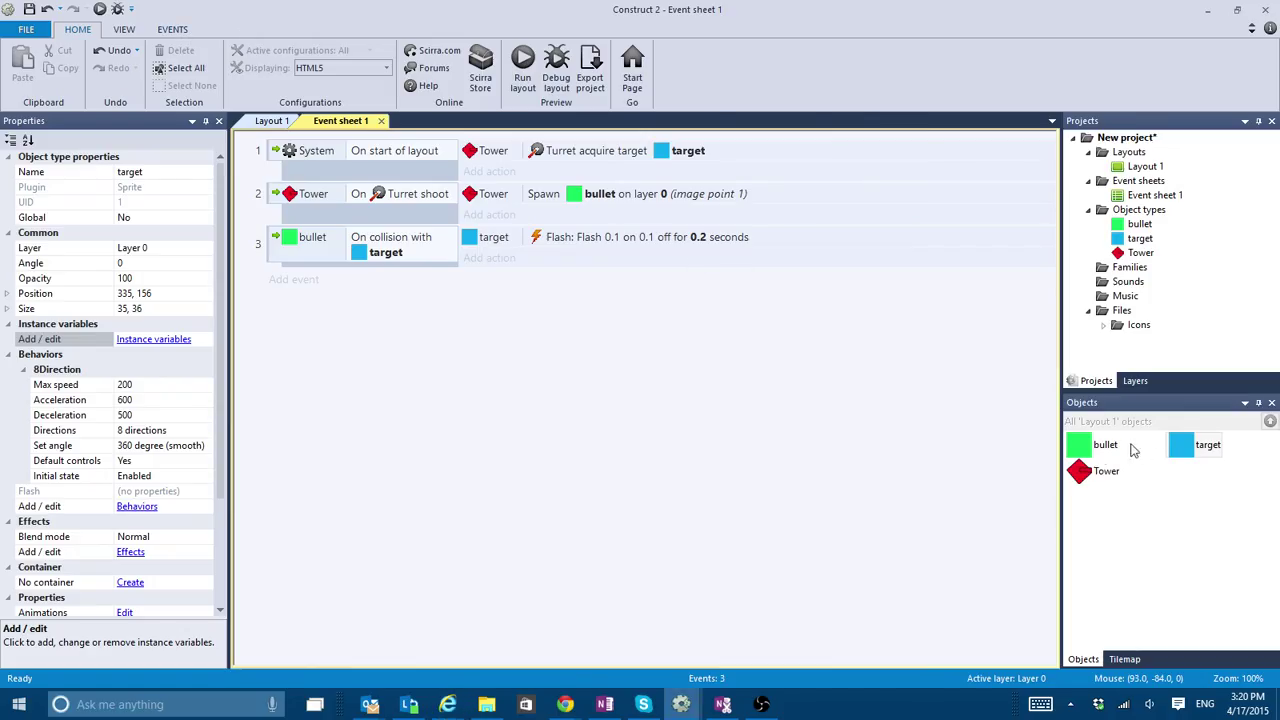
# Set the Rotate speed of the Tower's Turret behavior to 360 and preview the layout.
pyautogui.click(1082, 473)
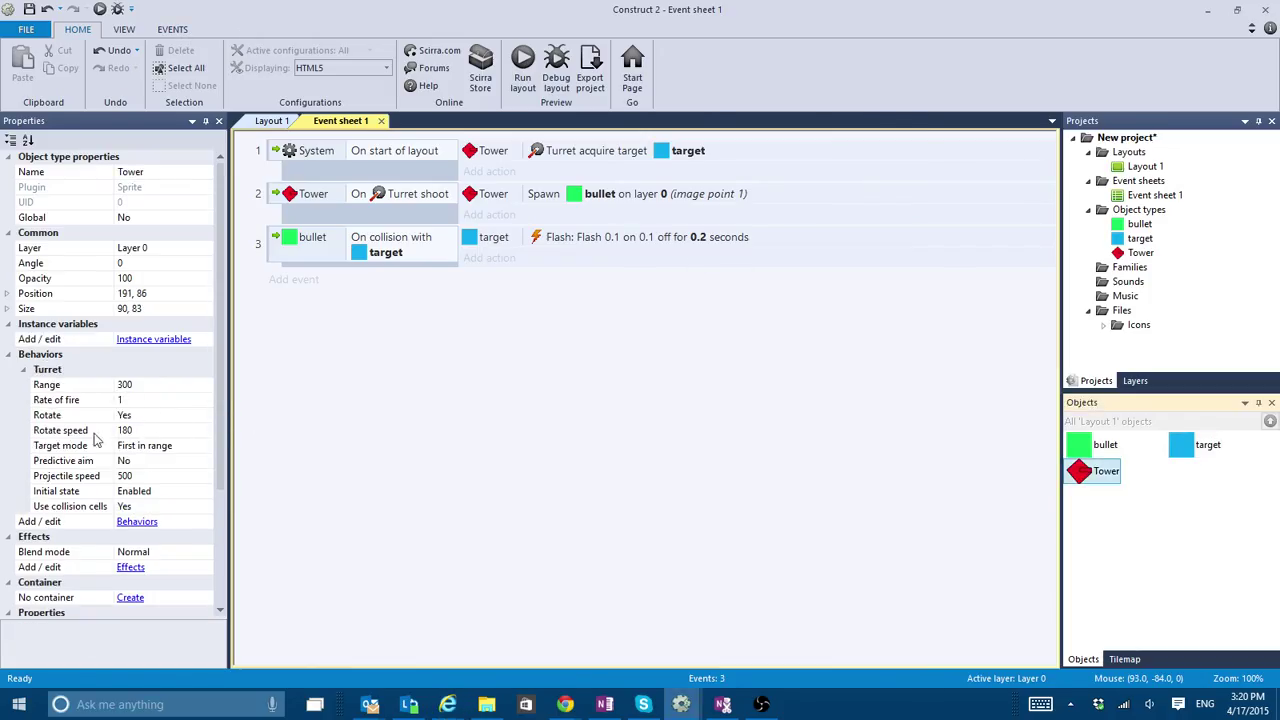
pyautogui.click(137, 431)
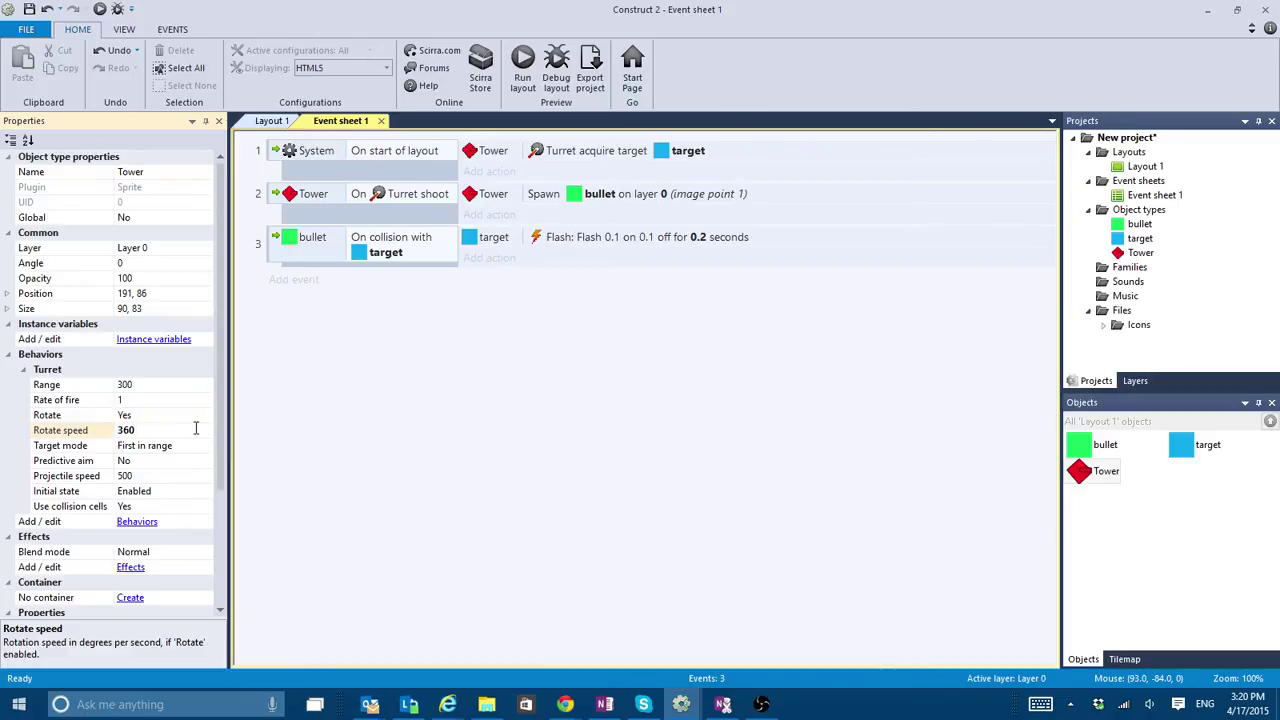
pyautogui.press('F5')
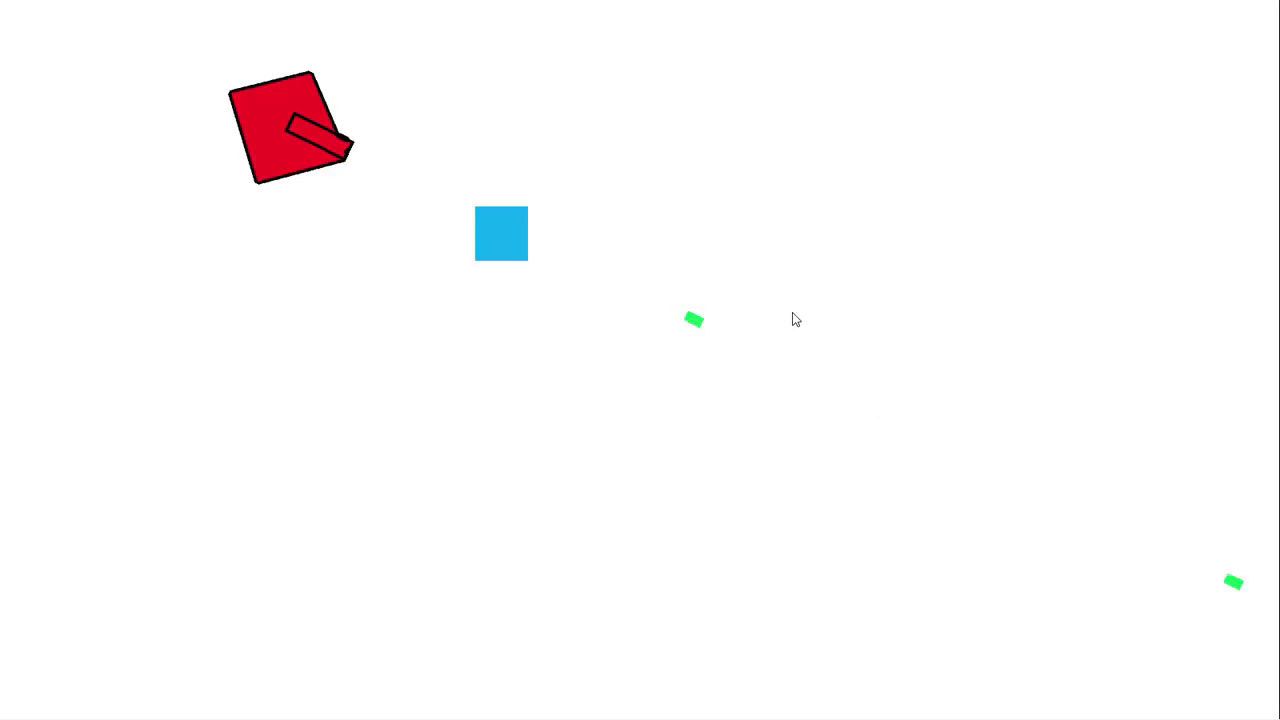
pyautogui.hotkey('alt', 'Tab')
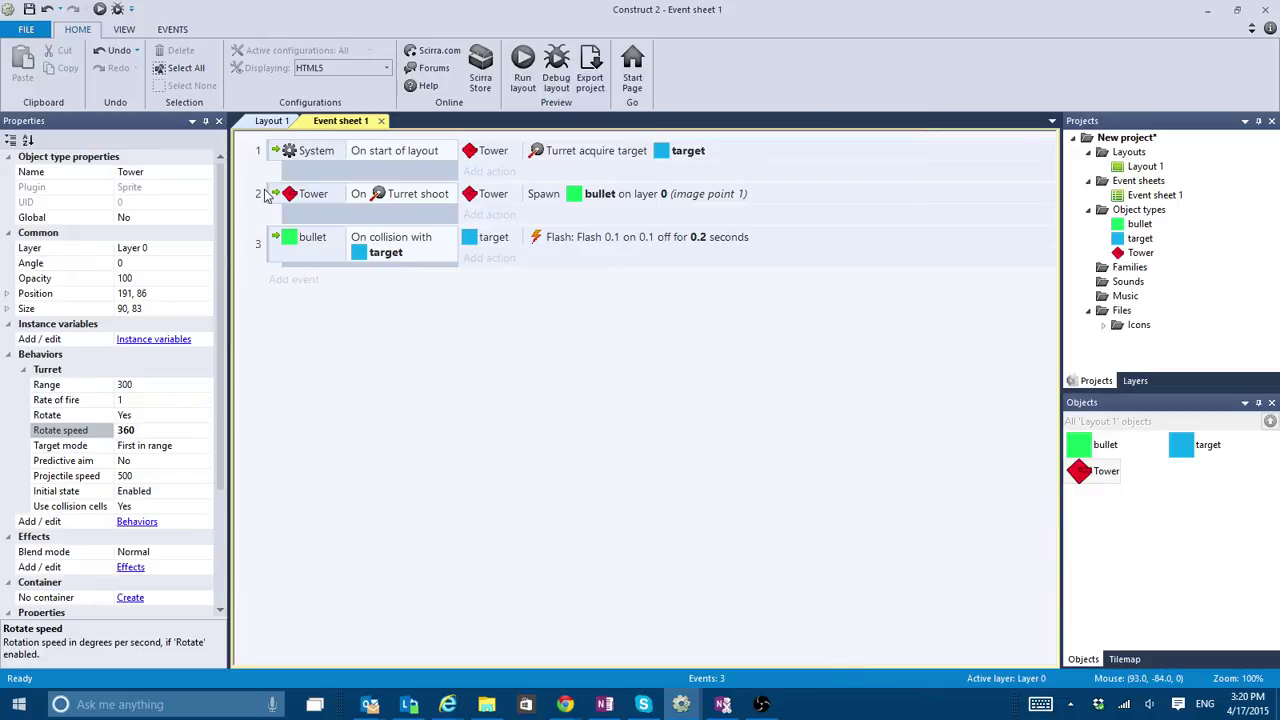
# Insert a new Sprite object in the lower-left area of Layout 1, below the Tower.
pyautogui.click(271, 121)
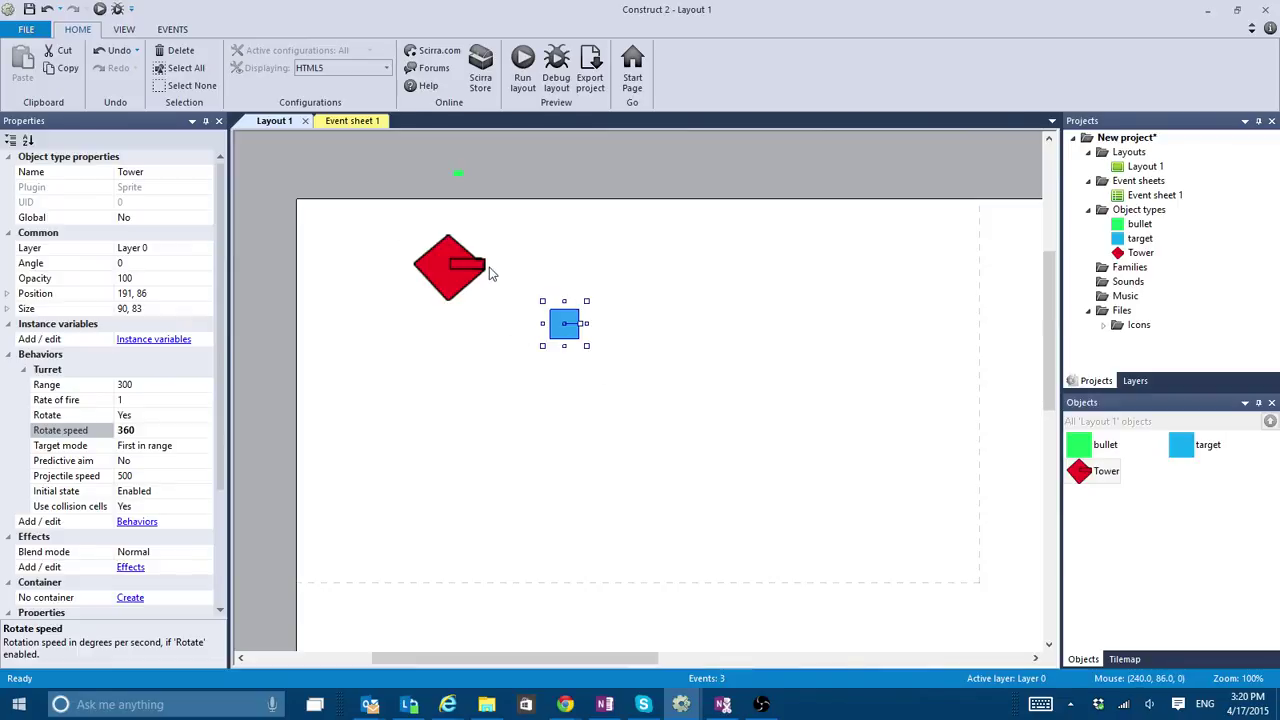
pyautogui.click(350, 546)
pyautogui.doubleClick(350, 546)
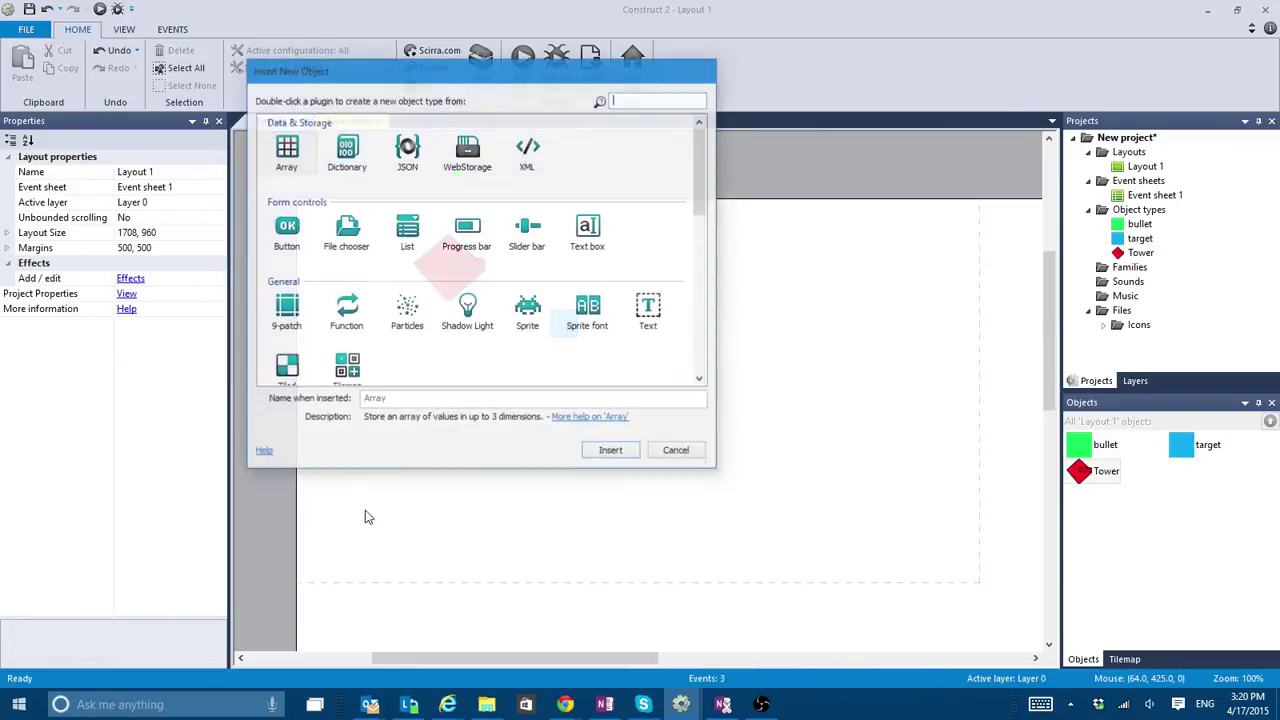
pyautogui.doubleClick(526, 458)
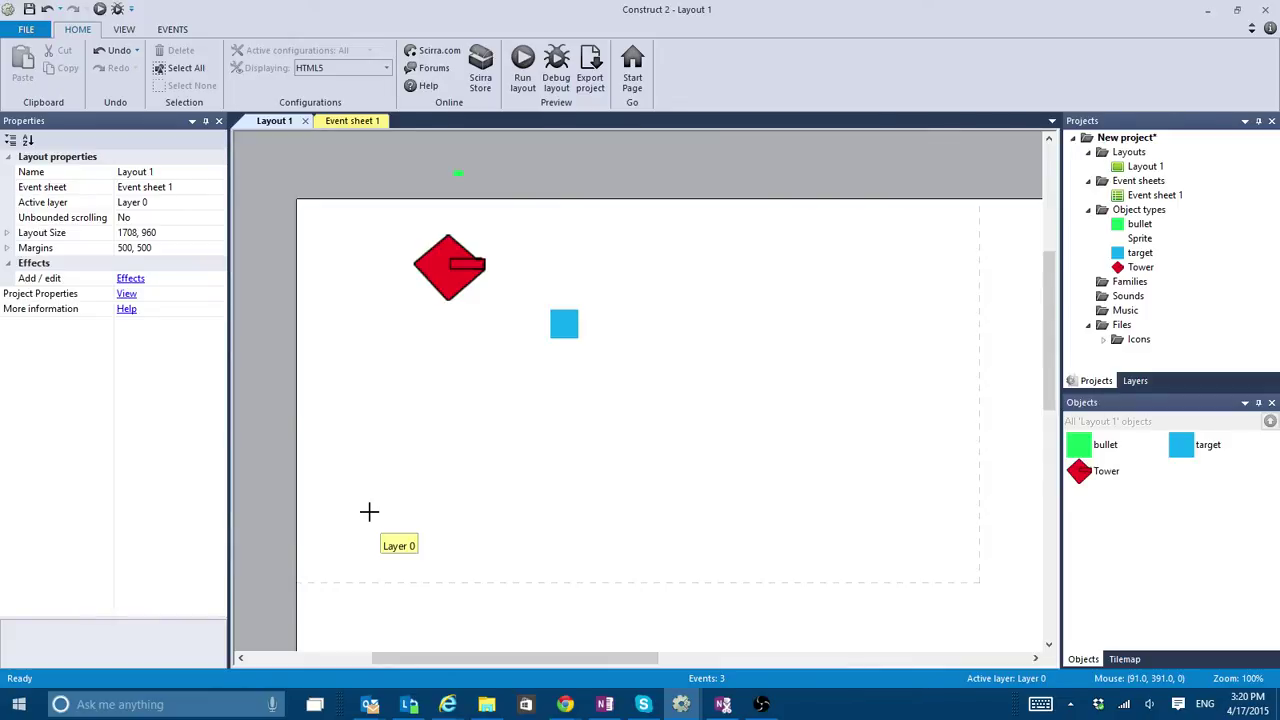
pyautogui.click(369, 511)
pyautogui.moveTo(506, 170)
pyautogui.mouseDown()
pyautogui.moveTo(434, 363)
pyautogui.moveTo(418, 368)
pyautogui.mouseUp()
pyautogui.moveTo(506, 170); pyautogui.dragTo(628, 404)
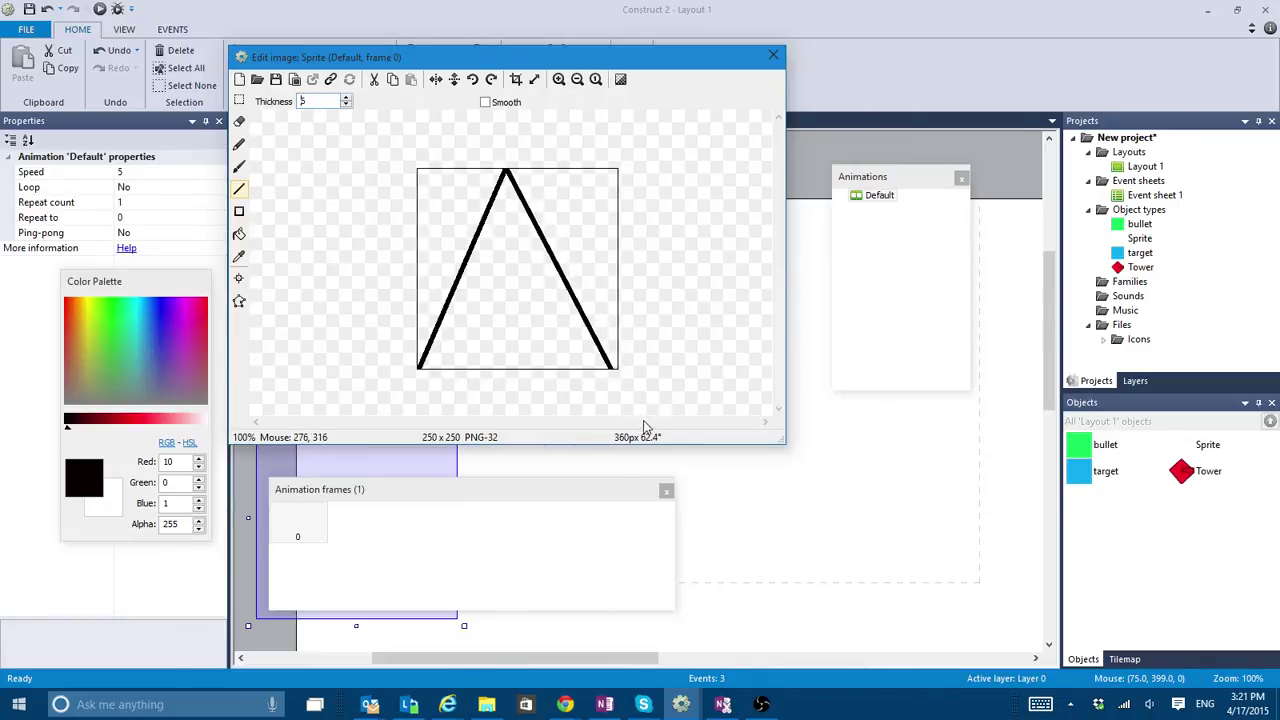
pyautogui.hotkey('ctrl', 'z')
pyautogui.hotkey('ctrl', 'z')
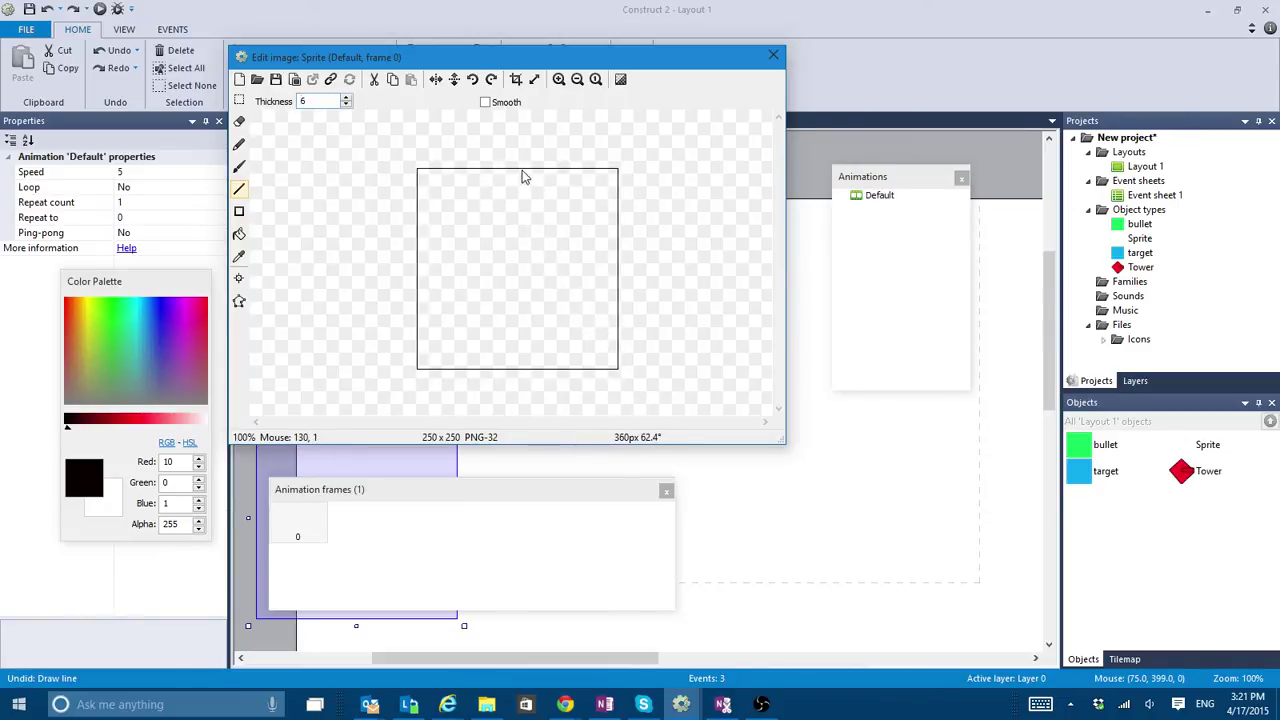
# Draw two near-black lines of thickness 6 from the new sprite's upper edge midpoint to its two lower corners, forming a peak.
pyautogui.moveTo(520, 170)
pyautogui.mouseDown()
pyautogui.moveTo(497, 363)
pyautogui.moveTo(392, 420)
pyautogui.mouseUp()
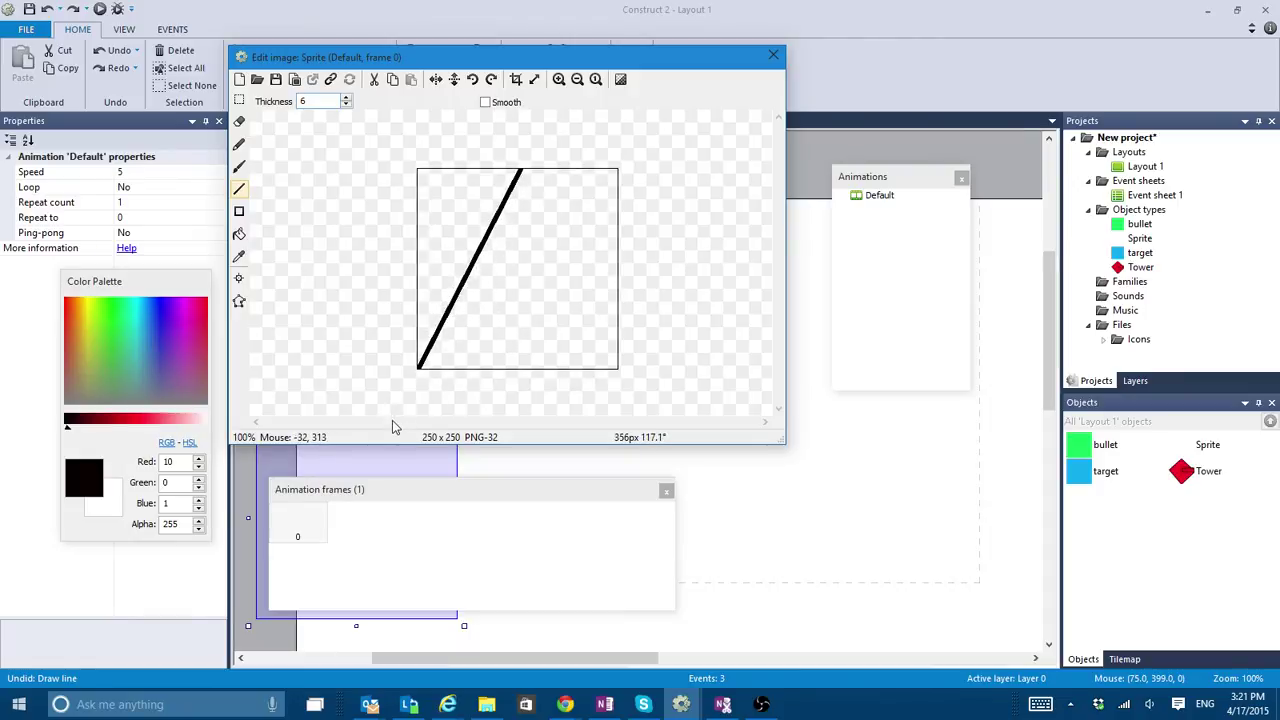
pyautogui.write('6')
pyautogui.moveTo(520, 174); pyautogui.dragTo(633, 405)
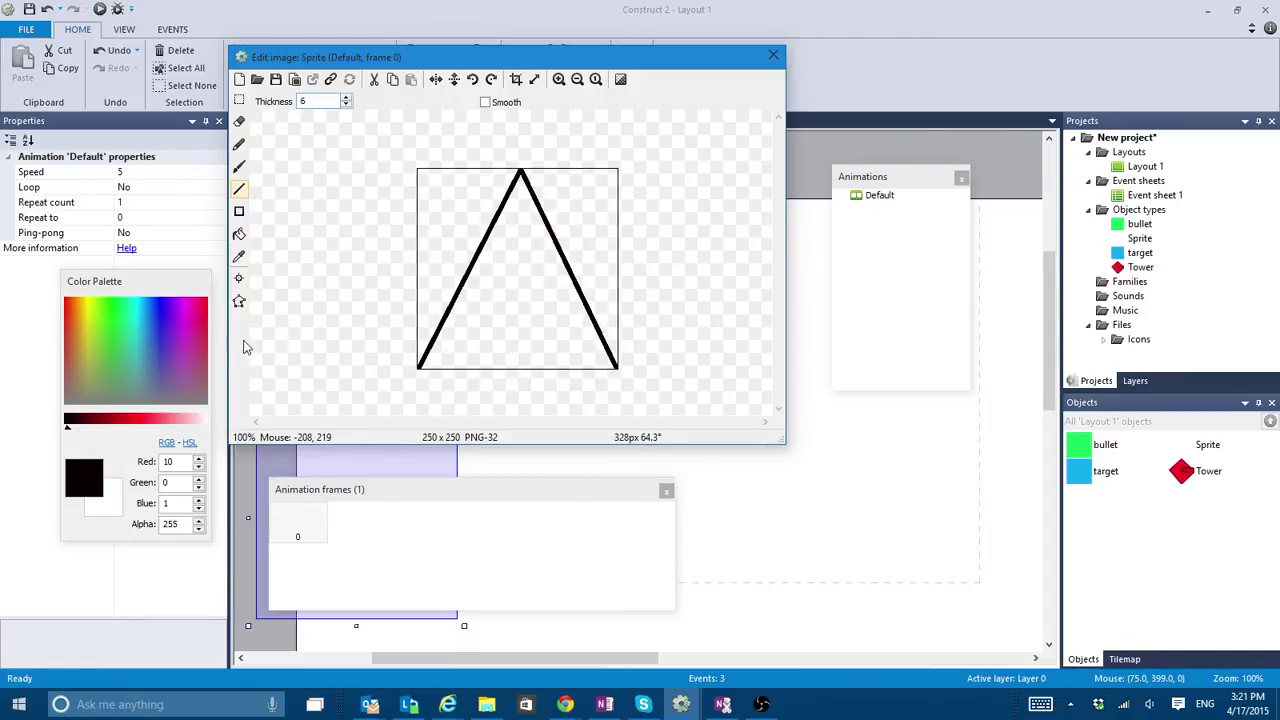
# Fill the inside of the triangle with red (235, 0, 23) and shrink the sprite to 36 × 40 on the layout.
pyautogui.click(130, 426)
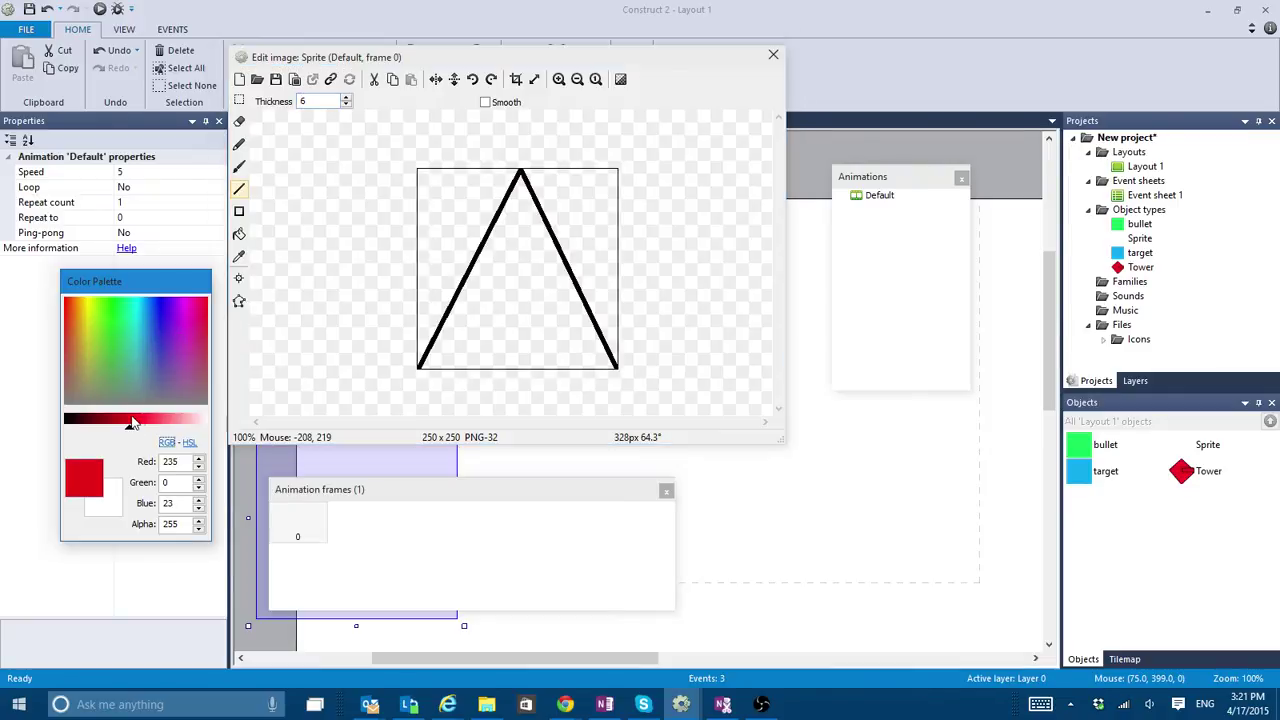
pyautogui.click(239, 233)
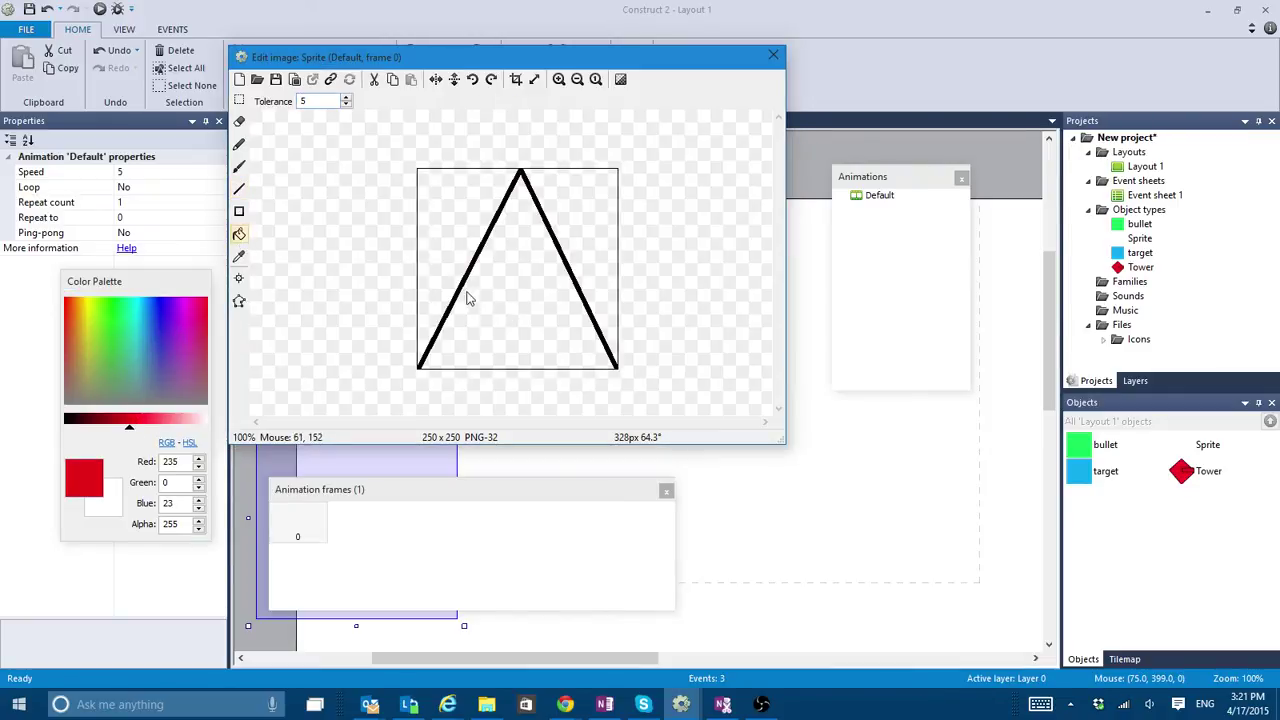
pyautogui.click(477, 285)
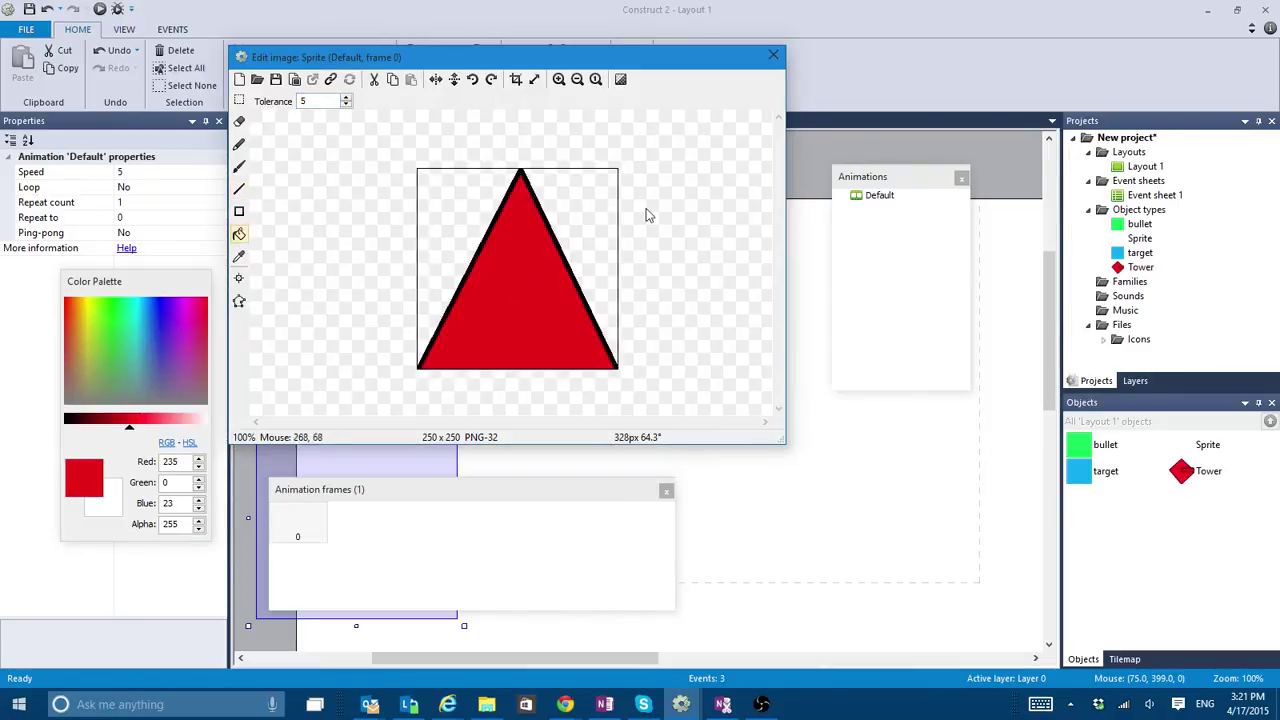
pyautogui.click(773, 55)
pyautogui.moveTo(466, 411); pyautogui.dragTo(410, 451)
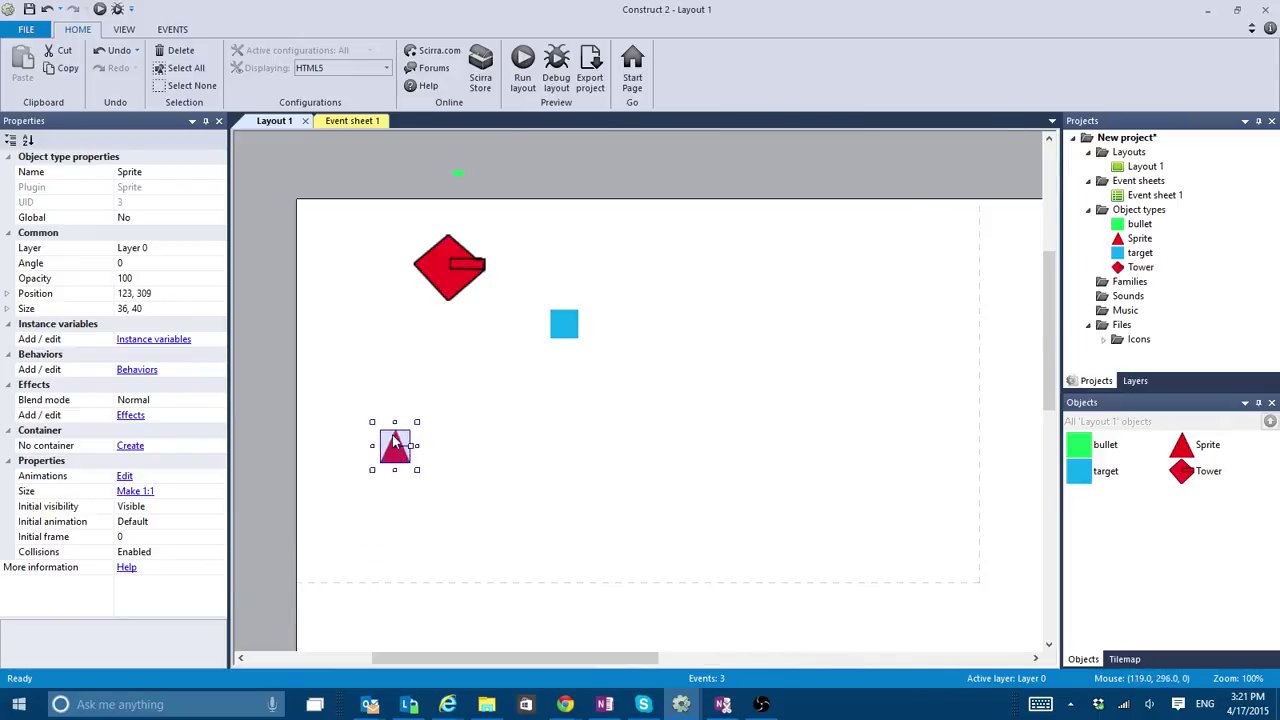
# Rotate the triangle's image 90 degrees clockwise and move the sprite to position 77, 385 in the lower-left area of the layout.
pyautogui.doubleClick(400, 455)
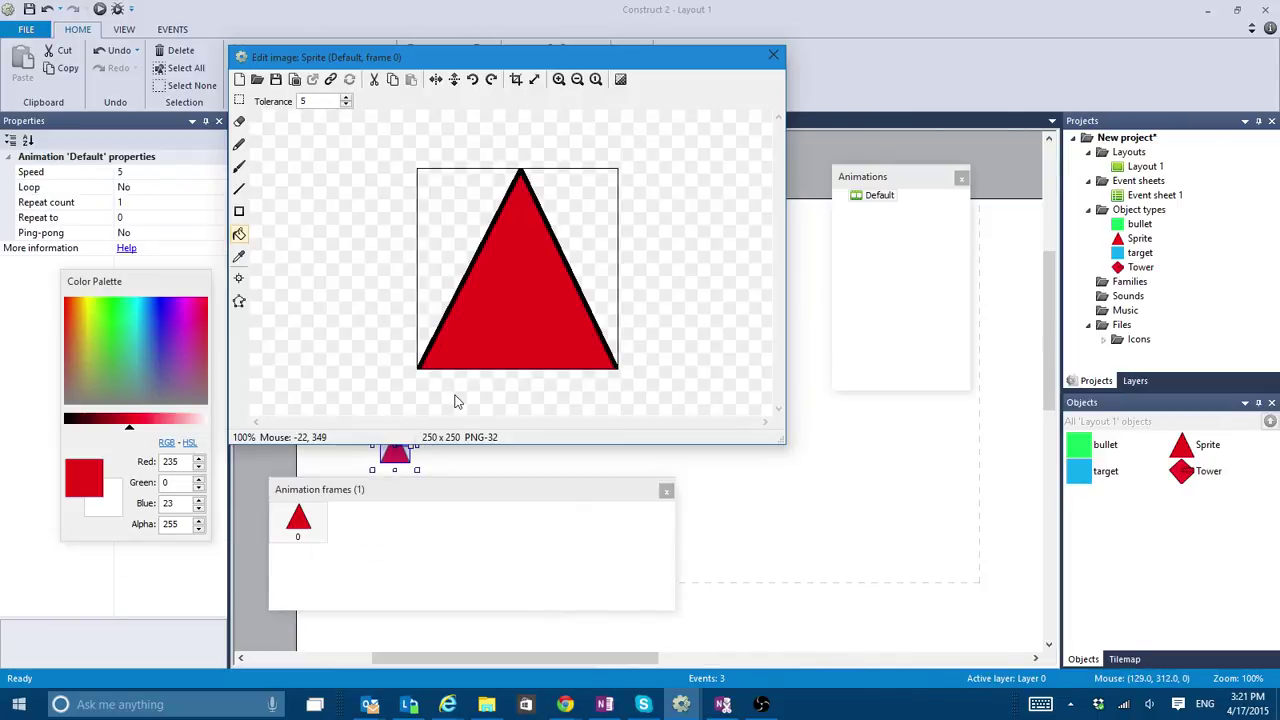
pyautogui.click(491, 80)
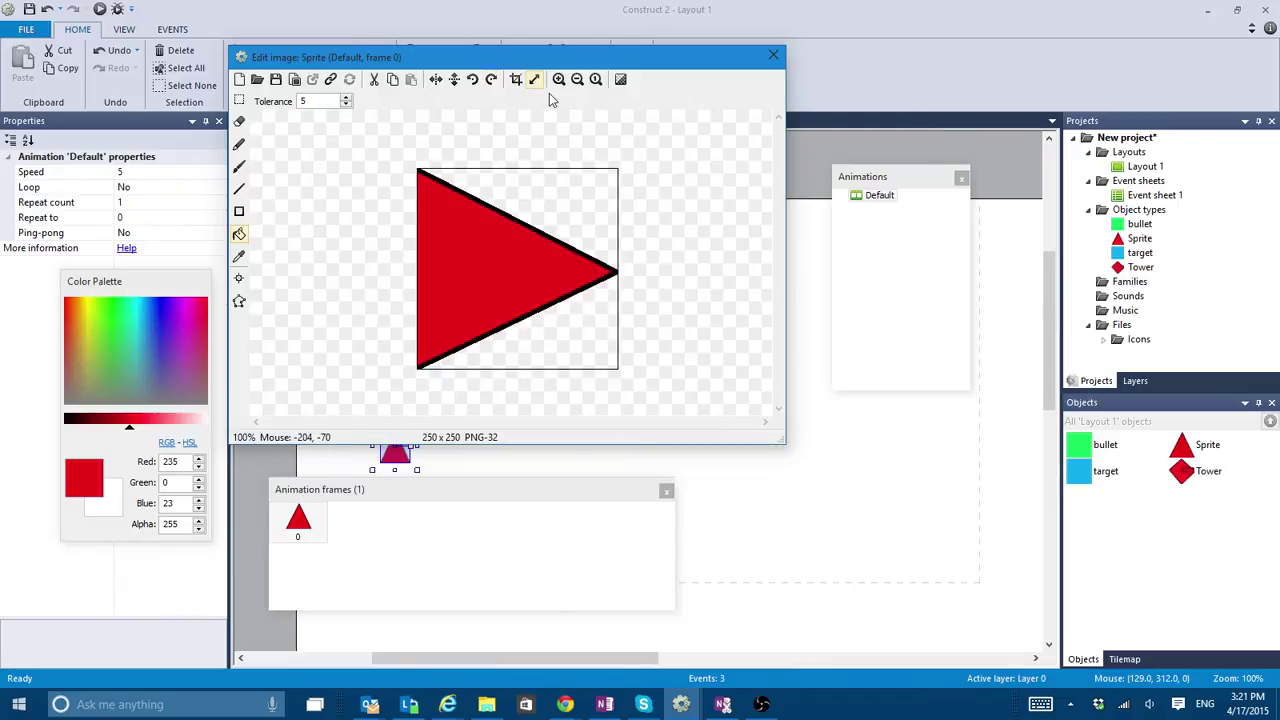
pyautogui.click(773, 54)
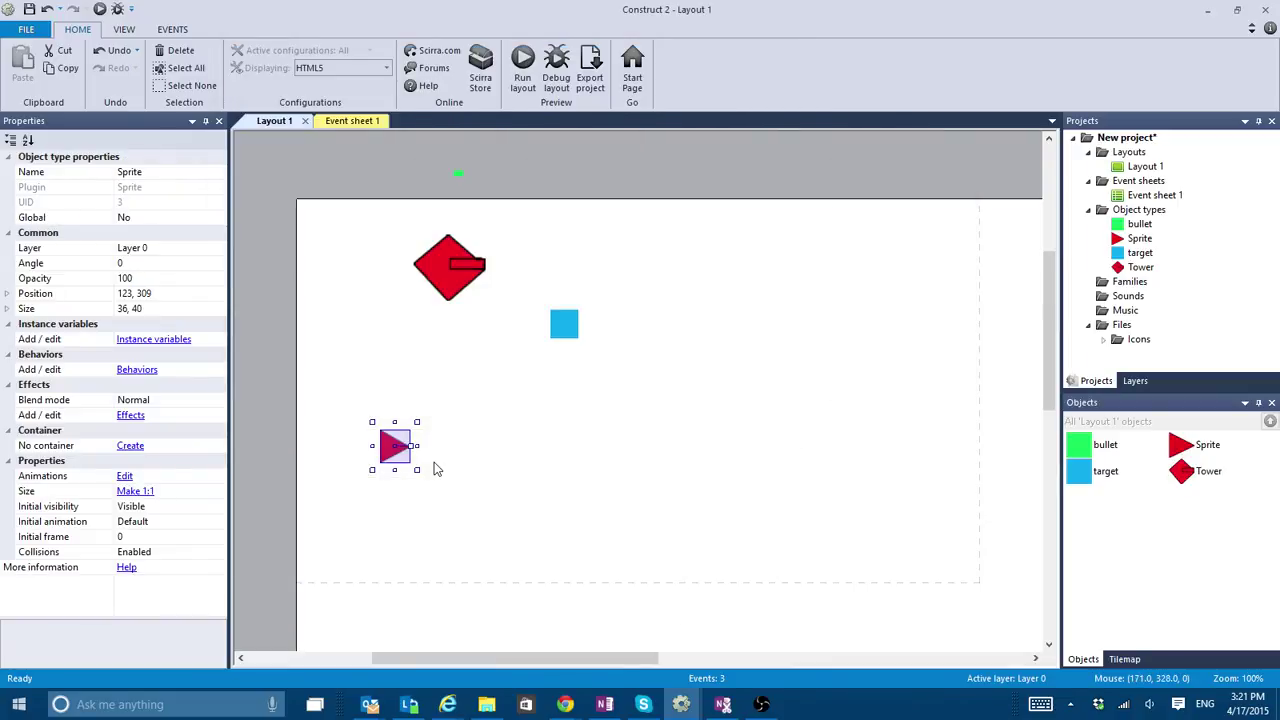
pyautogui.moveTo(400, 448); pyautogui.dragTo(362, 511)
pyautogui.click(500, 400)
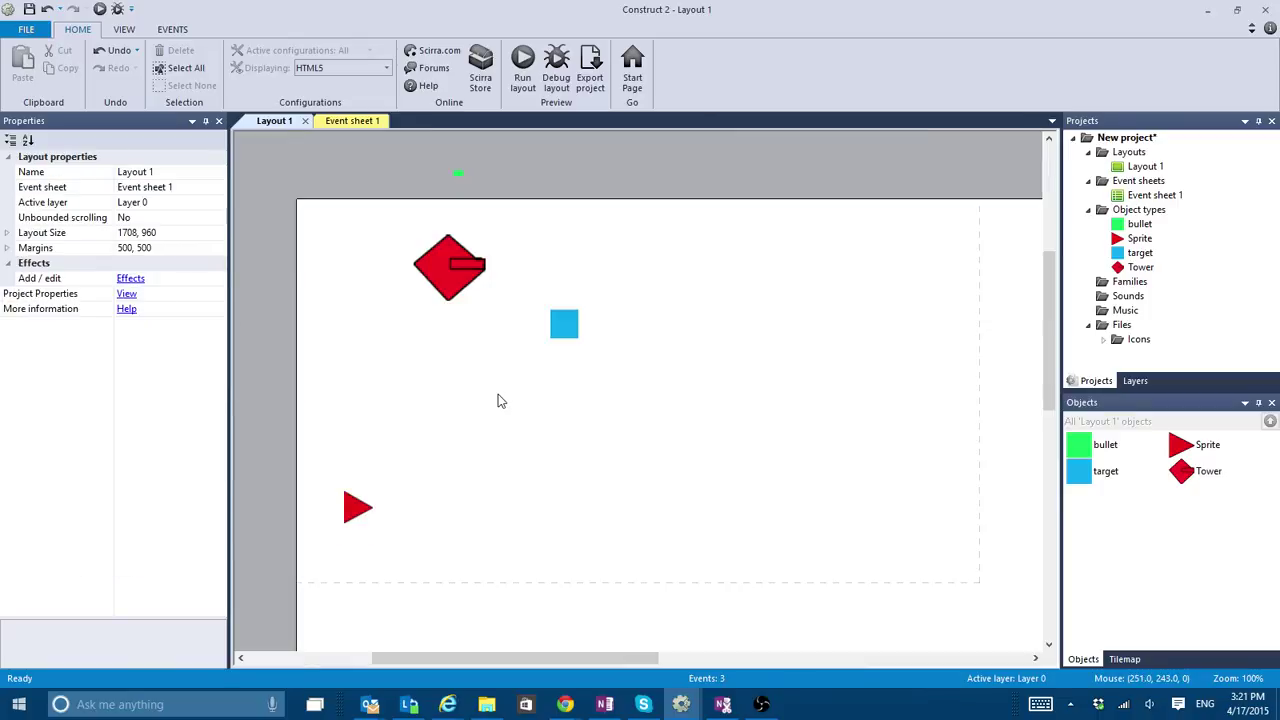
# Add the Pathfinding behavior to the red triangle sprite.
pyautogui.click(350, 510)
pyautogui.click(137, 370)
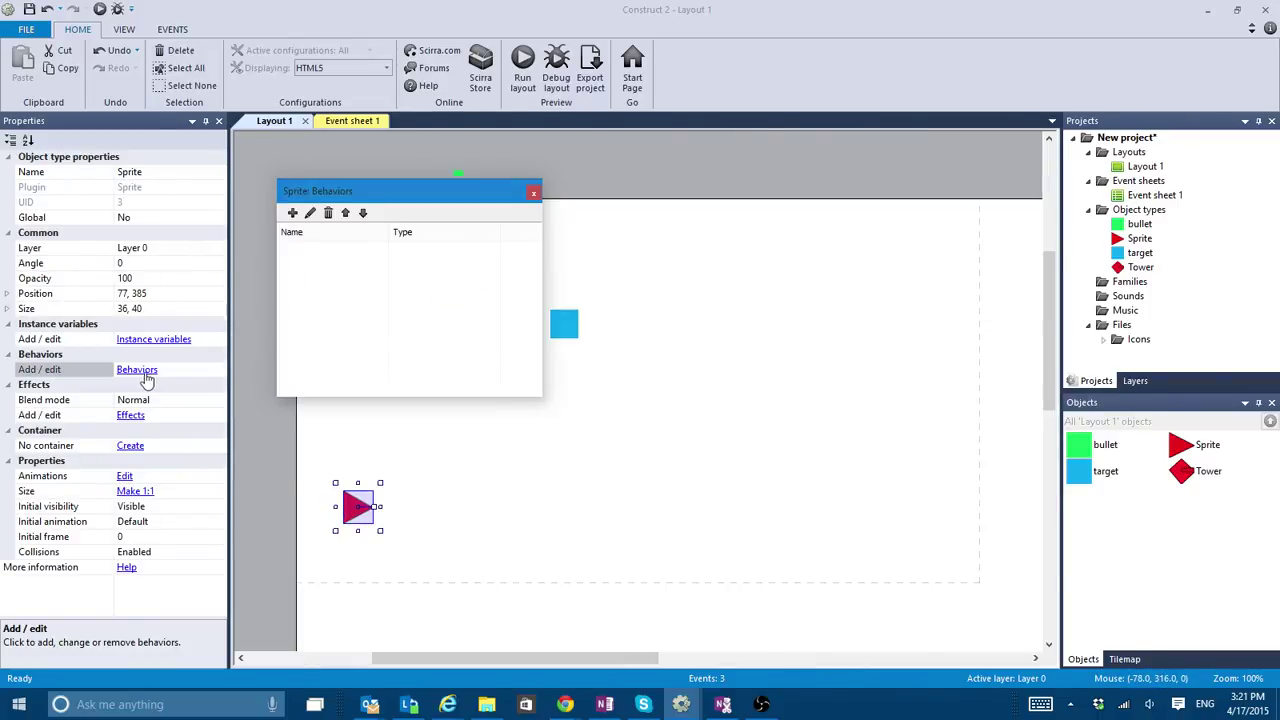
pyautogui.click(297, 211)
pyautogui.scroll(-5, 446, 300)
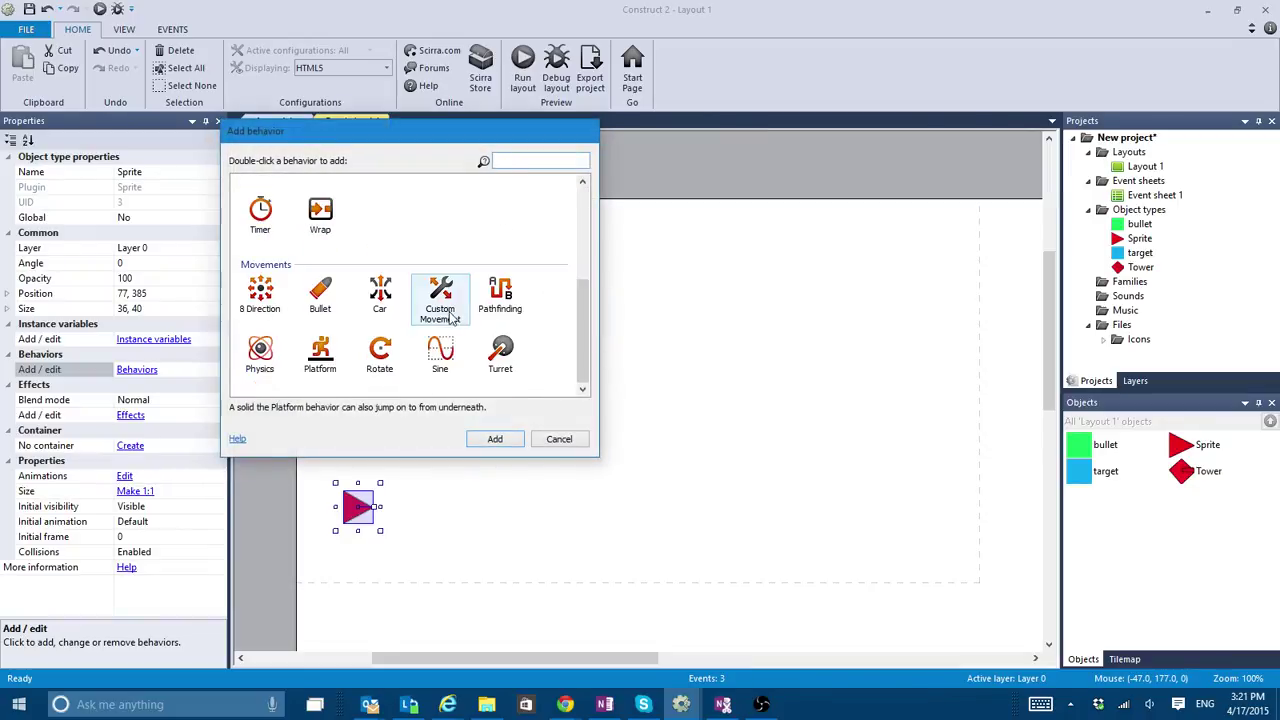
pyautogui.doubleClick(497, 292)
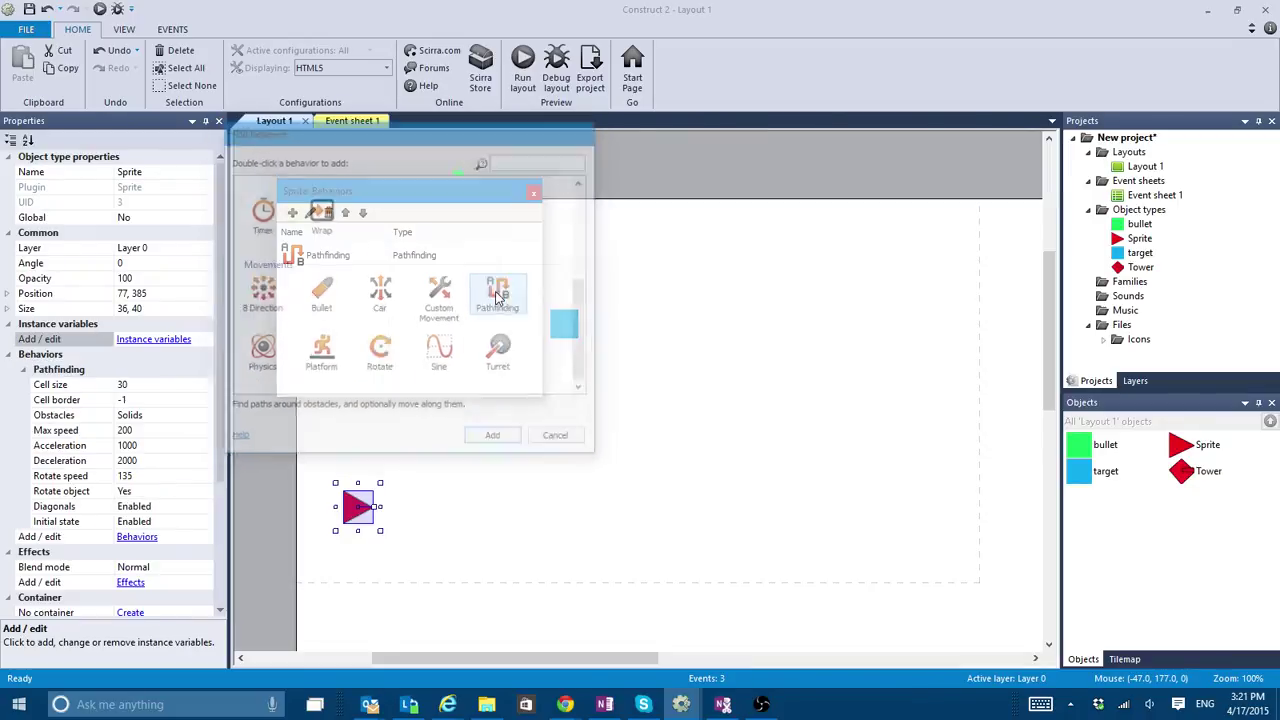
pyautogui.click(533, 192)
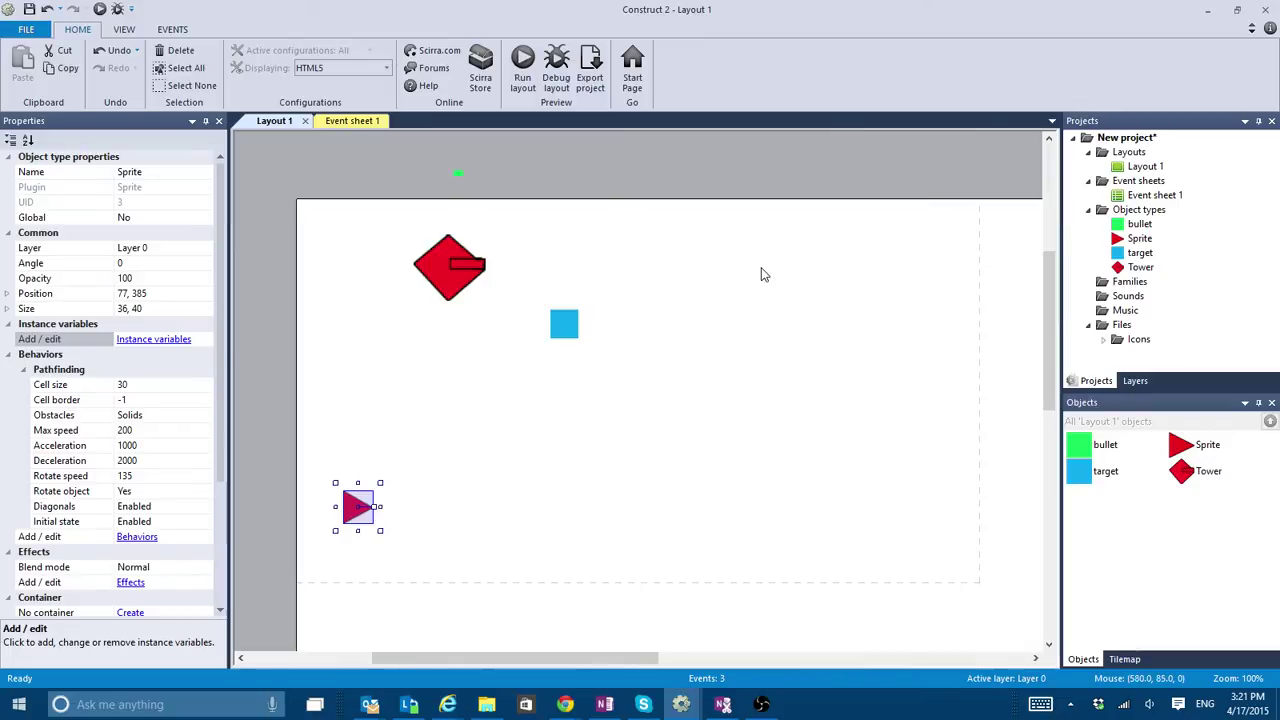
# Insert a new Sprite object in the upper-right area of Layout 1 and fill its image with green (37, 217, 81).
pyautogui.doubleClick(748, 317)
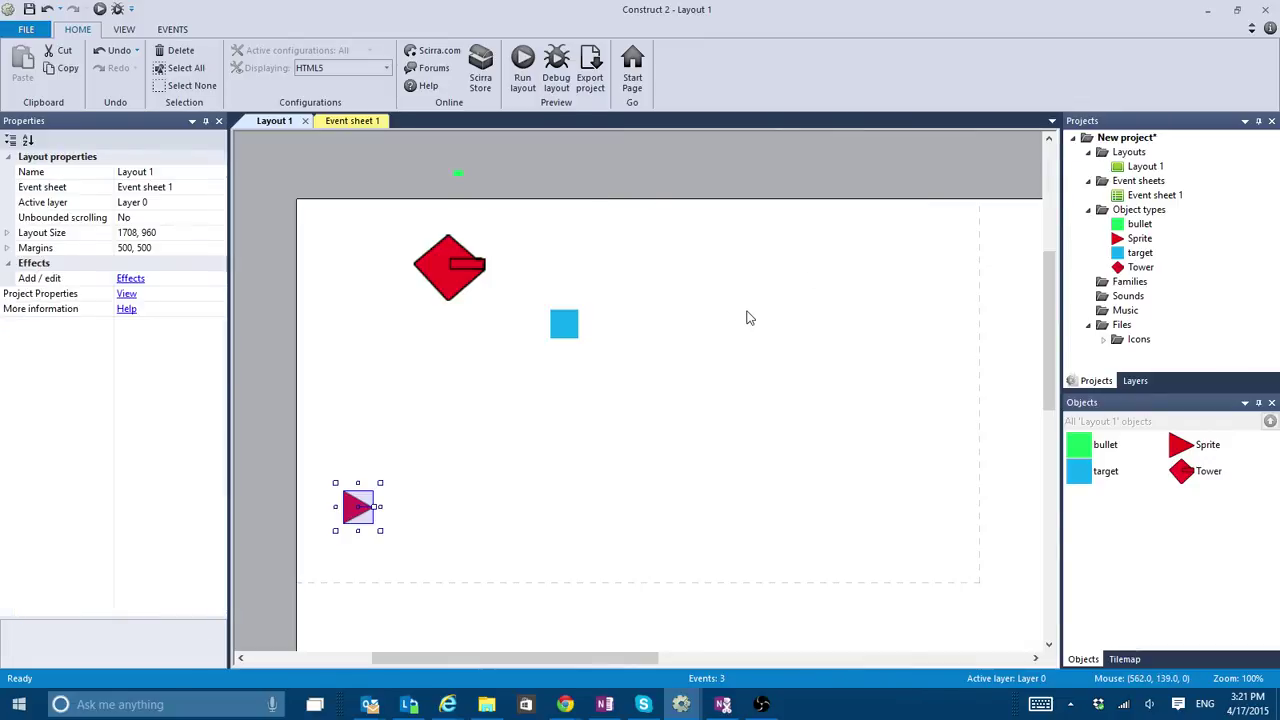
pyautogui.doubleClick(524, 318)
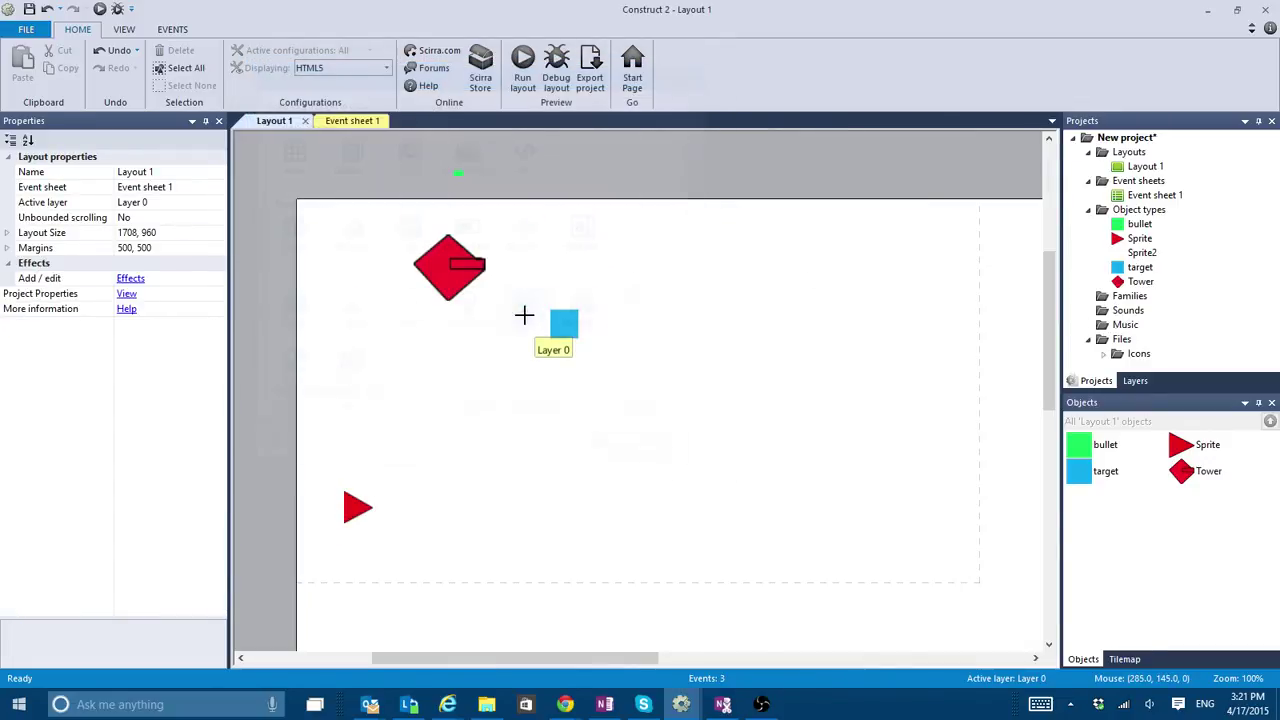
pyautogui.click(831, 249)
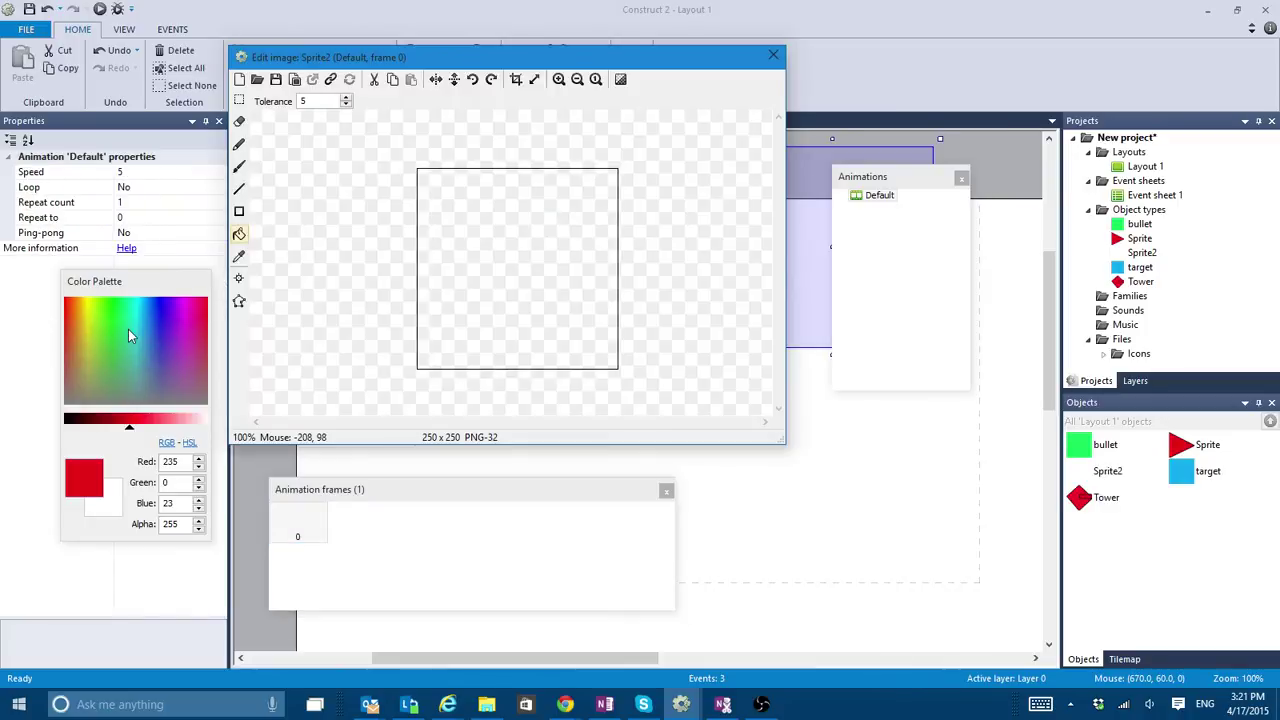
pyautogui.click(118, 333)
pyautogui.click(515, 298)
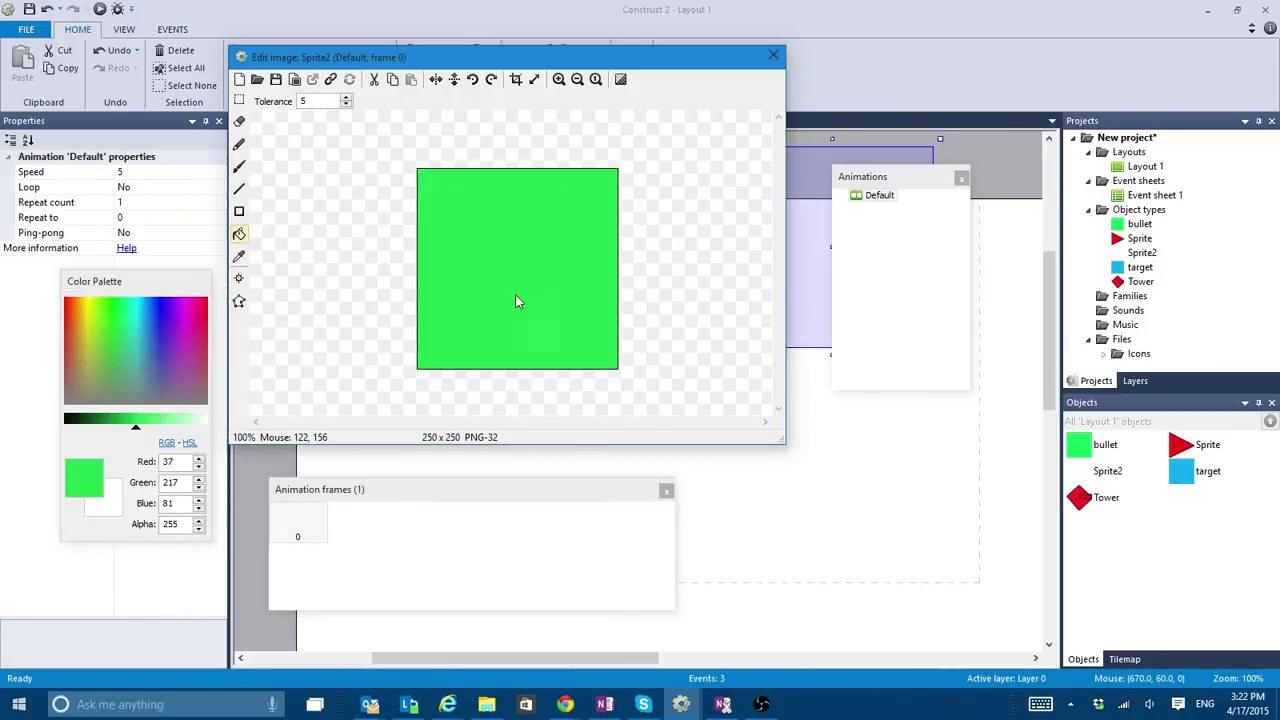
pyautogui.click(773, 55)
# Shrink the new green sprite to 12 × 16 at position 751, 61 and rename it goal.
pyautogui.moveTo(806, 205); pyautogui.dragTo(826, 299)
pyautogui.moveTo(932, 245); pyautogui.dragTo(901, 258)
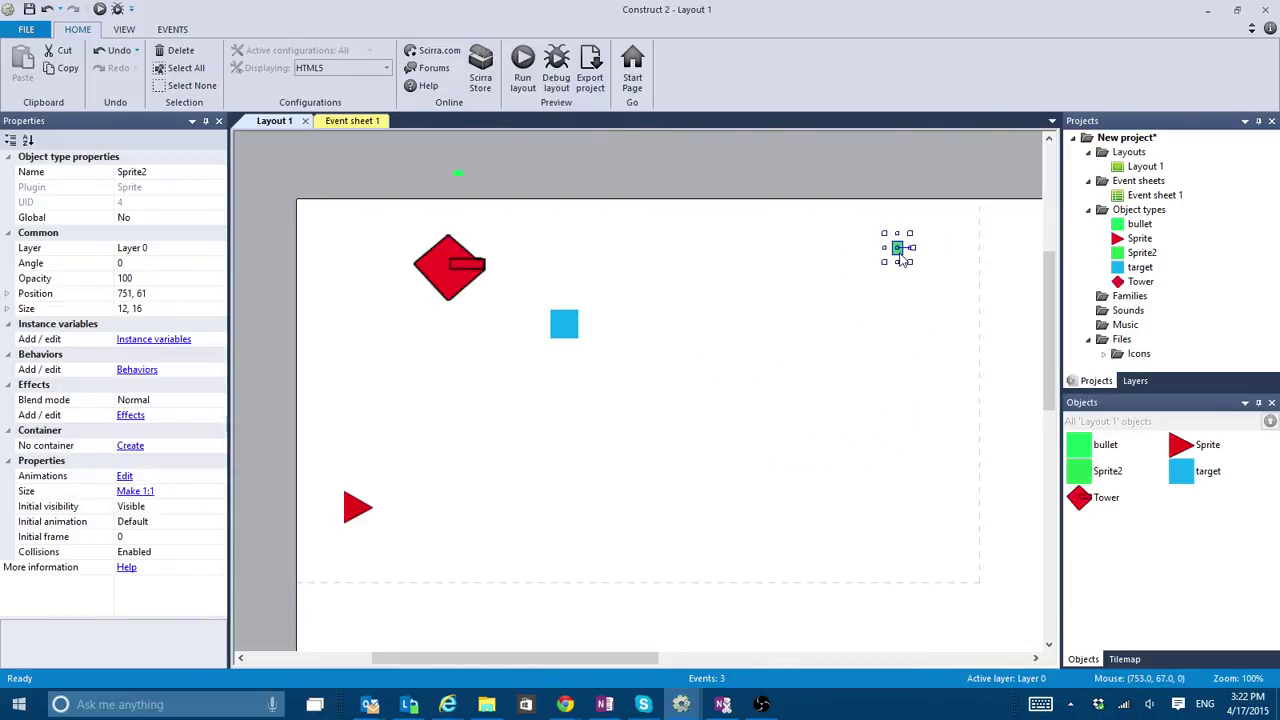
pyautogui.click(172, 170)
pyautogui.write('goal')
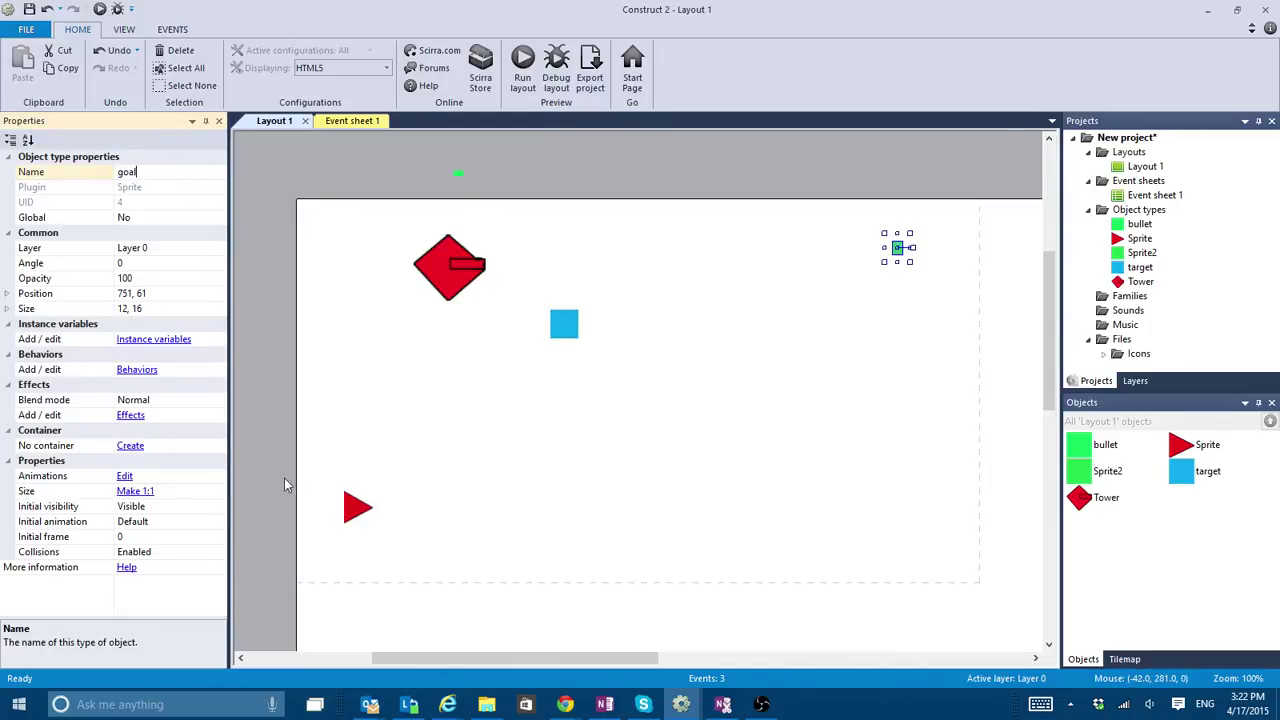
# Rename the red triangle sprite as seeker.
pyautogui.click(358, 507)
pyautogui.click(168, 172)
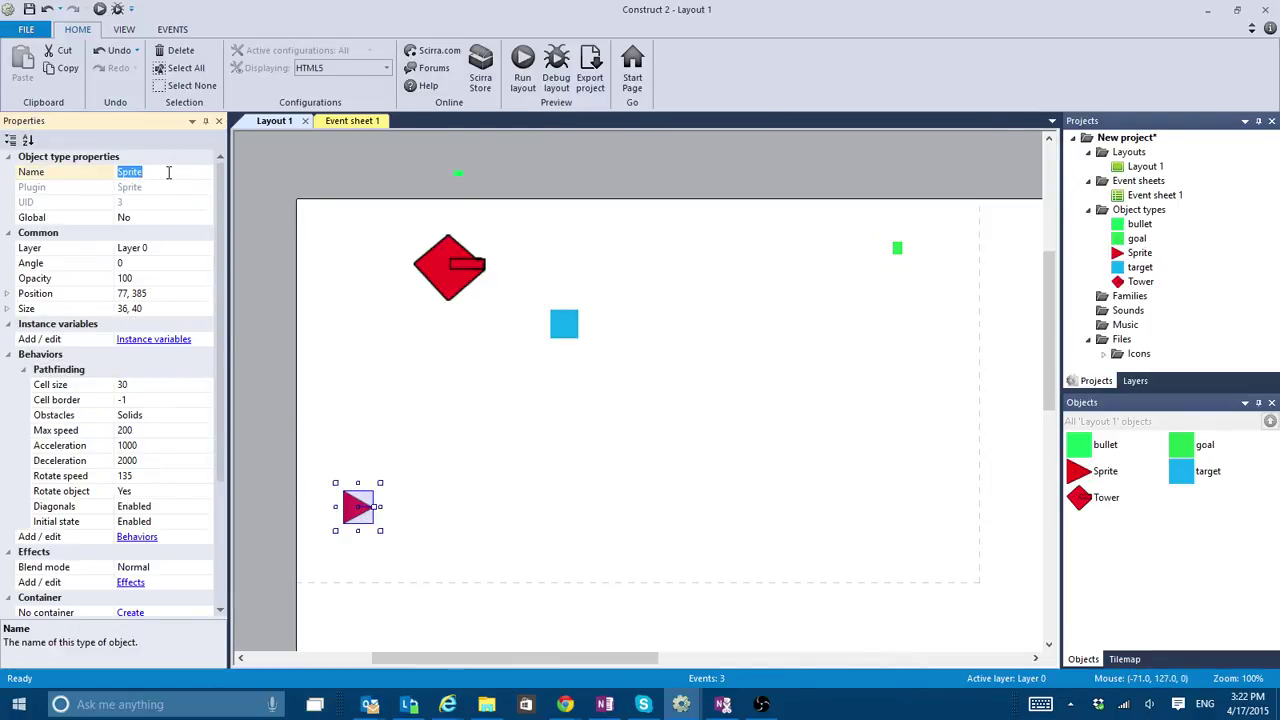
pyautogui.write('seeker')
pyautogui.press('Return')
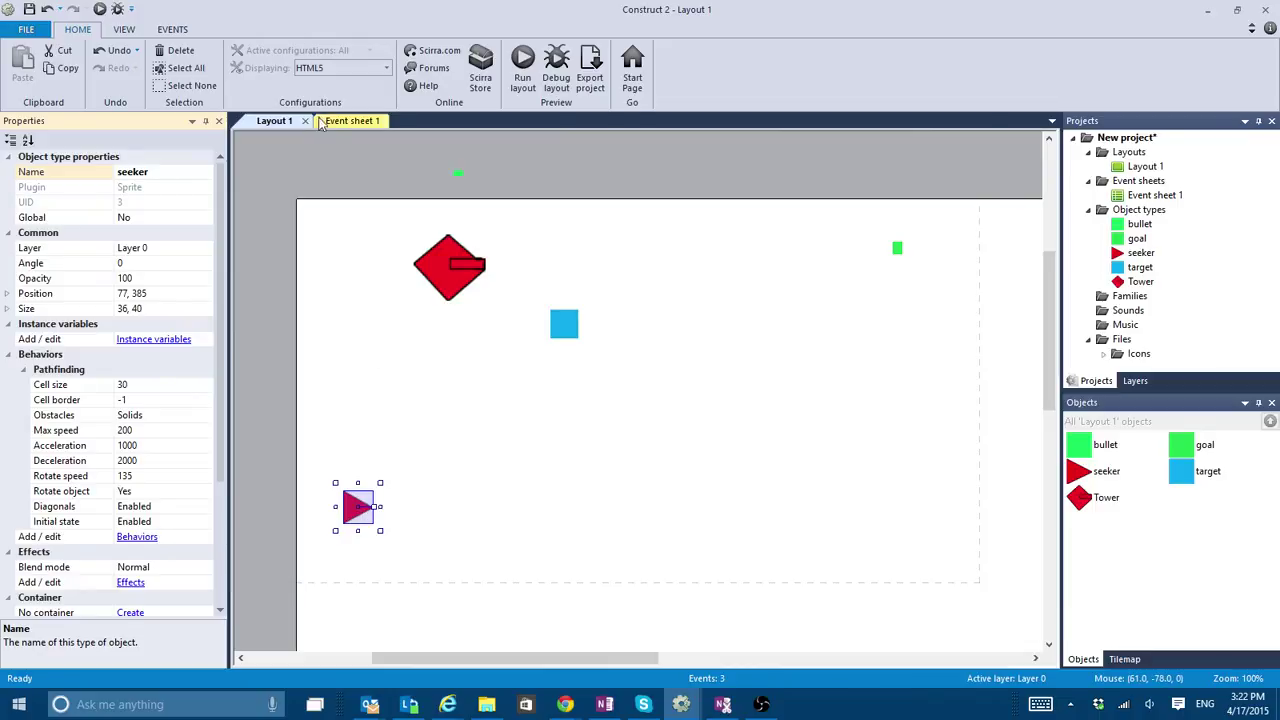
# Add a Pathfinding Find path action for seeker to the On start of layout event in Event sheet 1.
pyautogui.click(352, 120)
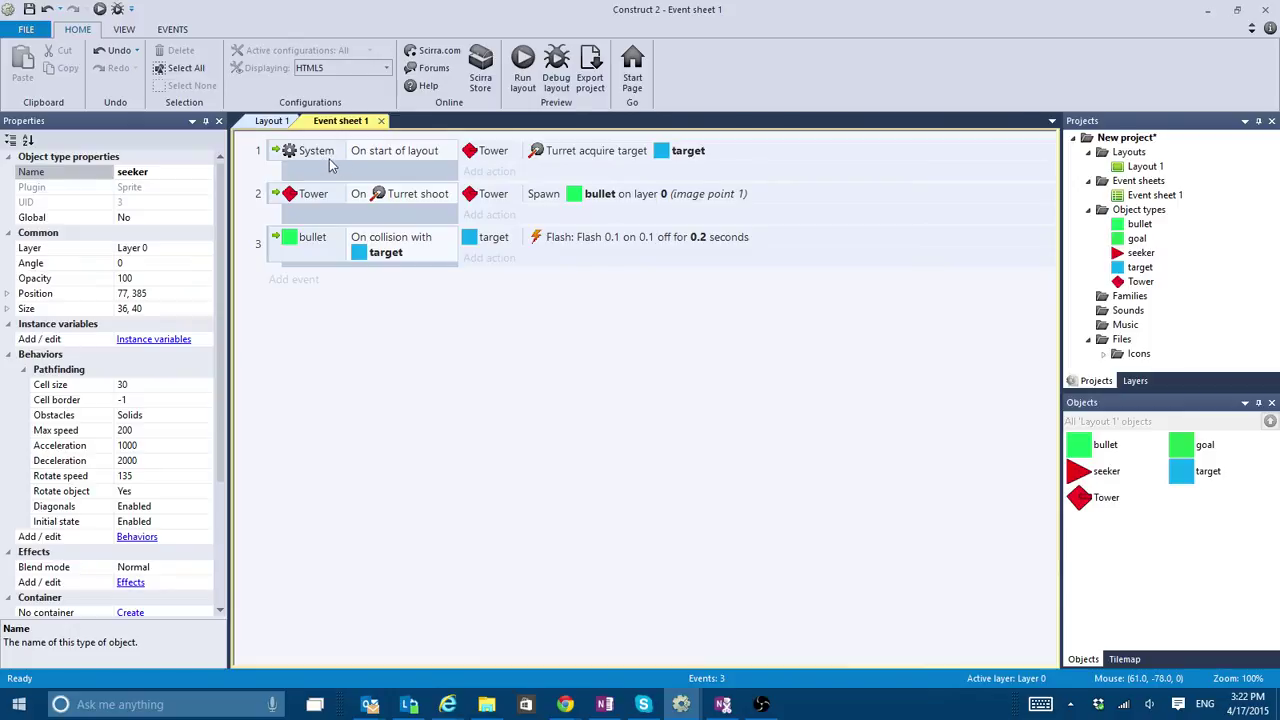
pyautogui.click(272, 158)
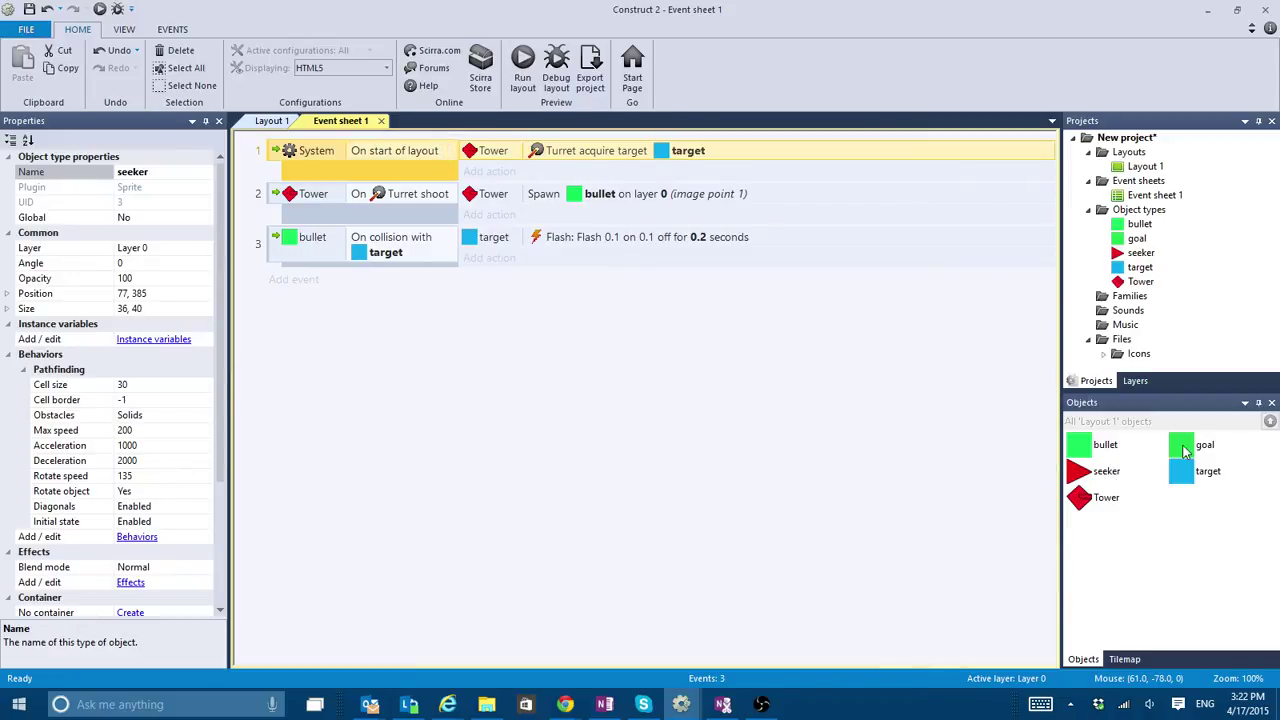
pyautogui.click(495, 172)
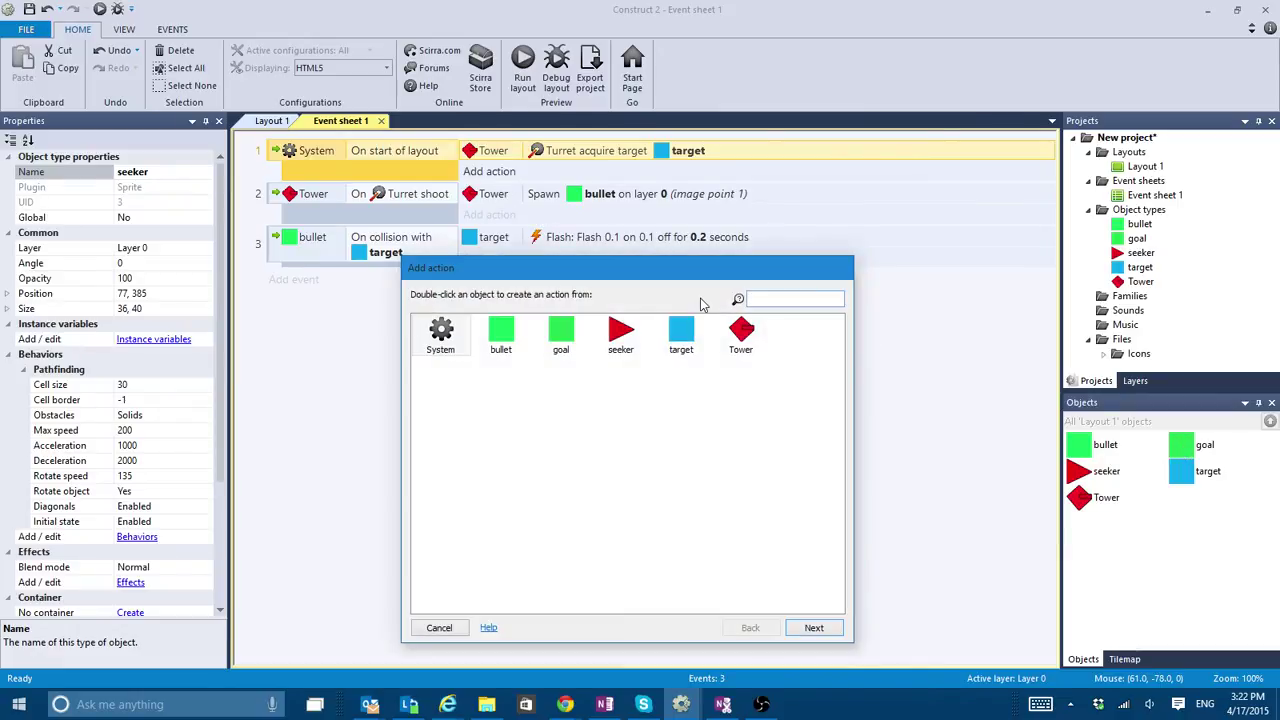
pyautogui.doubleClick(620, 335)
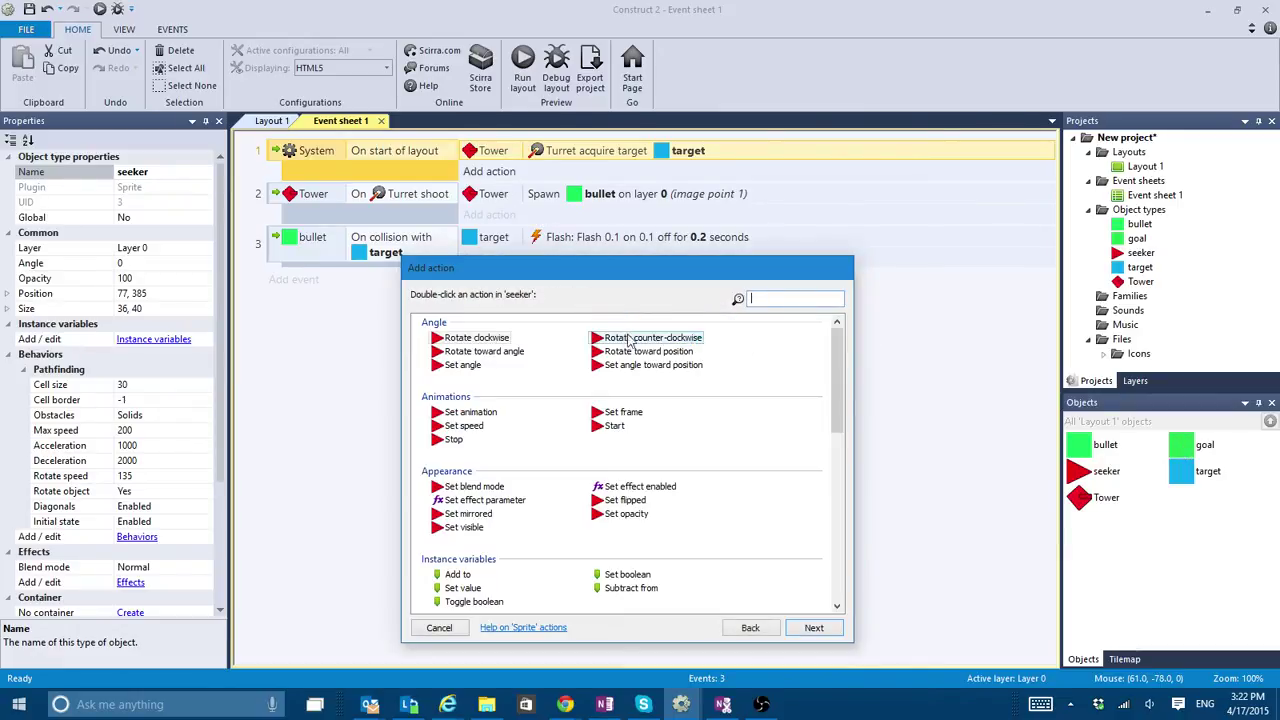
pyautogui.scroll(-3, 715, 400)
pyautogui.scroll(-3, 715, 400)
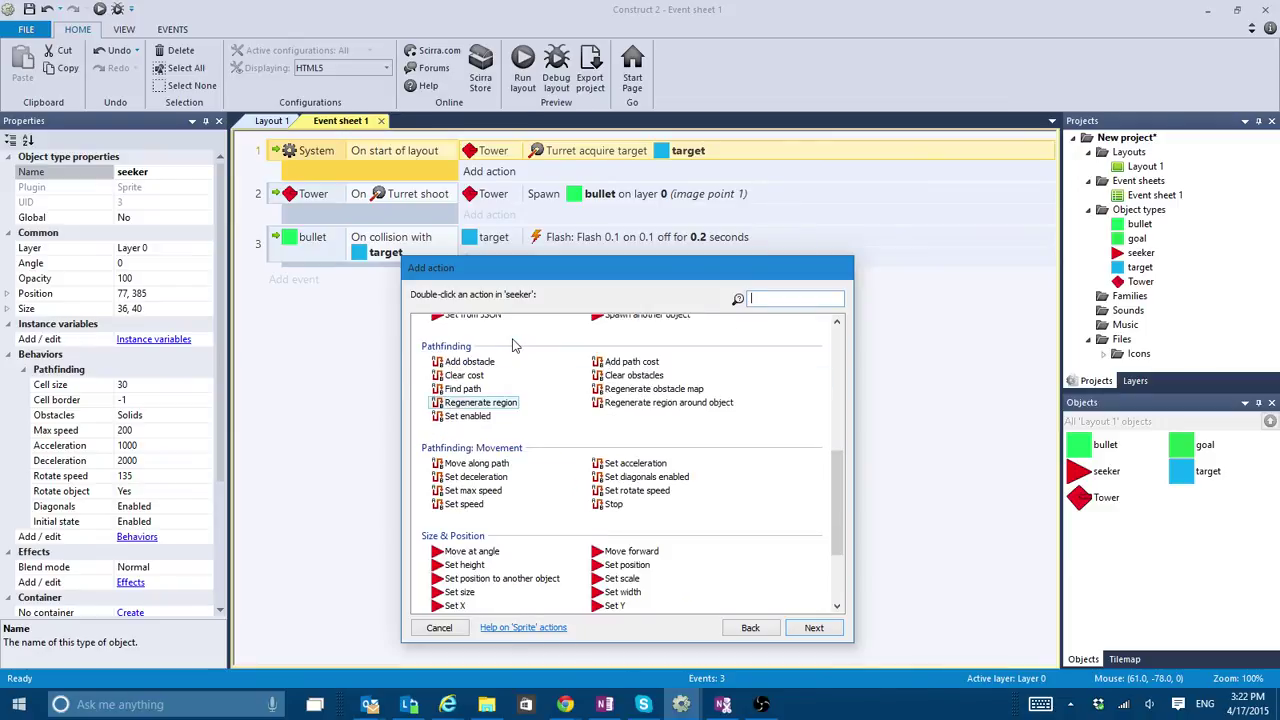
pyautogui.click(600, 363)
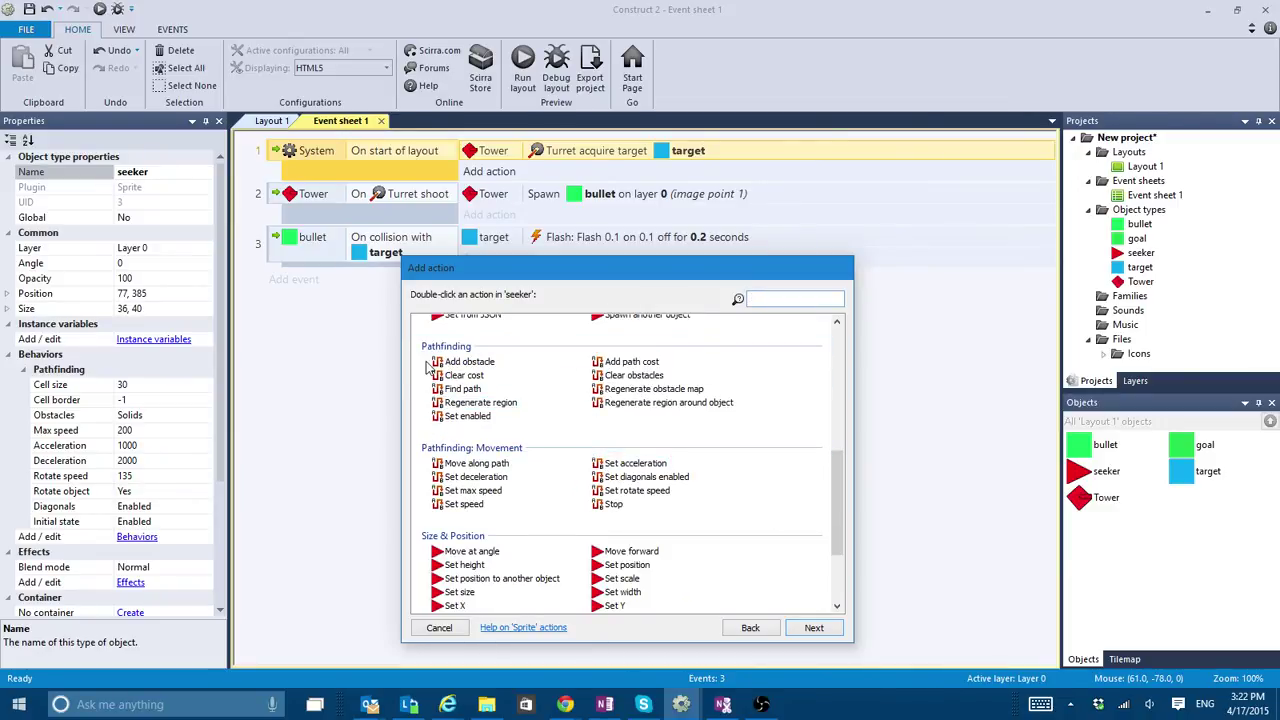
pyautogui.doubleClick(462, 389)
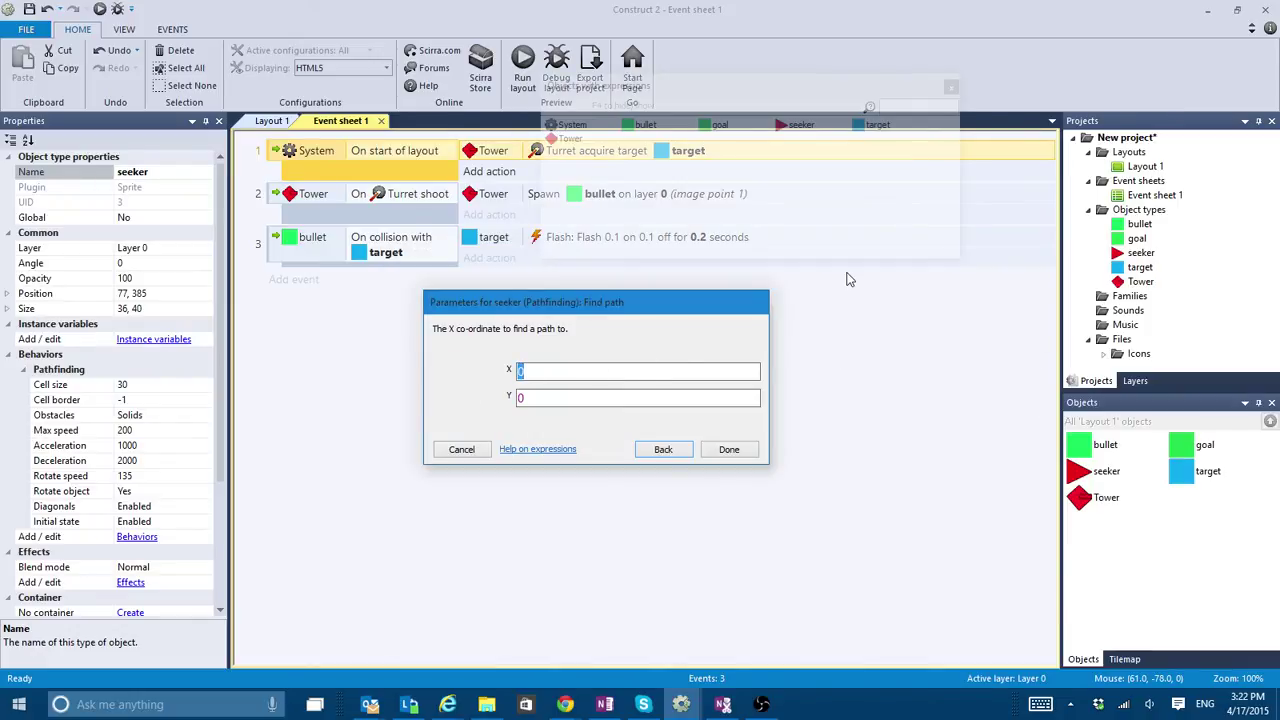
# Set the Find path destination to X goal.X and Y goal.Y, then preview the layout and close the preview.
pyautogui.write('goal')
pyautogui.press('Return')
pyautogui.write('.X')
pyautogui.press('Return')
pyautogui.write('goal')
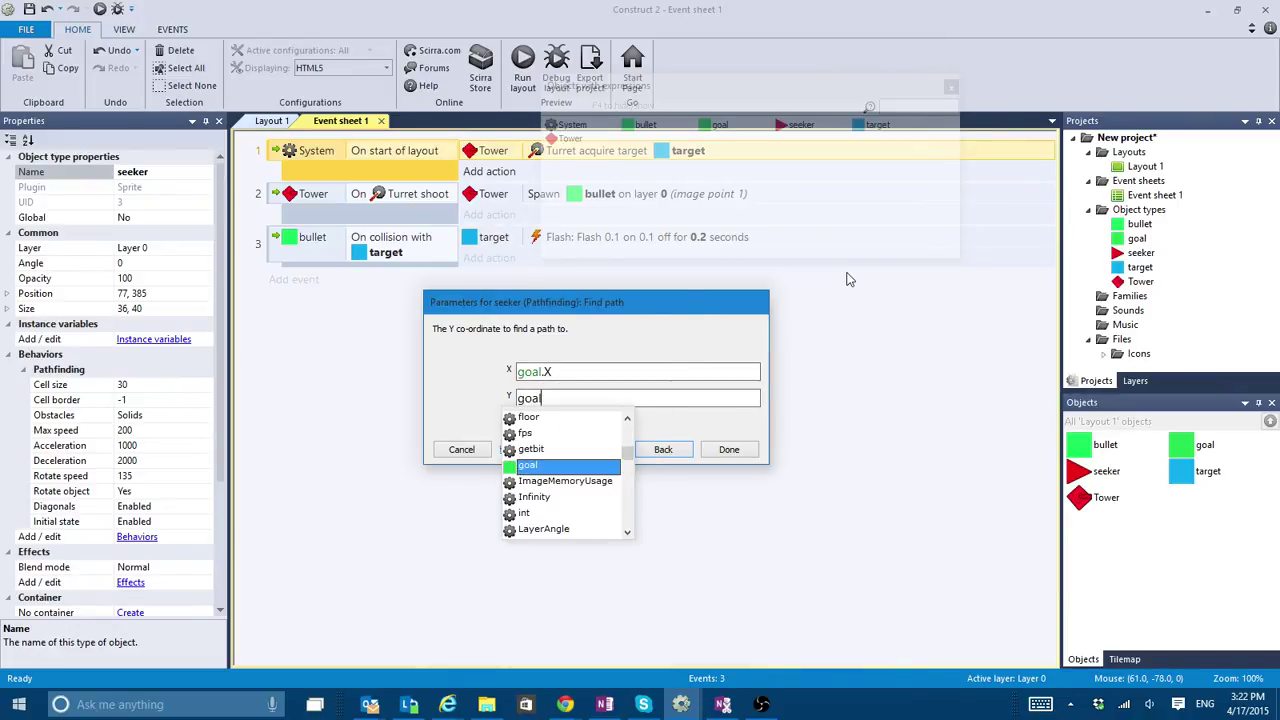
pyautogui.press('Return')
pyautogui.write('.Y')
pyautogui.press('Return')
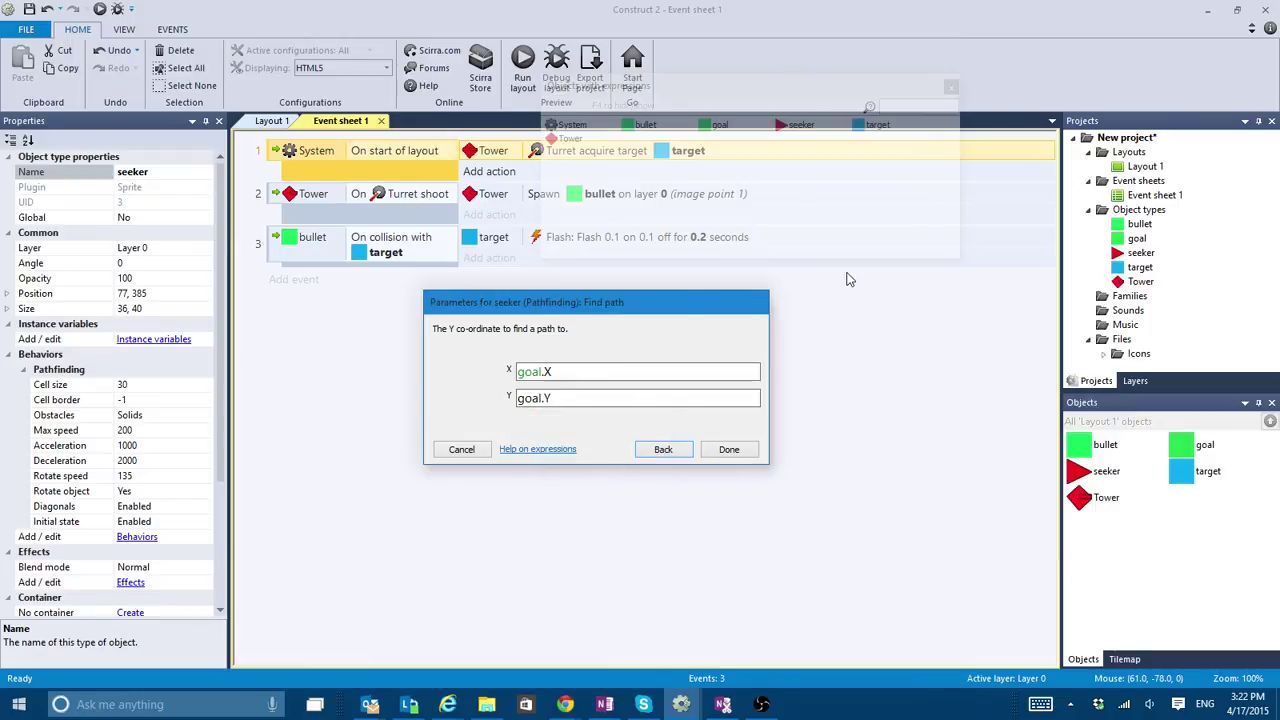
pyautogui.press('Return')
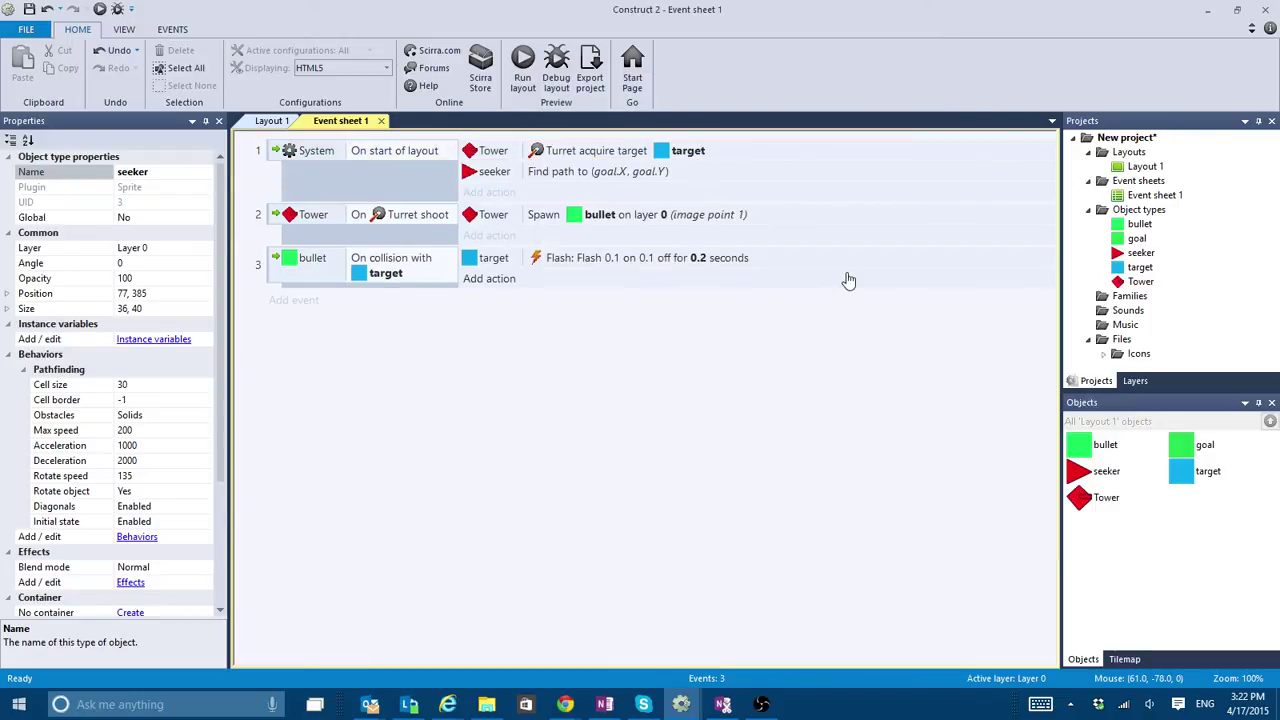
pyautogui.click(522, 66)
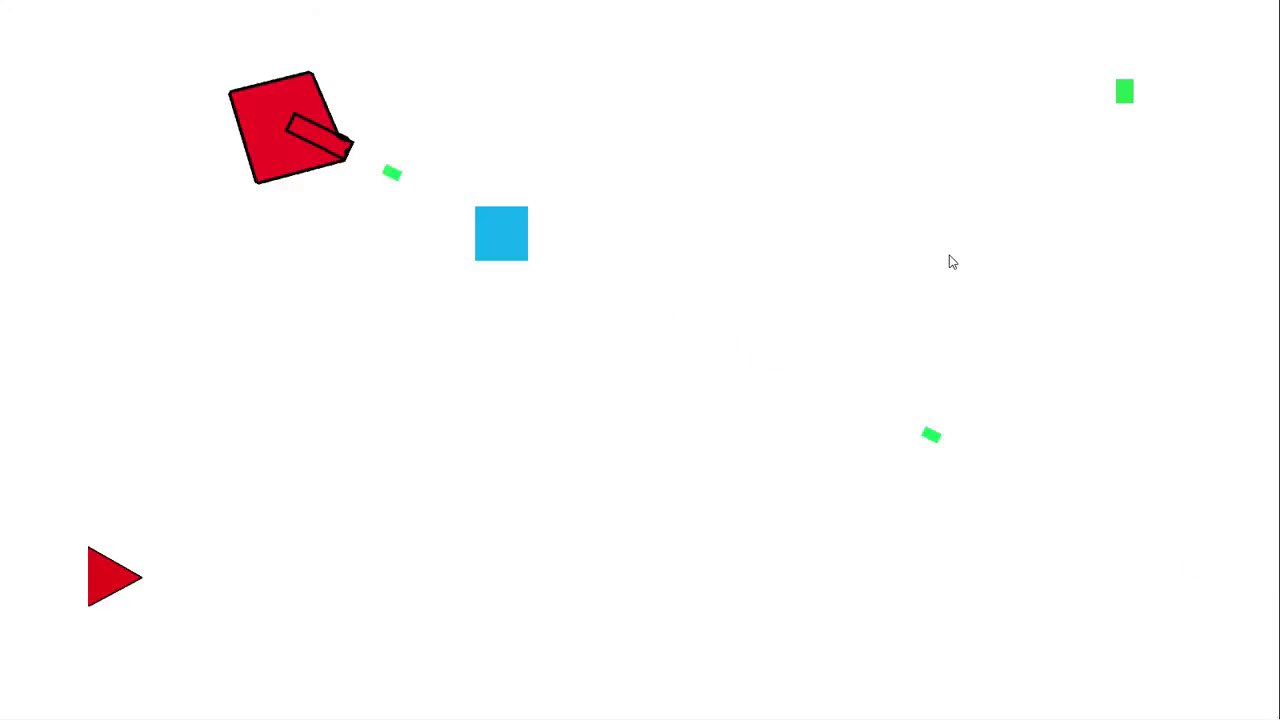
pyautogui.hotkey('alt', 'F4')
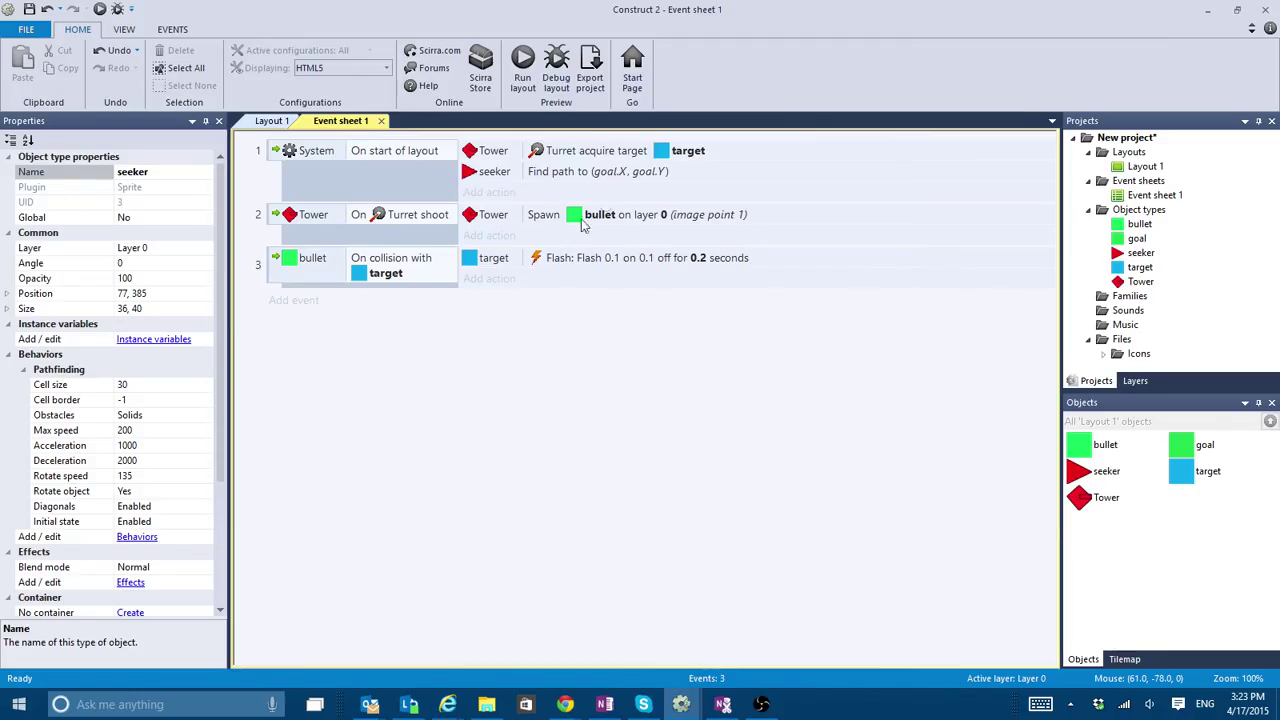
# Add a new event to Event sheet 1 with the seeker Pathfinding condition On path found.
pyautogui.click(293, 302)
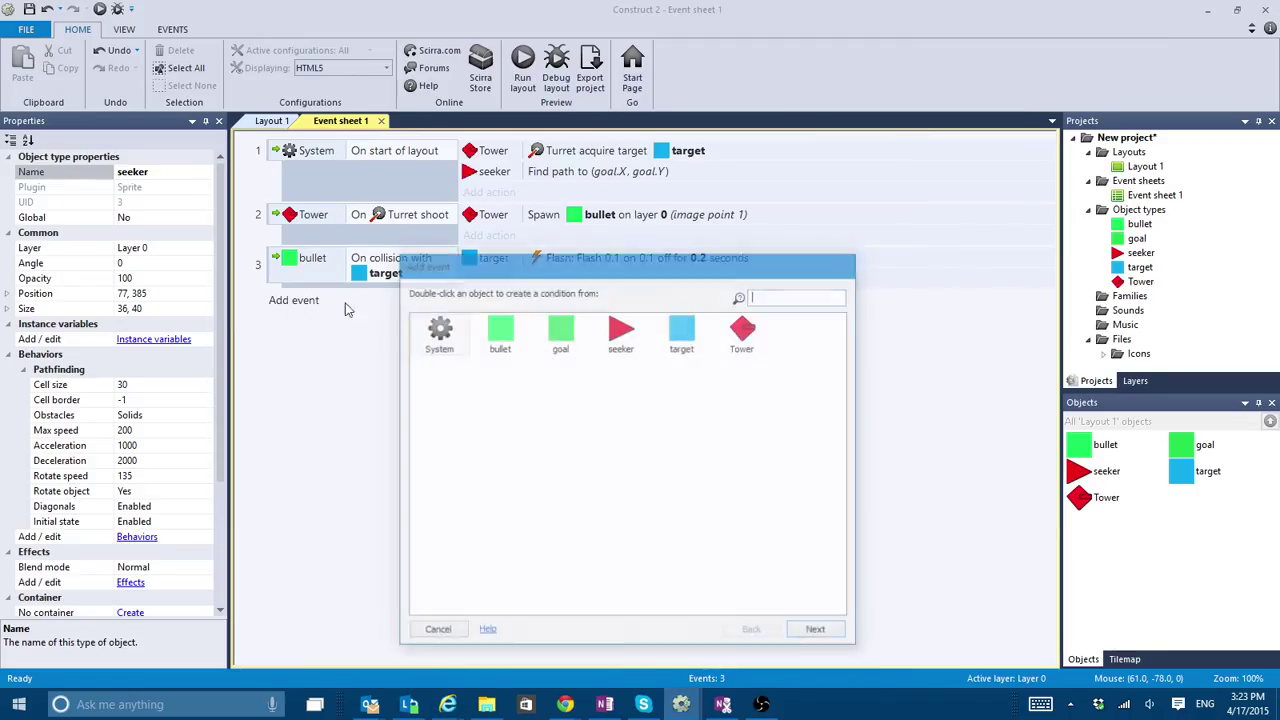
pyautogui.doubleClick(621, 335)
pyautogui.scroll(-10, 706, 400)
pyautogui.click(437, 384)
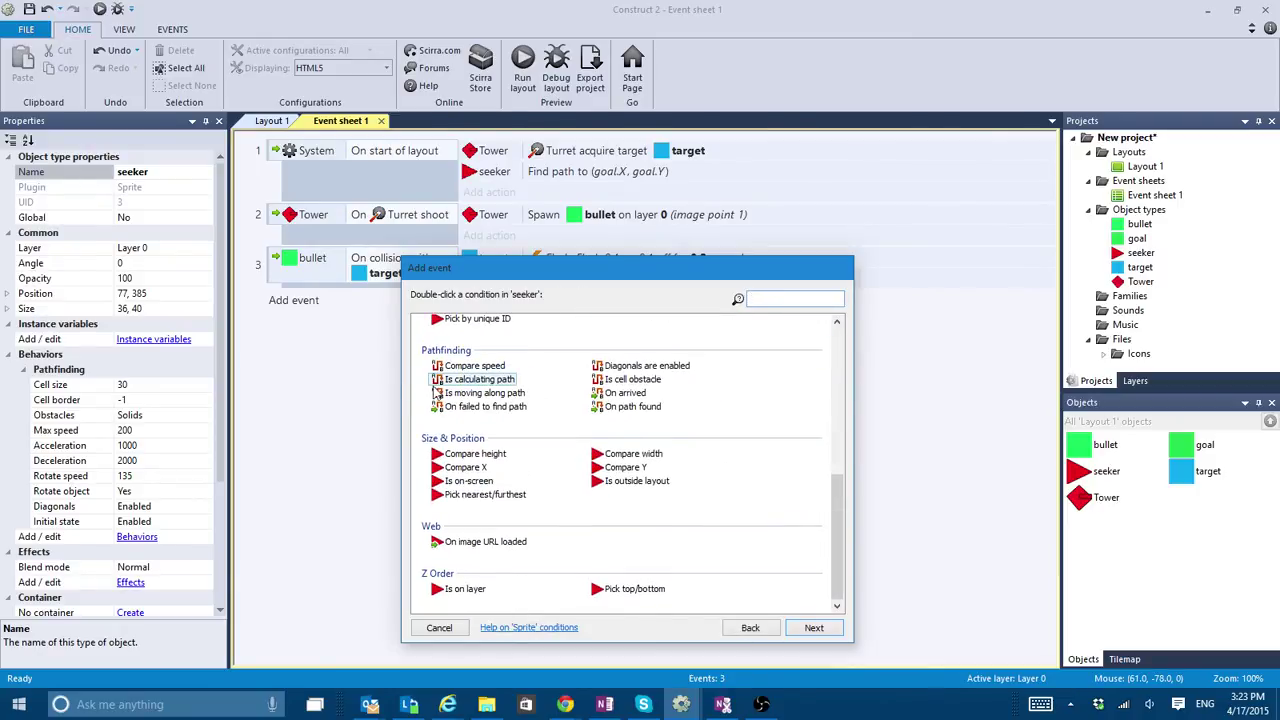
pyautogui.click(592, 381)
pyautogui.click(621, 409)
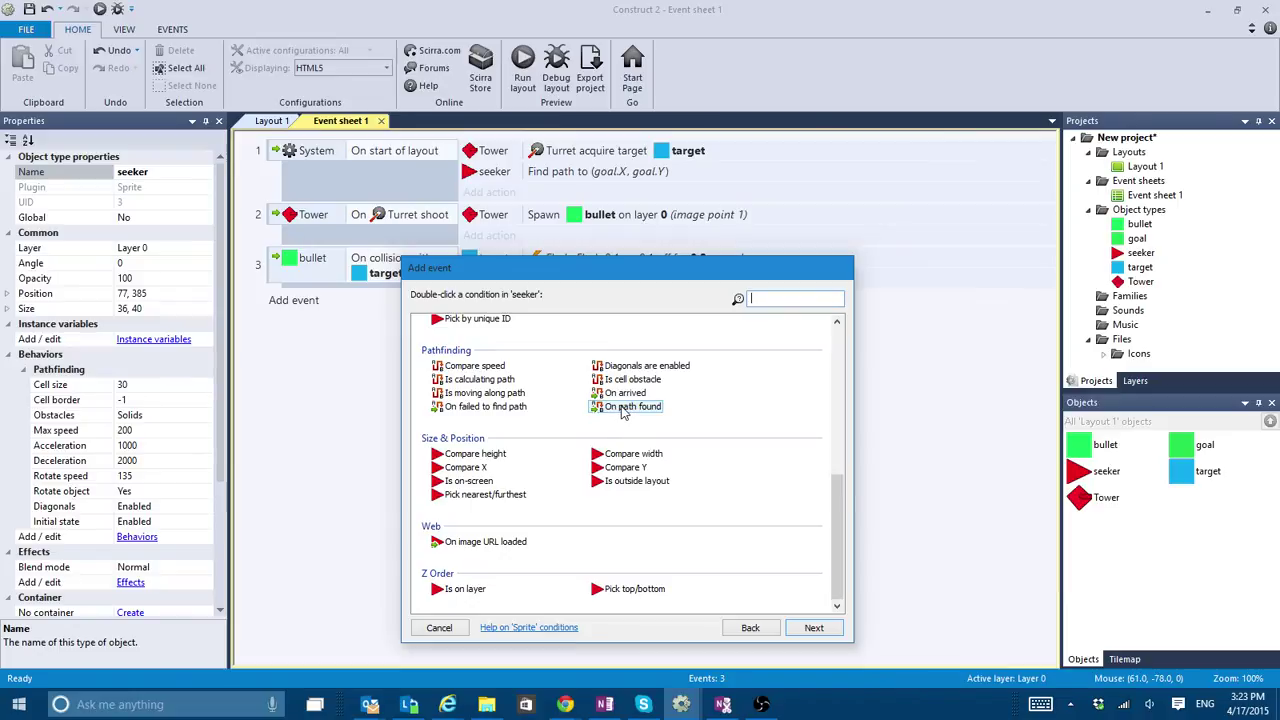
pyautogui.click(480, 410)
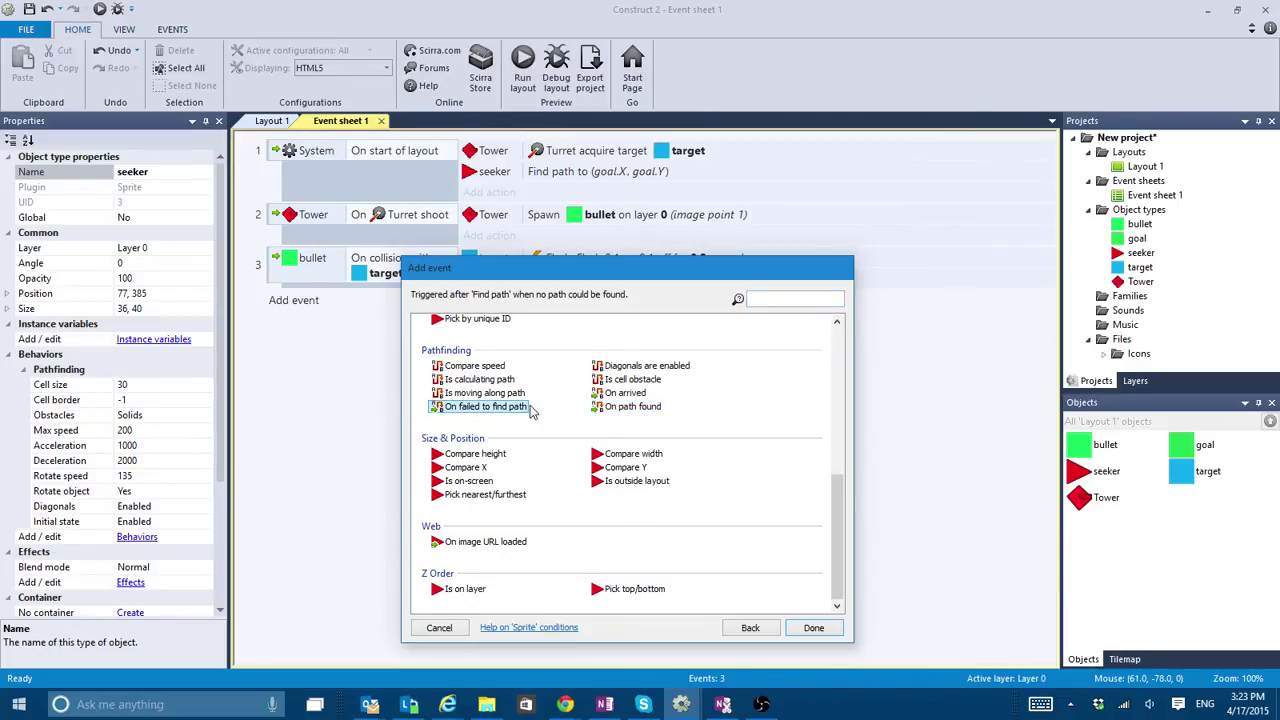
pyautogui.doubleClick(625, 407)
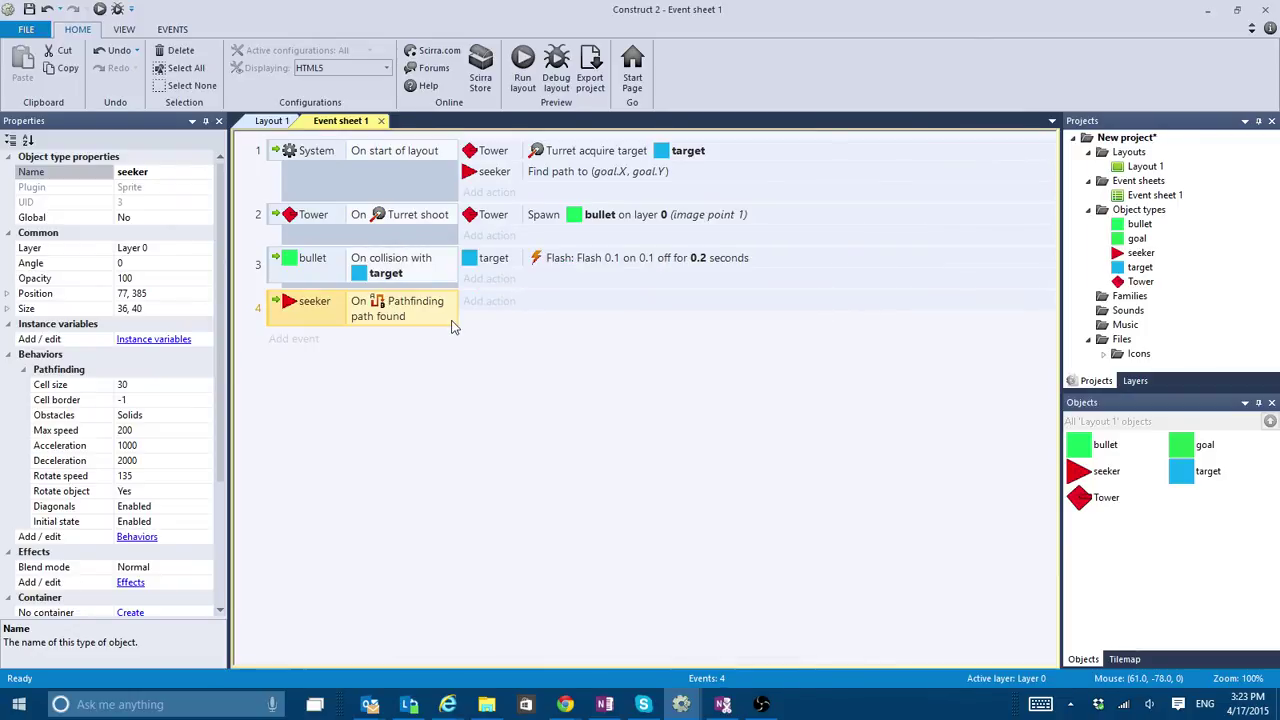
# Add a Pathfinding Move along path action for seeker to the On path found event, then preview the layout and close the preview.
pyautogui.click(489, 301)
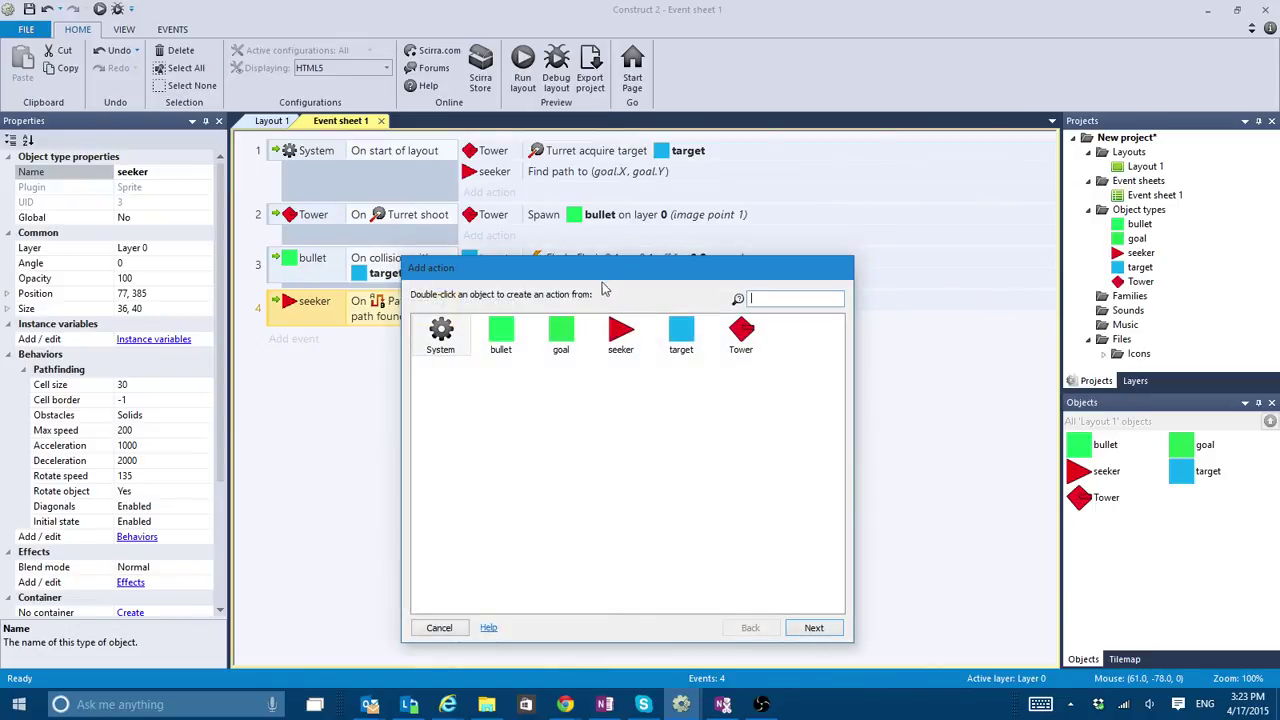
pyautogui.doubleClick(619, 331)
pyautogui.scroll(-6, 558, 405)
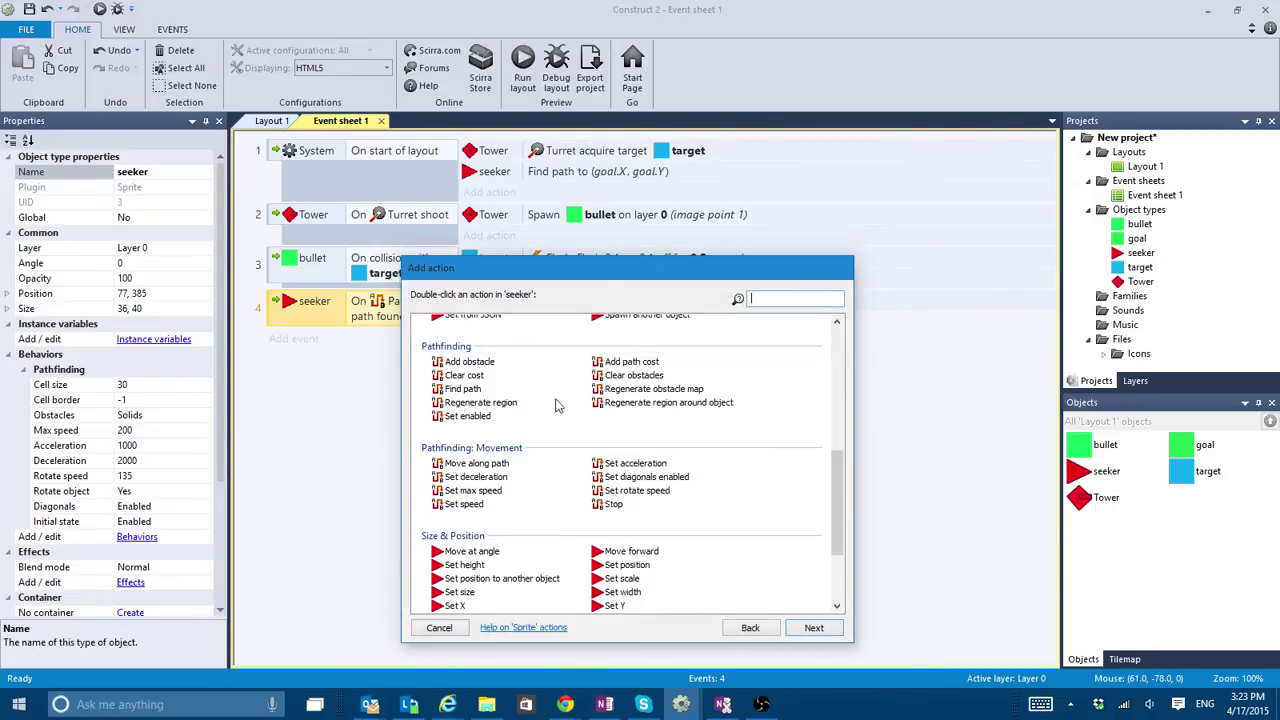
pyautogui.click(488, 464)
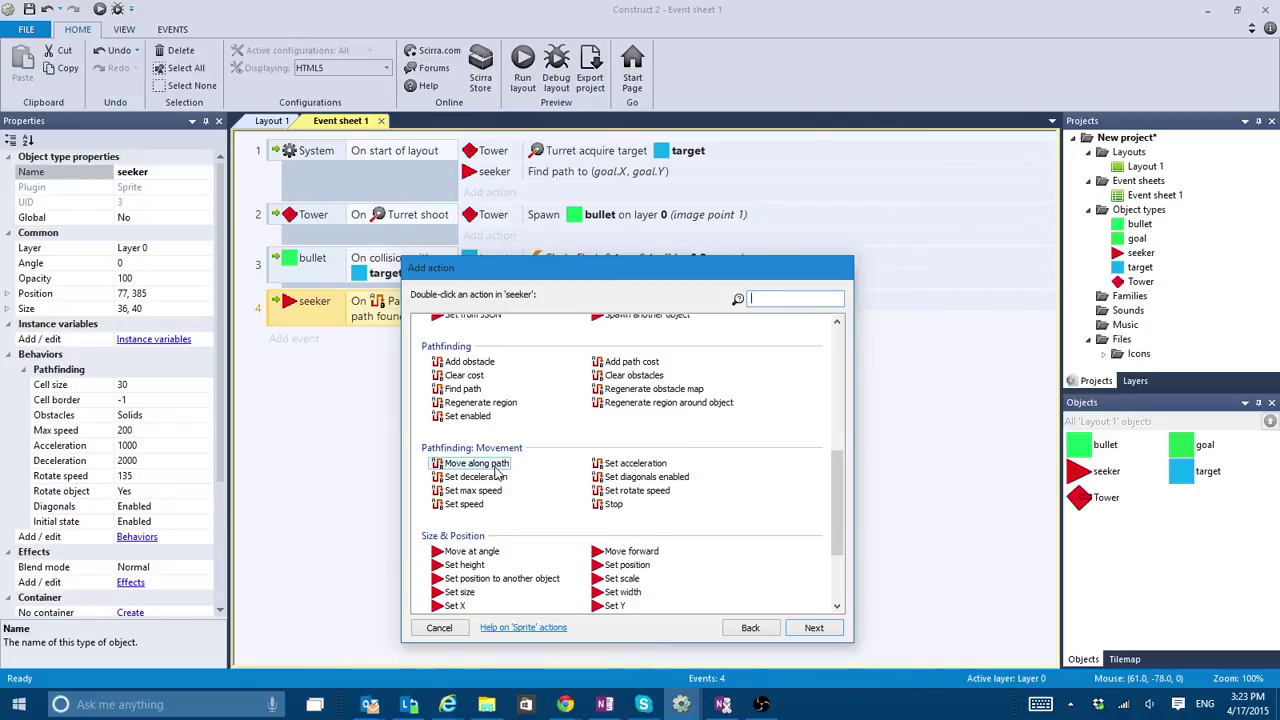
pyautogui.doubleClick(490, 465)
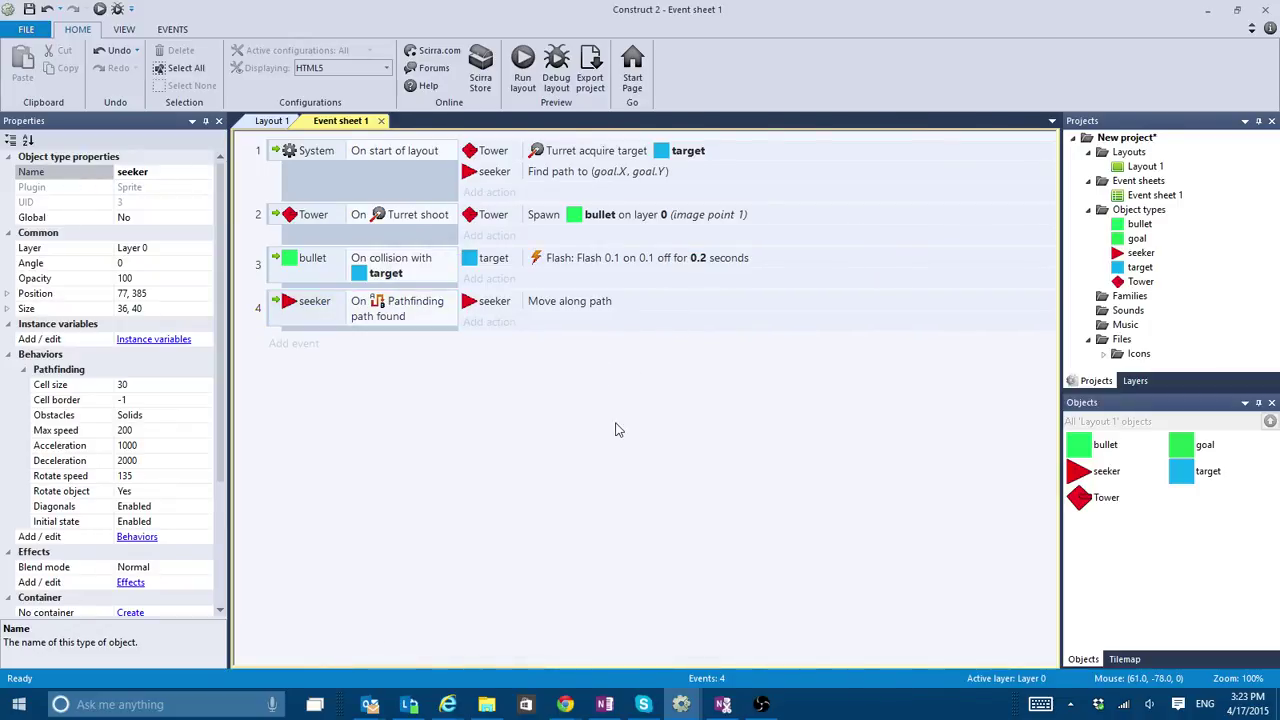
pyautogui.press('F5')
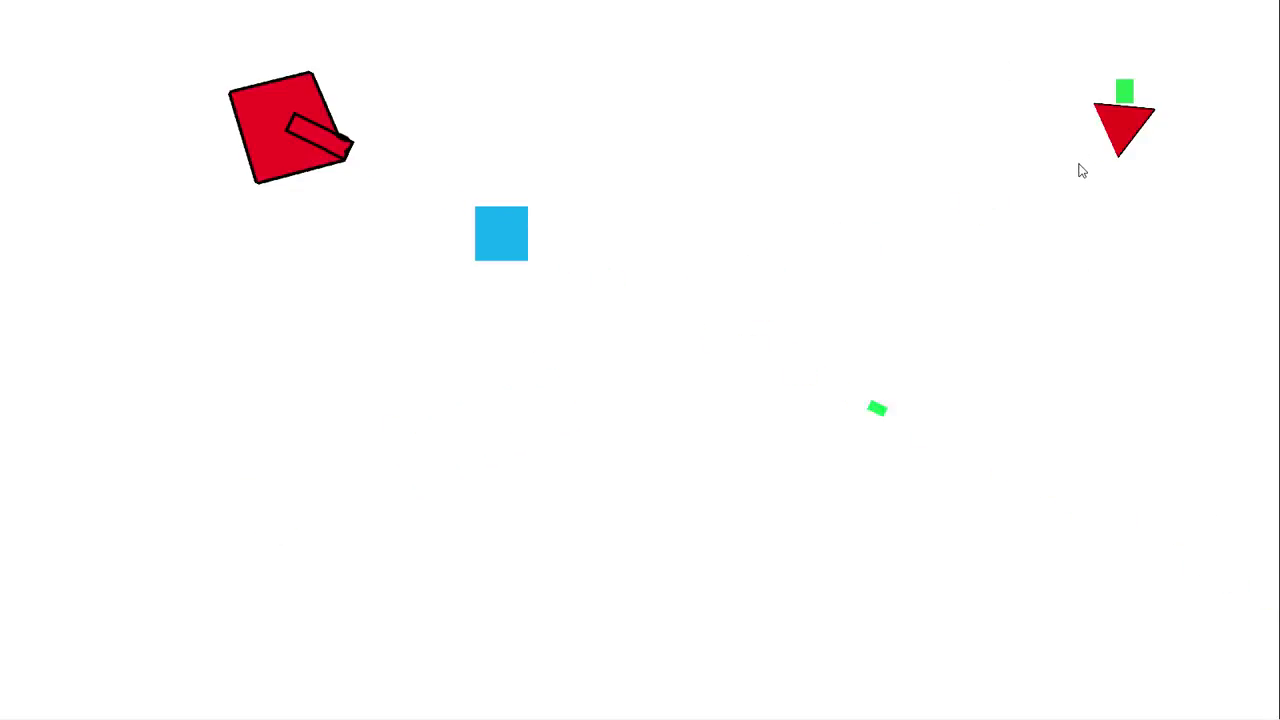
pyautogui.hotkey('alt', 'F4')
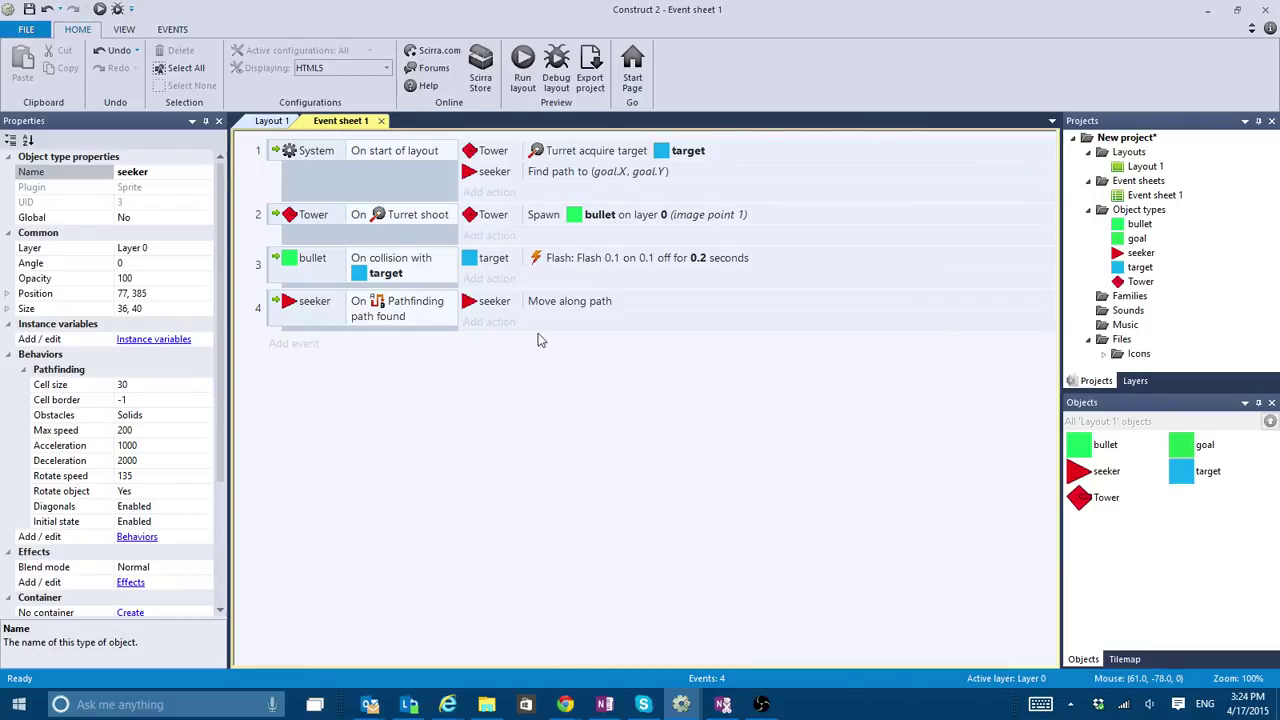
# Review seeker's Pathfinding properties, including the Obstacles setting, and its Find path action.
pyautogui.click(305, 320)
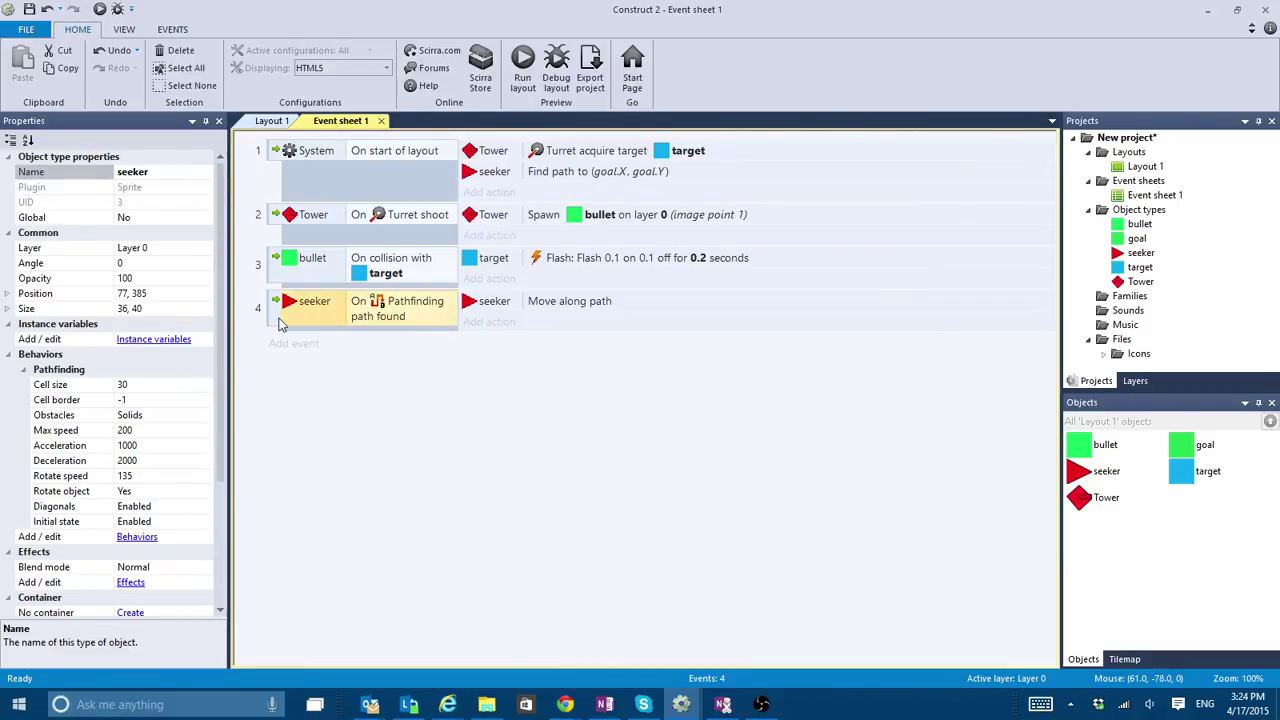
pyautogui.click(1100, 469)
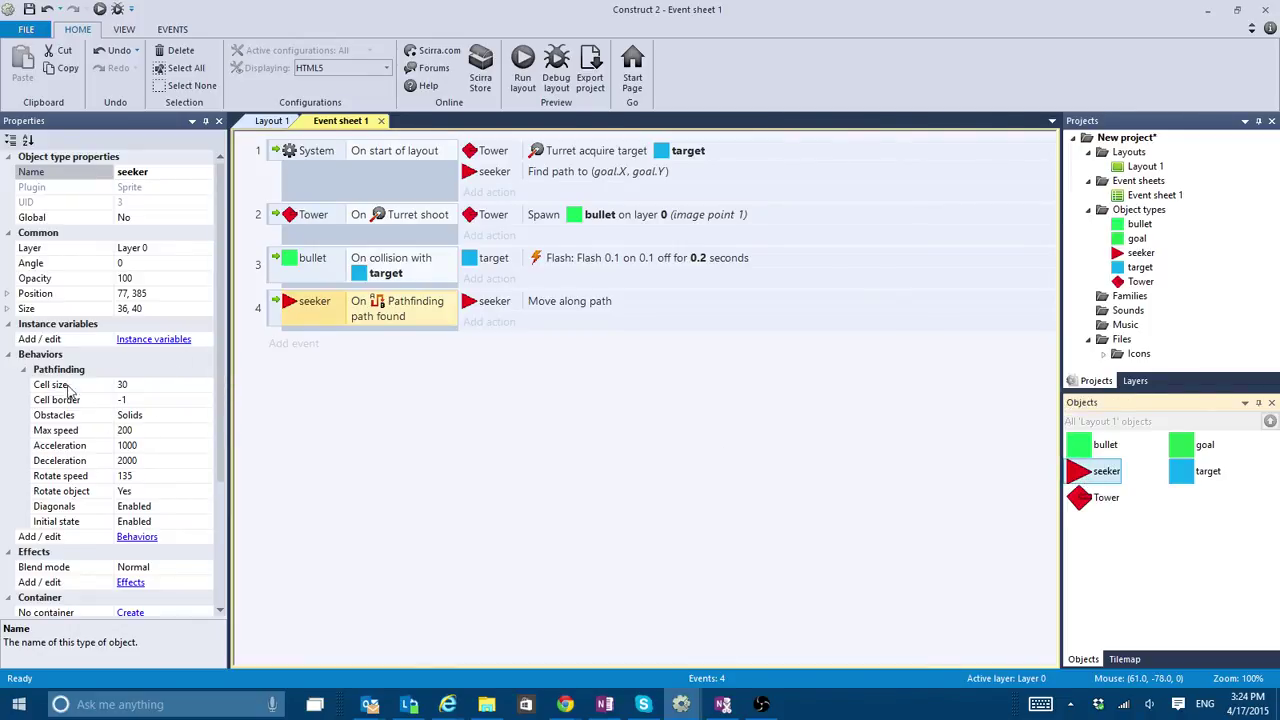
pyautogui.click(155, 417)
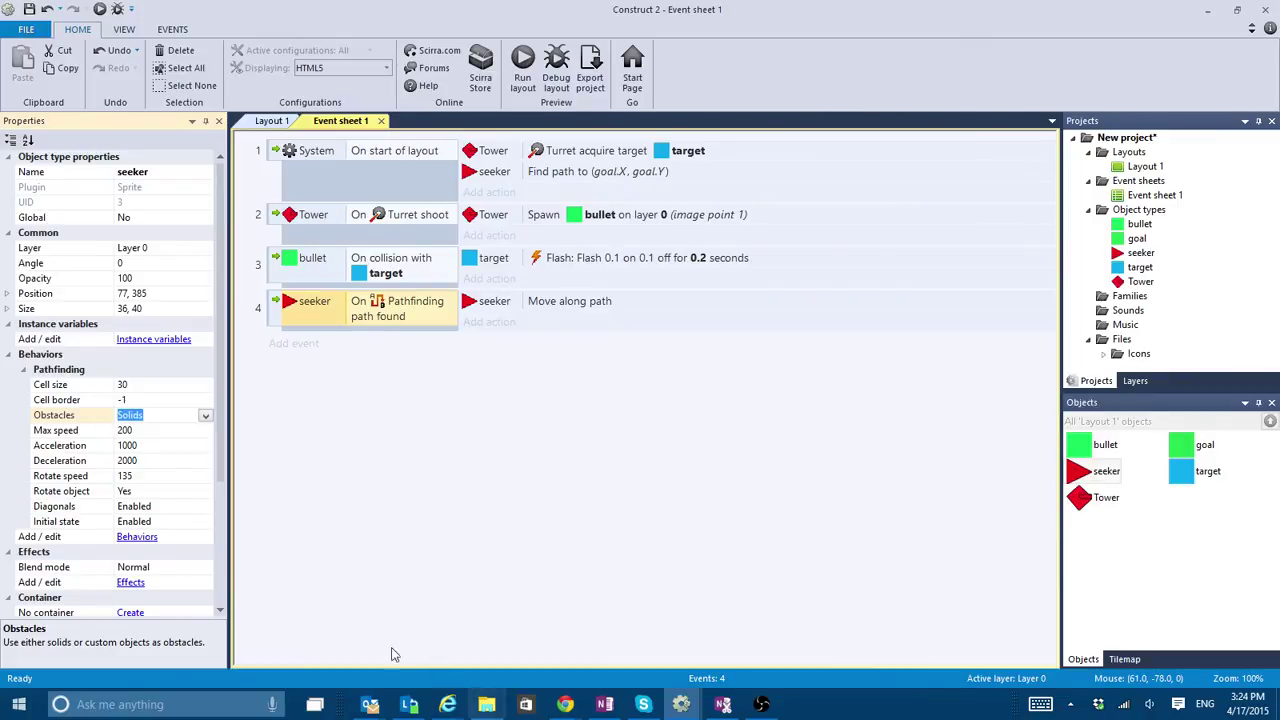
pyautogui.click(592, 174)
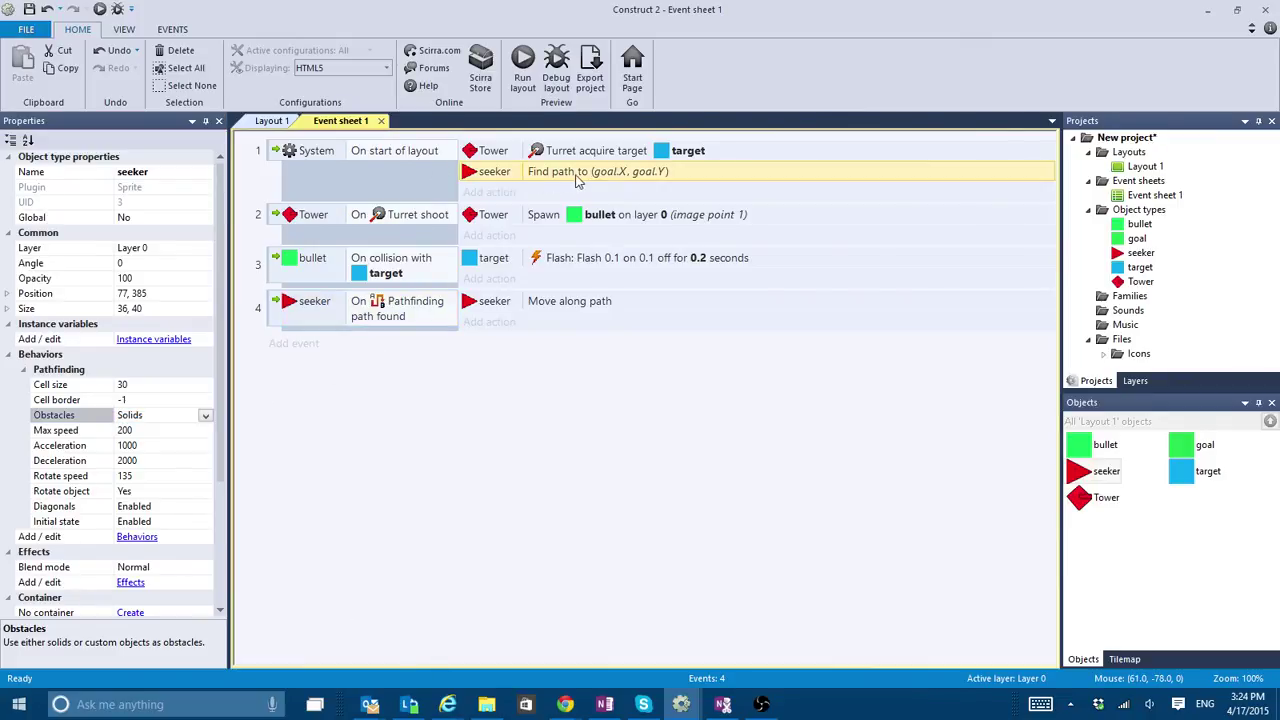
# Insert a new sprite in Layout 1 between the target and the goal and fill its image with black.
pyautogui.click(274, 121)
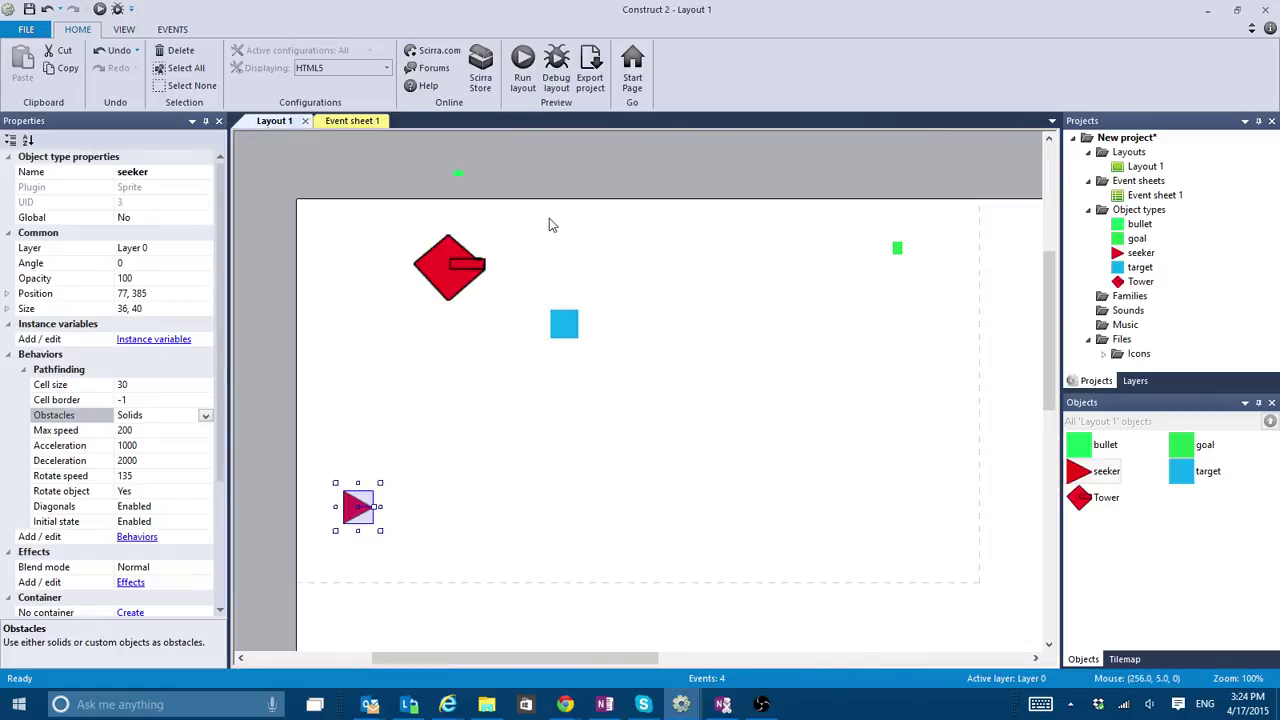
pyautogui.click(757, 261)
pyautogui.doubleClick(757, 261)
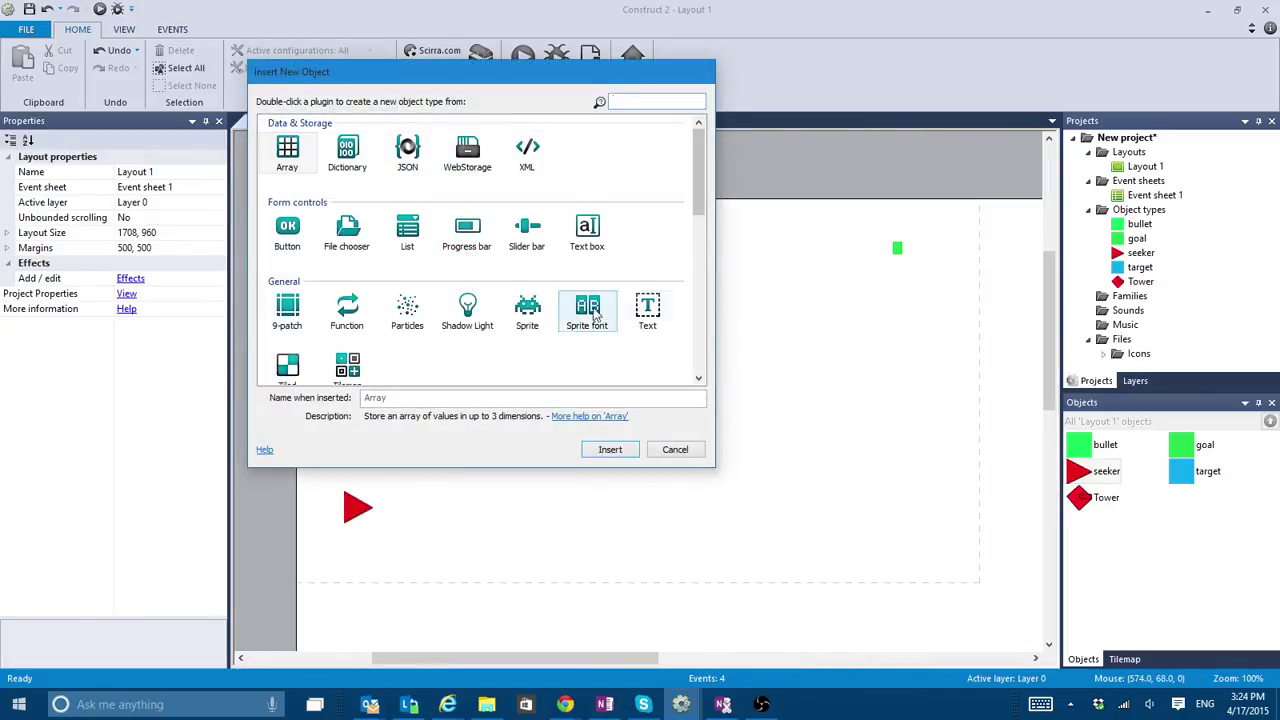
pyautogui.doubleClick(528, 308)
pyautogui.click(769, 239)
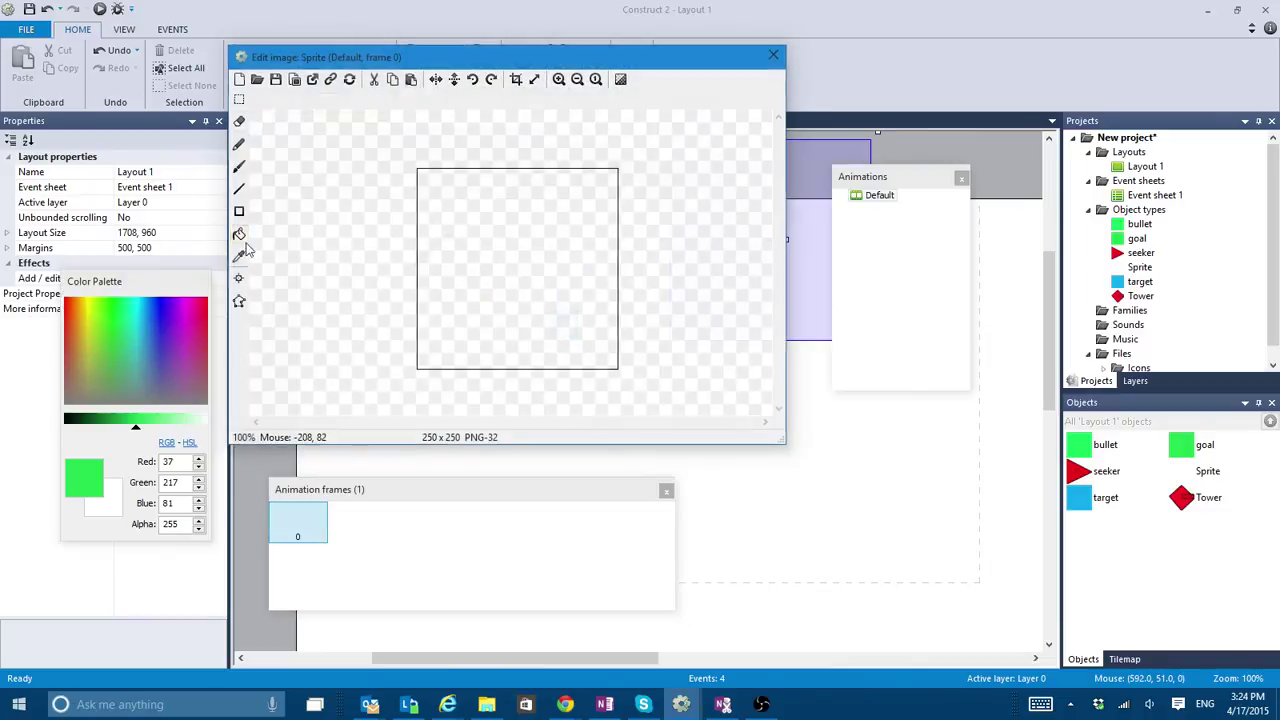
pyautogui.click(66, 422)
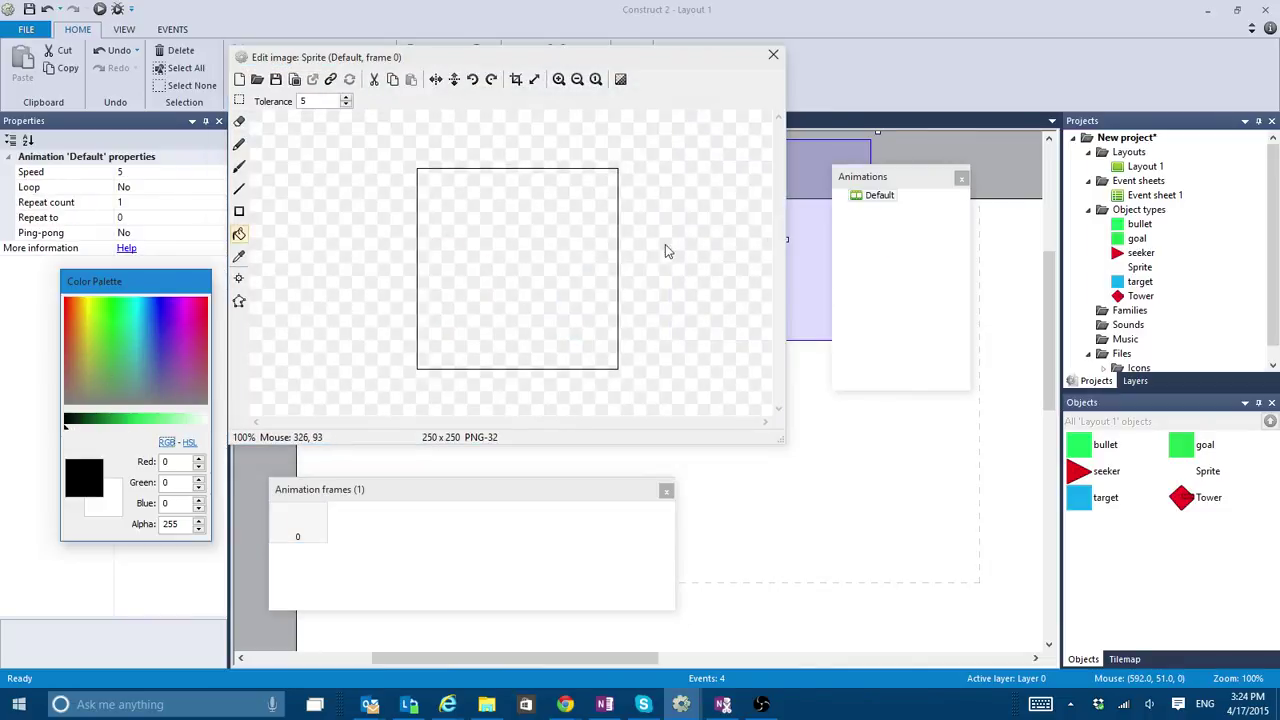
pyautogui.click(605, 252)
pyautogui.click(774, 55)
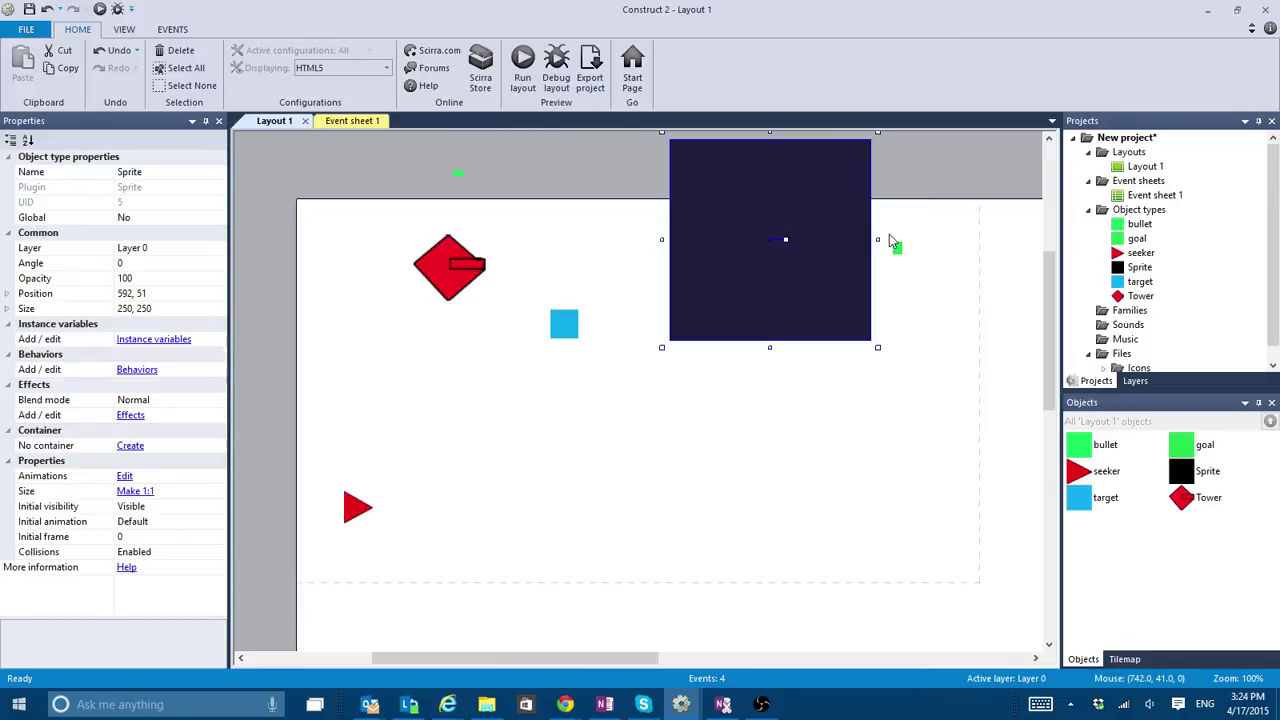
# Resize the black sprite to 14 × 250 at position 697, 127 and add the Solid behavior to it.
pyautogui.moveTo(889, 234); pyautogui.dragTo(868, 300)
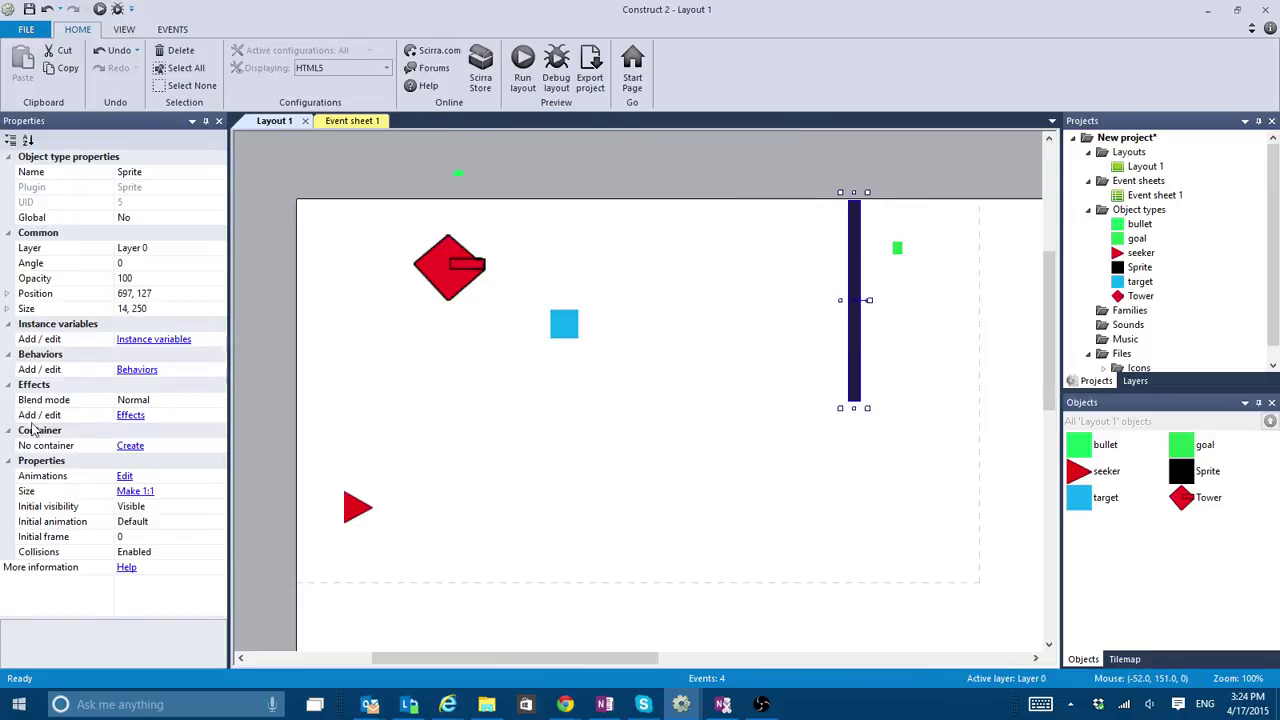
pyautogui.click(146, 370)
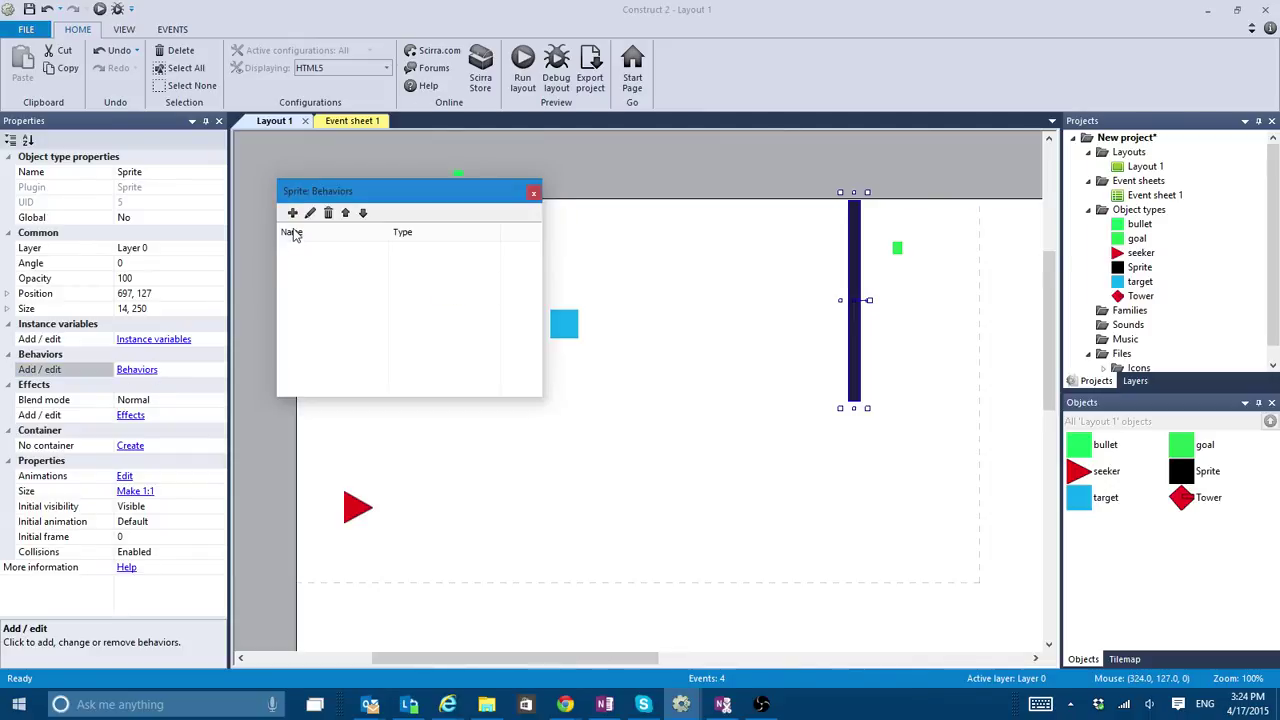
pyautogui.click(292, 213)
pyautogui.doubleClick(506, 209)
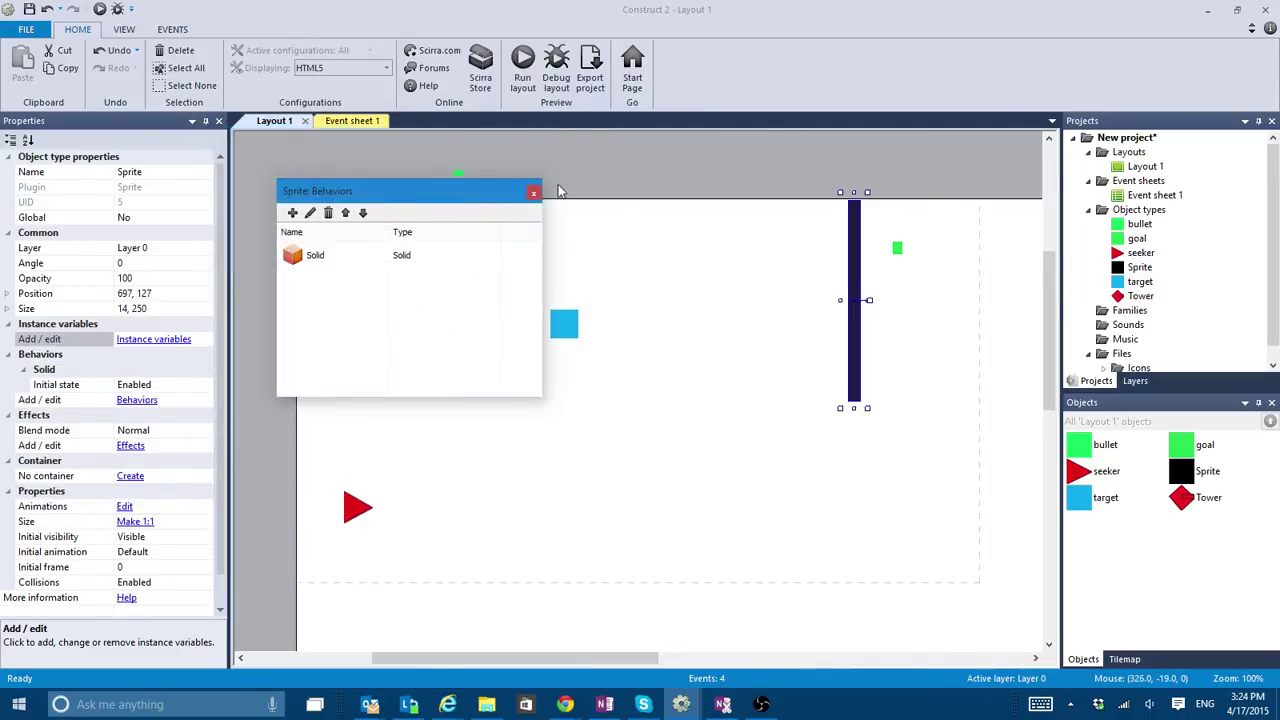
pyautogui.click(534, 193)
# Rename the black sprite as wall and lengthen it downward to a size of 14 × 341.
pyautogui.click(186, 175)
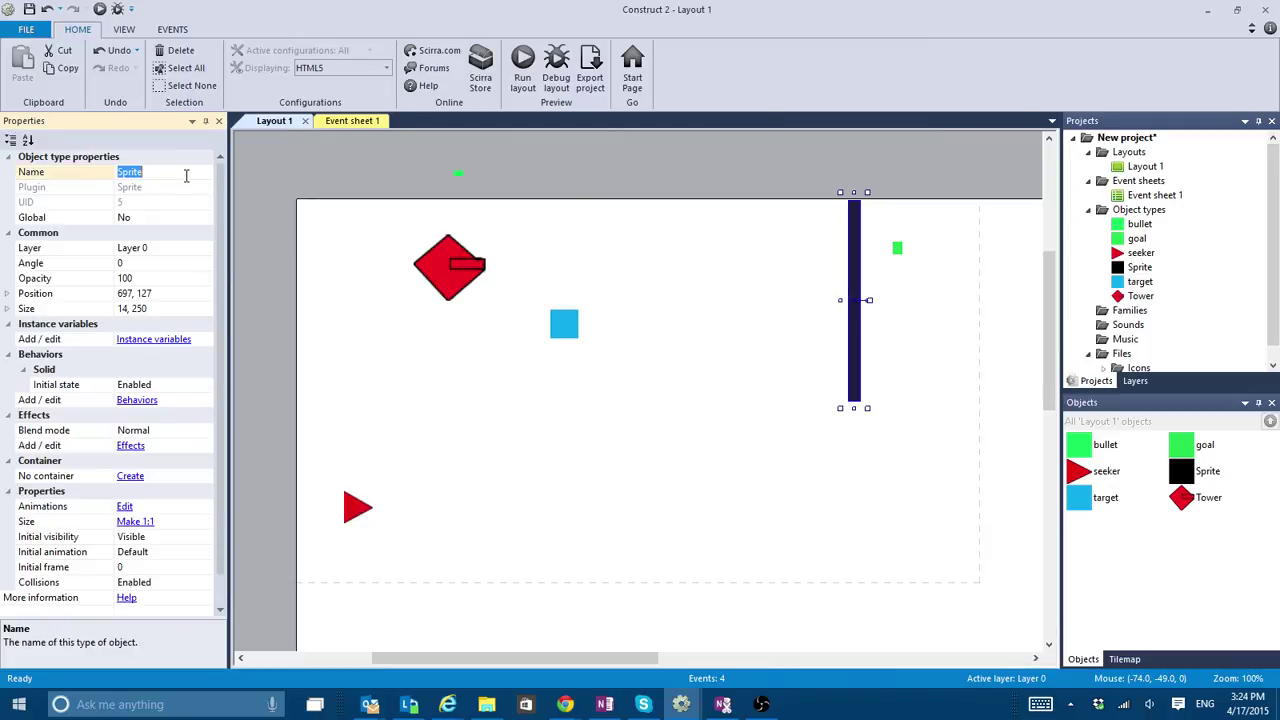
pyautogui.write('wall')
pyautogui.press('Return')
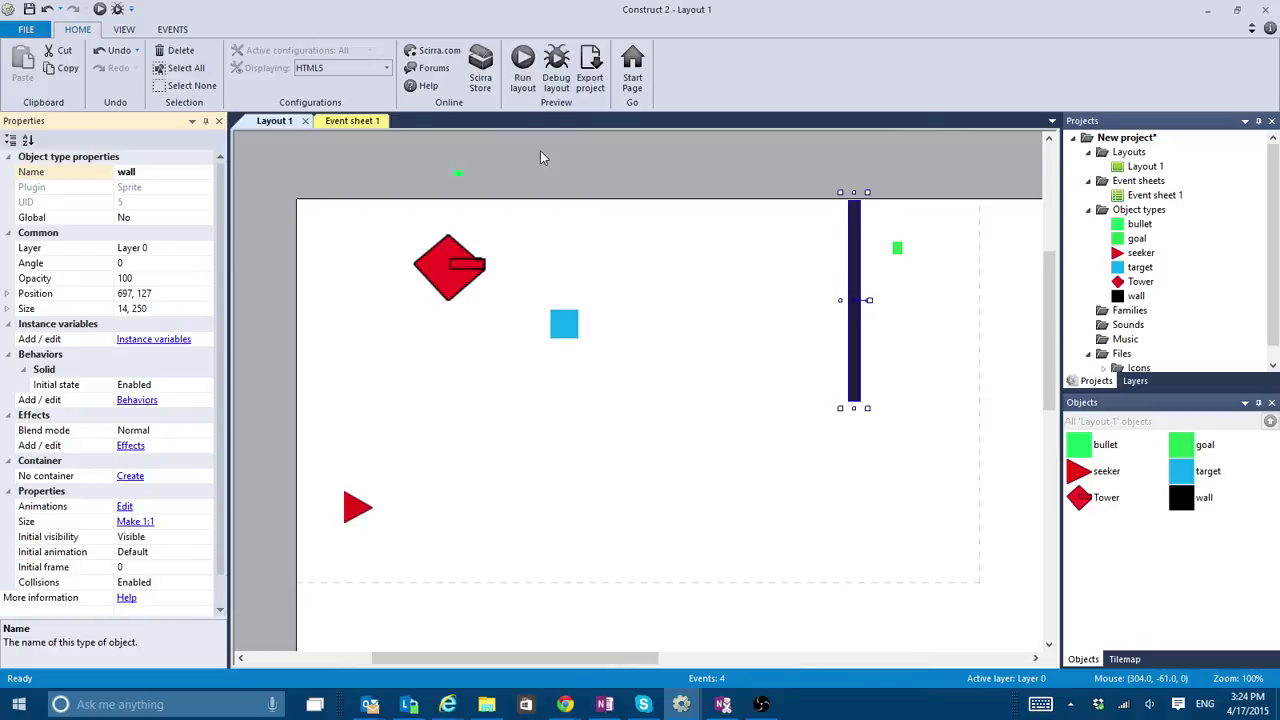
pyautogui.moveTo(854, 408); pyautogui.dragTo(854, 481)
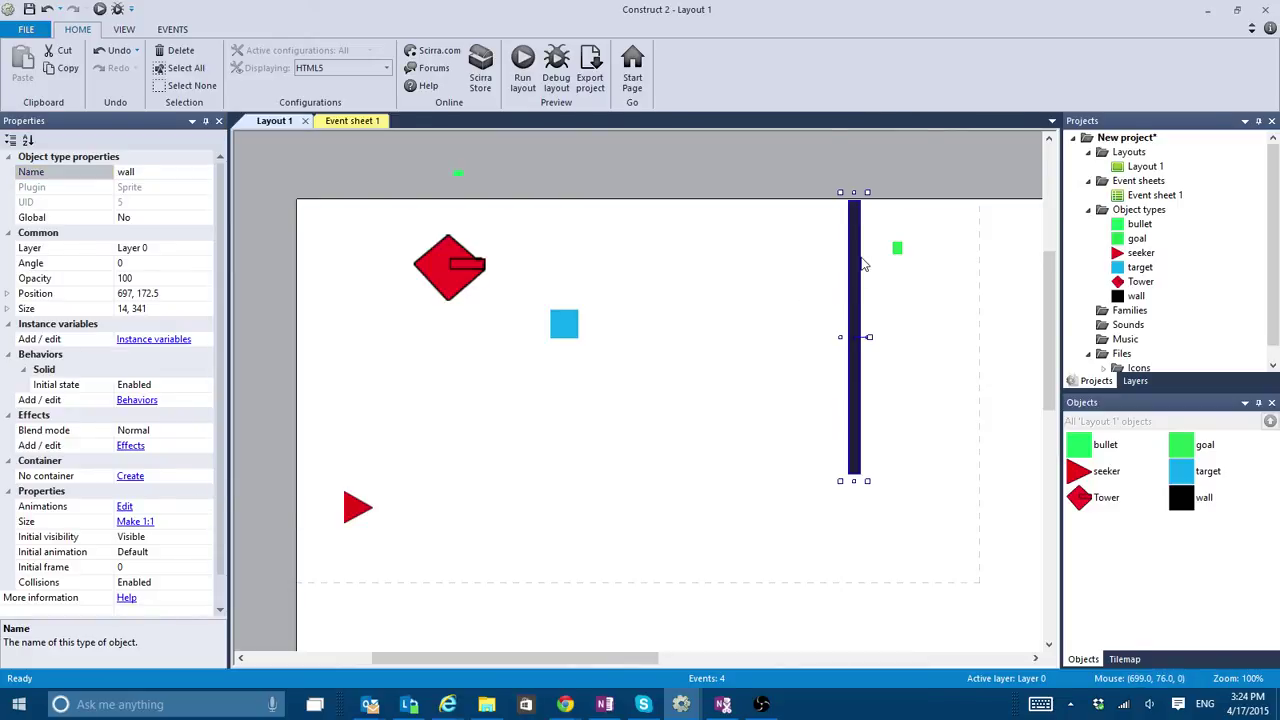
# Preview the layout to check how seeker moves around the wall to the goal, then return to the layout editor.
pyautogui.press('F5')
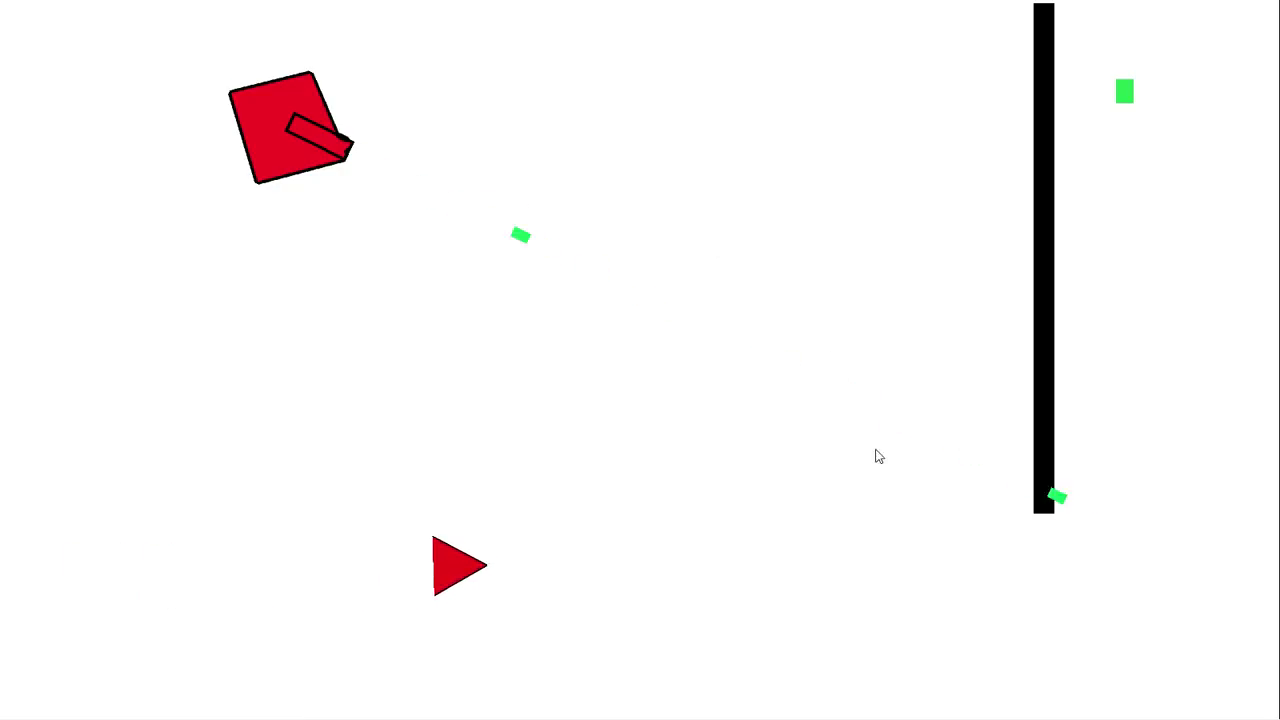
pyautogui.press('Right')
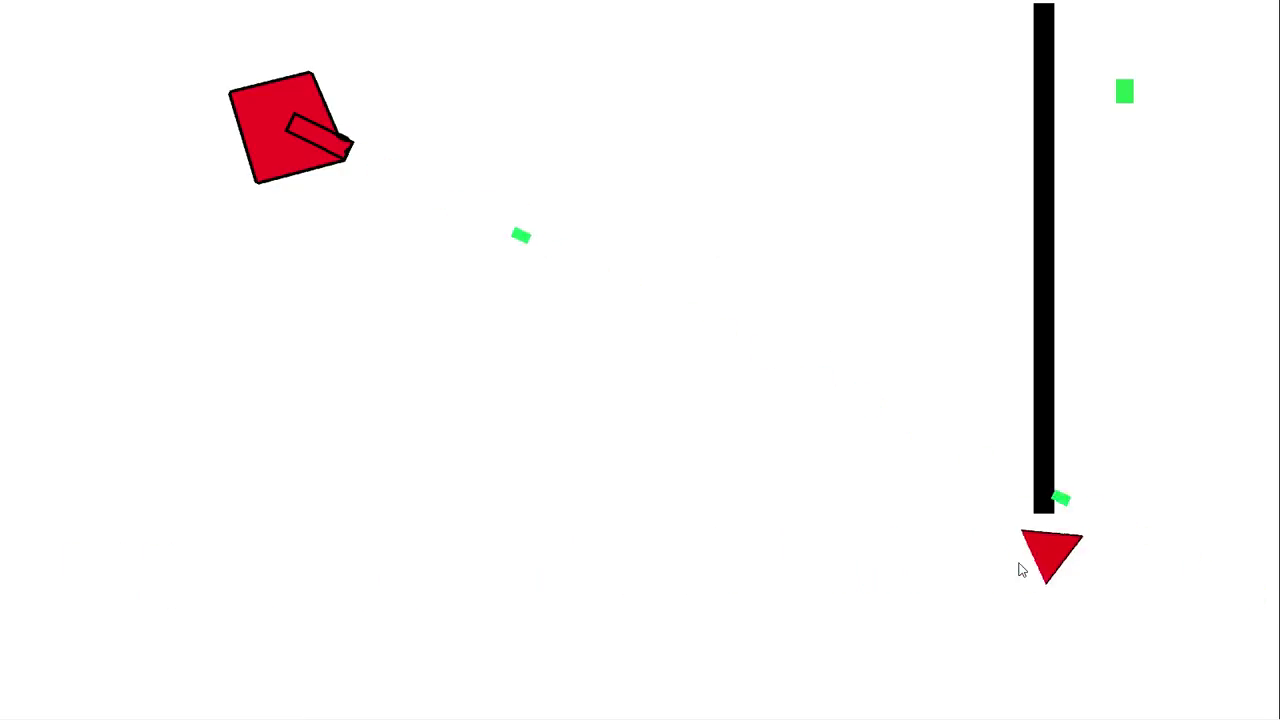
pyautogui.press('Up')
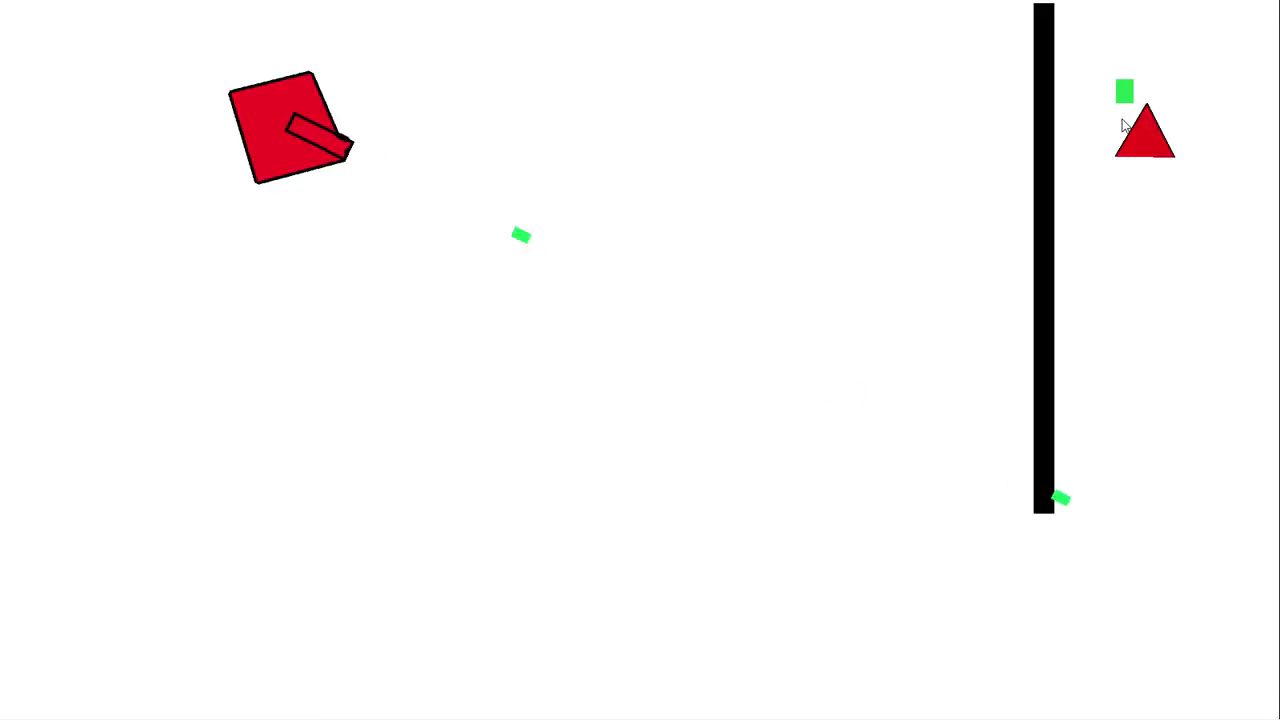
pyautogui.hotkey('alt', 'Tab')
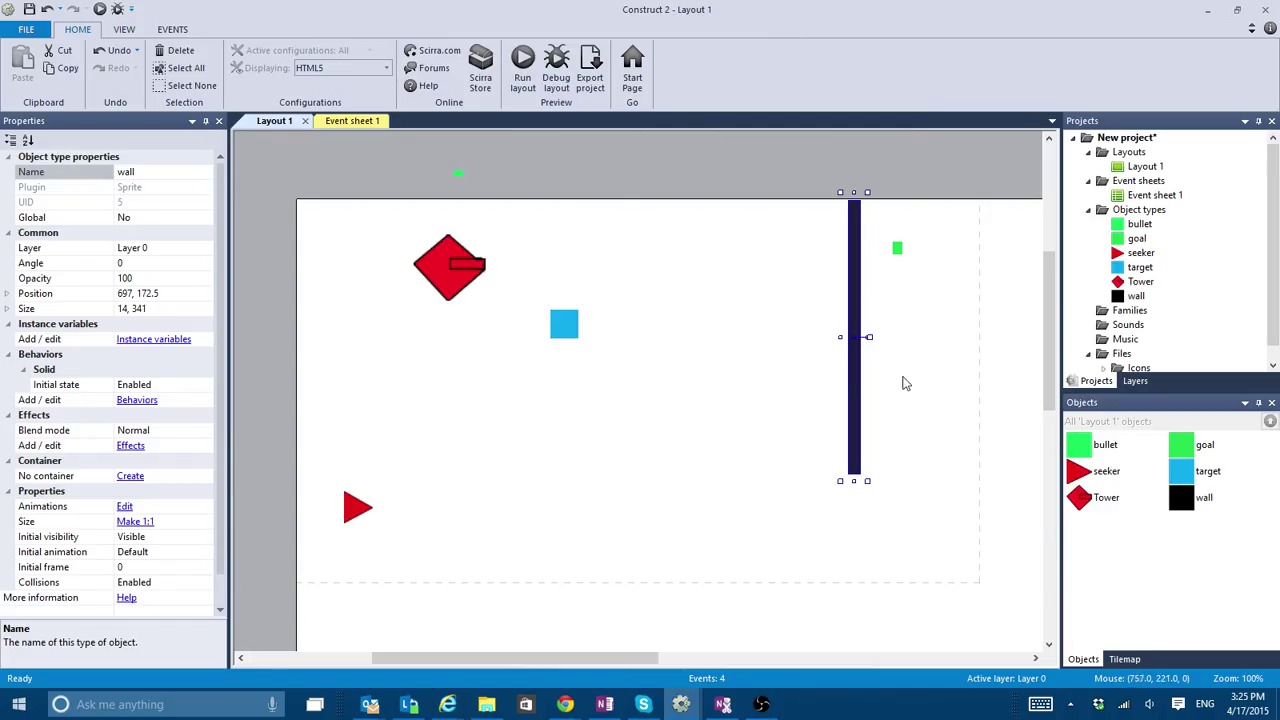
# Move the wall to position 423, 173 and place a duplicate of it at about 550, 191.
pyautogui.moveTo(863, 313); pyautogui.dragTo(641, 316)
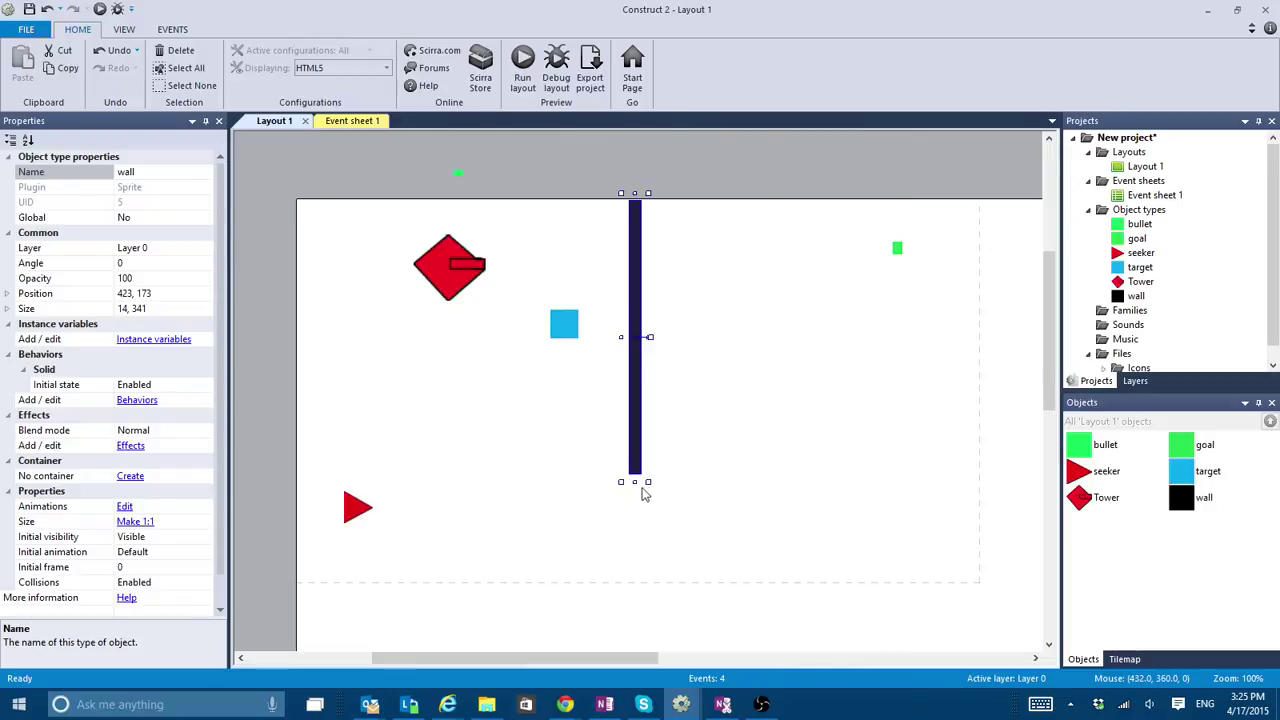
pyautogui.keyDown('ctrl'); pyautogui.moveTo(636, 401); pyautogui.dragTo(744, 421); pyautogui.keyUp('ctrl')
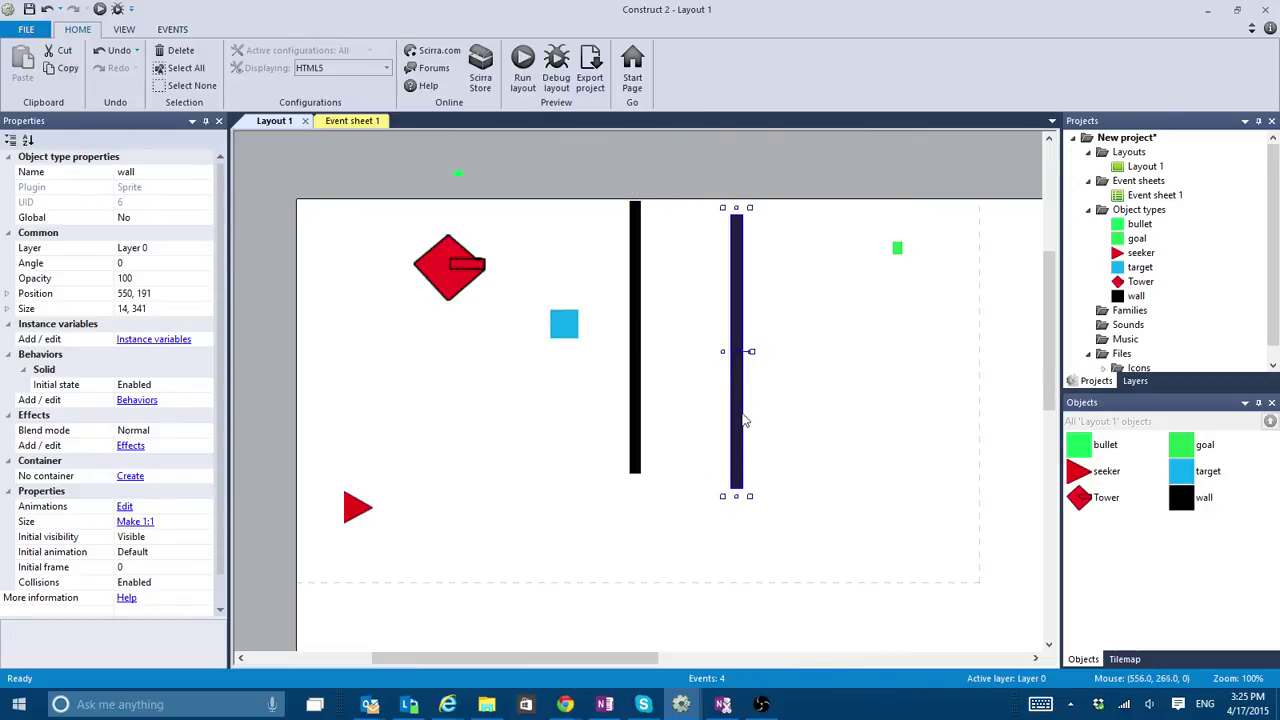
# Set the duplicate wall's angle to 90 and move it to 585, 334, at the lower end of the vertical wall.
pyautogui.click(171, 260)
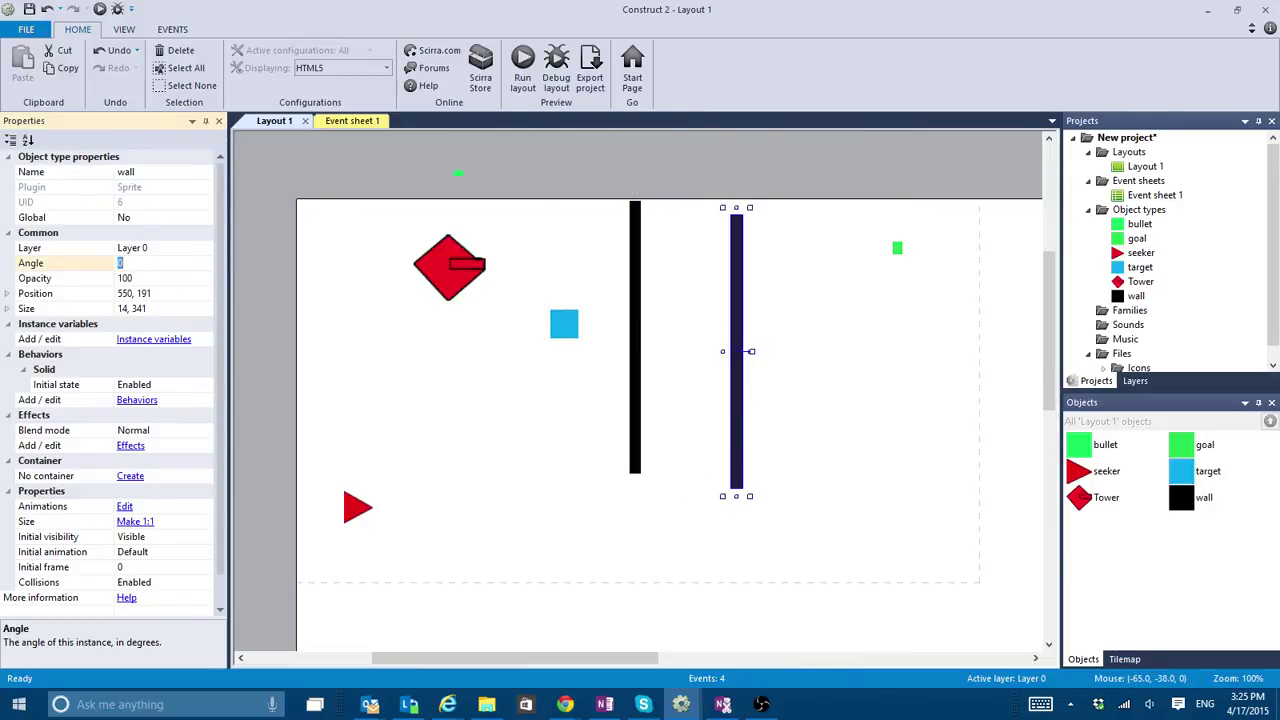
pyautogui.write('90')
pyautogui.press('Return')
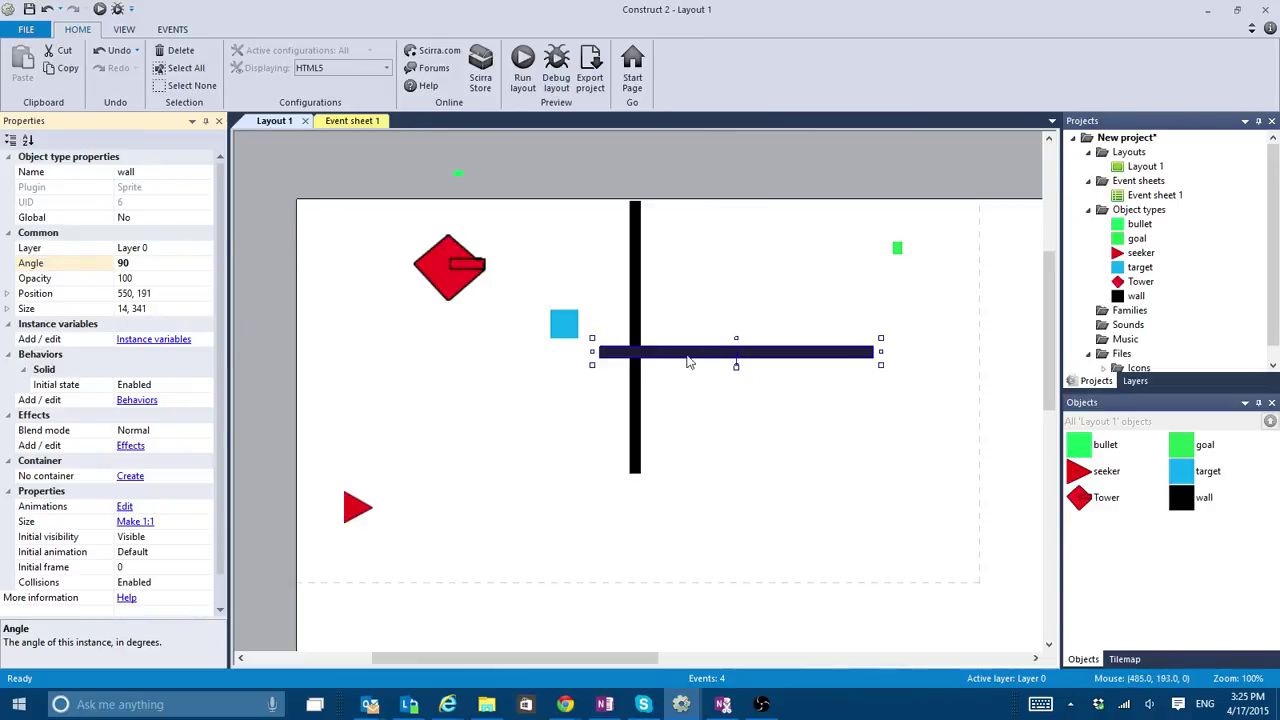
pyautogui.moveTo(689, 362); pyautogui.dragTo(716, 476)
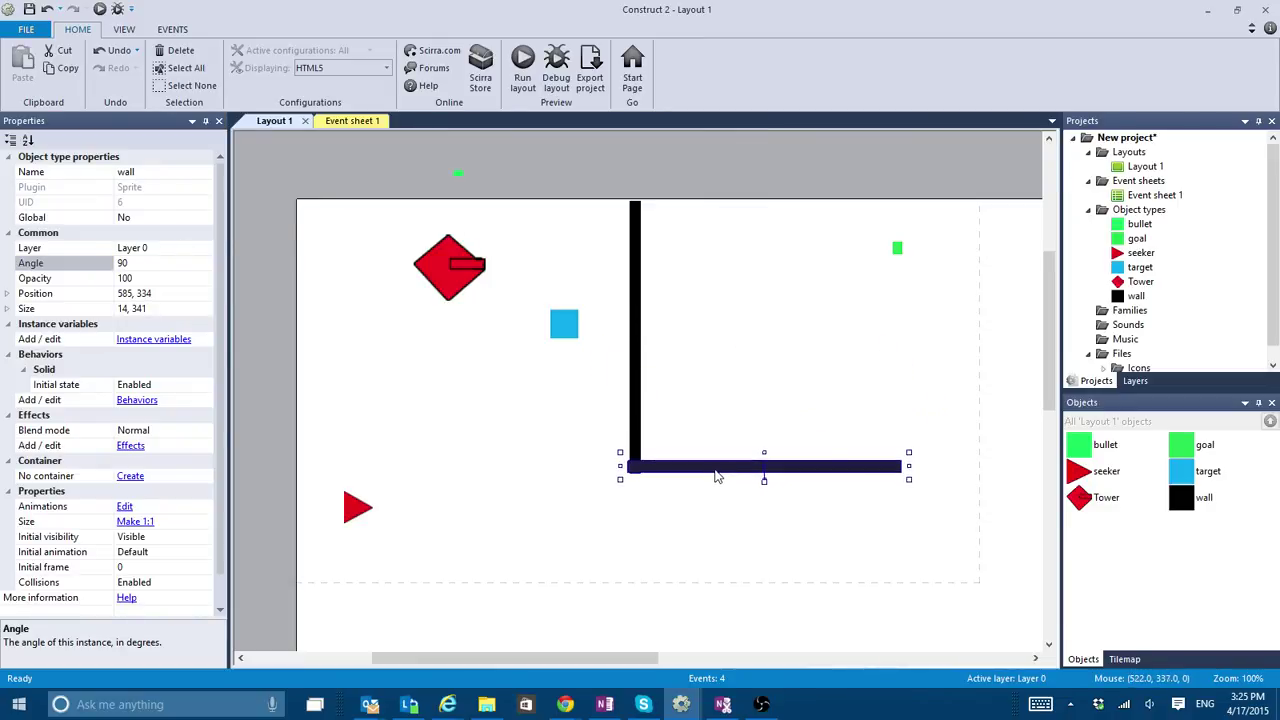
# Shorten the horizontal wall to 14 × 266 and place a duplicate above it, lengthened to 14 × 720 at position 980, 254.
pyautogui.moveTo(910, 466); pyautogui.dragTo(900, 410)
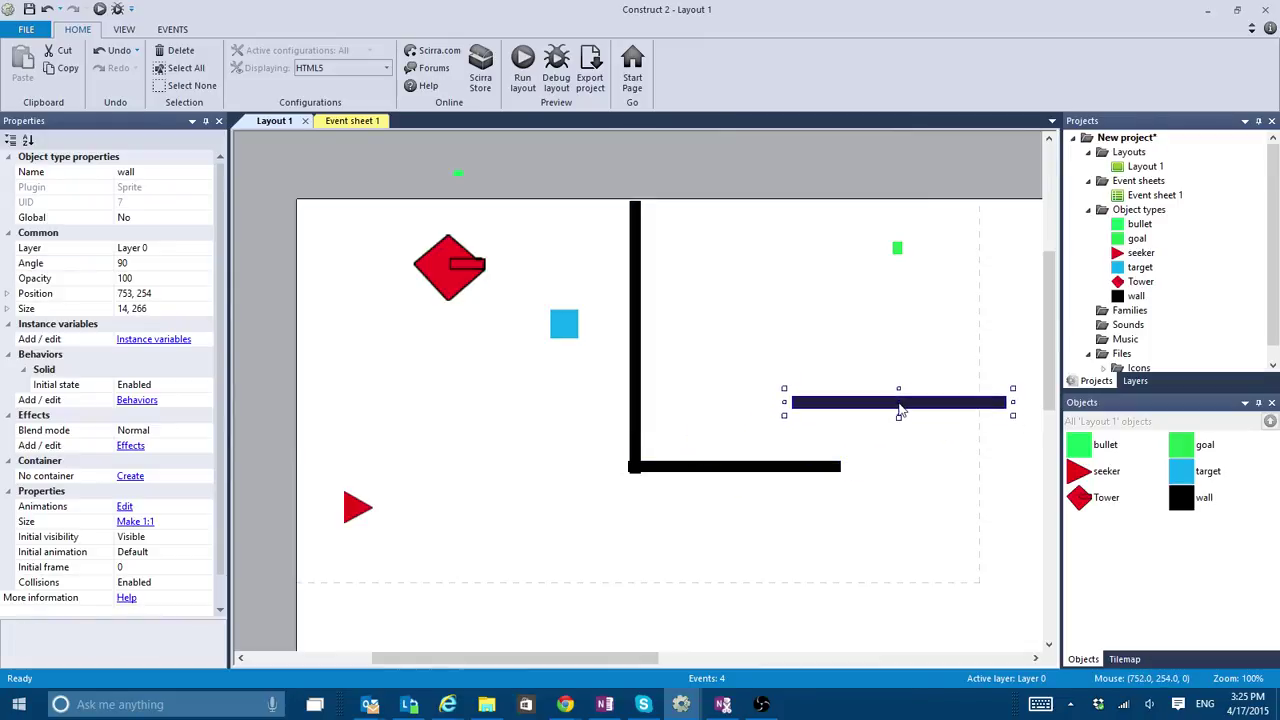
pyautogui.moveTo(1012, 402); pyautogui.dragTo(1140, 400)
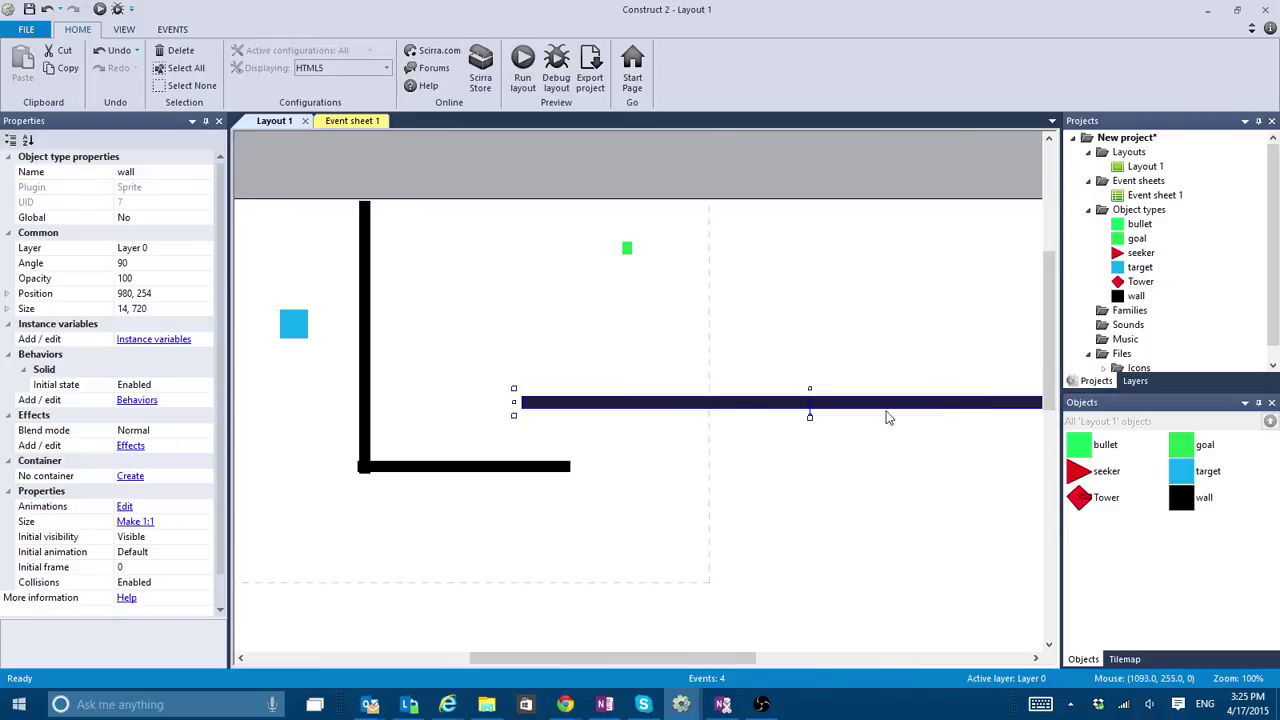
# Place a duplicate of the vertical wall at position 859, 89, beyond the goal, so it meets the long horizontal wall.
pyautogui.click(385, 361)
pyautogui.doubleClick(365, 363)
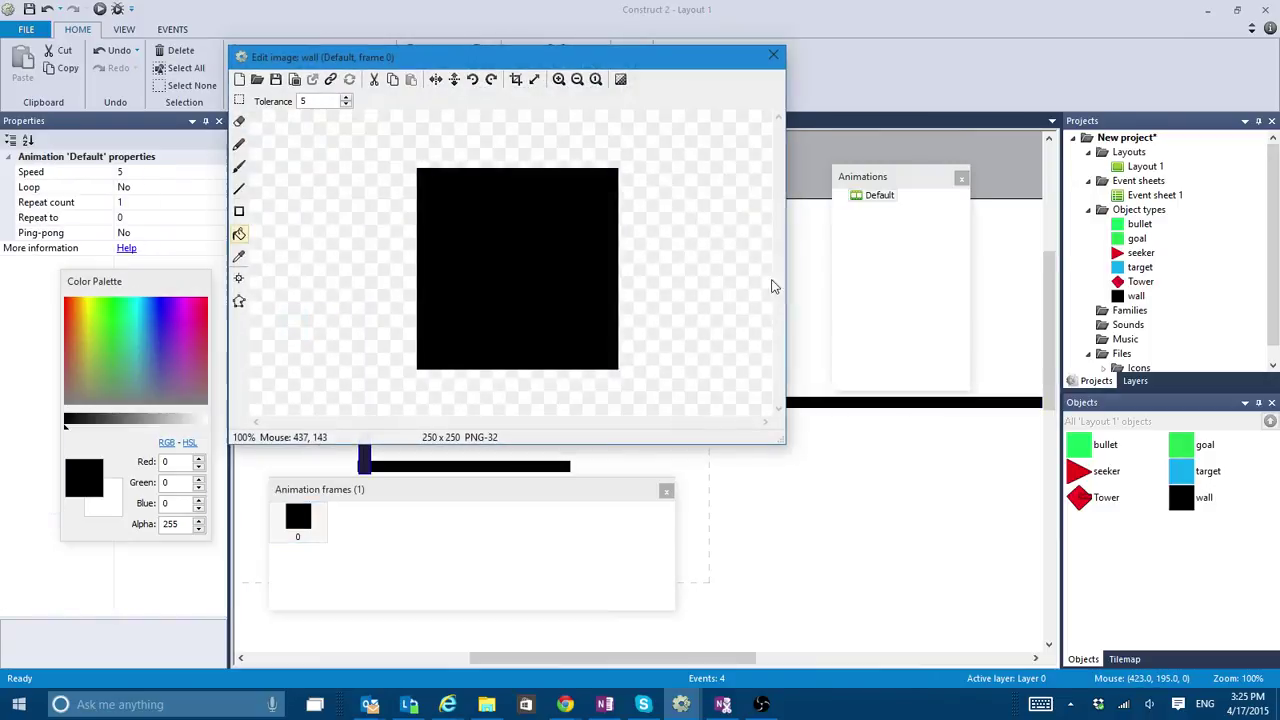
pyautogui.click(773, 55)
pyautogui.keyDown('ctrl'); pyautogui.moveTo(368, 334); pyautogui.dragTo(729, 256); pyautogui.keyUp('ctrl')
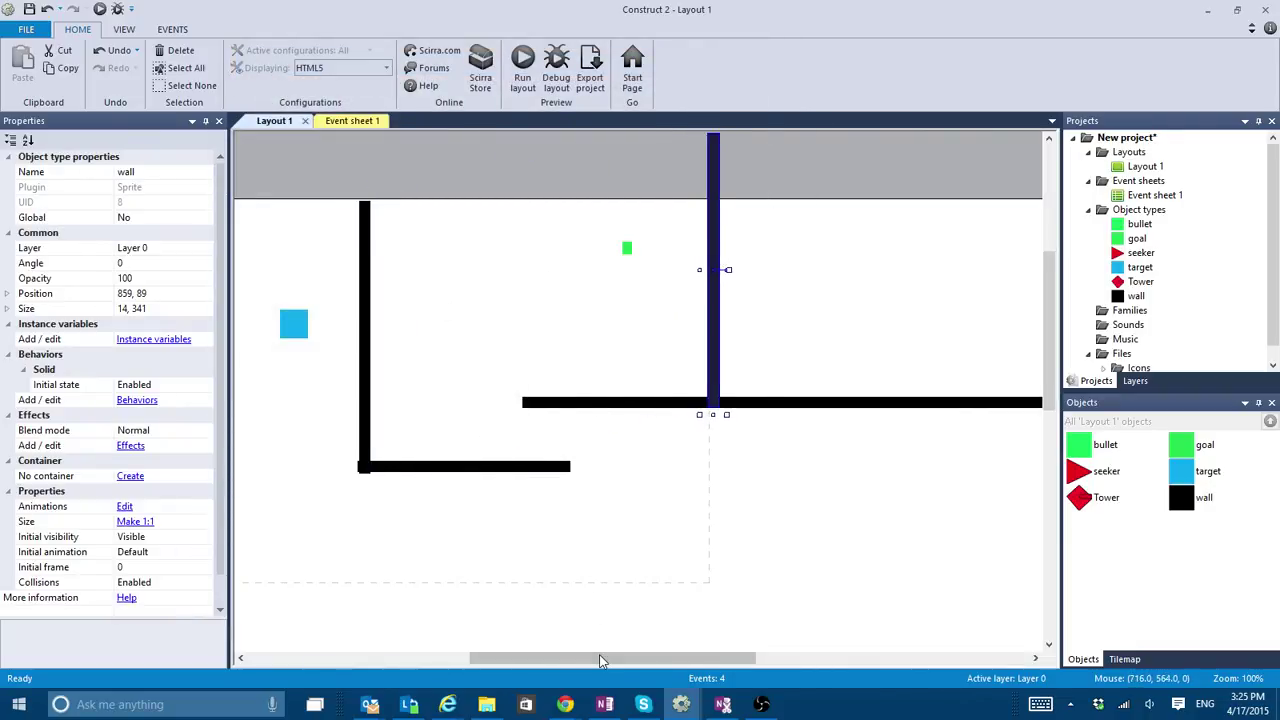
pyautogui.moveTo(600, 657); pyautogui.dragTo(505, 660)
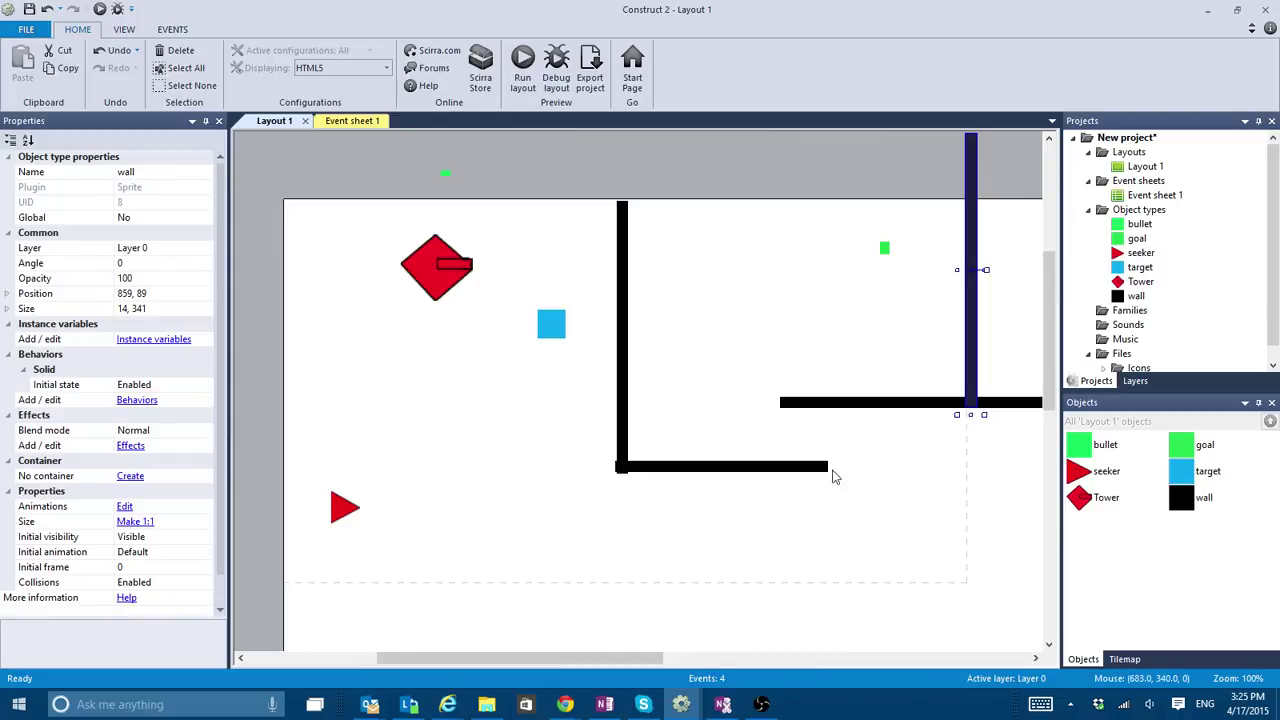
# Preview how seeker passes through the gap between the walls, and examine seeker's Pathfinding cell size and cell border settings.
pyautogui.press('F5')
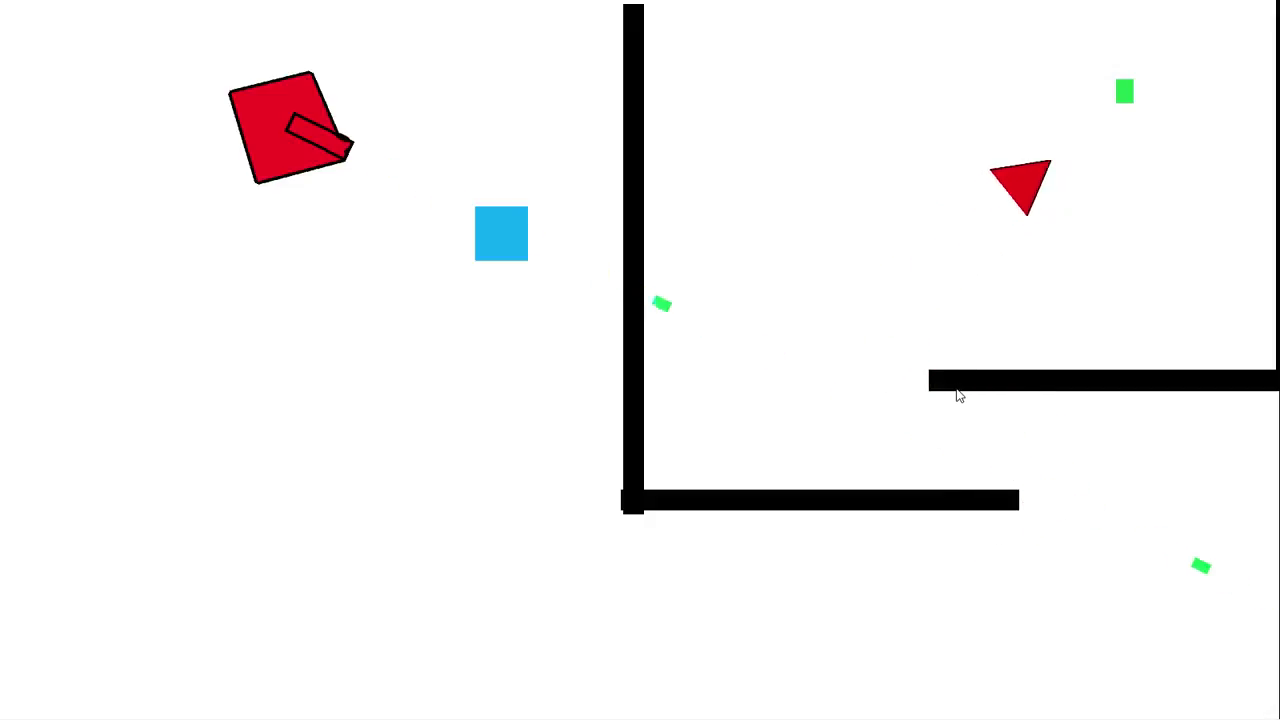
pyautogui.hotkey('alt', 'F4')
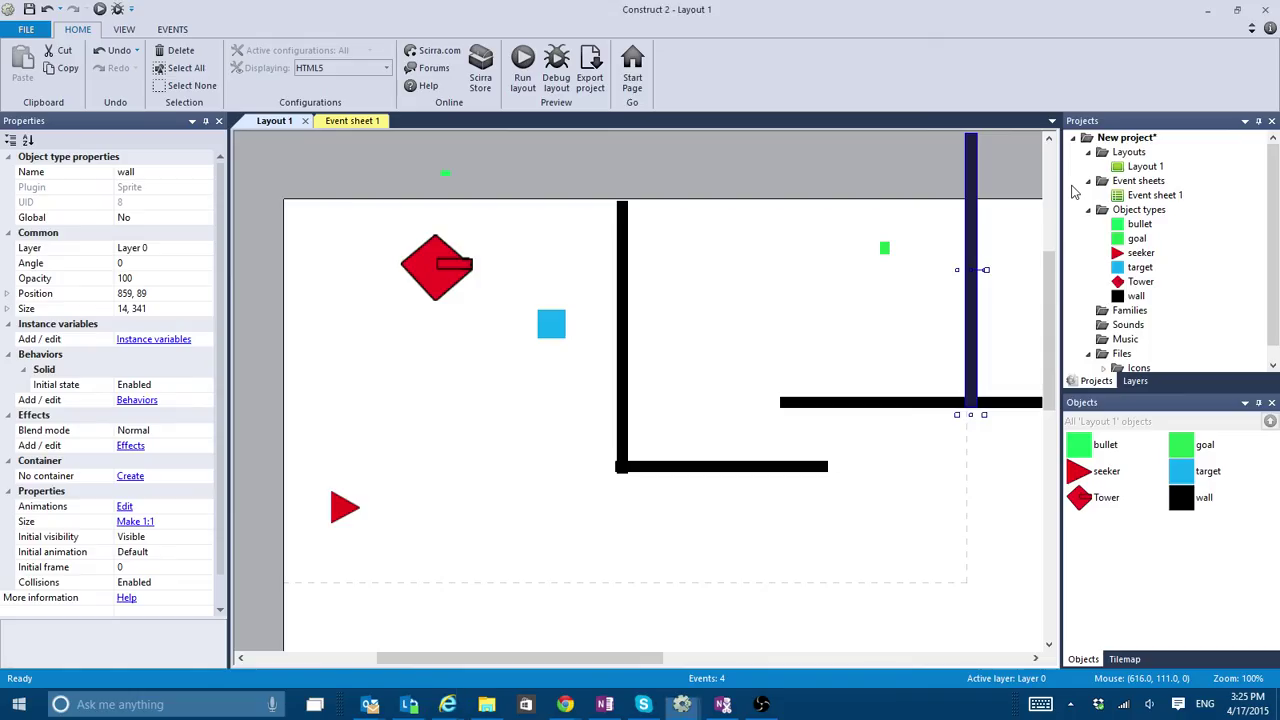
pyautogui.click(343, 510)
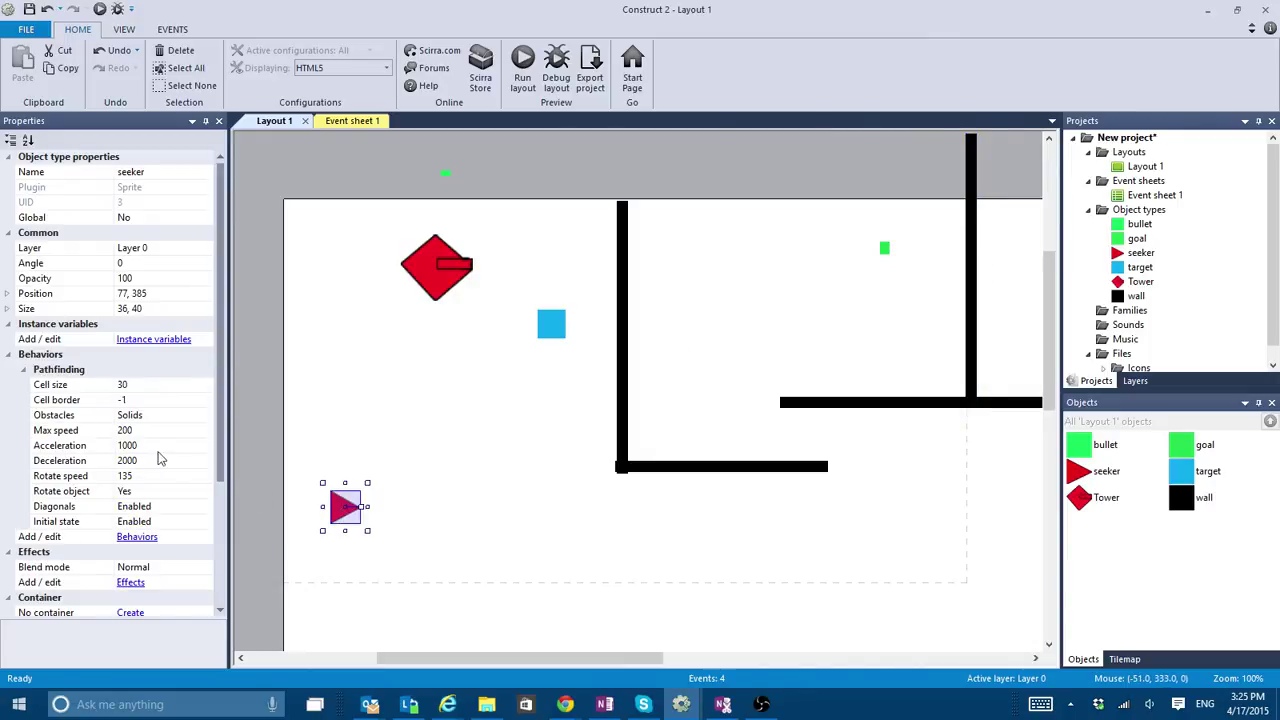
pyautogui.click(110, 400)
pyautogui.click(152, 389)
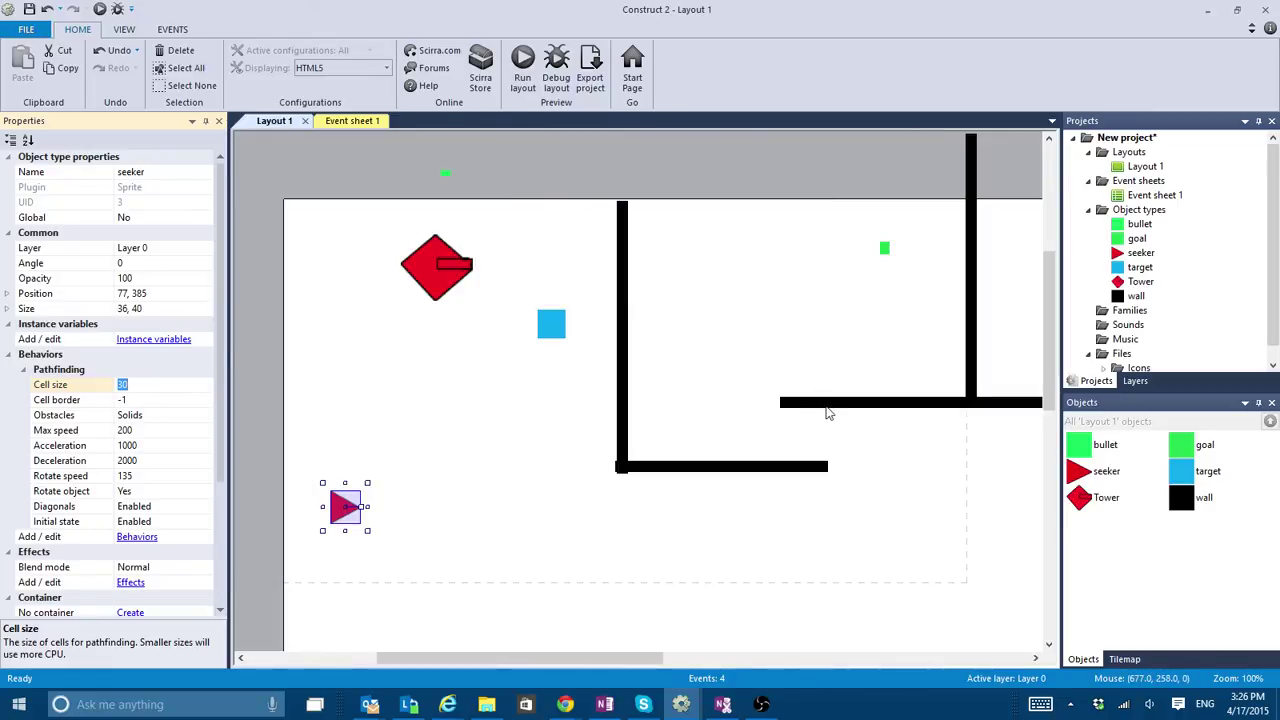
# Narrow the gap between the horizontal walls by moving the long one down to 975, 296, and preview whether seeker still reaches the goal.
pyautogui.moveTo(828, 411); pyautogui.dragTo(826, 446)
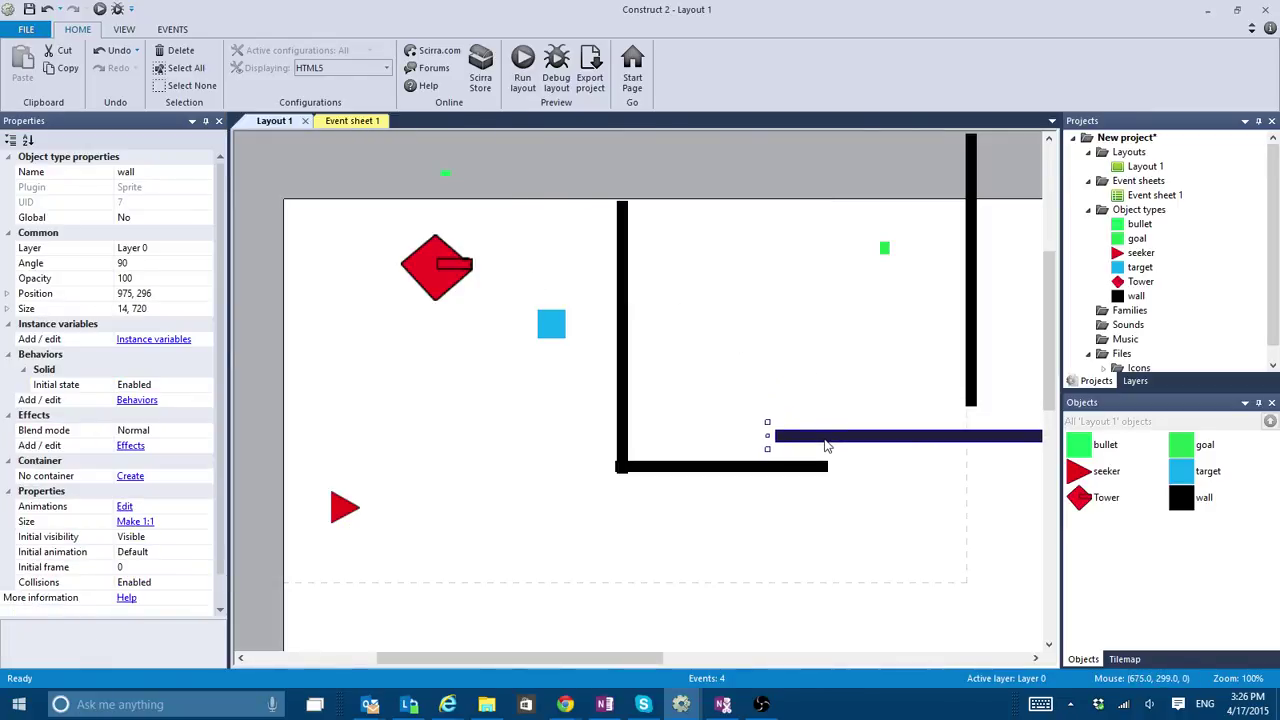
pyautogui.press('F5')
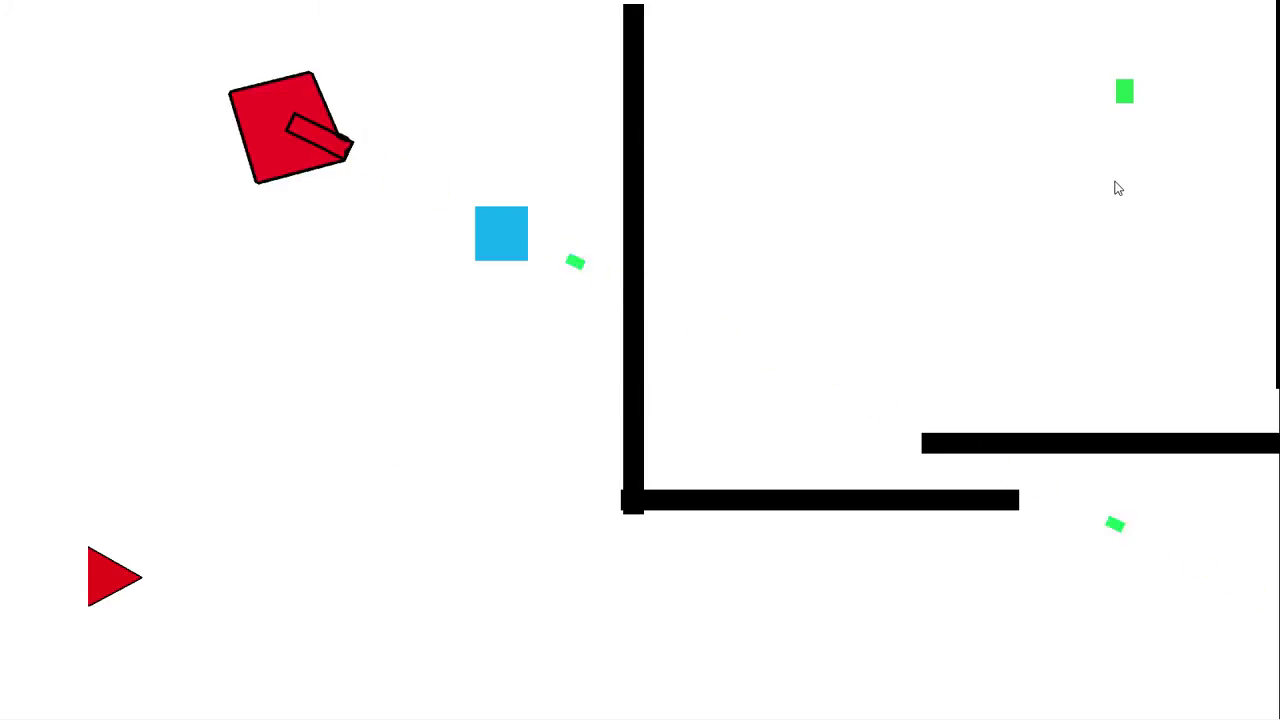
pyautogui.hotkey('alt', 'Tab')
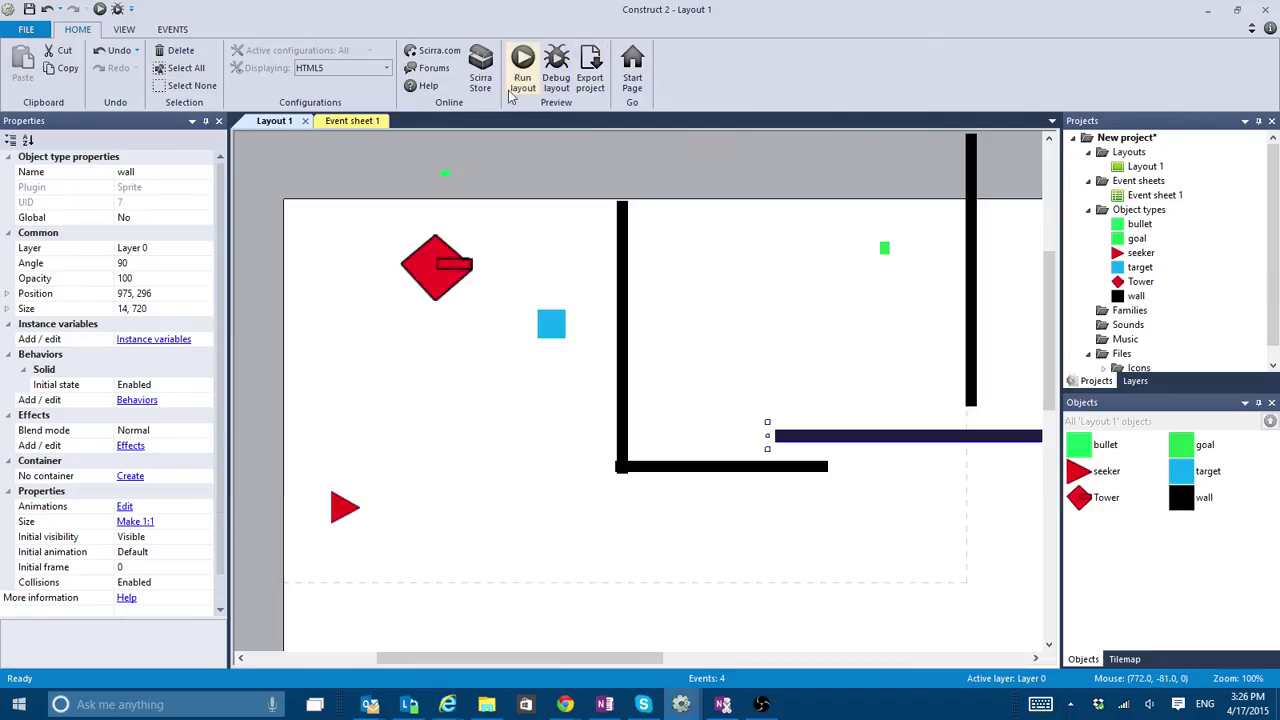
pyautogui.click(352, 120)
pyautogui.click(293, 344)
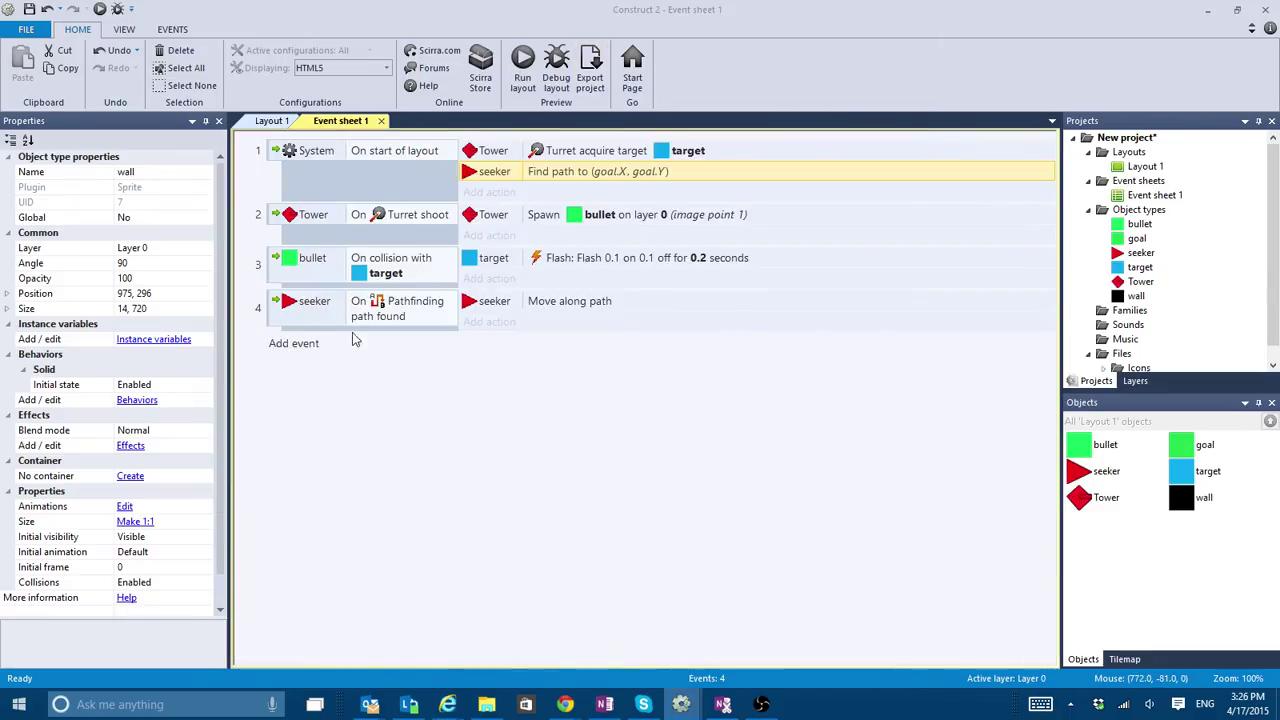
pyautogui.doubleClick(608, 340)
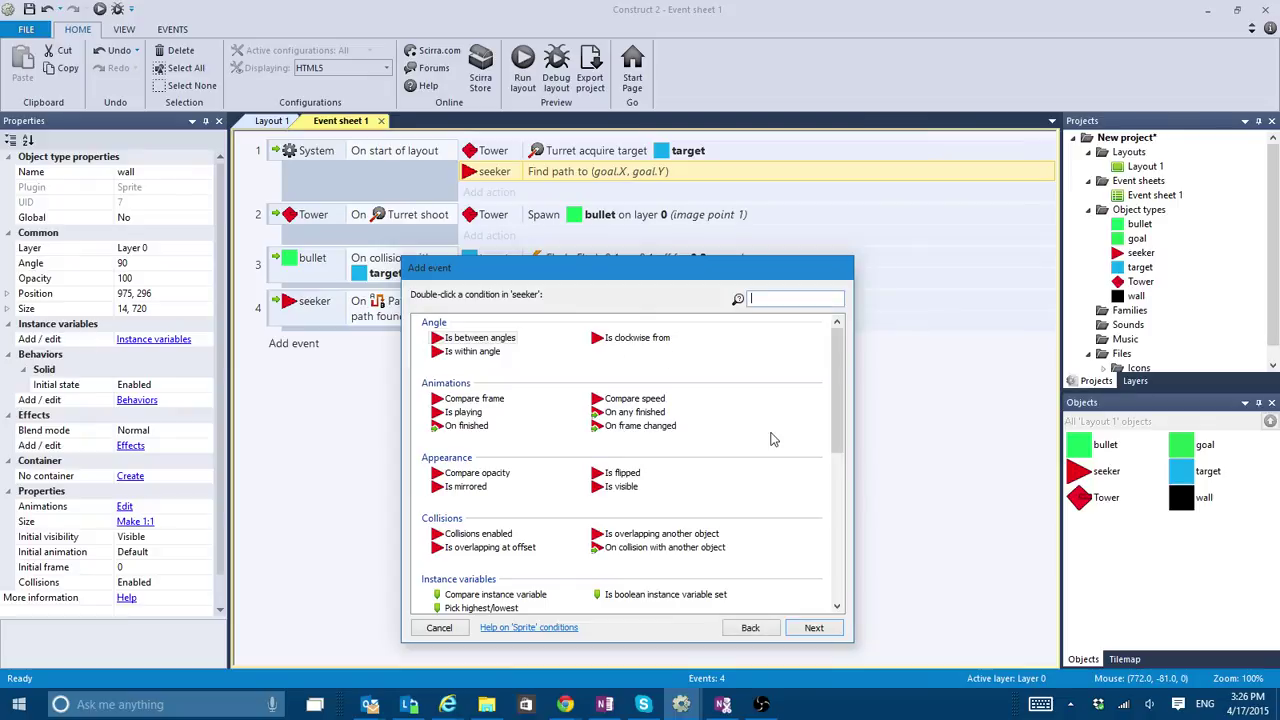
pyautogui.scroll(-5, 771, 437)
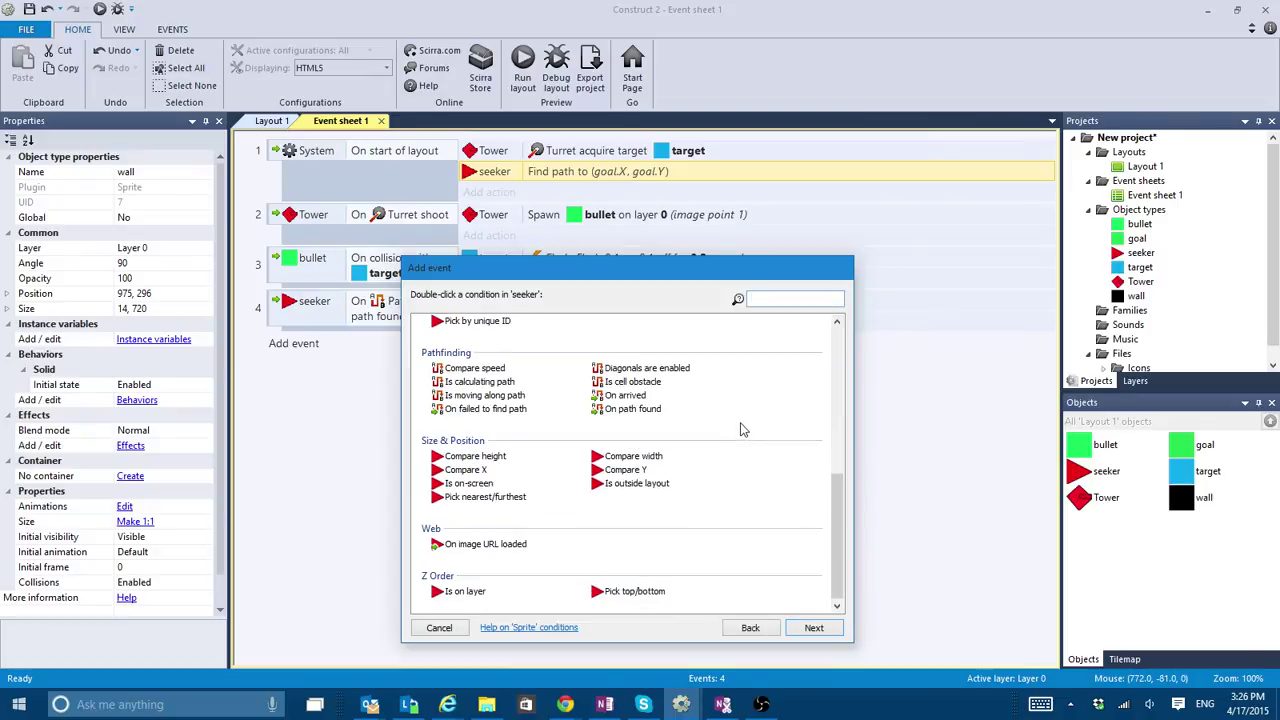
pyautogui.click(446, 630)
# Insert a Text object into the layout at position 50, 210, between the Tower and seeker.
pyautogui.click(258, 124)
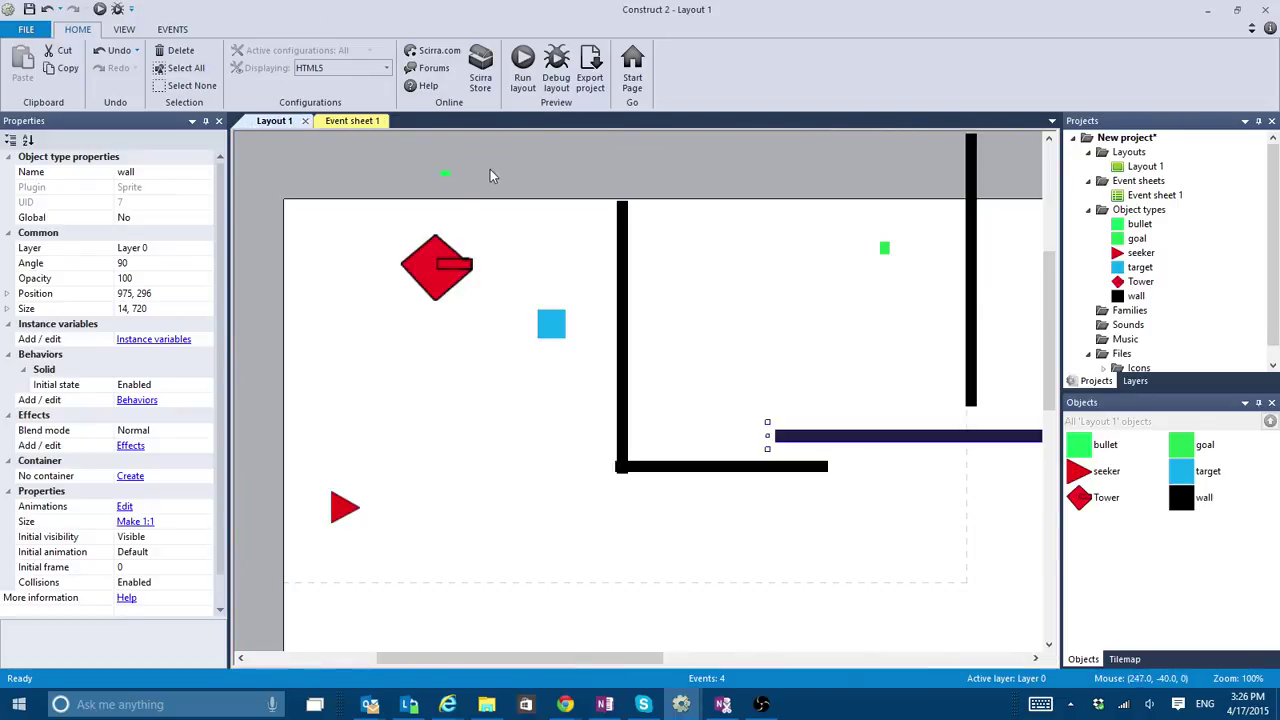
pyautogui.doubleClick(516, 164)
pyautogui.click(648, 312)
pyautogui.doubleClick(648, 312)
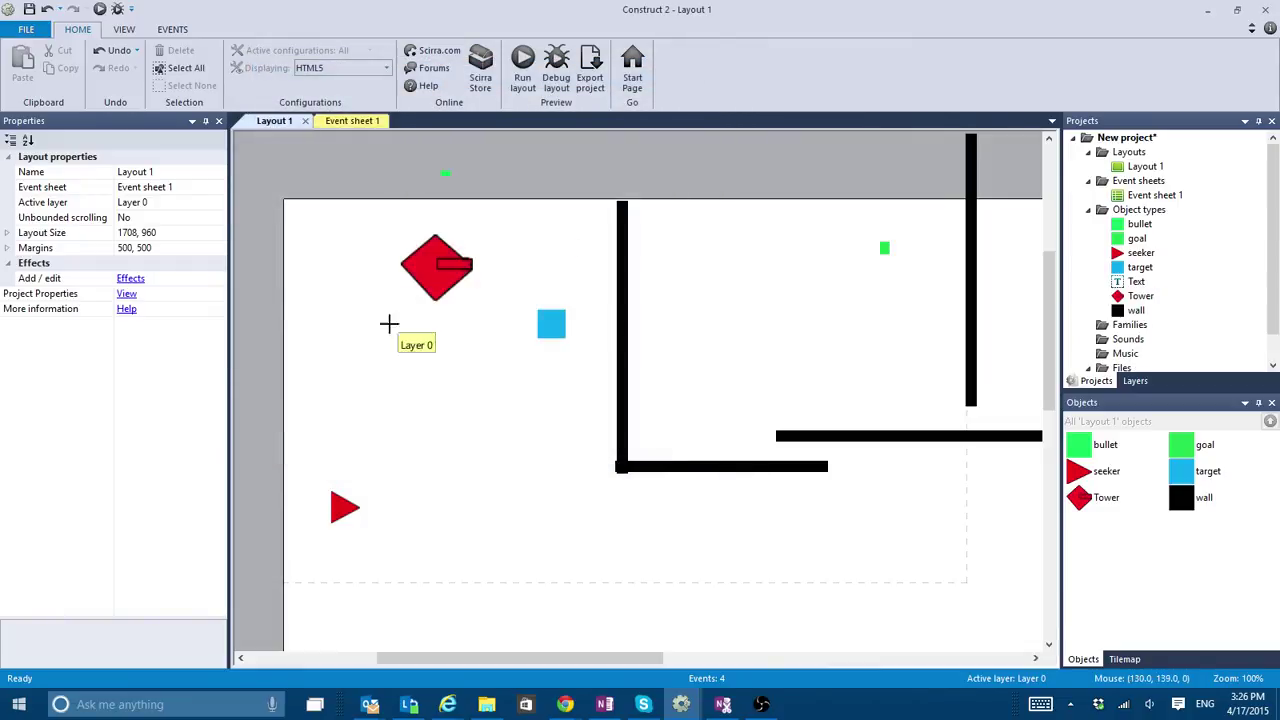
pyautogui.click(314, 366)
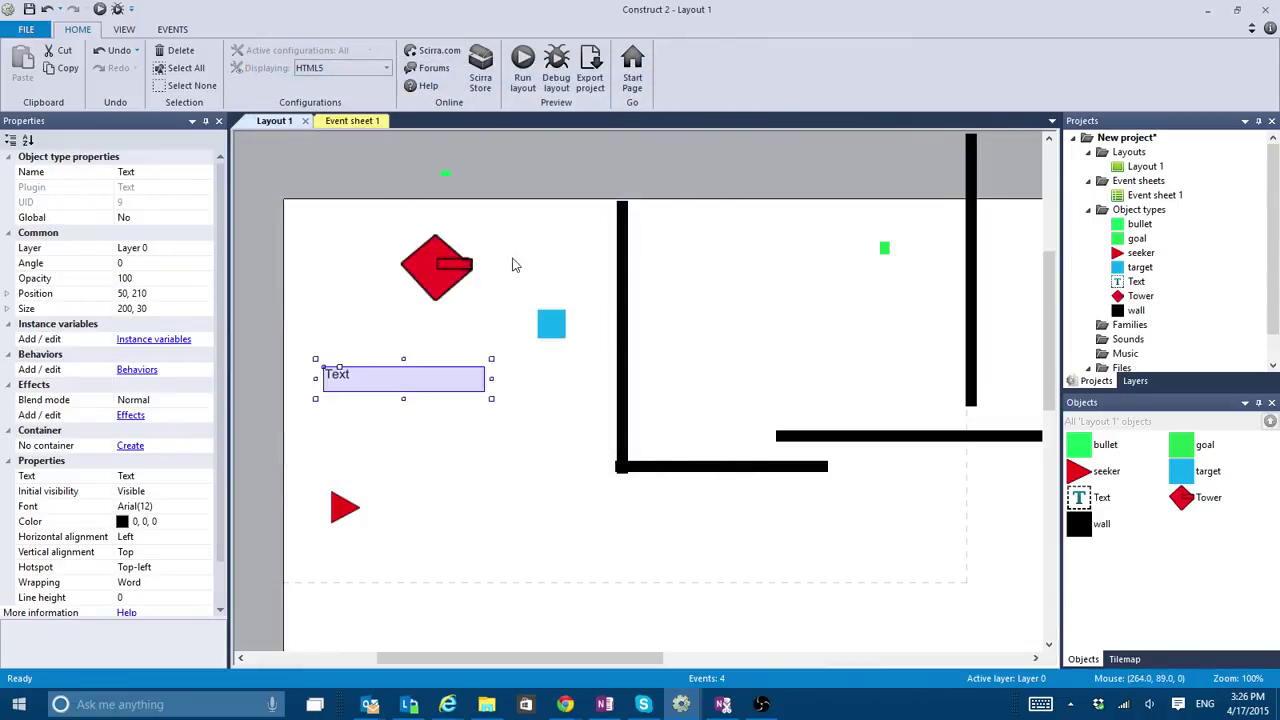
# Set the Text object's text to "No path found" and its initial visibility to Invisible.
pyautogui.click(154, 479)
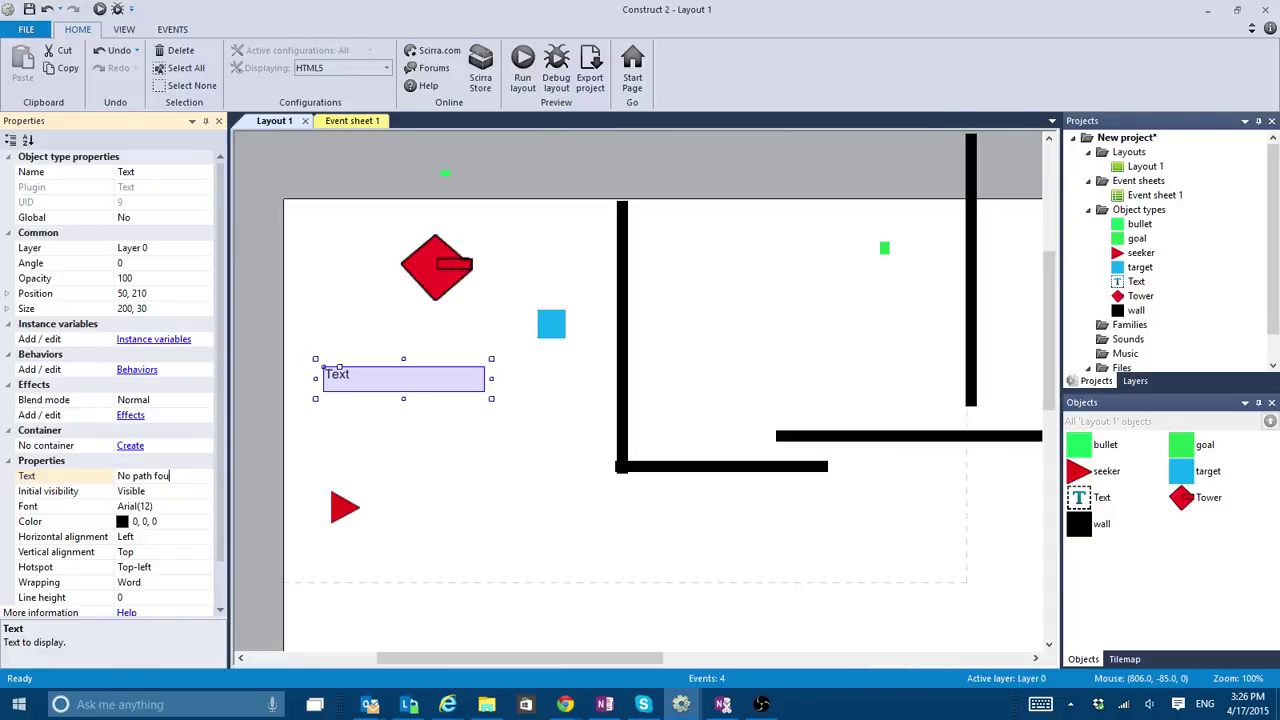
pyautogui.scroll(-1, 122, 394)
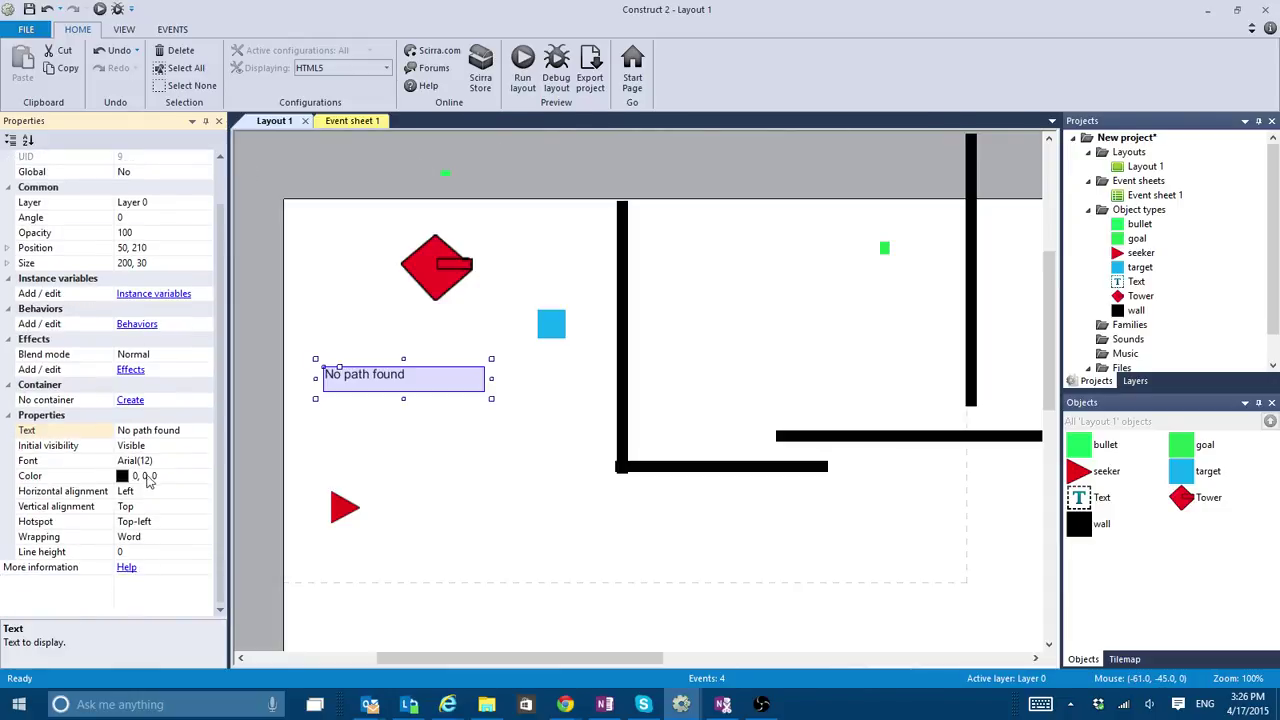
pyautogui.click(203, 448)
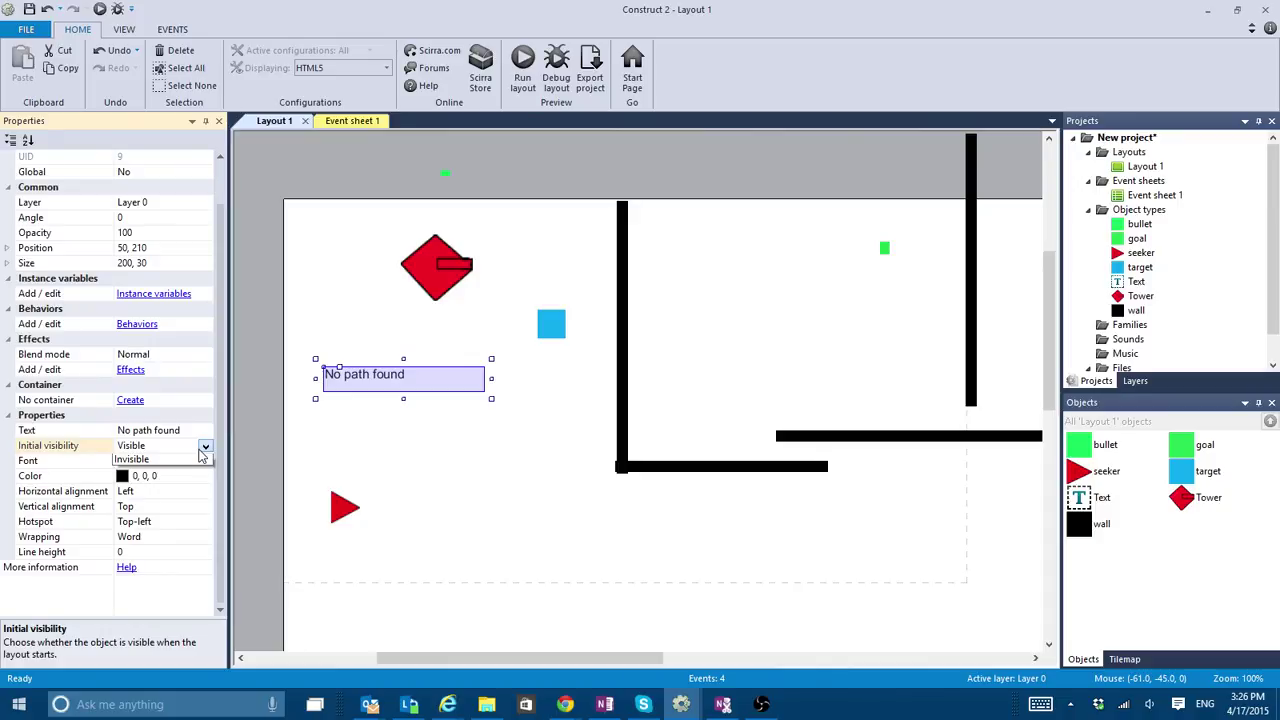
pyautogui.click(190, 459)
# Move the long horizontal wall up to position 971, 257 to widen the gap, and preview seeker's movement.
pyautogui.moveTo(963, 437); pyautogui.dragTo(960, 406)
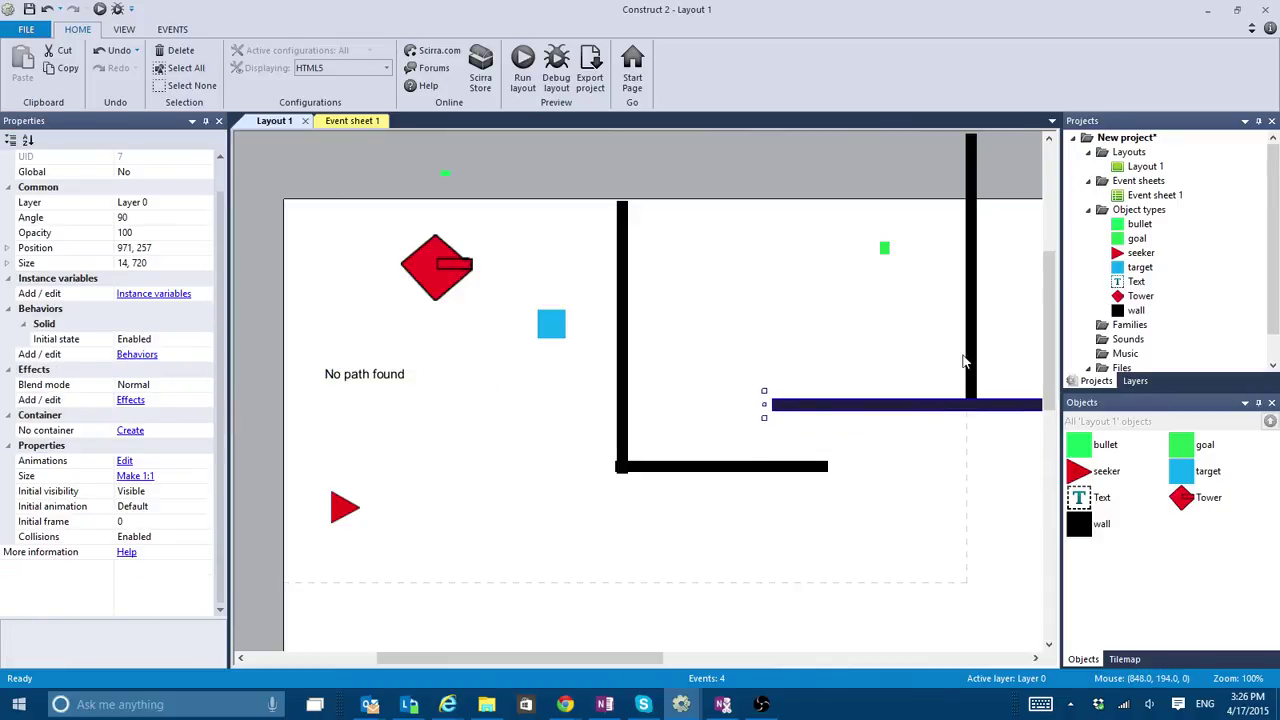
pyautogui.press('F5')
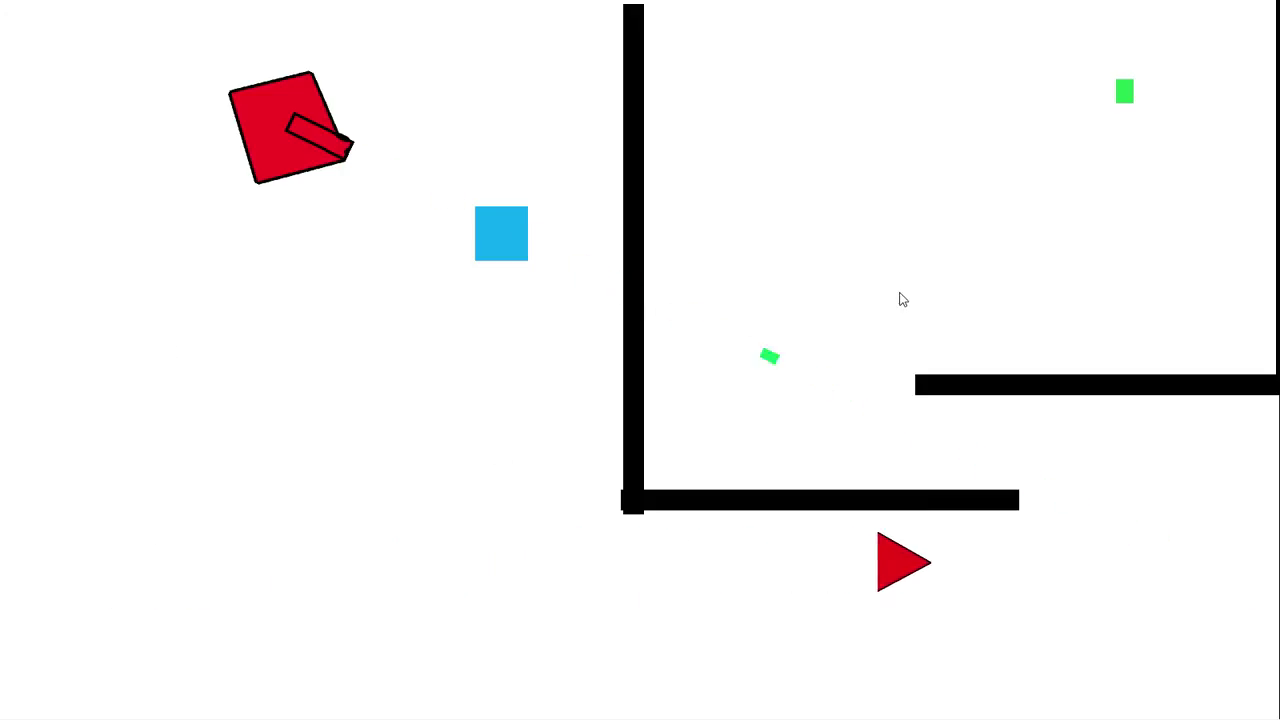
pyautogui.hotkey('alt', 'F4')
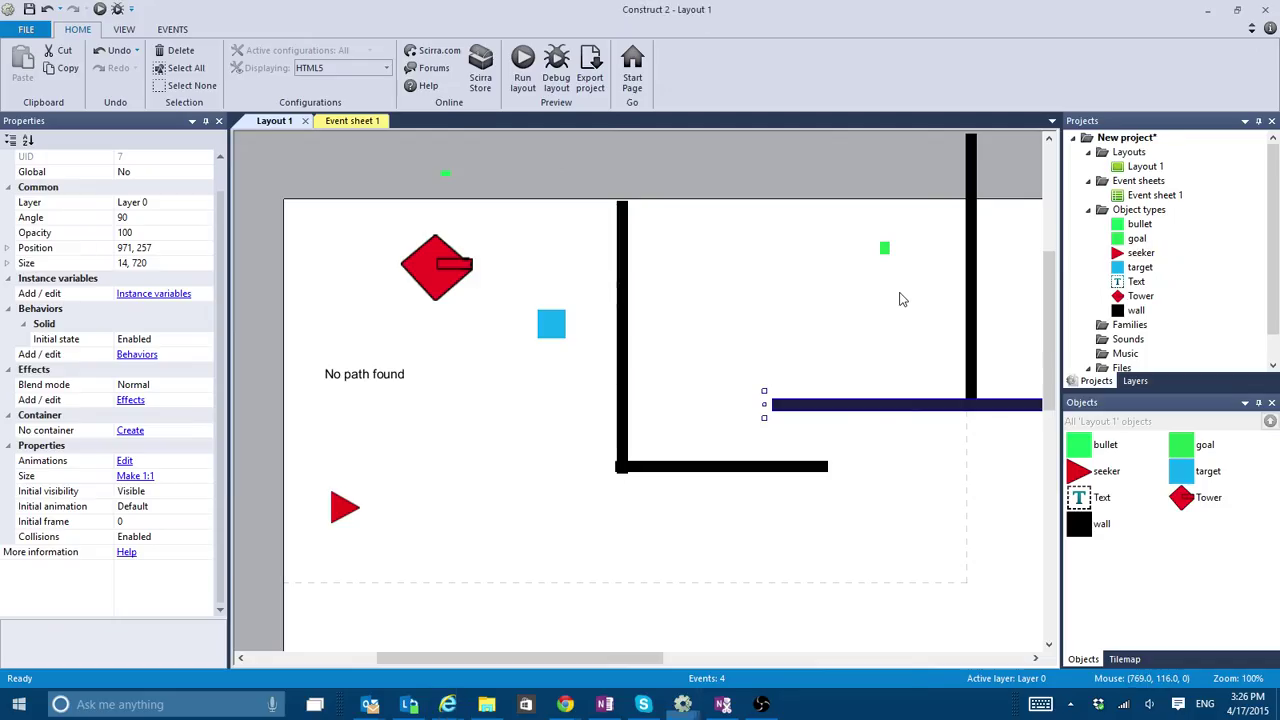
# Add an event for seeker with the Pathfinding condition On failed to find path.
pyautogui.click(350, 120)
pyautogui.click(294, 344)
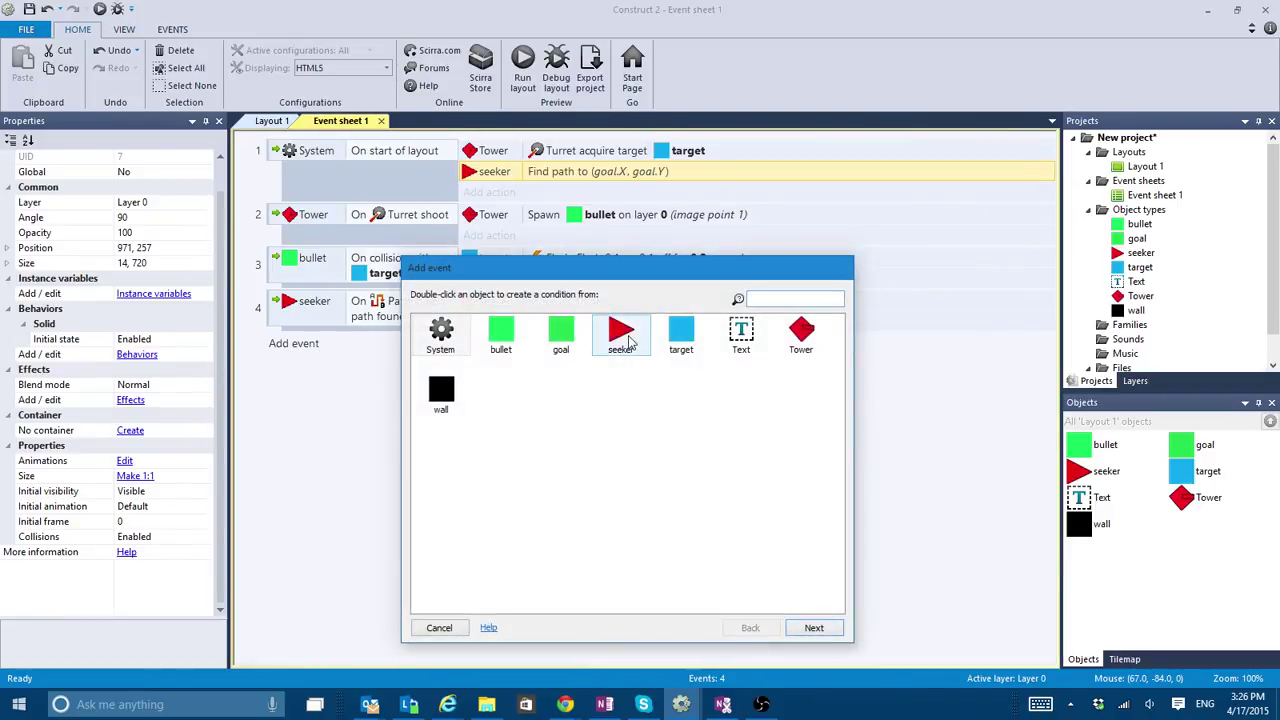
pyautogui.doubleClick(621, 335)
pyautogui.scroll(-10, 480, 480)
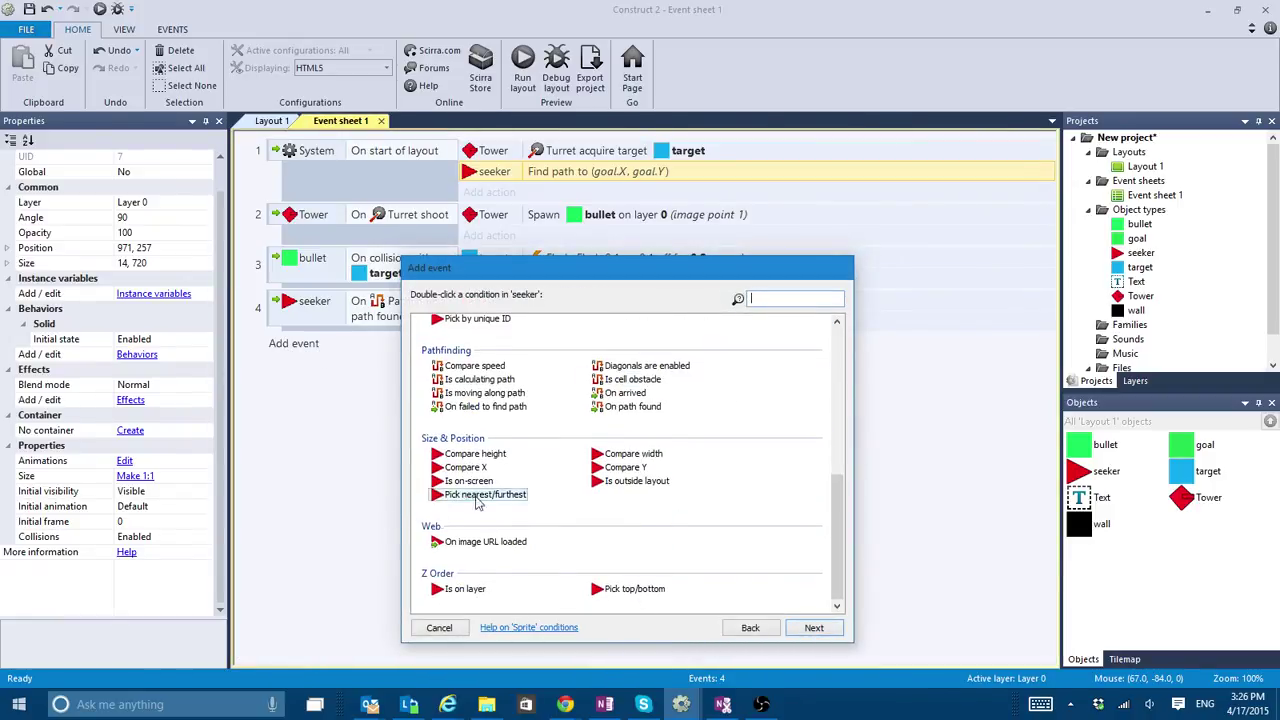
pyautogui.doubleClick(510, 407)
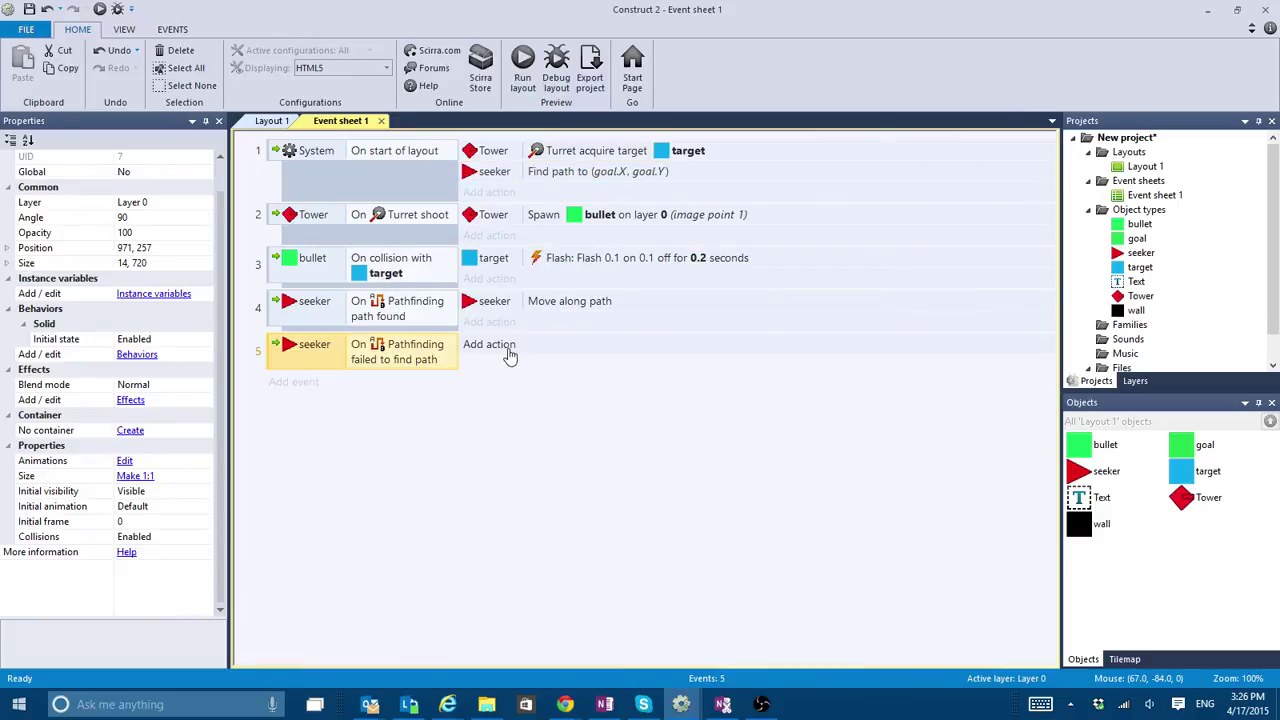
# Give the failed-to-find-path event a Text action, Set visible, with visibility Visible.
pyautogui.click(507, 350)
pyautogui.write('vis')
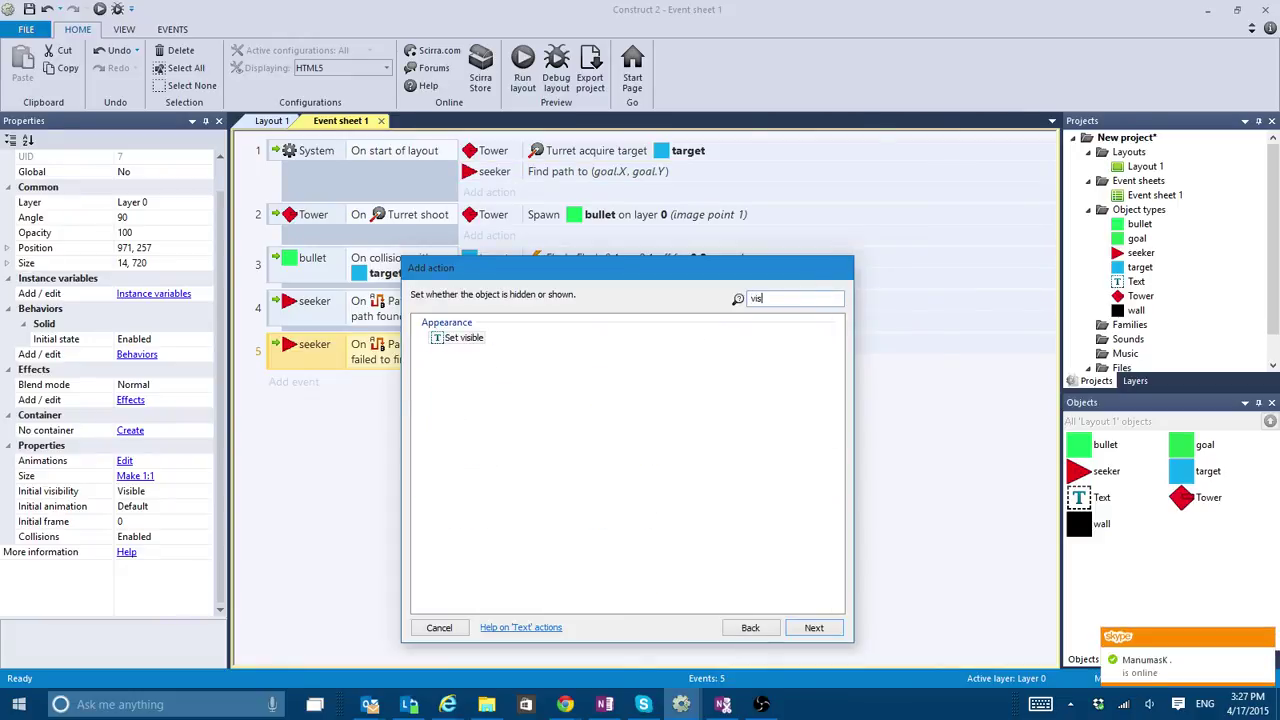
pyautogui.press('Return')
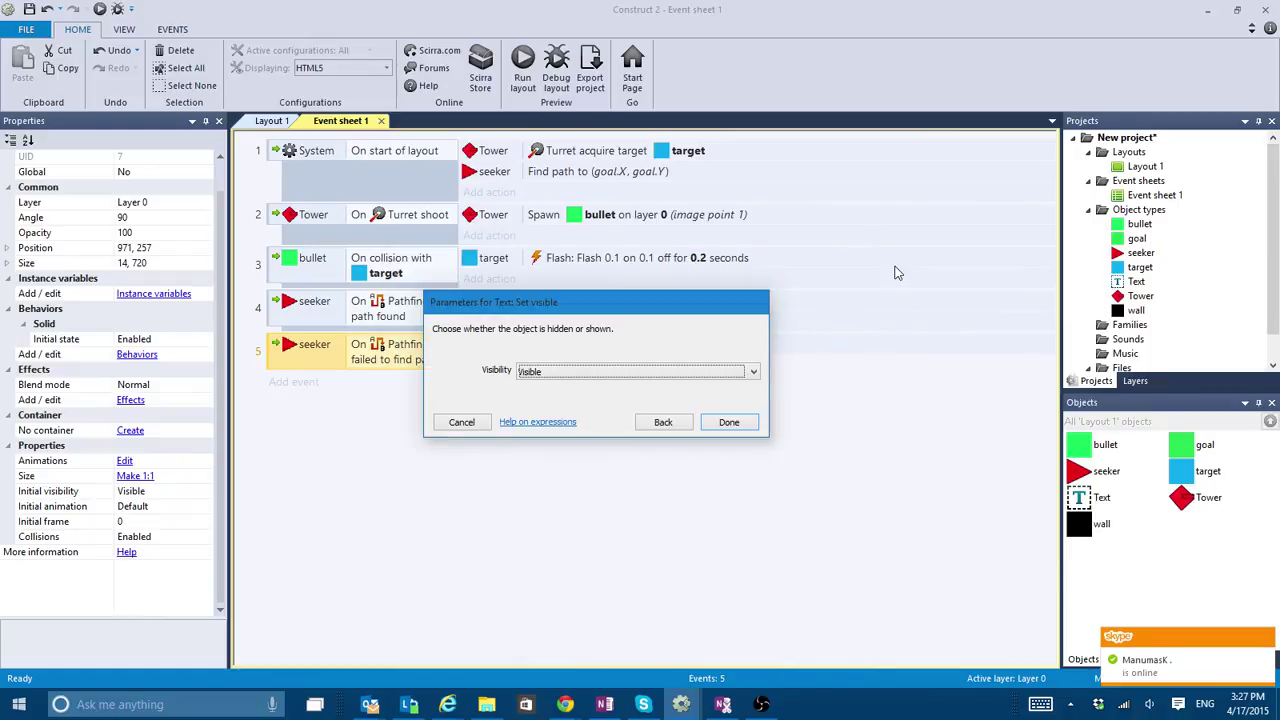
pyautogui.click(728, 421)
# Change the color of the "No path found" text in the layout to red 255, 0, 51.
pyautogui.click(272, 120)
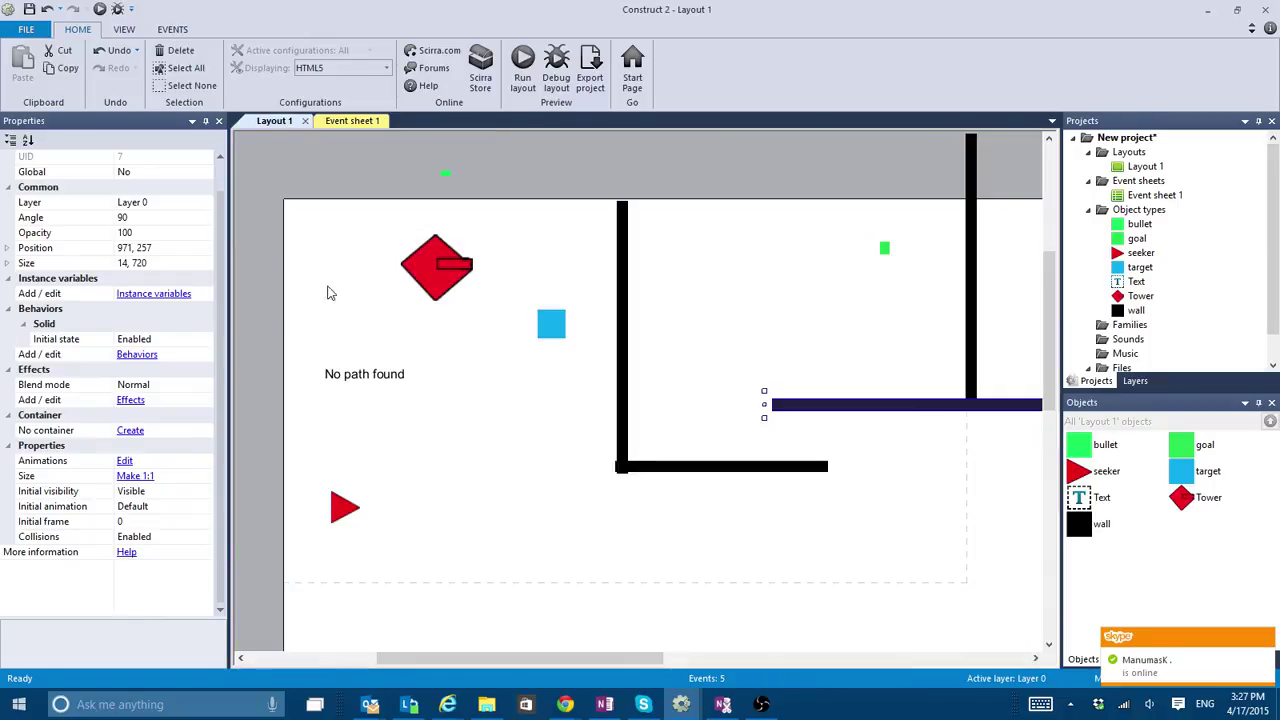
pyautogui.click(338, 375)
pyautogui.click(201, 477)
pyautogui.click(205, 477)
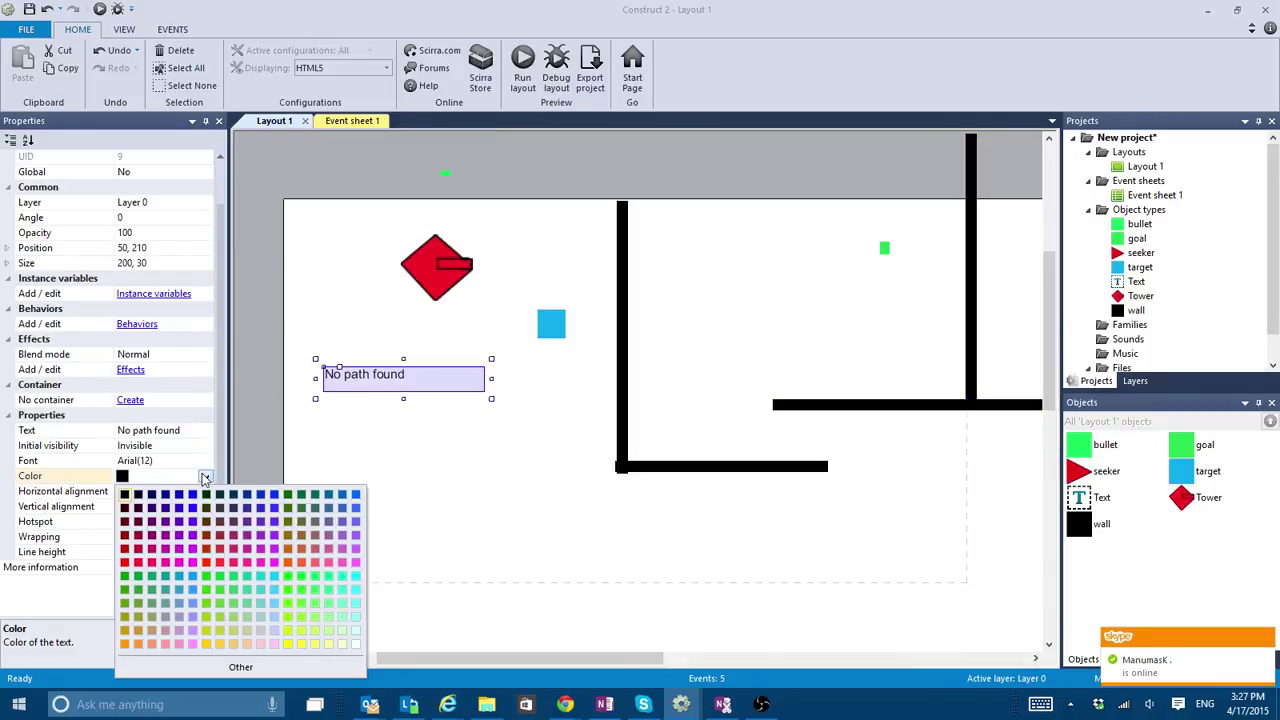
pyautogui.click(140, 566)
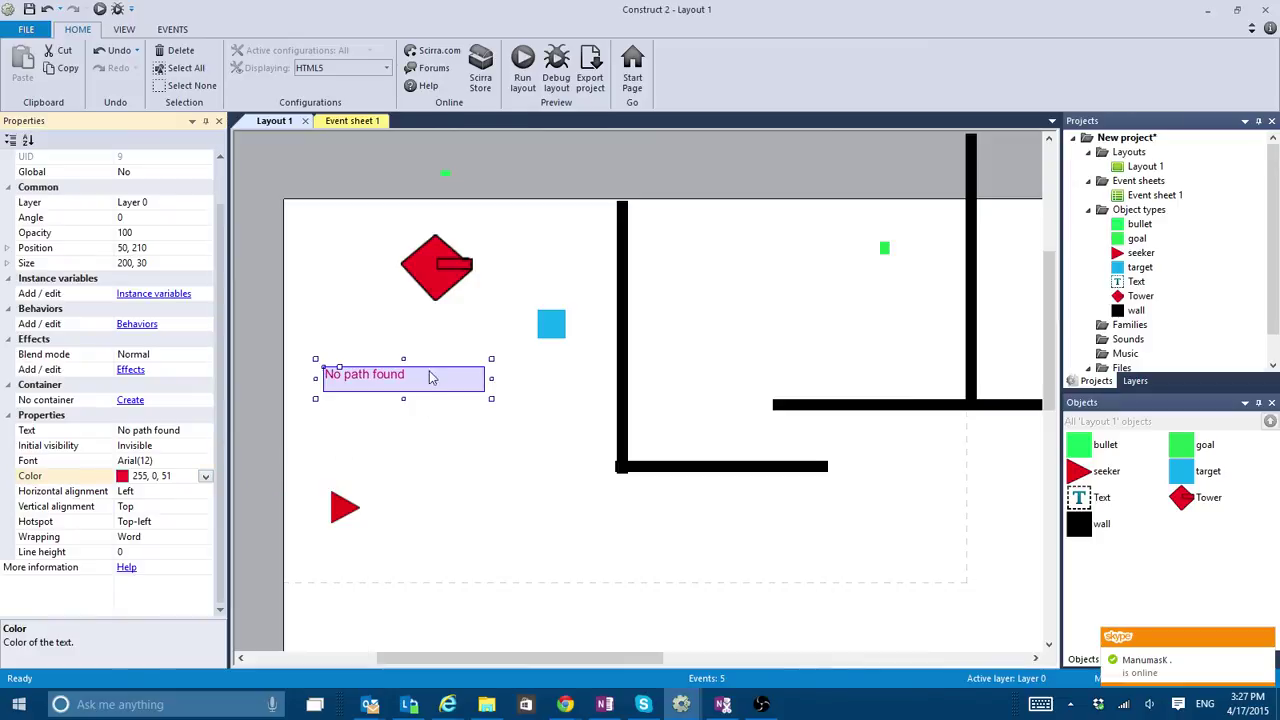
# Check the Text object's text property and preview the layout to see whether the message stays hidden while a path exists.
pyautogui.click(390, 332)
pyautogui.click(391, 388)
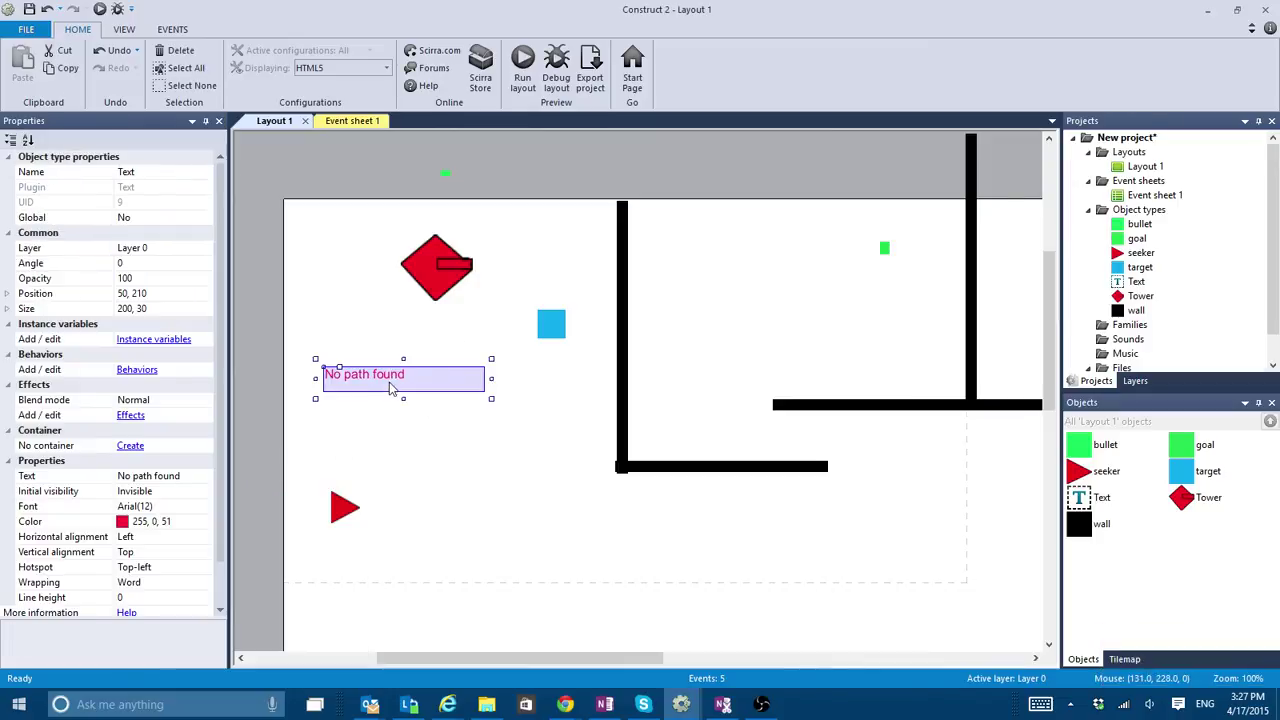
pyautogui.click(186, 477)
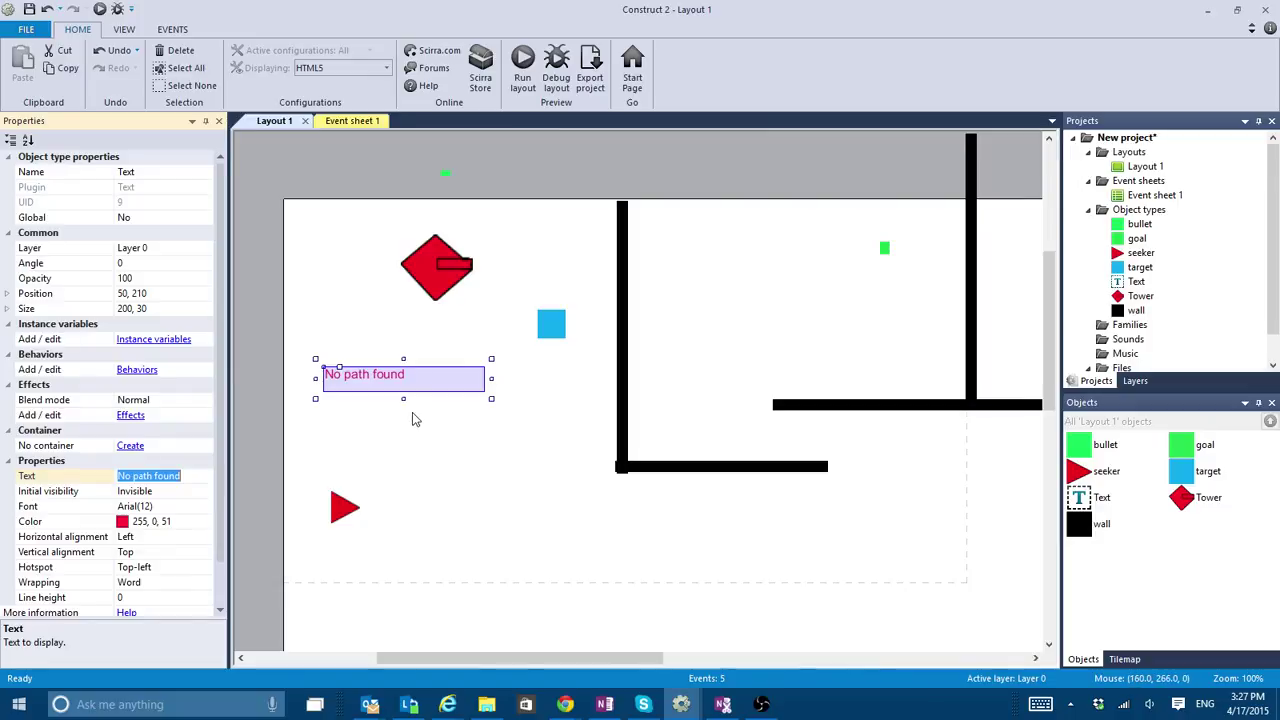
pyautogui.click(515, 298)
pyautogui.press('F5')
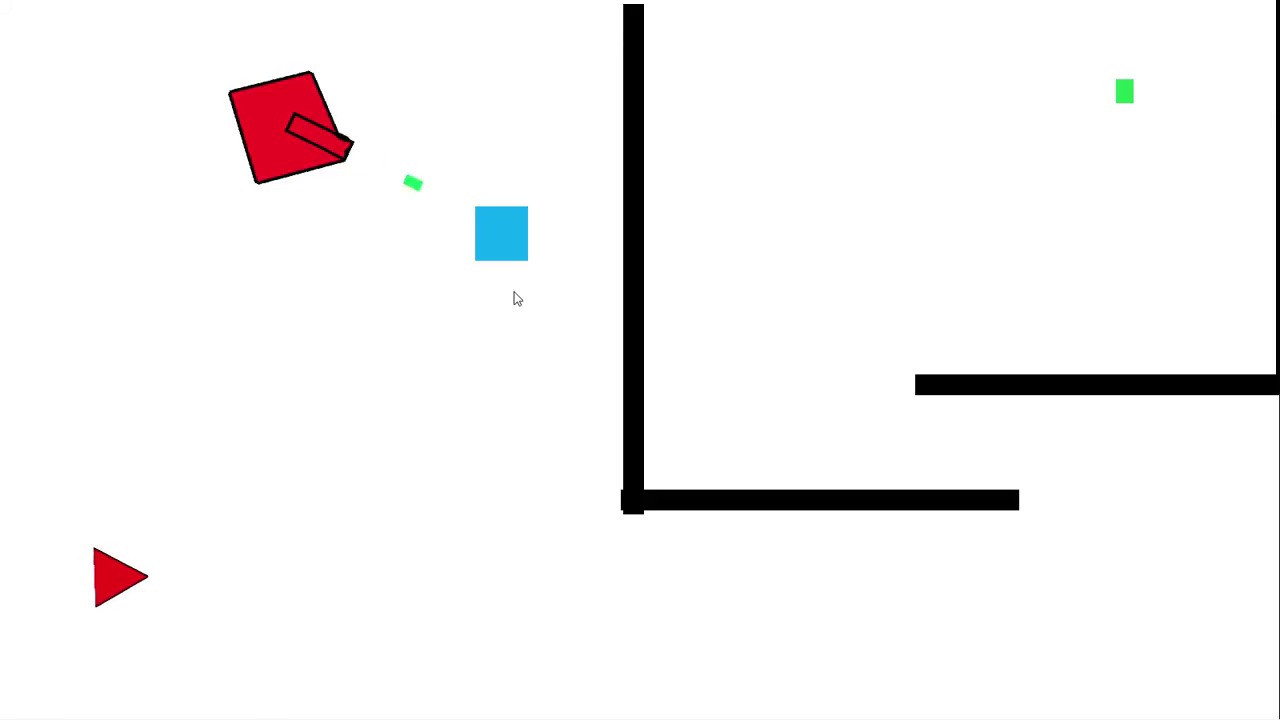
# Lower the horizontal wall to 960, 294 to narrow the passage, and preview whether the seeker still finds a path.
pyautogui.hotkey('alt', 'Tab')
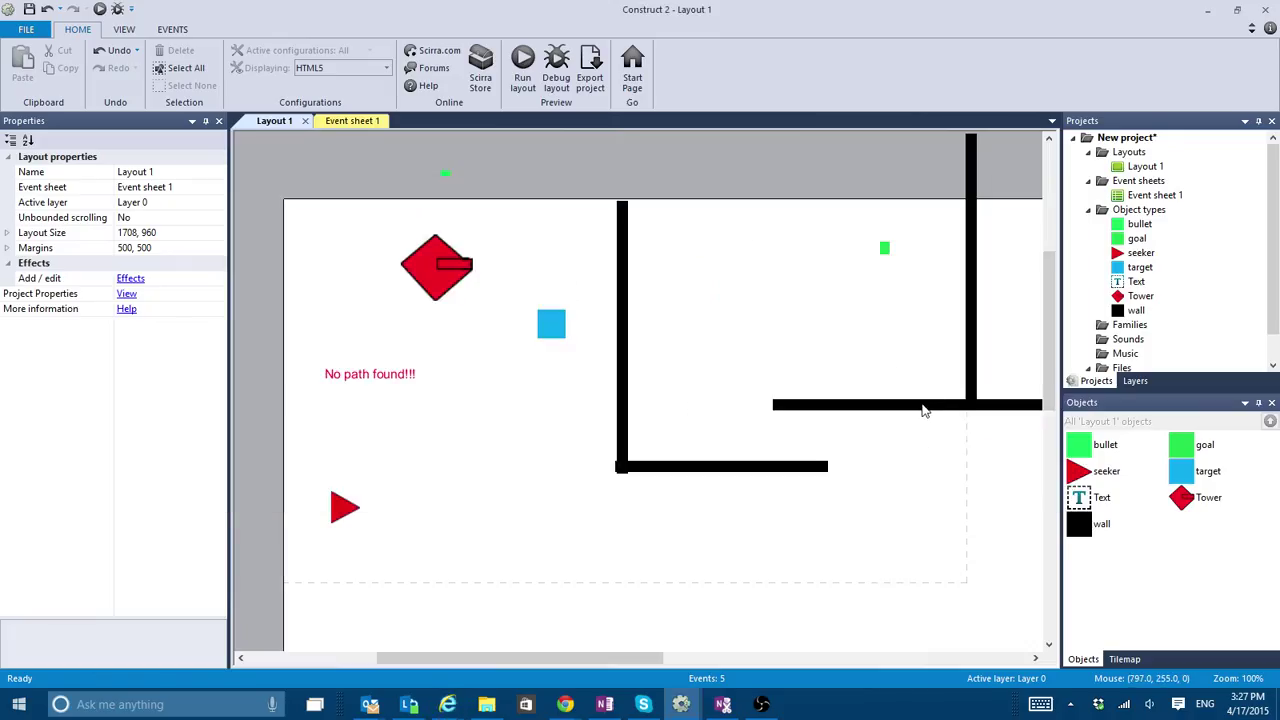
pyautogui.moveTo(923, 406); pyautogui.dragTo(915, 440)
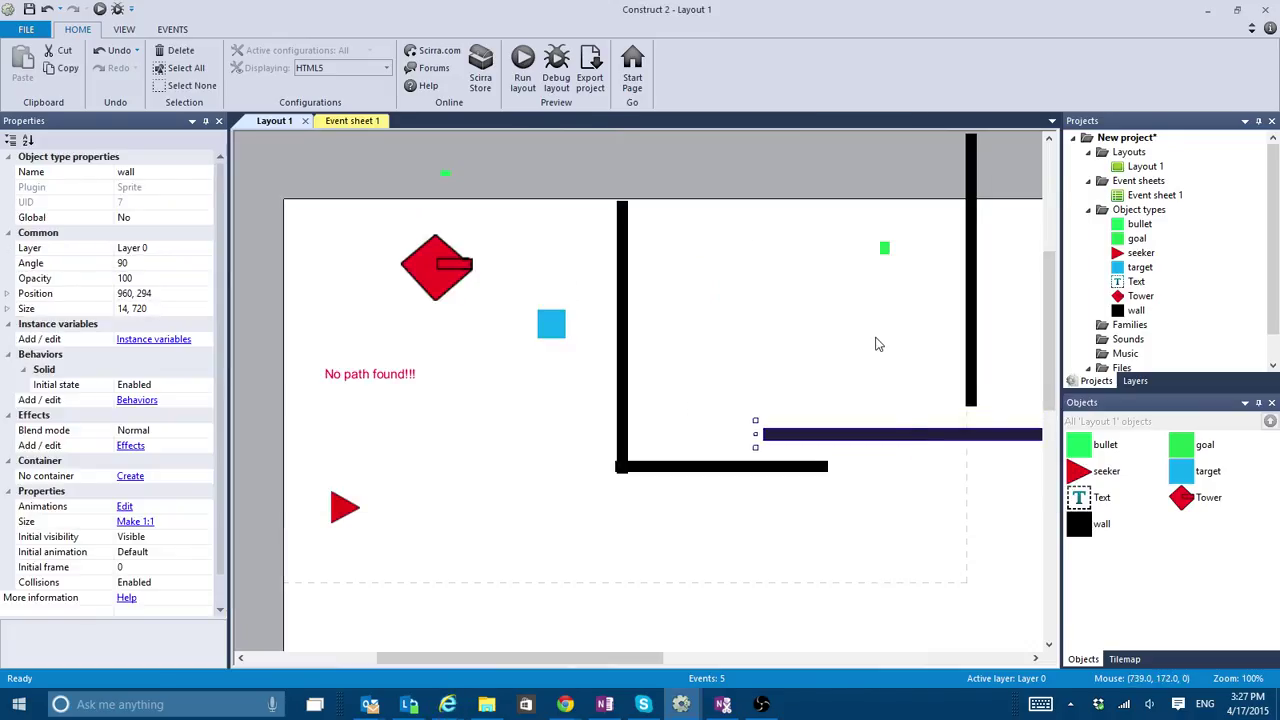
pyautogui.press('F5')
# Try a seeker size of 5, 5 in the layout and undo the size change.
pyautogui.click(340, 510)
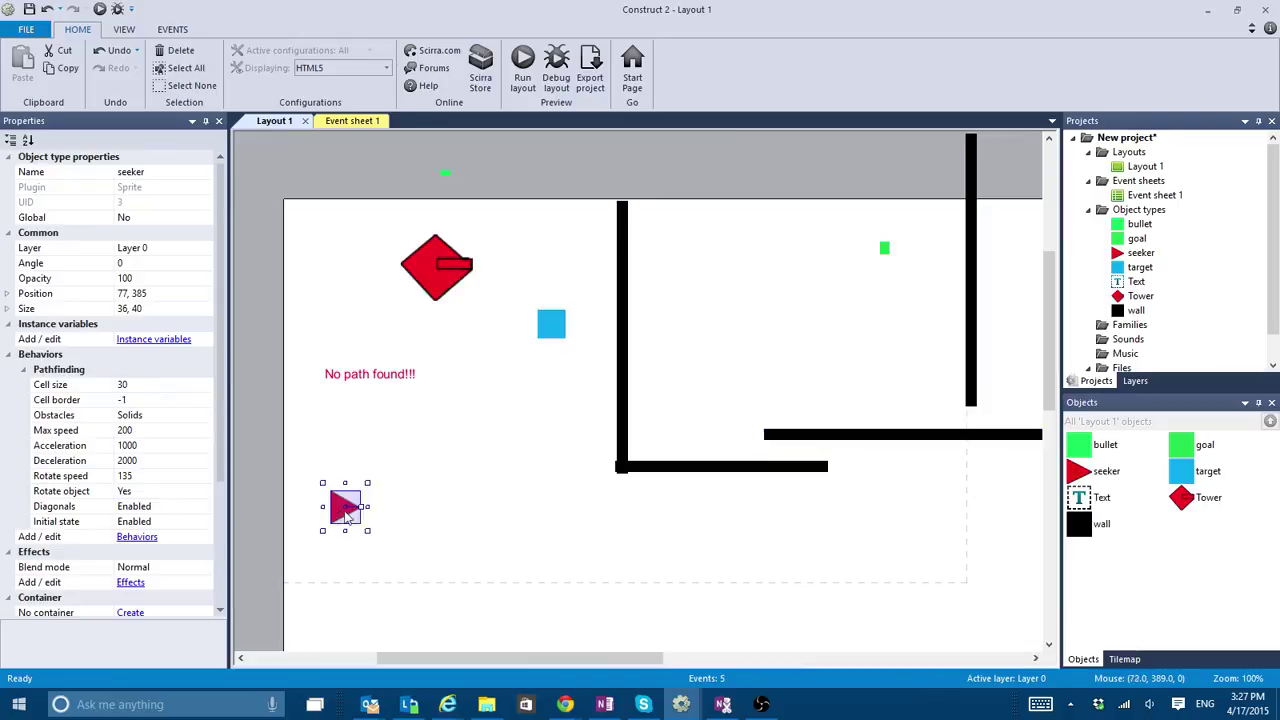
pyautogui.click(150, 310)
pyautogui.write('5,')
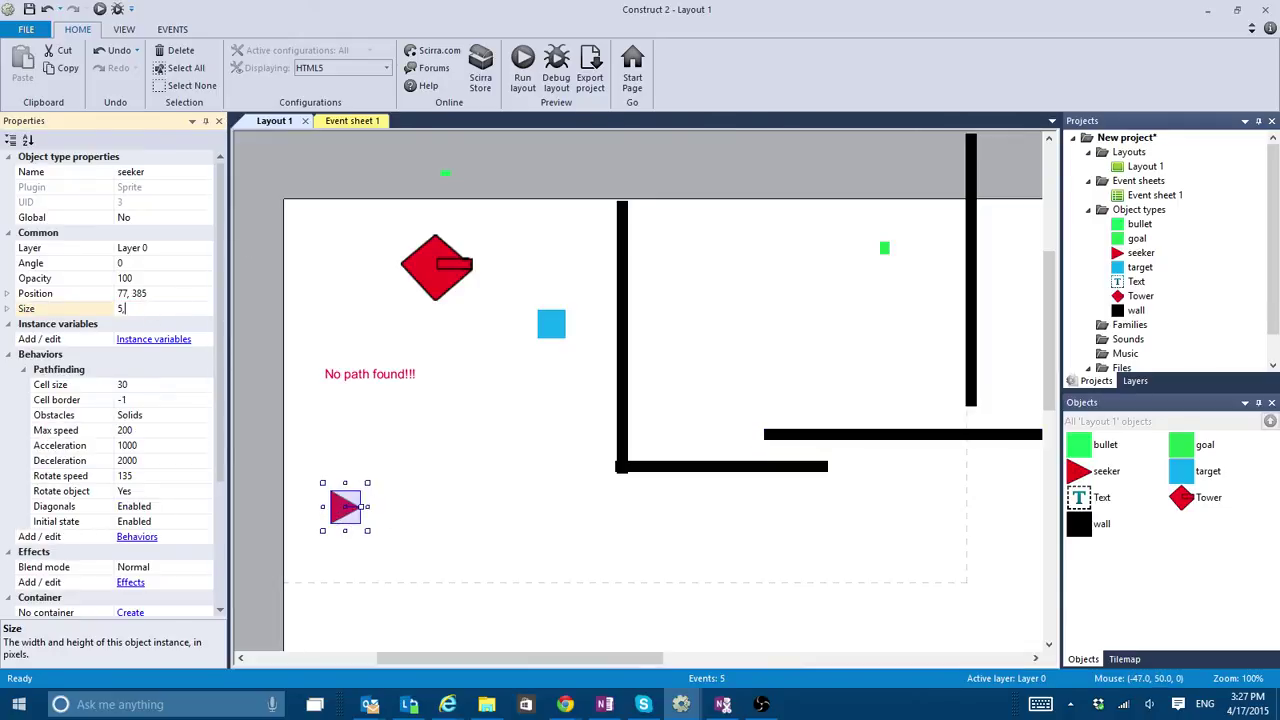
pyautogui.write(' 5')
pyautogui.press('Return')
pyautogui.click(172, 310)
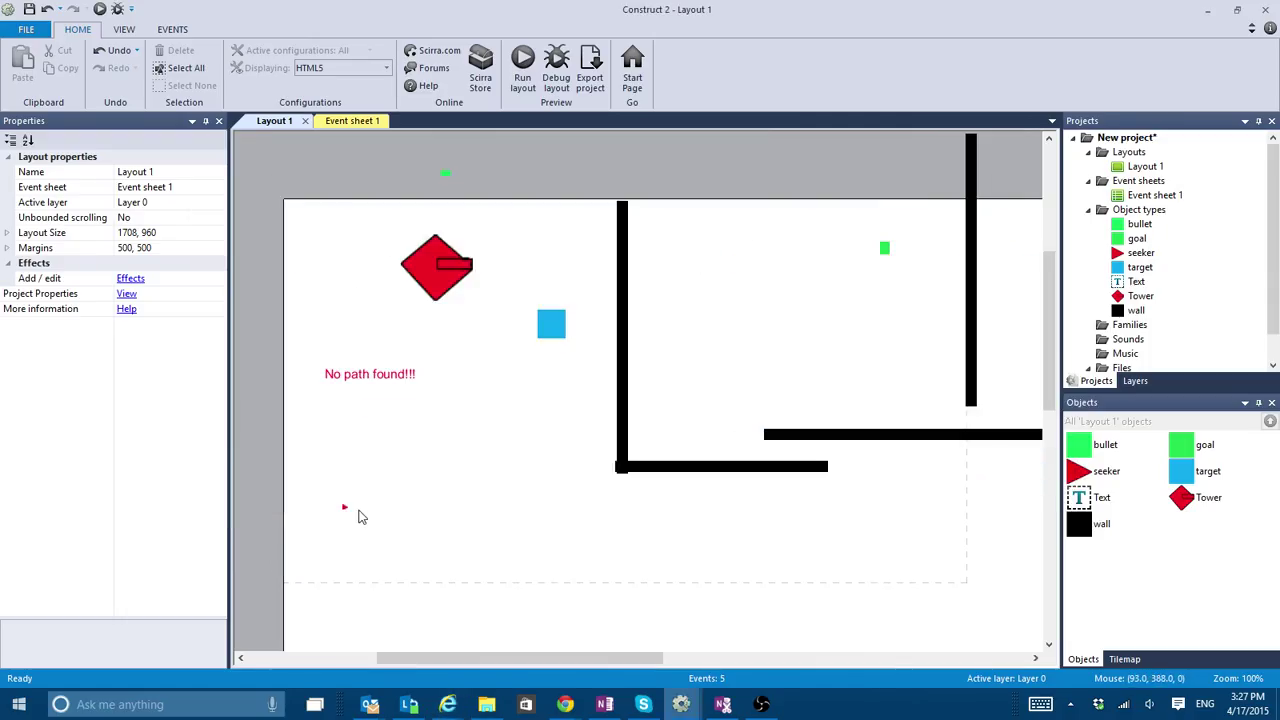
pyautogui.hotkey('ctrl', 'z')
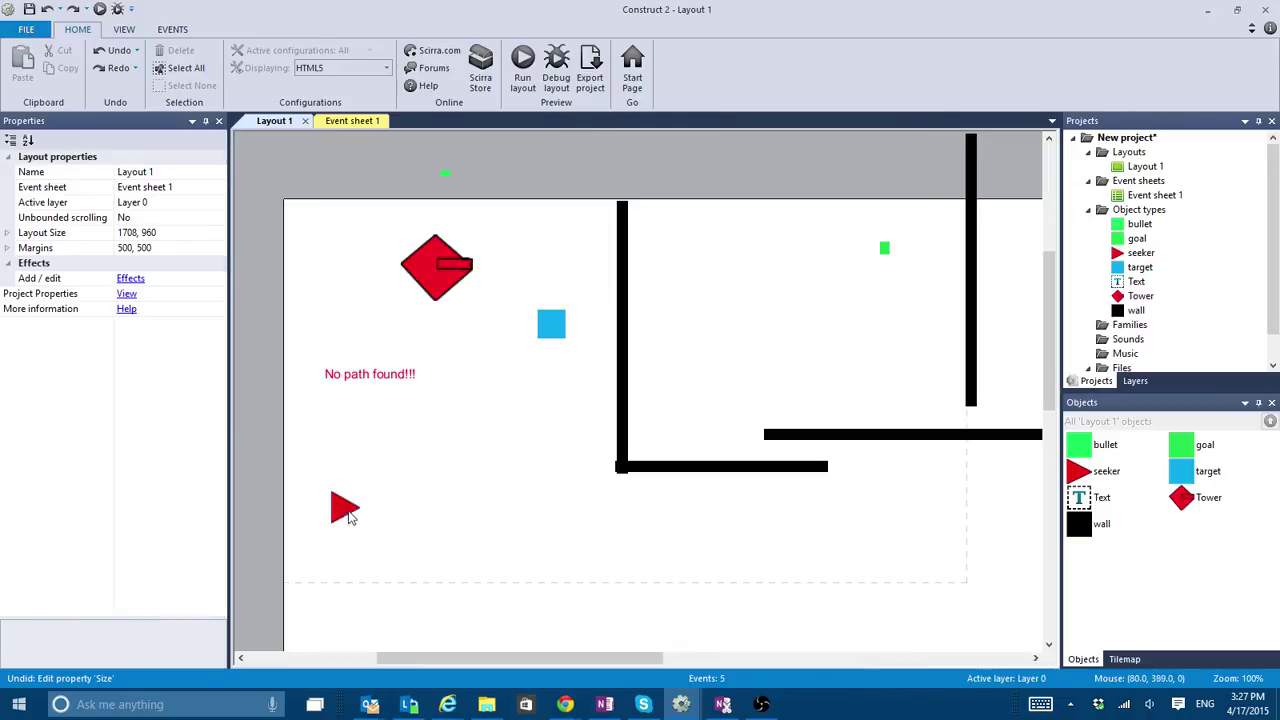
# Check the seeker's pathfinding cell size and move the horizontal wall back up to 957, 264 to widen the passage.
pyautogui.click(349, 516)
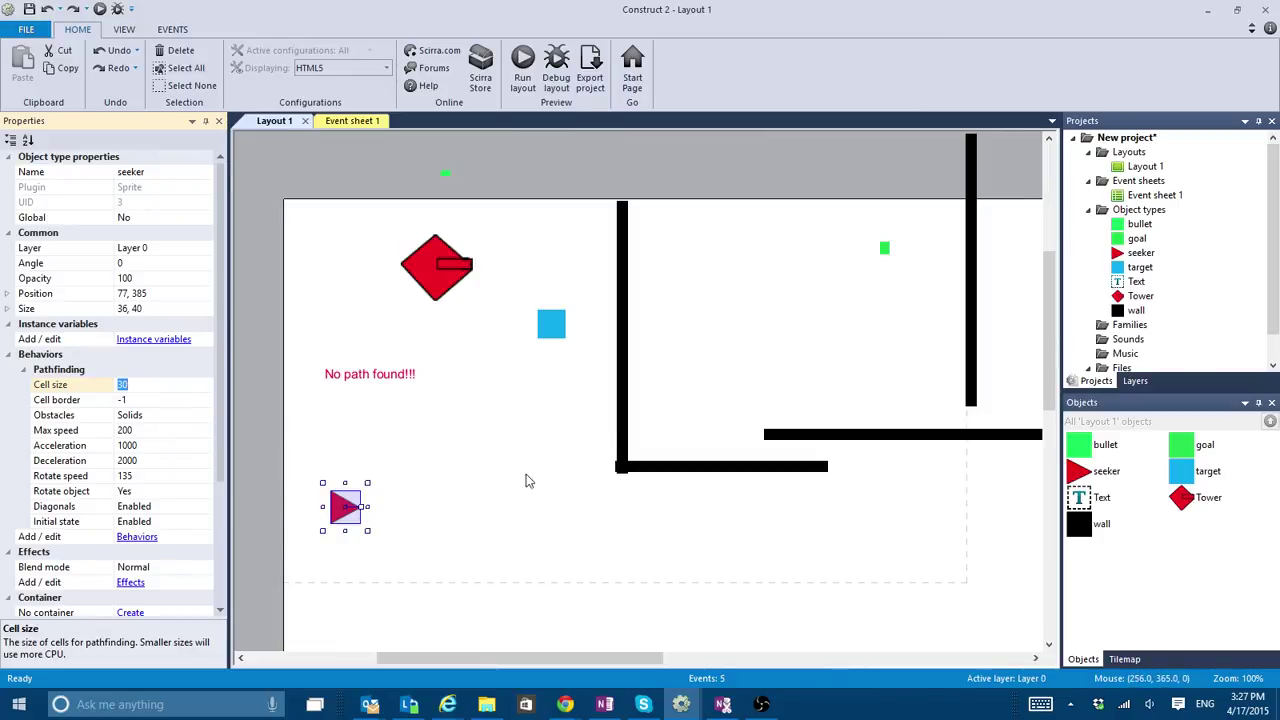
pyautogui.moveTo(950, 435); pyautogui.dragTo(948, 413)
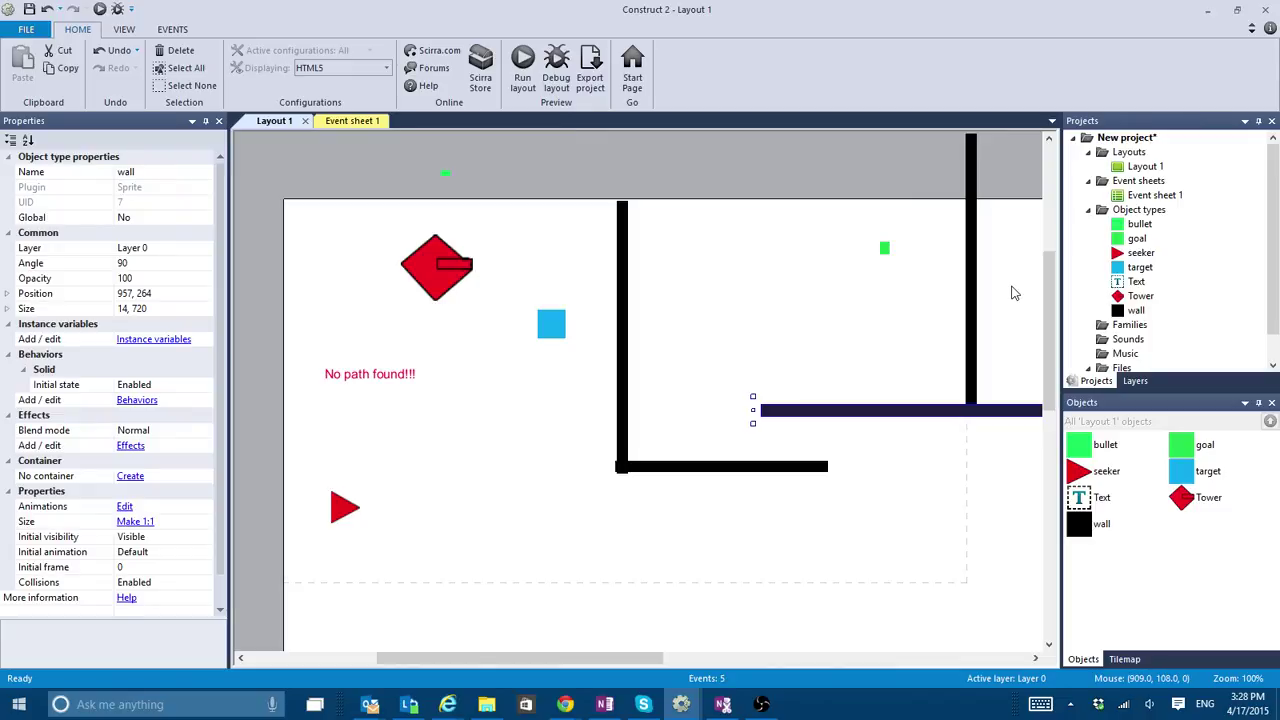
pyautogui.click(338, 121)
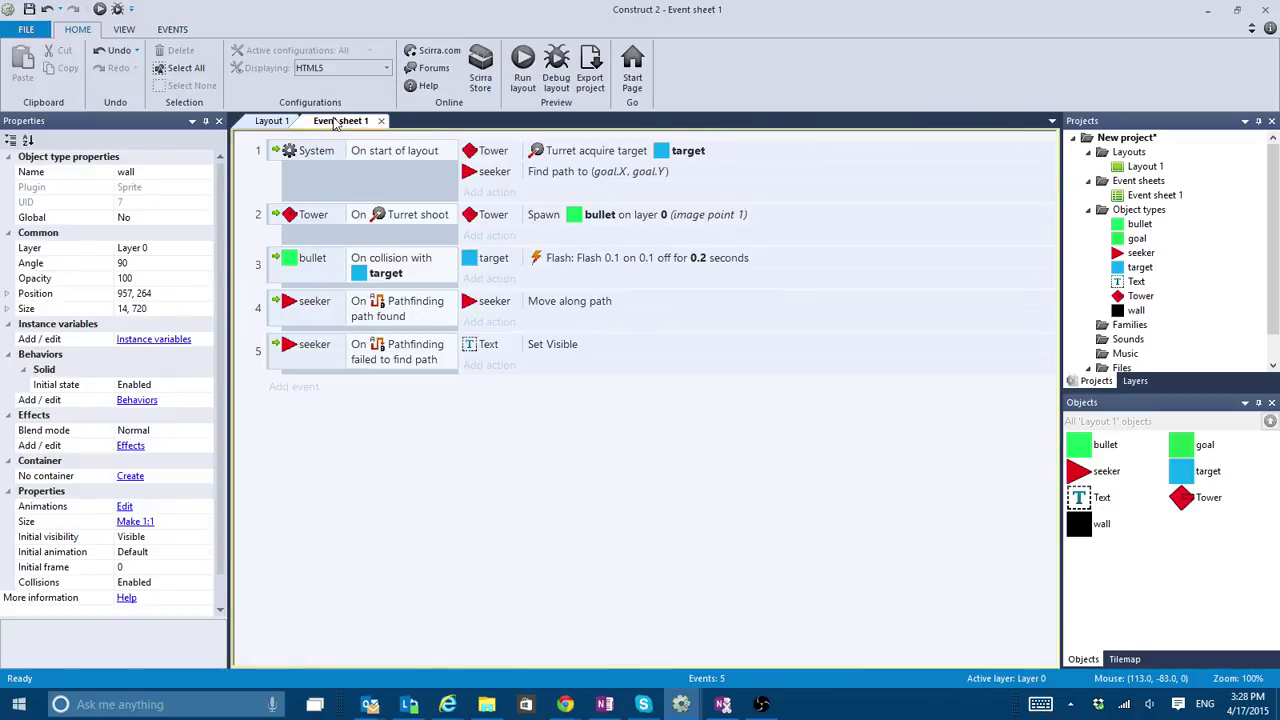
pyautogui.click(272, 121)
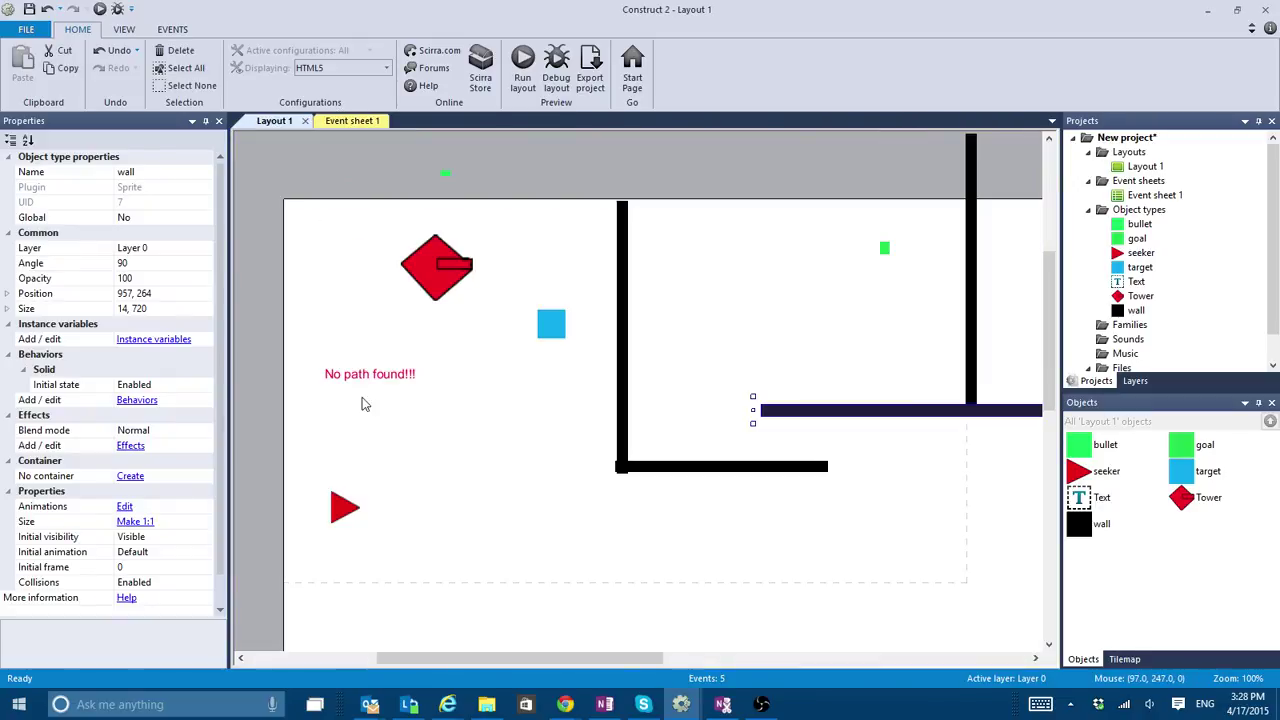
# Clone the "No path found!!!" text object type and place the copy directly below the original at 53, 265.
pyautogui.rightClick(330, 378)
pyautogui.click(466, 432)
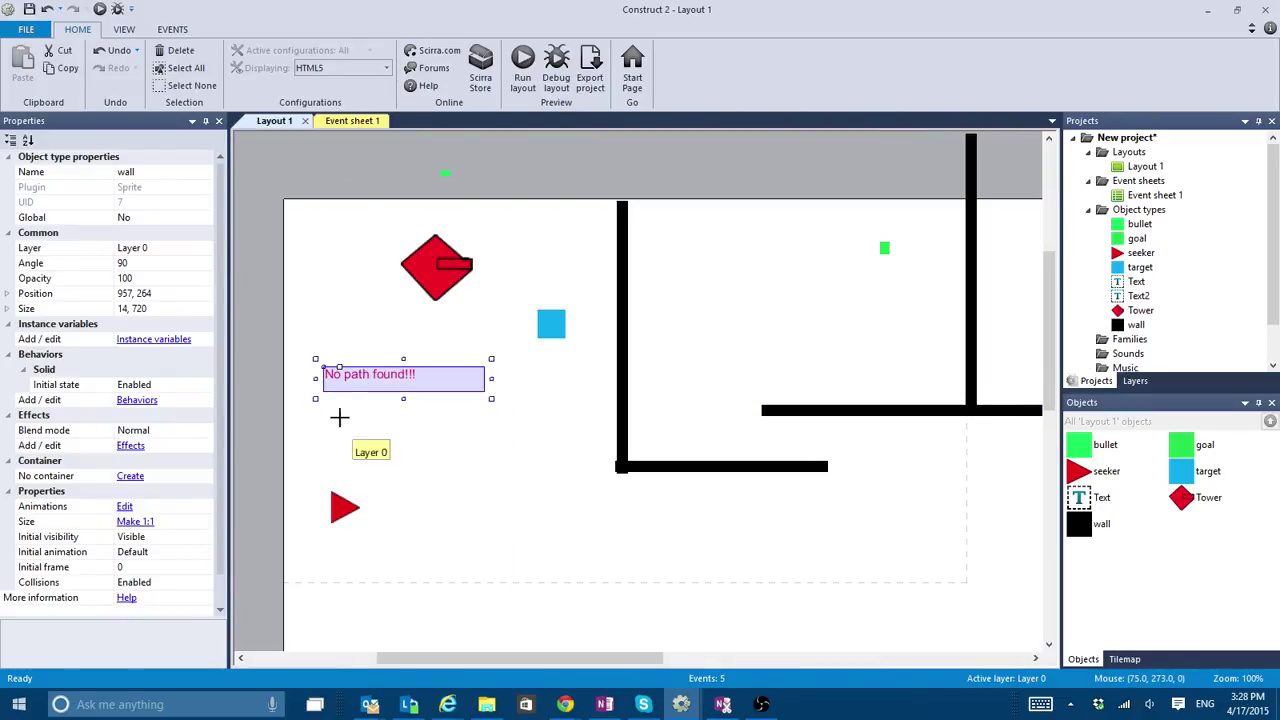
pyautogui.click(334, 415)
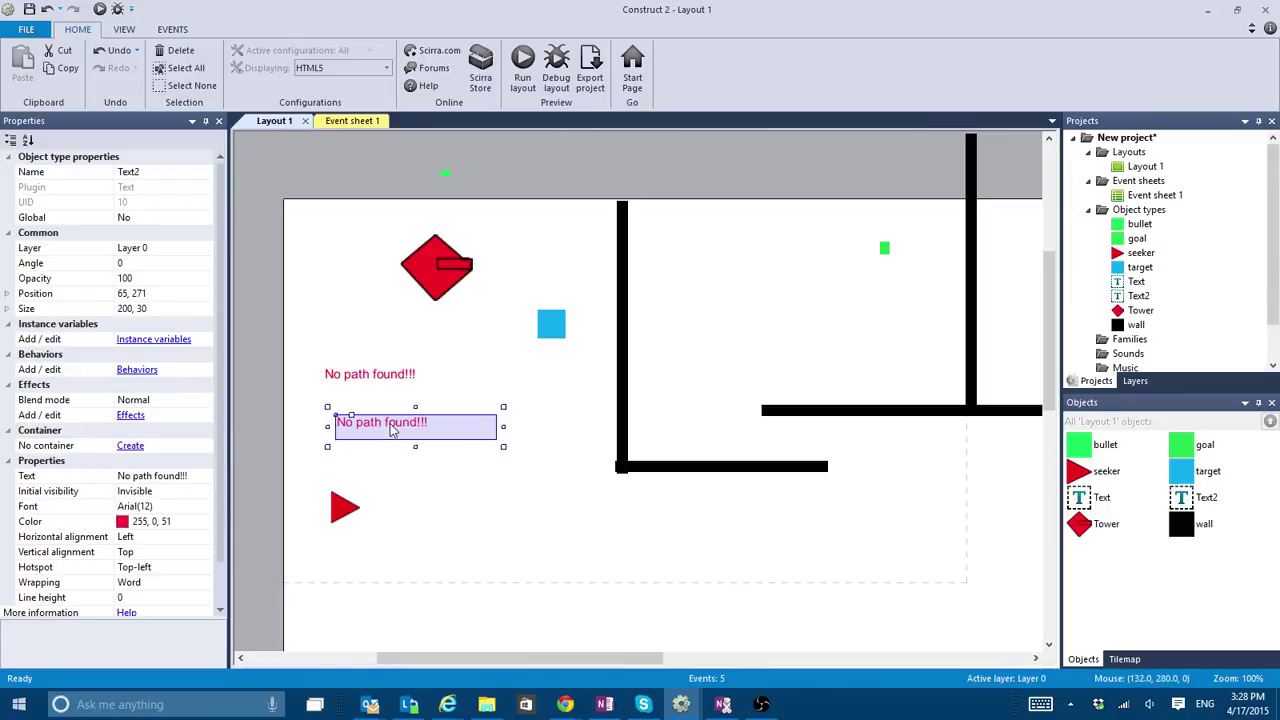
pyautogui.moveTo(392, 428); pyautogui.dragTo(380, 422)
# Rename the cloned text object to otherMessage.
pyautogui.click(210, 171)
pyautogui.write('ot')
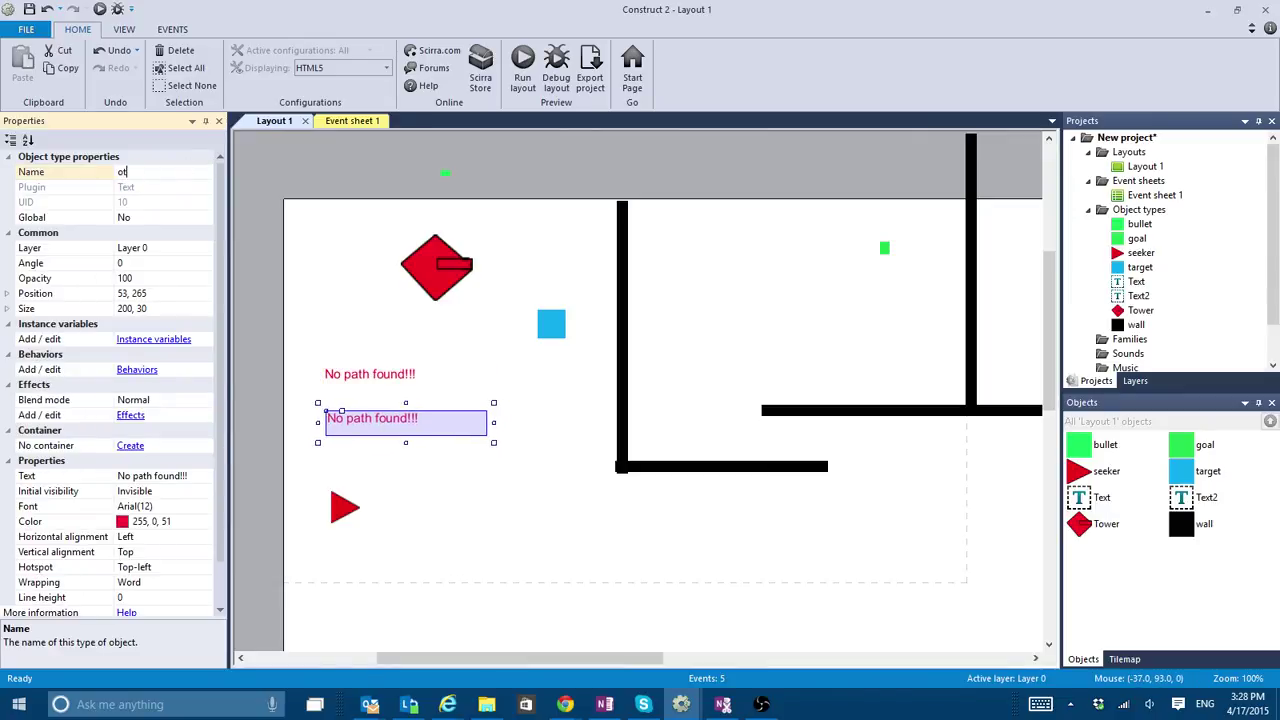
pyautogui.write('herMessage')
# Add an event for seeker with the Pathfinding condition On arrived.
pyautogui.click(352, 120)
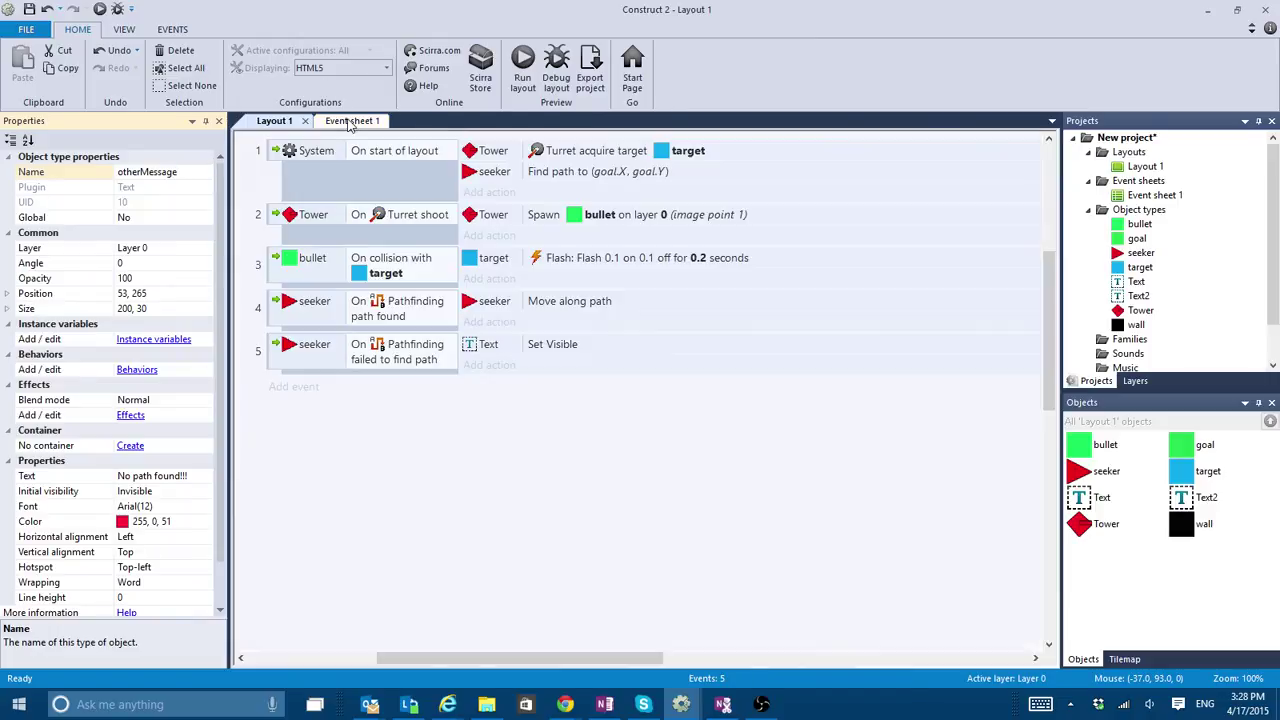
pyautogui.click(293, 386)
pyautogui.doubleClick(690, 340)
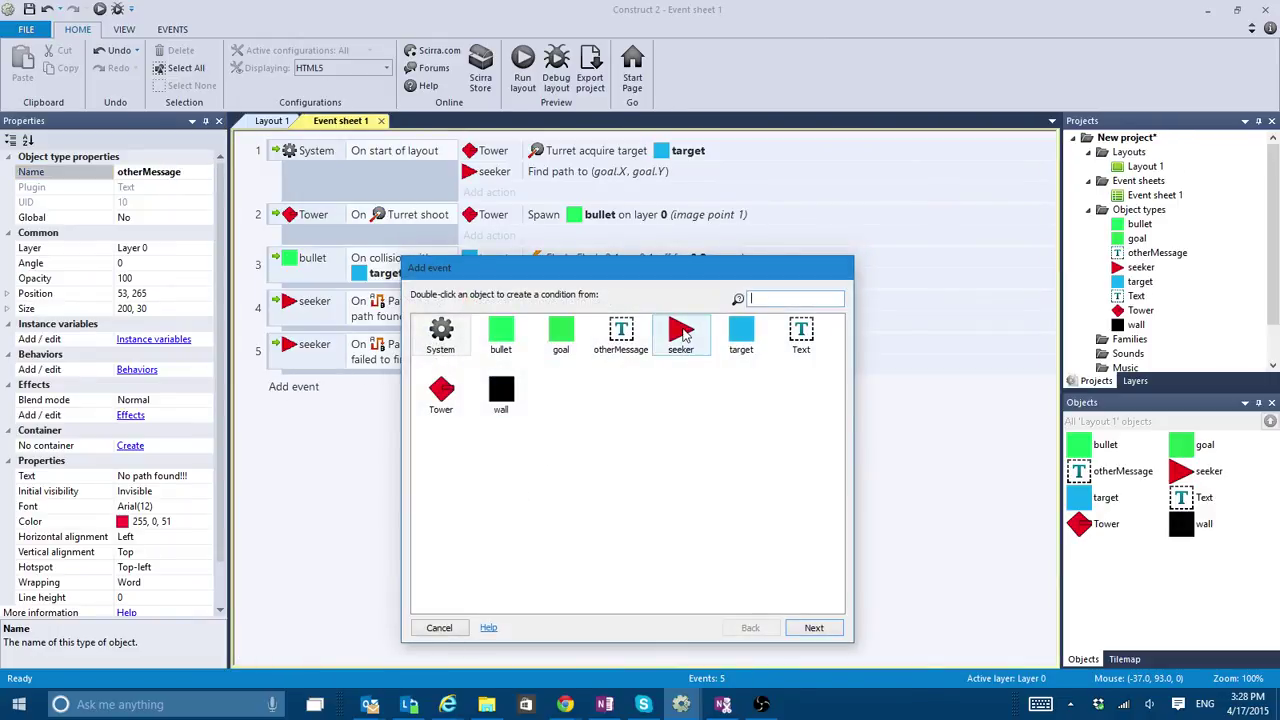
pyautogui.scroll(-10, 698, 347)
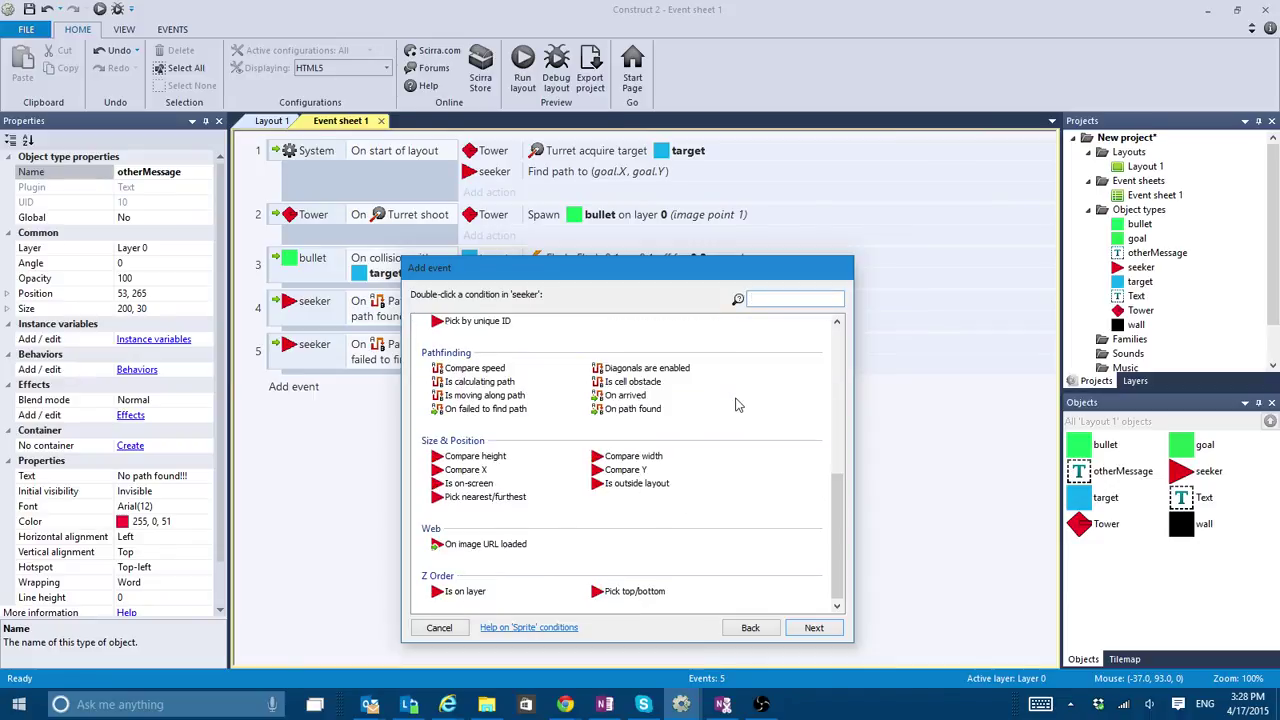
pyautogui.click(614, 397)
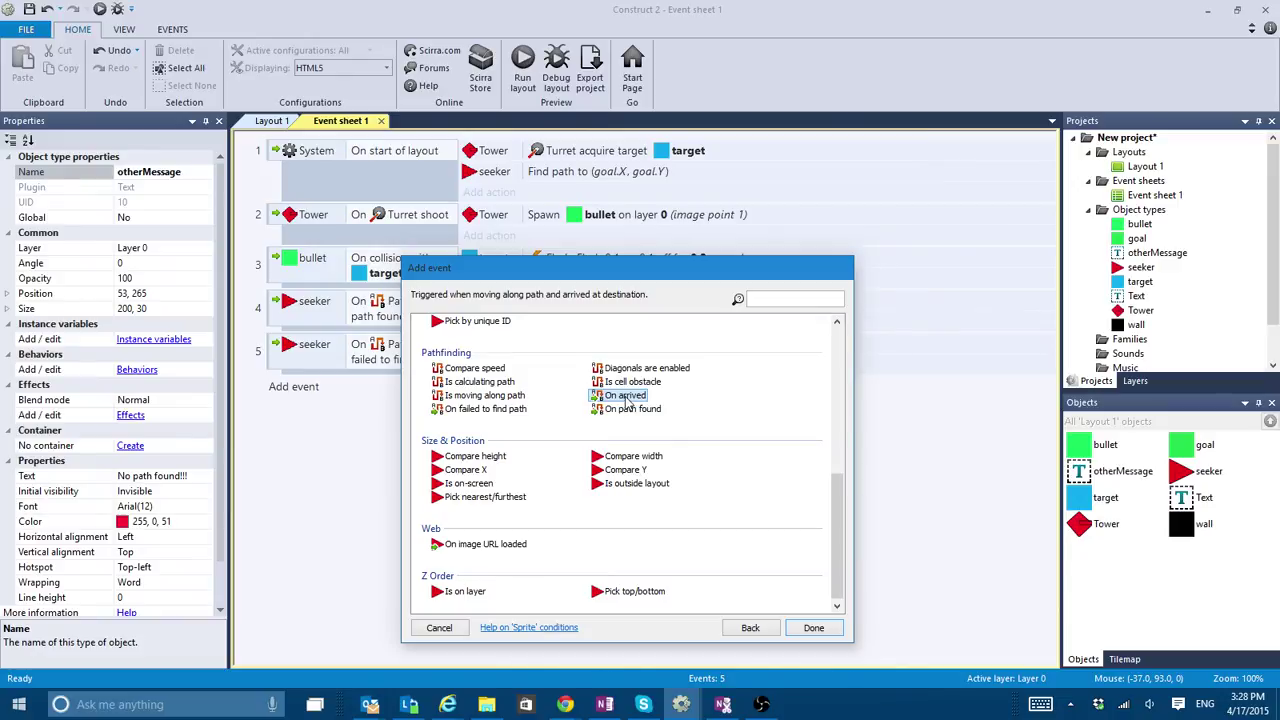
pyautogui.doubleClick(625, 396)
# Set otherMessage's text to "Got it!!!" and its color to green 51, 204, 0.
pyautogui.click(259, 121)
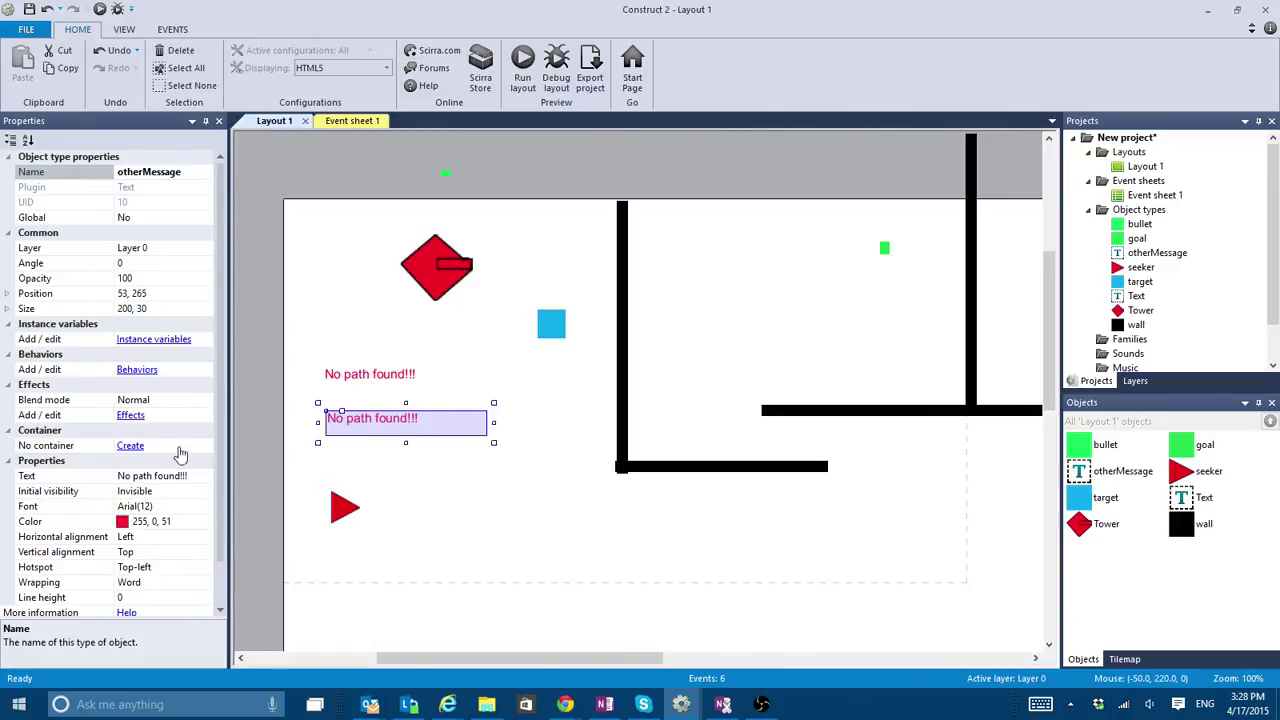
pyautogui.click(194, 476)
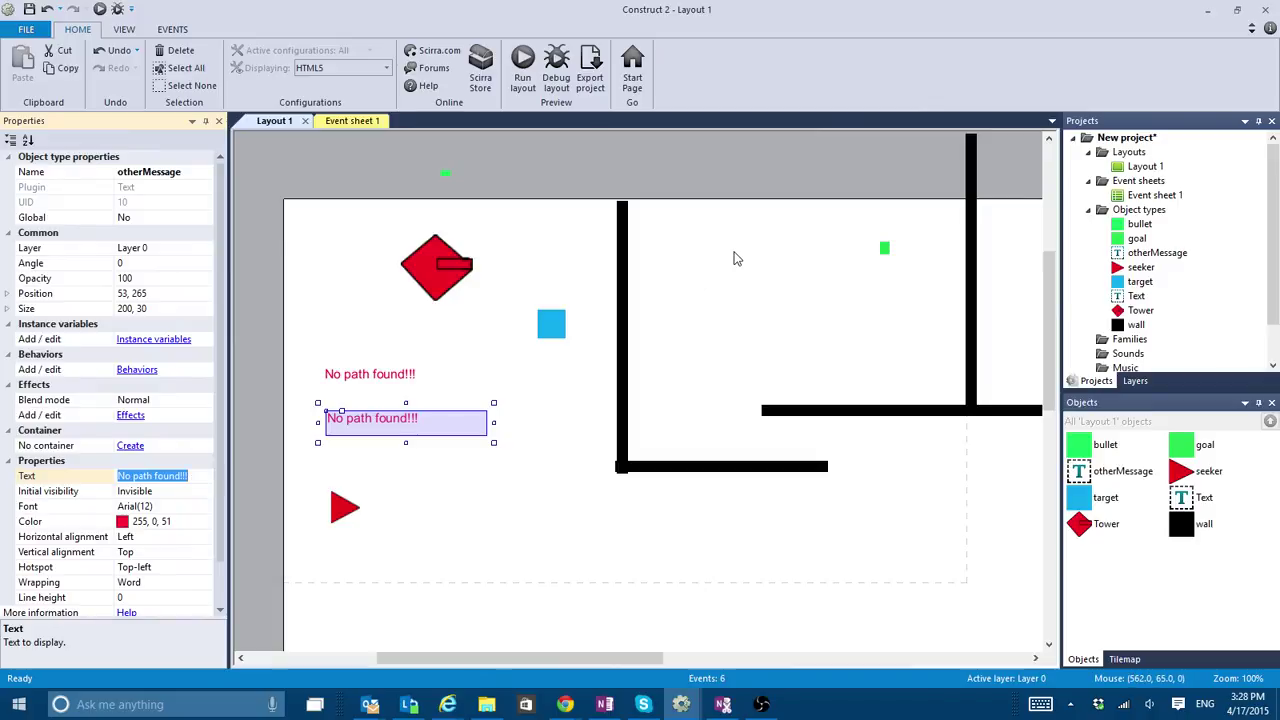
pyautogui.write('Got ')
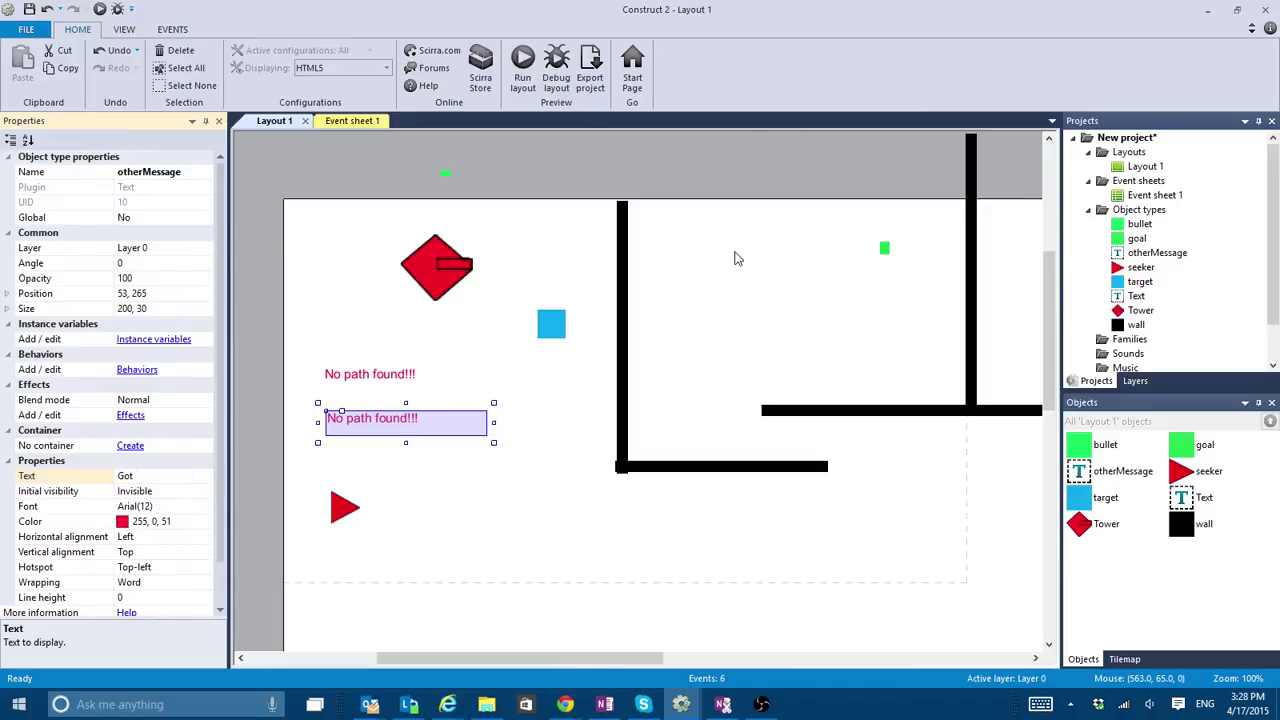
pyautogui.write('it!!!')
pyautogui.press('Return')
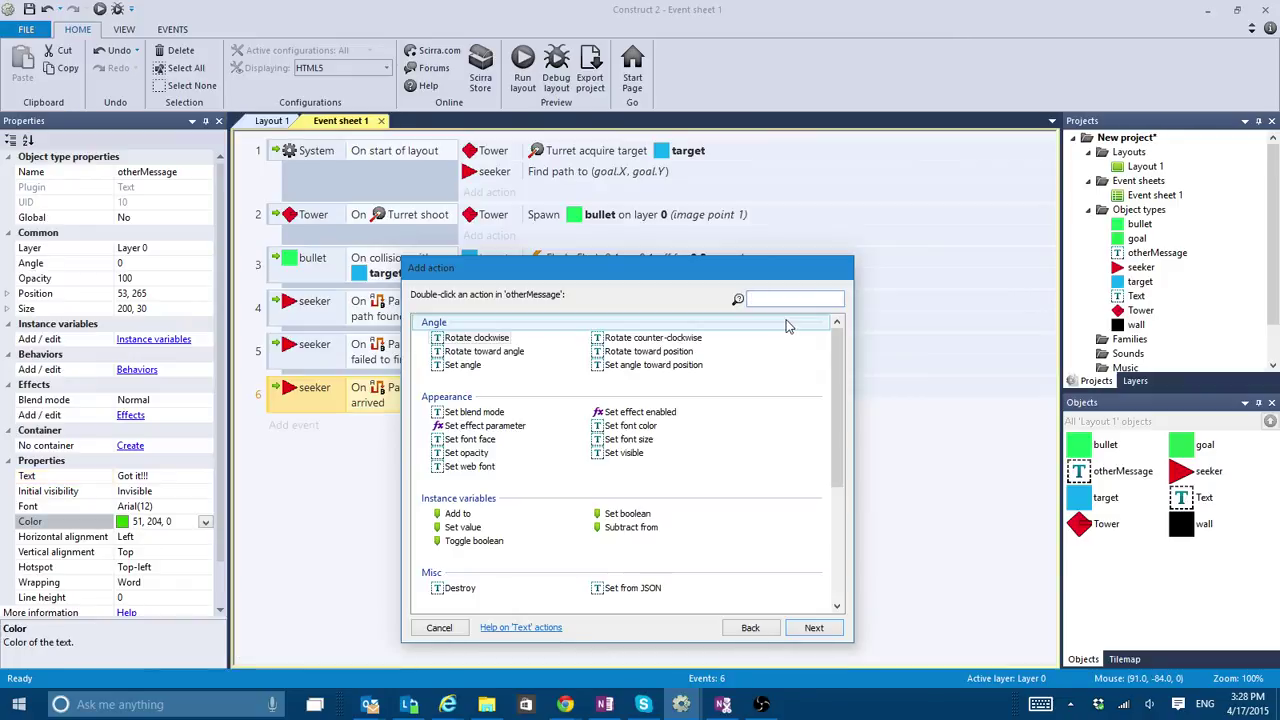
# Give the seeker's arrived event an otherMessage action, Set visible, and dismiss the Dropbox notification.
pyautogui.write('vi')
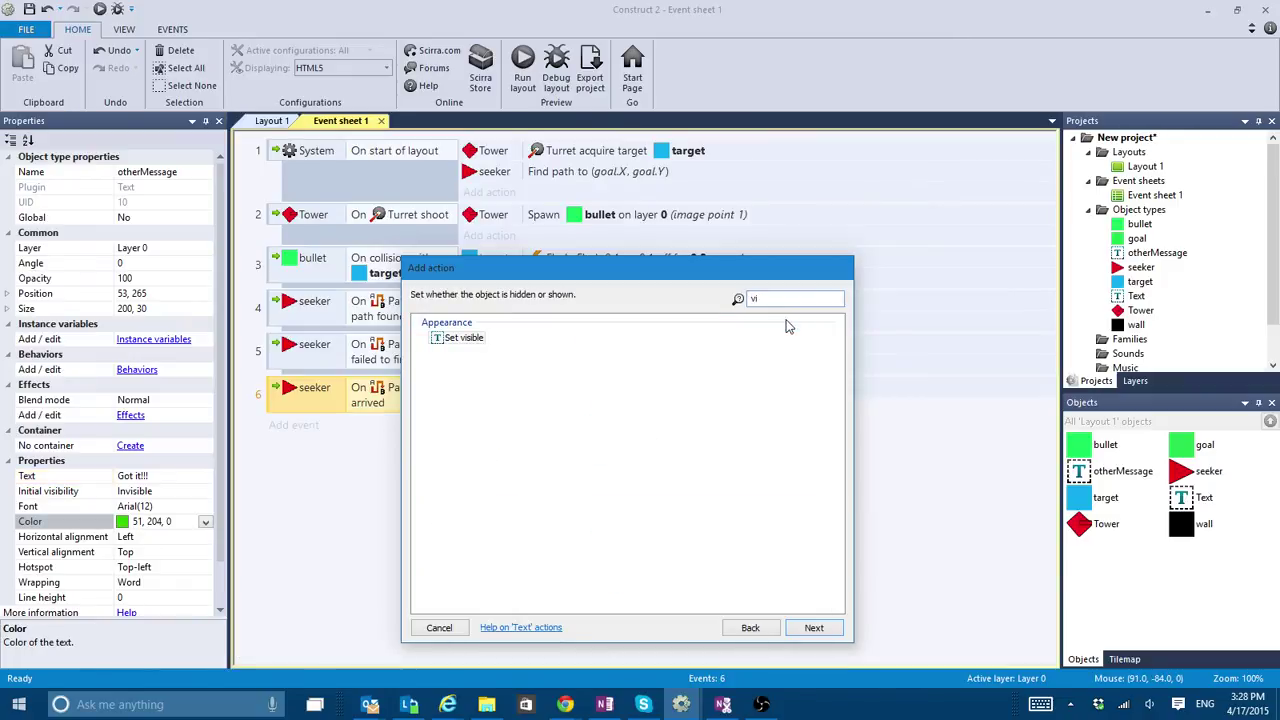
pyautogui.doubleClick(463, 337)
pyautogui.click(726, 420)
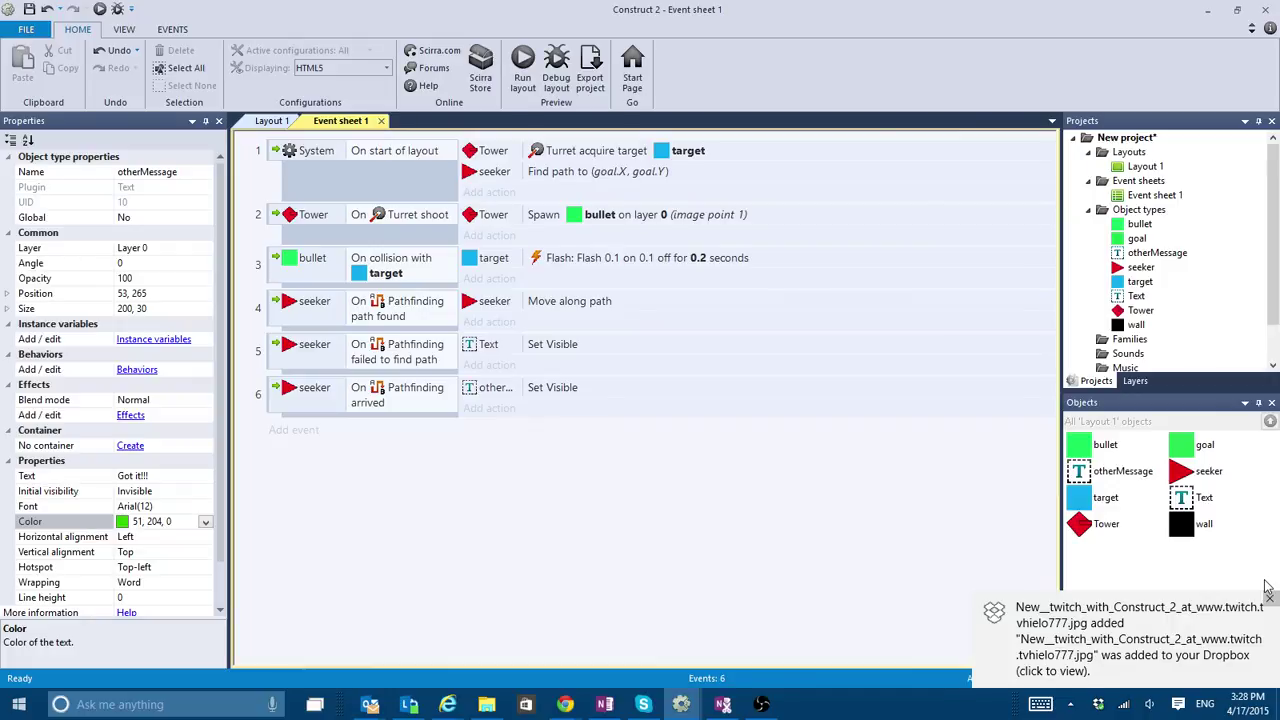
pyautogui.click(1268, 592)
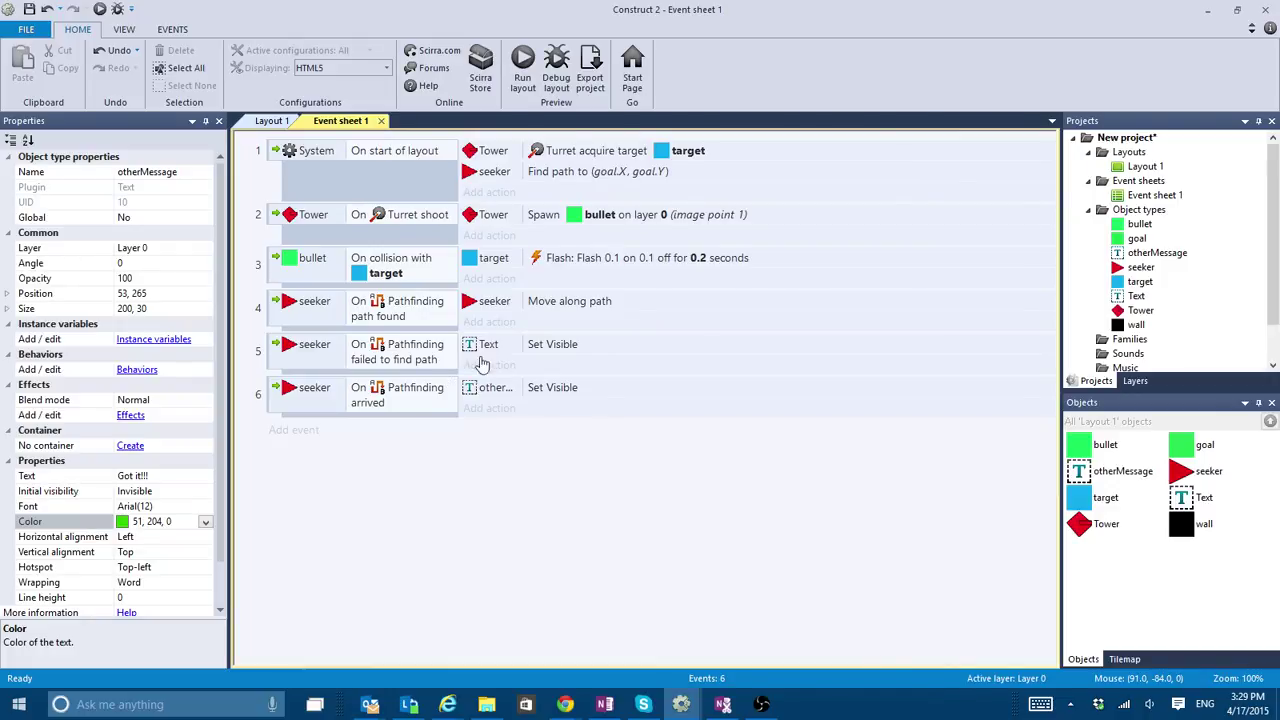
# Review the events in the event sheet, from the start of layout to the seeker's pathfinding conditions and their actions.
pyautogui.click(278, 348)
pyautogui.click(279, 400)
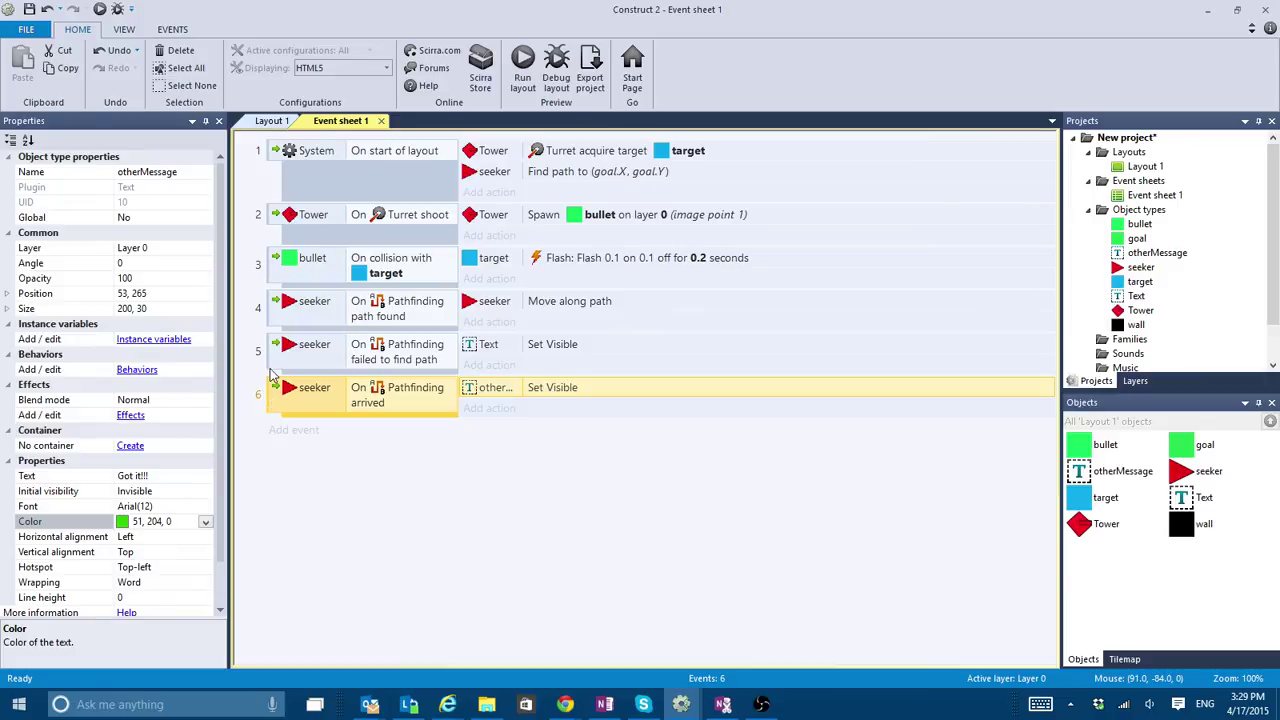
pyautogui.click(277, 315)
pyautogui.click(282, 272)
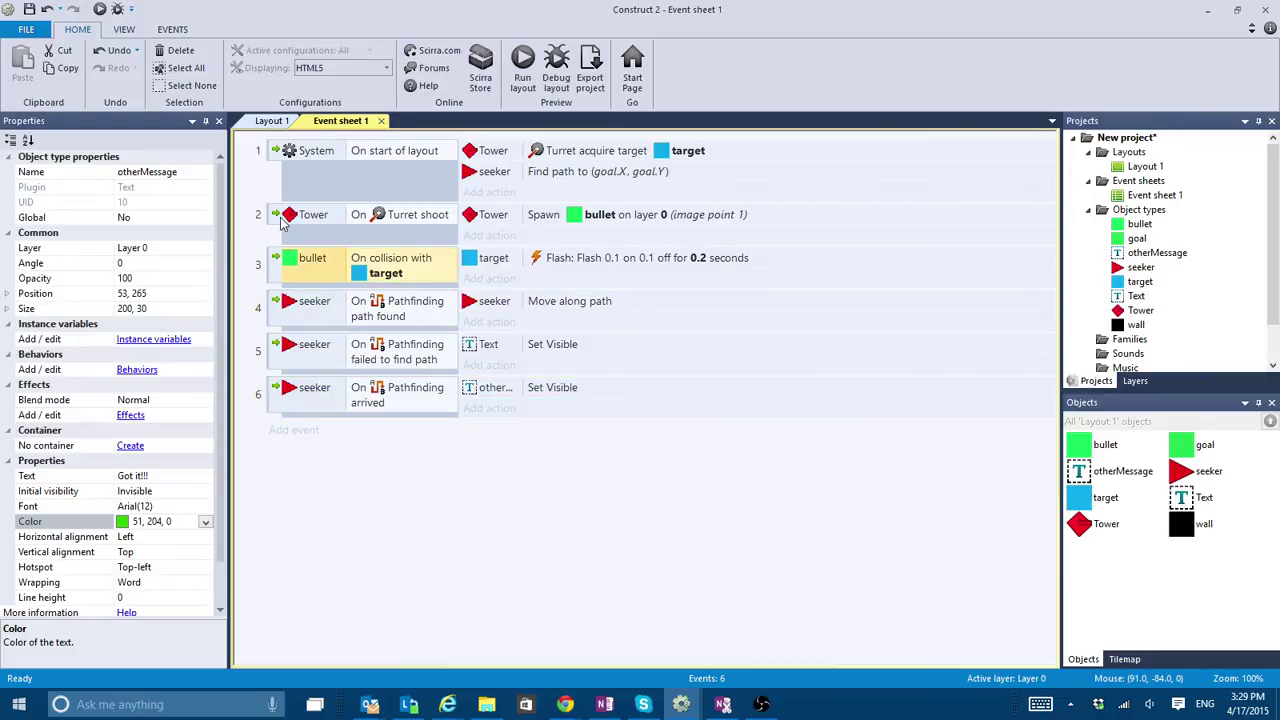
pyautogui.click(282, 220)
pyautogui.click(276, 150)
pyautogui.click(284, 236)
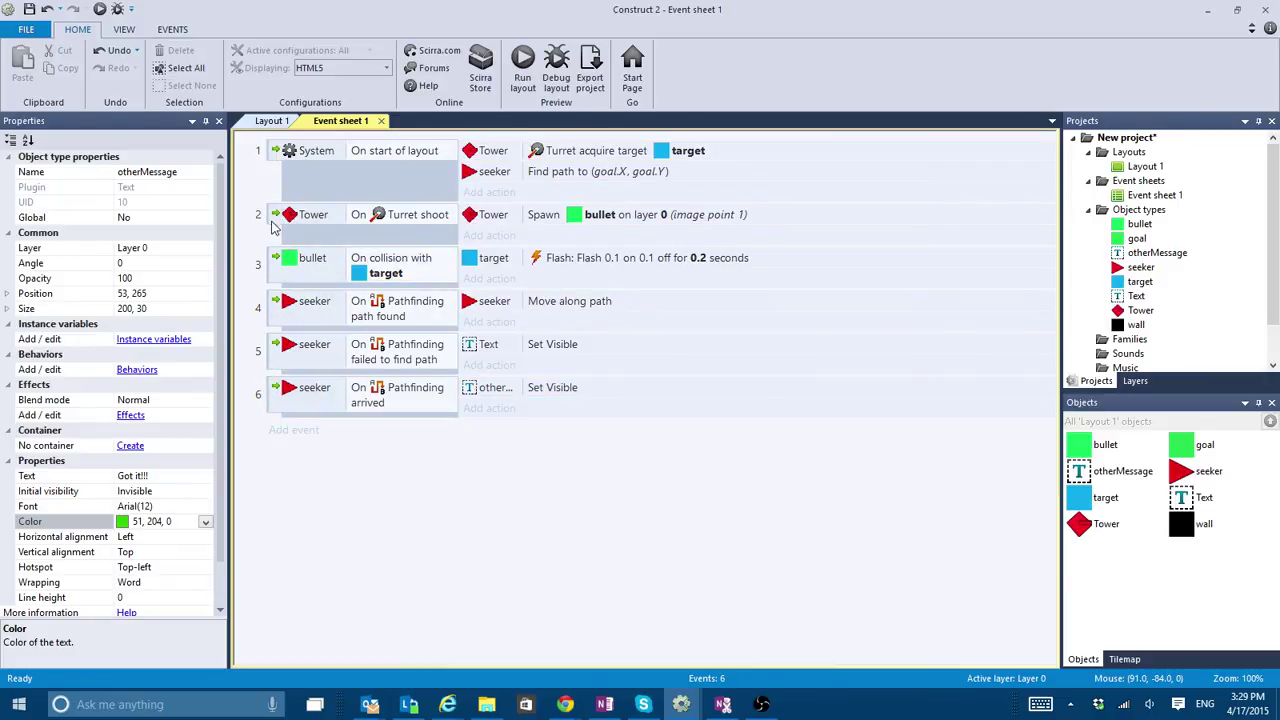
pyautogui.click(280, 270)
pyautogui.click(279, 314)
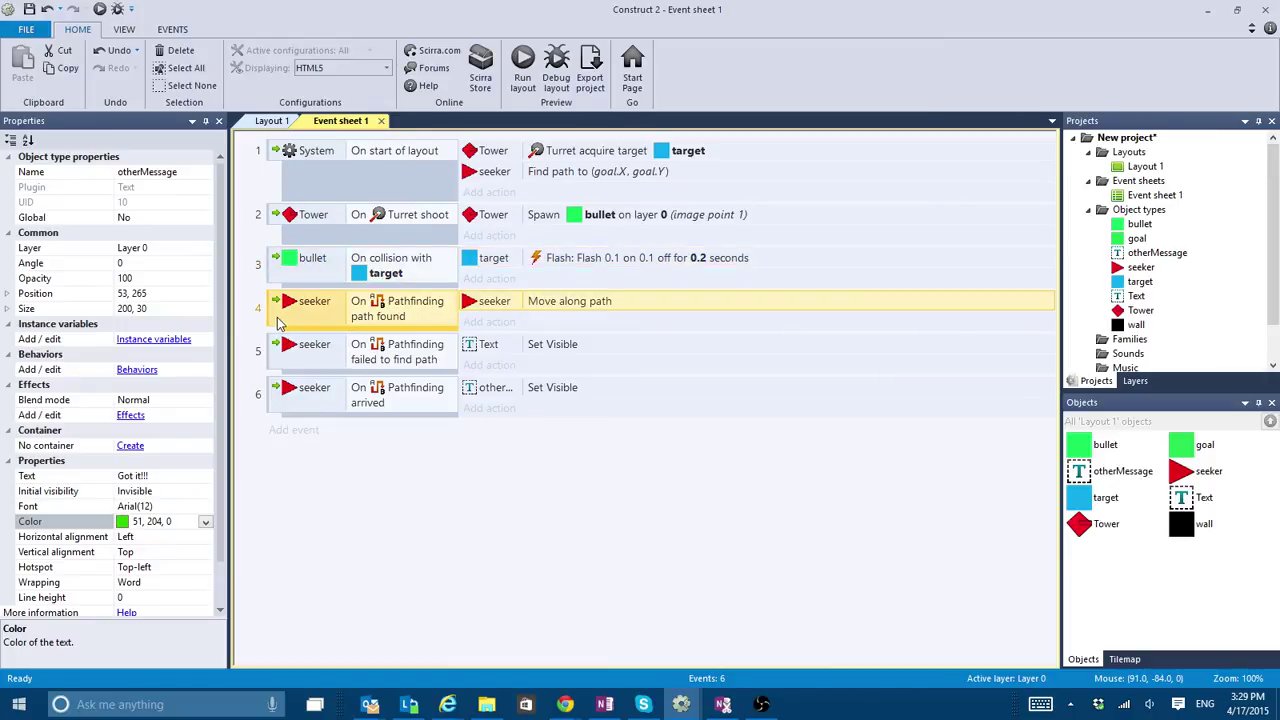
# Inspect the Tower's Turret behavior and the seeker's Pathfinding behavior settings in the layout.
pyautogui.click(271, 120)
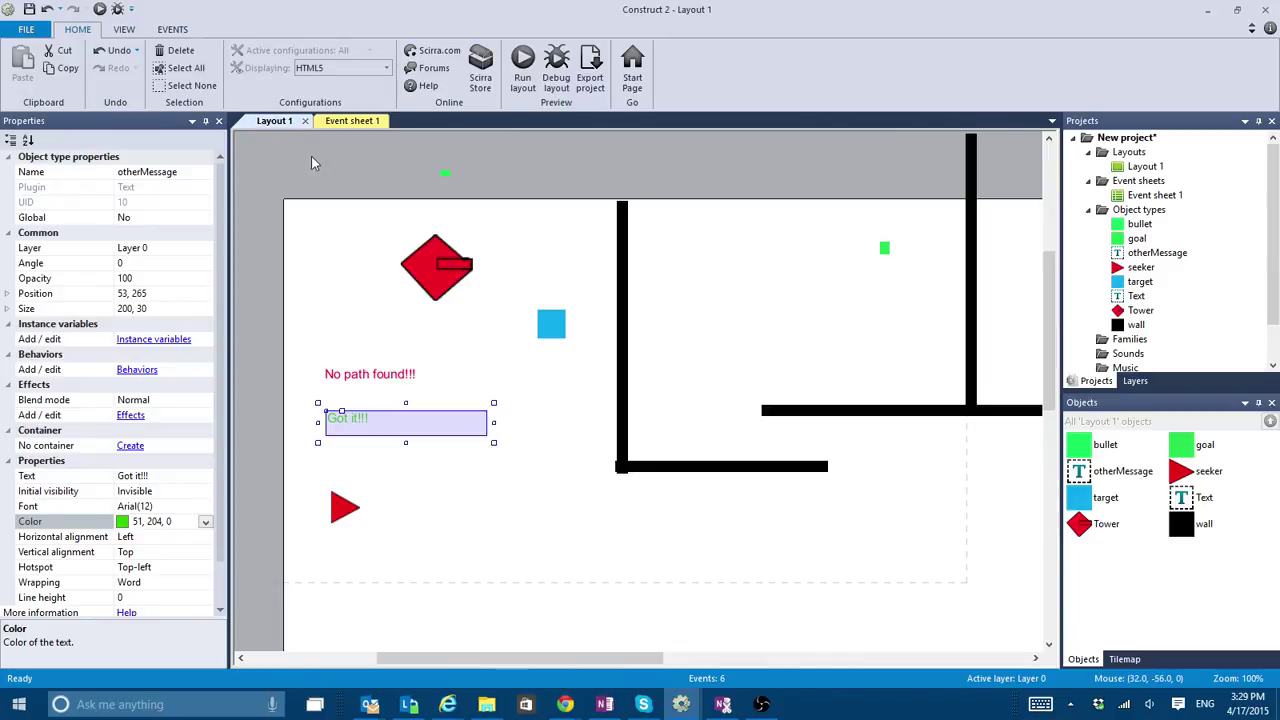
pyautogui.click(455, 266)
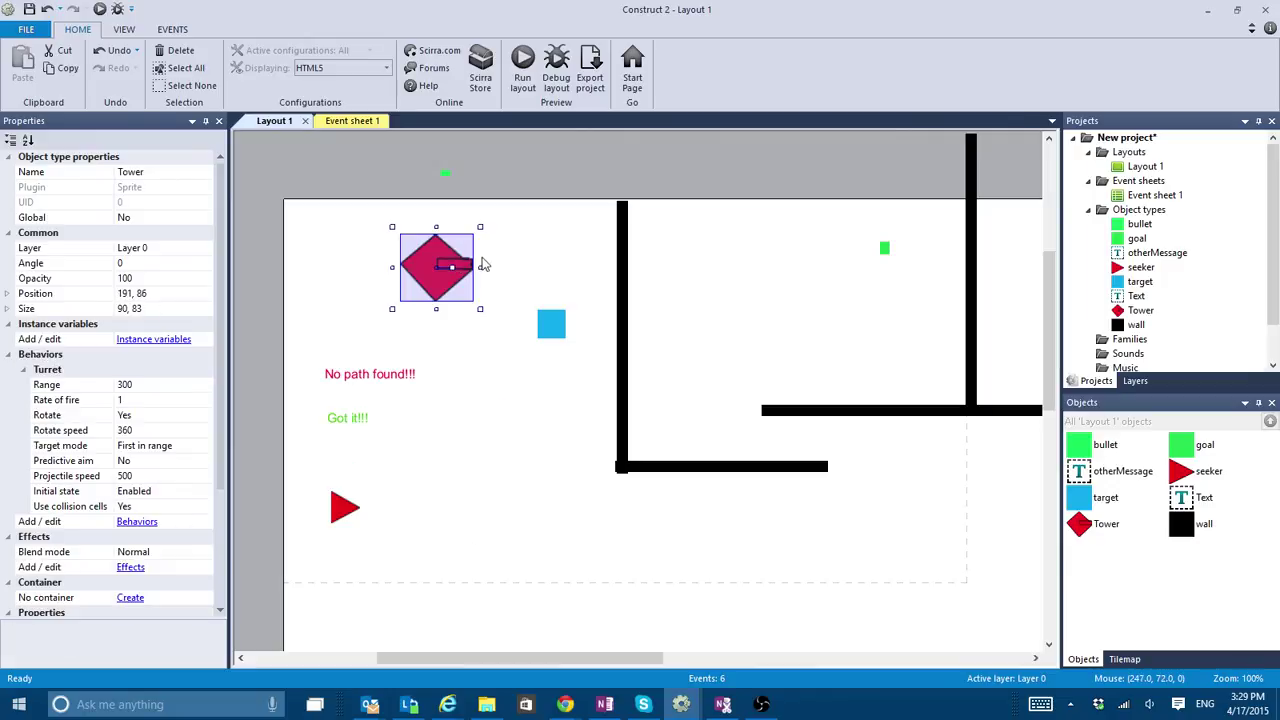
pyautogui.click(343, 507)
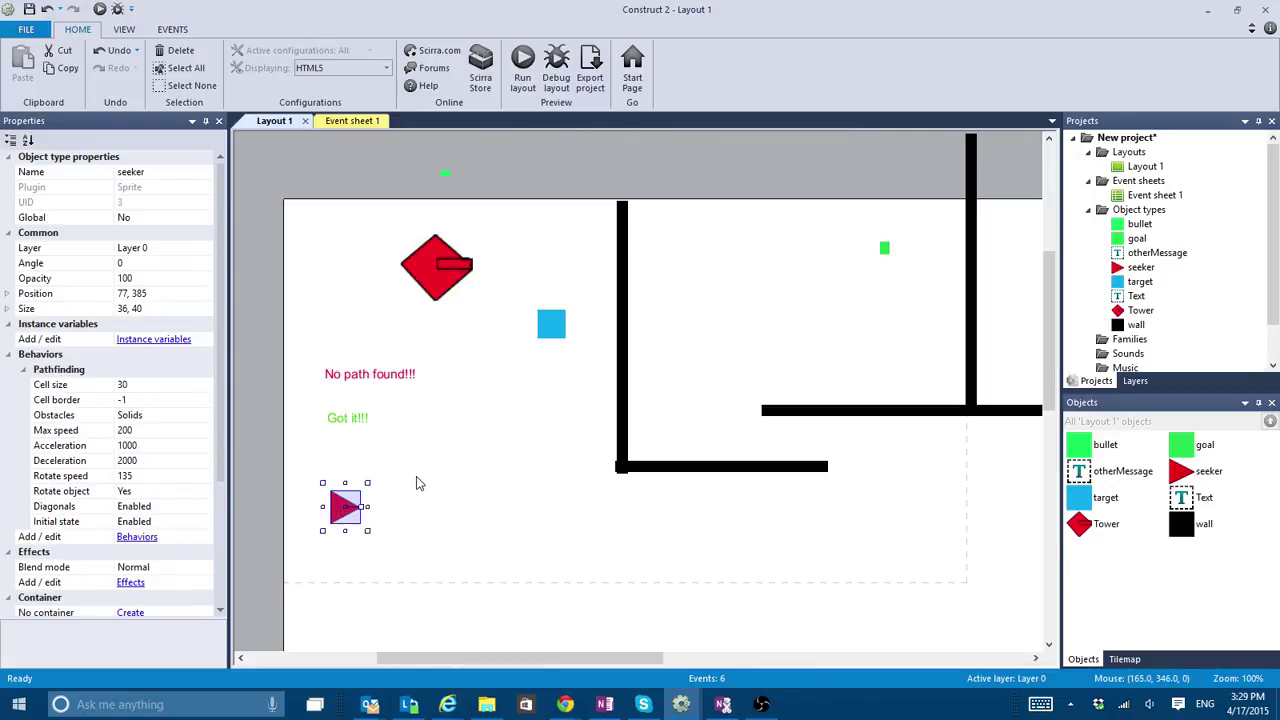